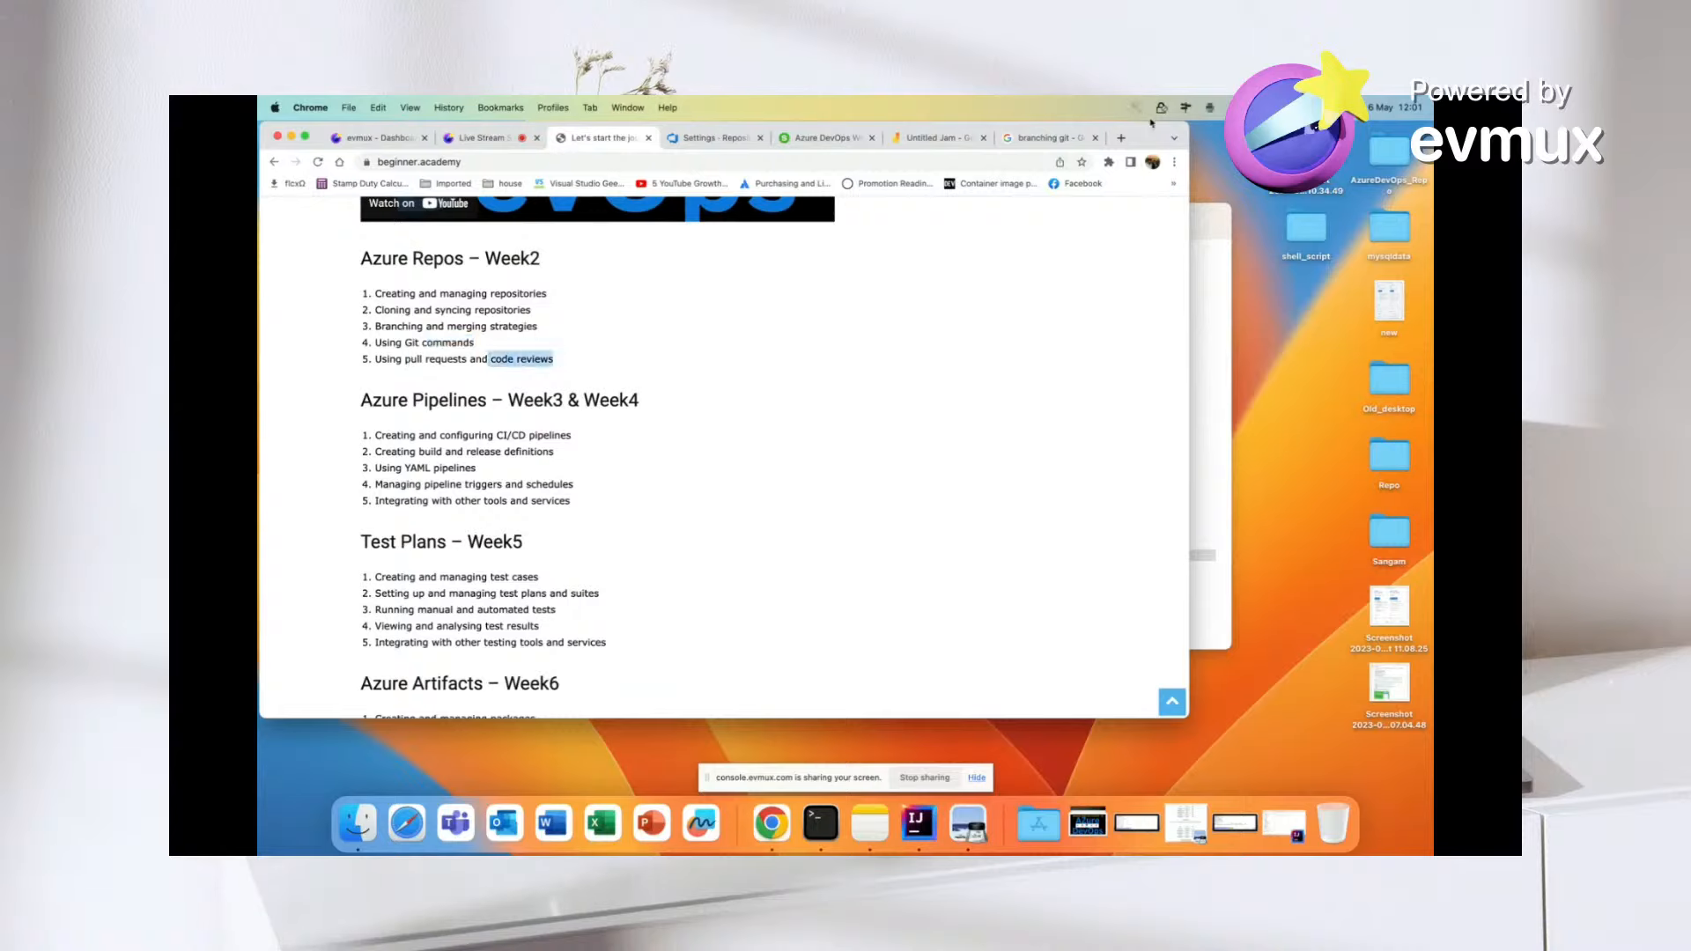
left_click_drag(1140, 133, 1197, 148)
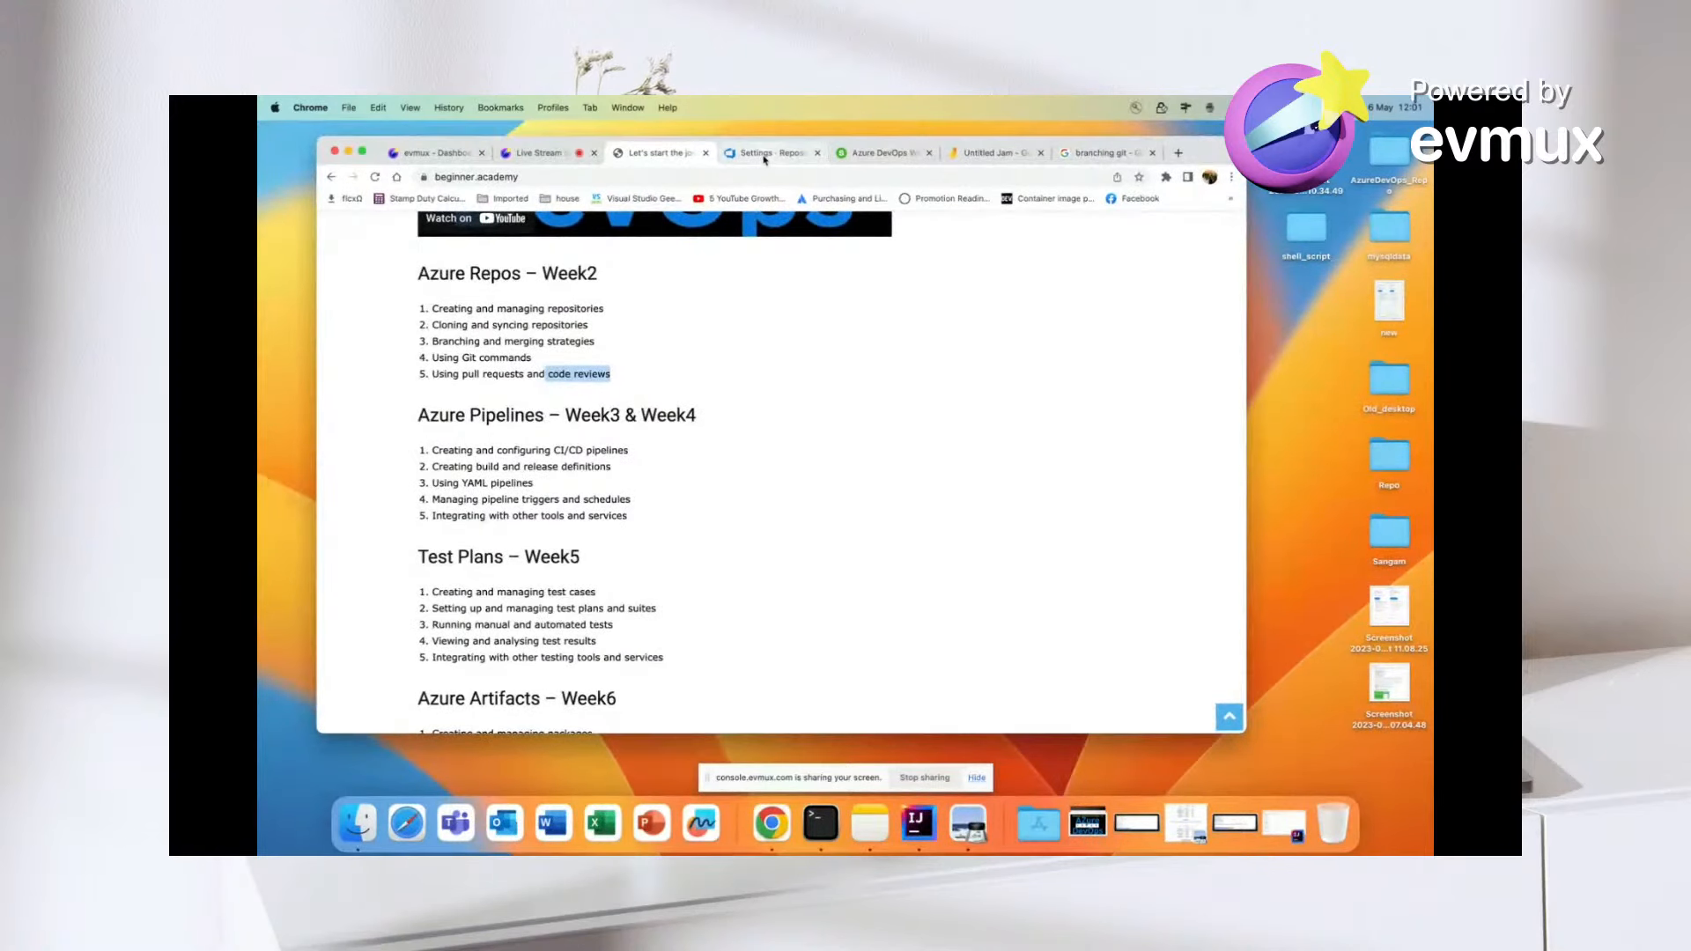
left_click(548, 337)
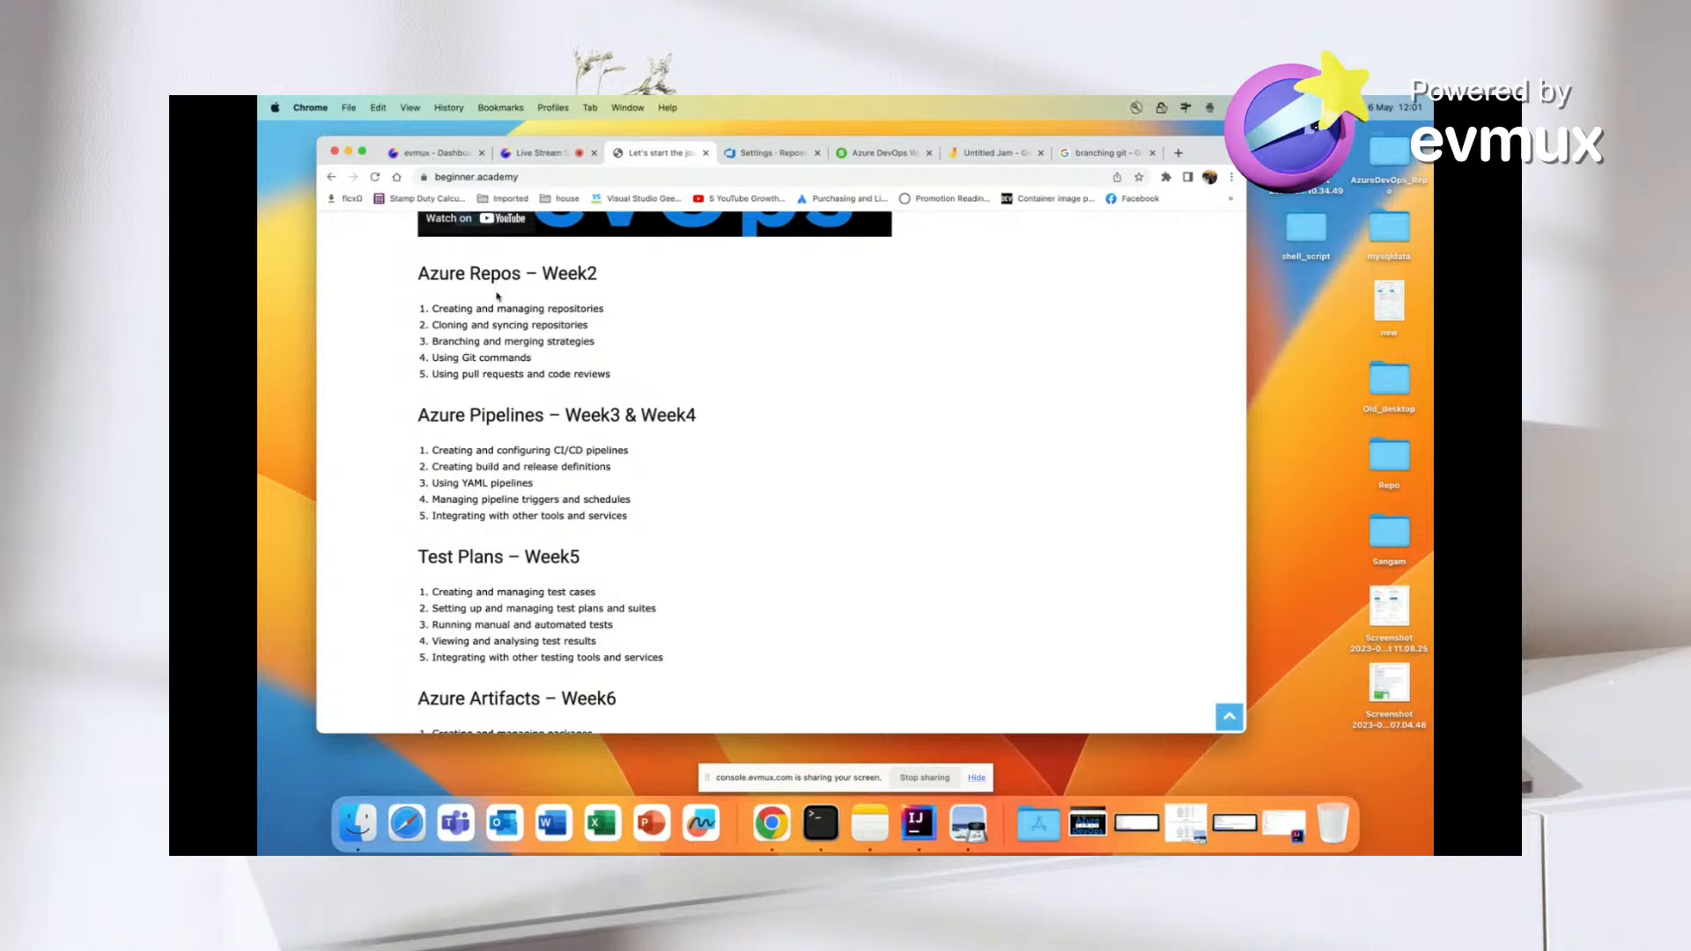
left_click_drag(469, 275, 669, 281)
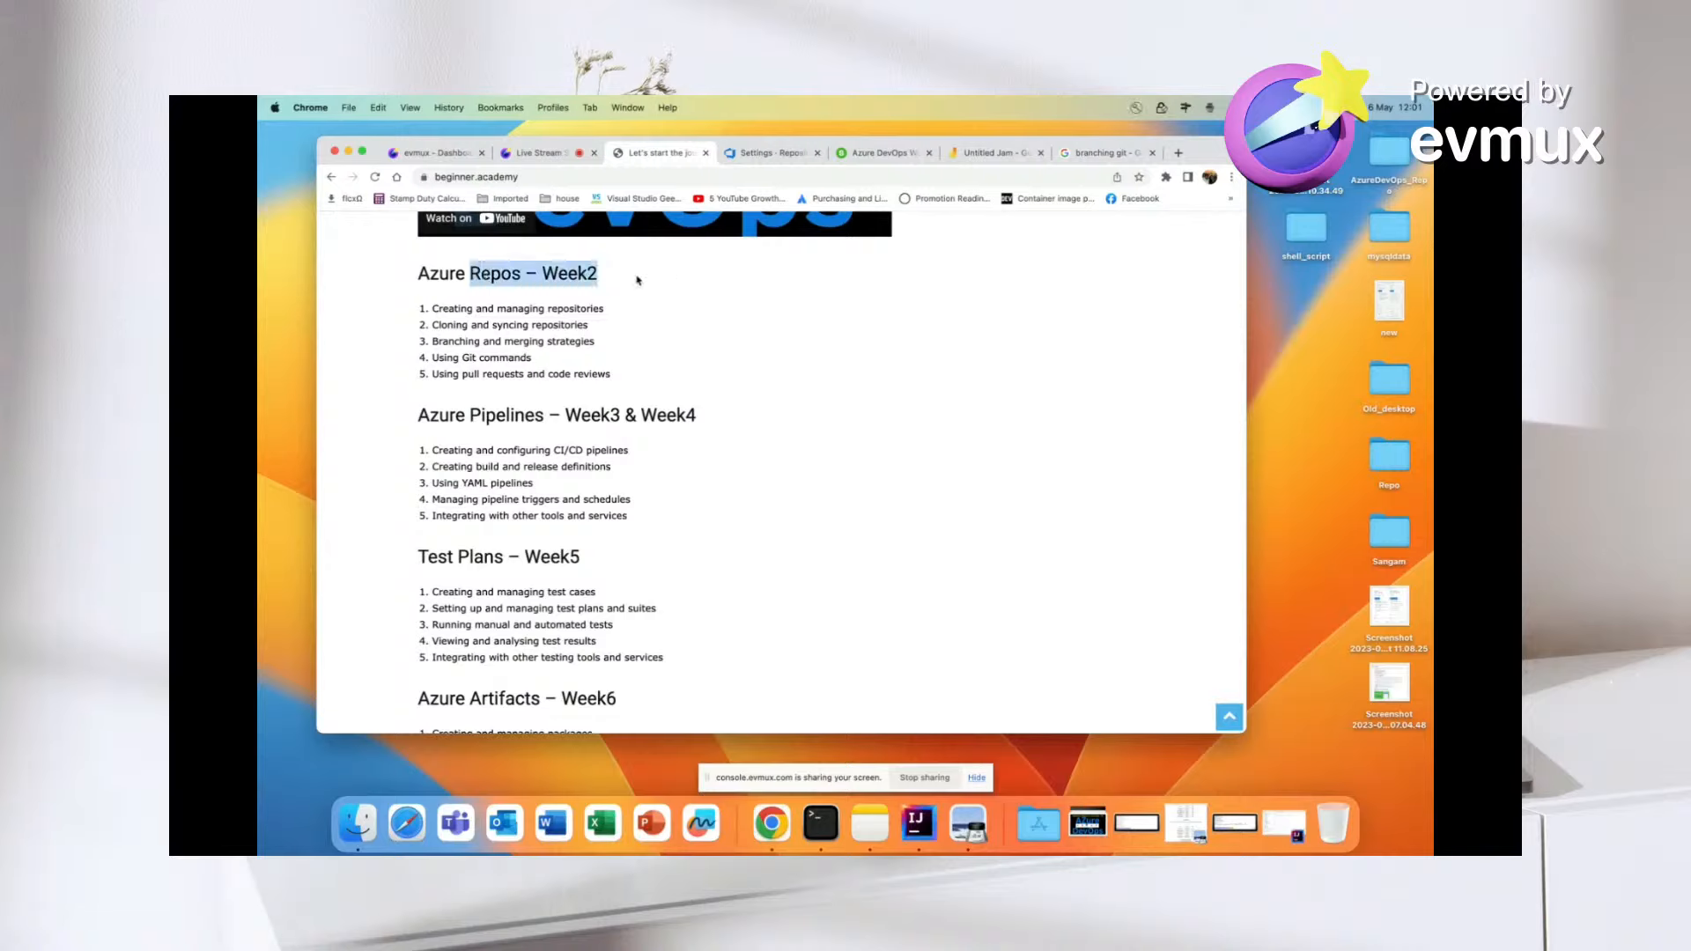
left_click_drag(455, 275, 630, 284)
left_click(612, 292)
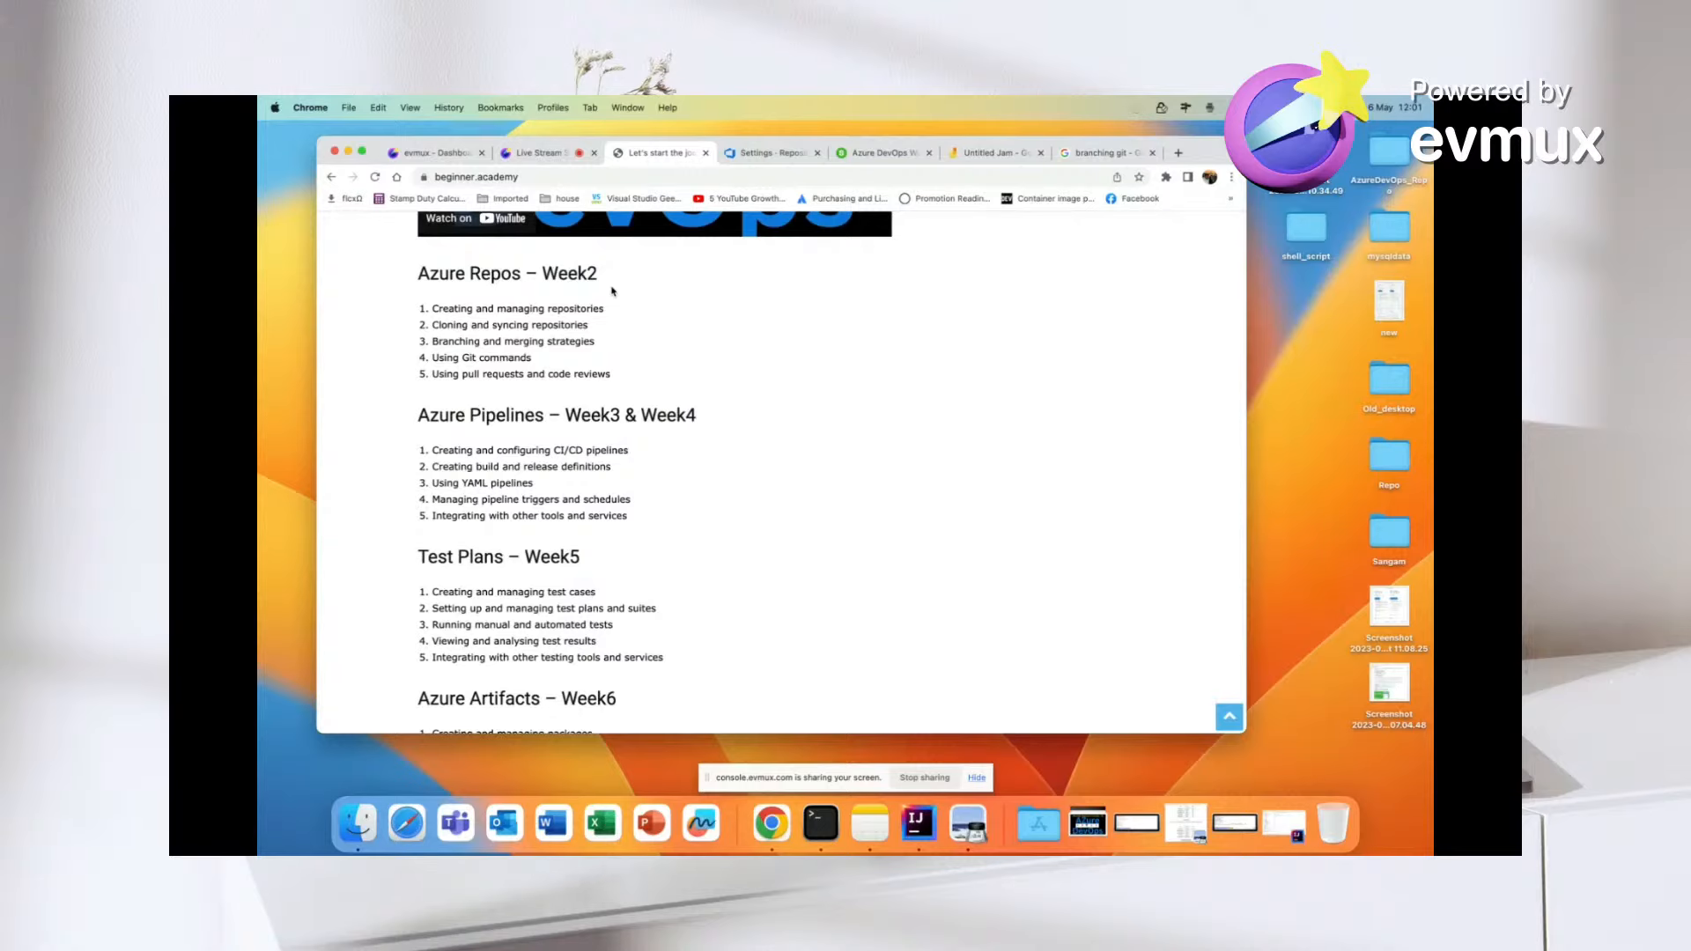
- Switch to the Azure DevOps project and open the files of its test repository
left_click(791, 155)
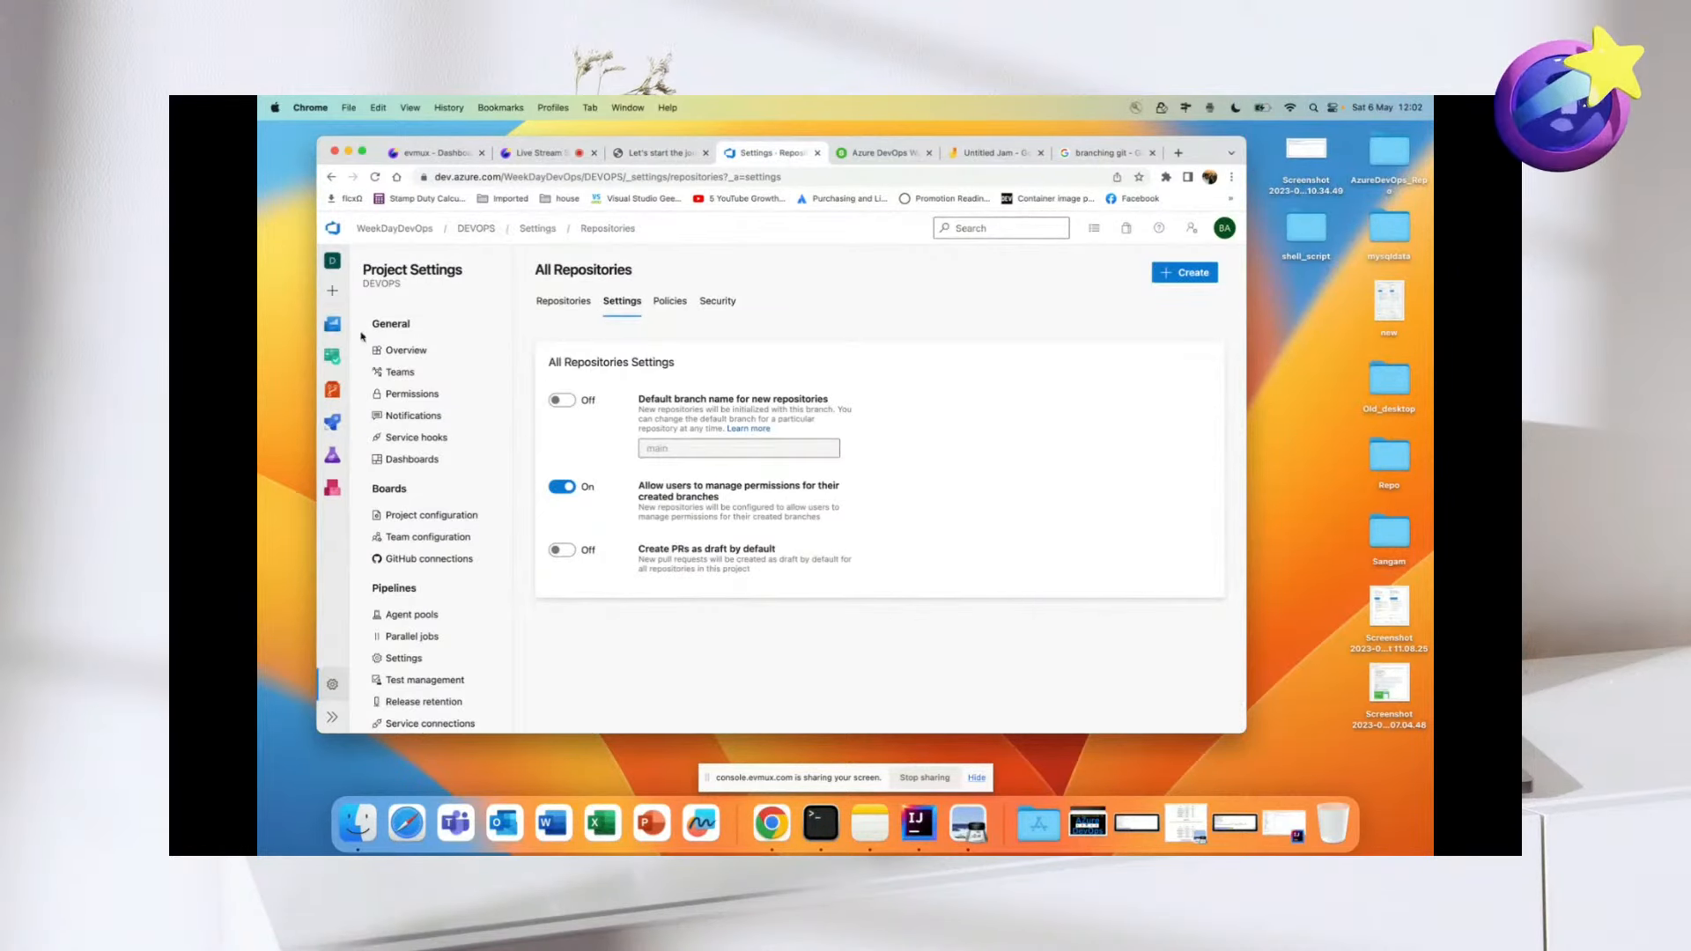
left_click(339, 386)
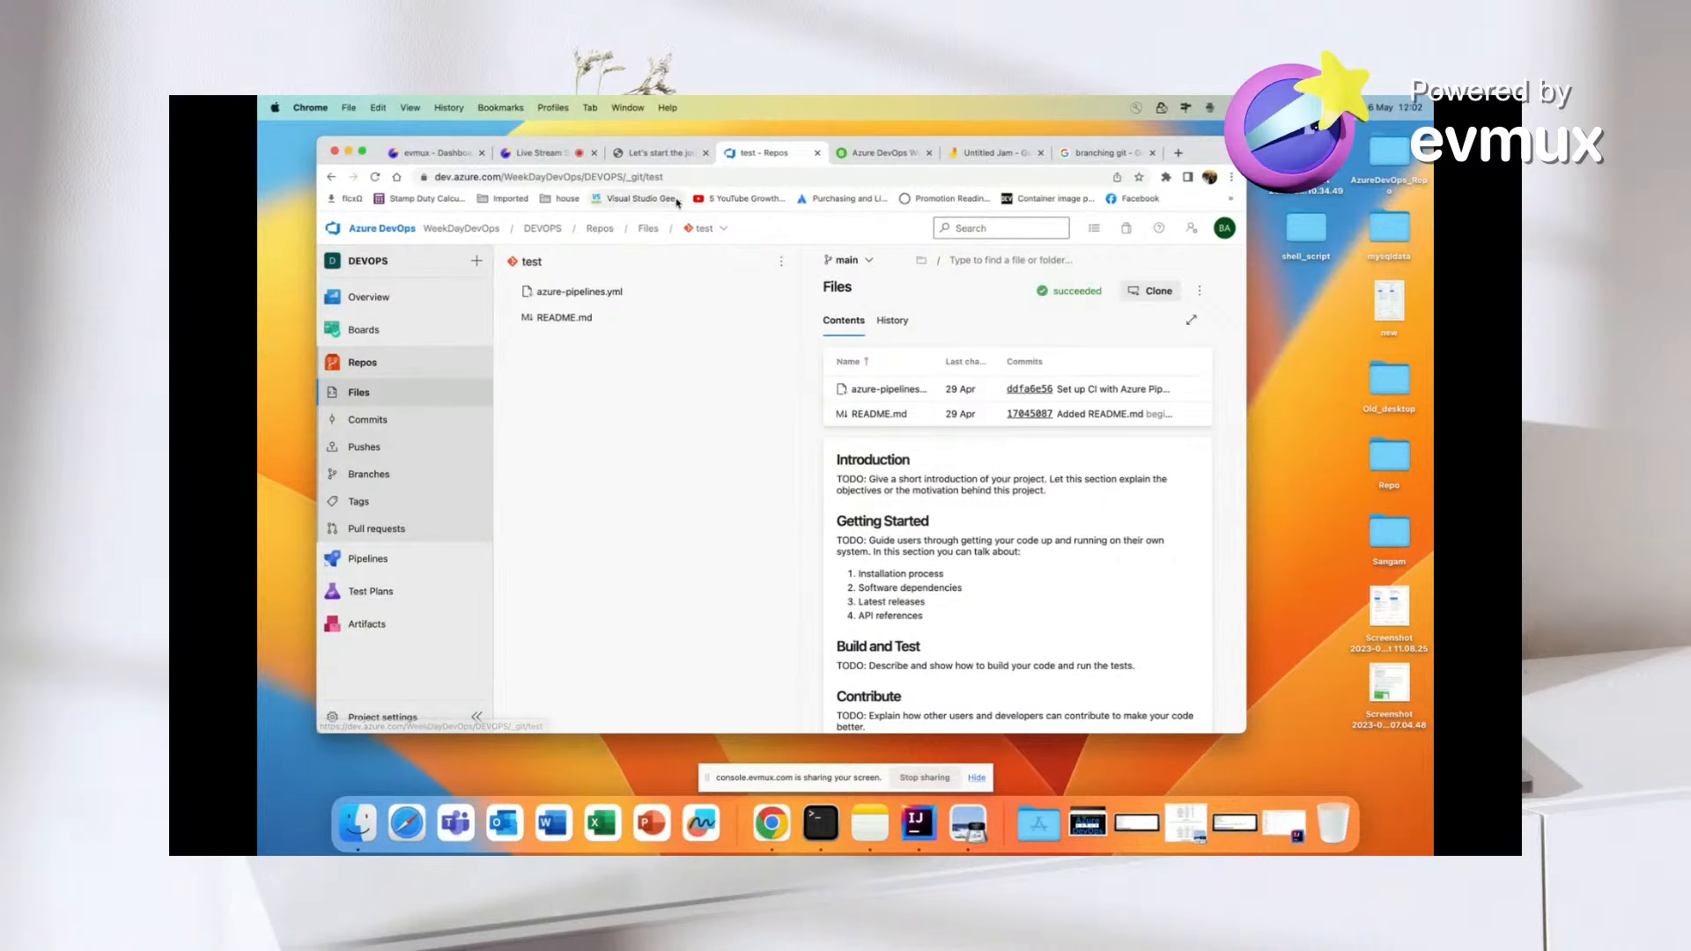
left_click(677, 155)
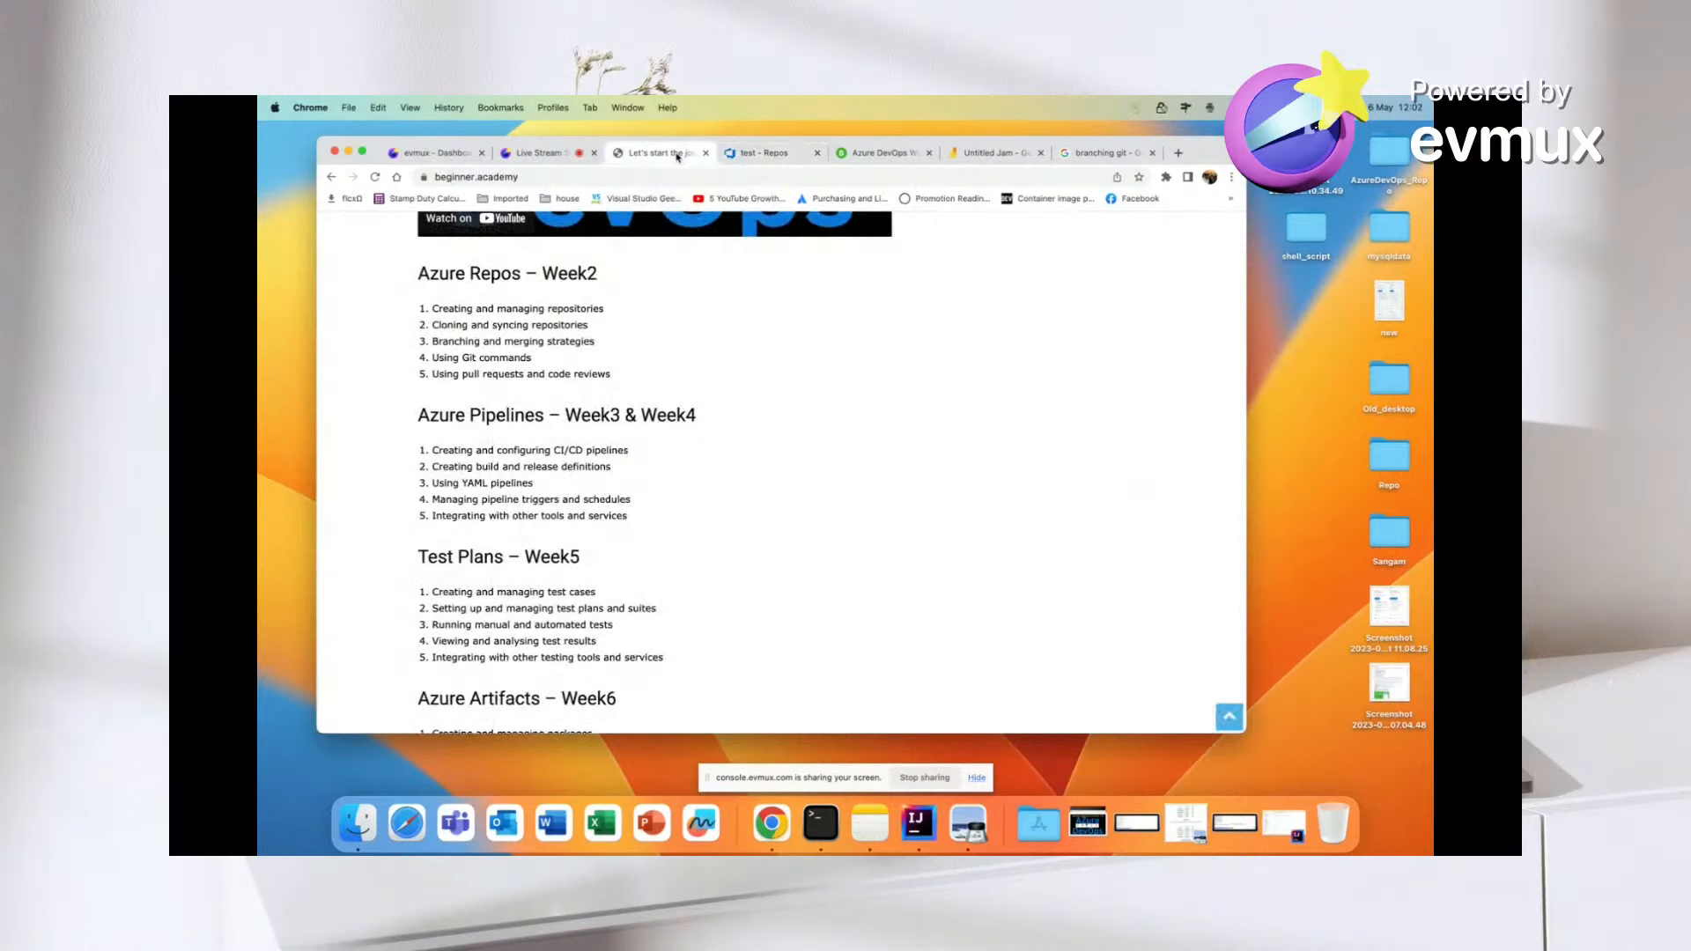
left_click(773, 157)
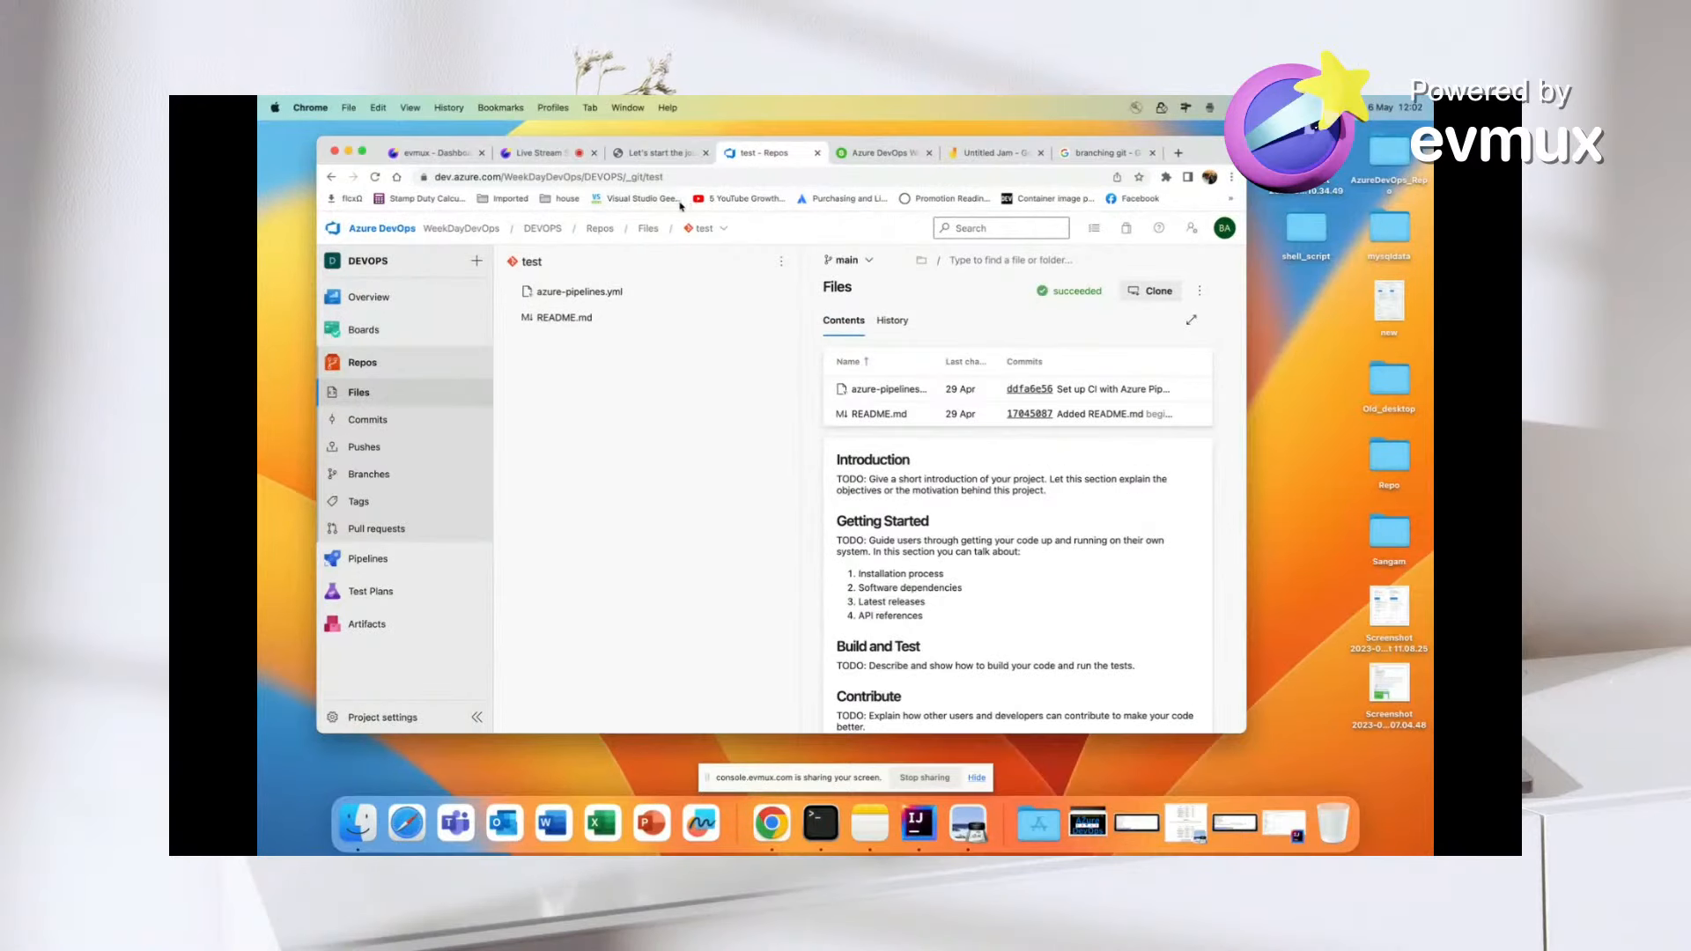
left_click(724, 229)
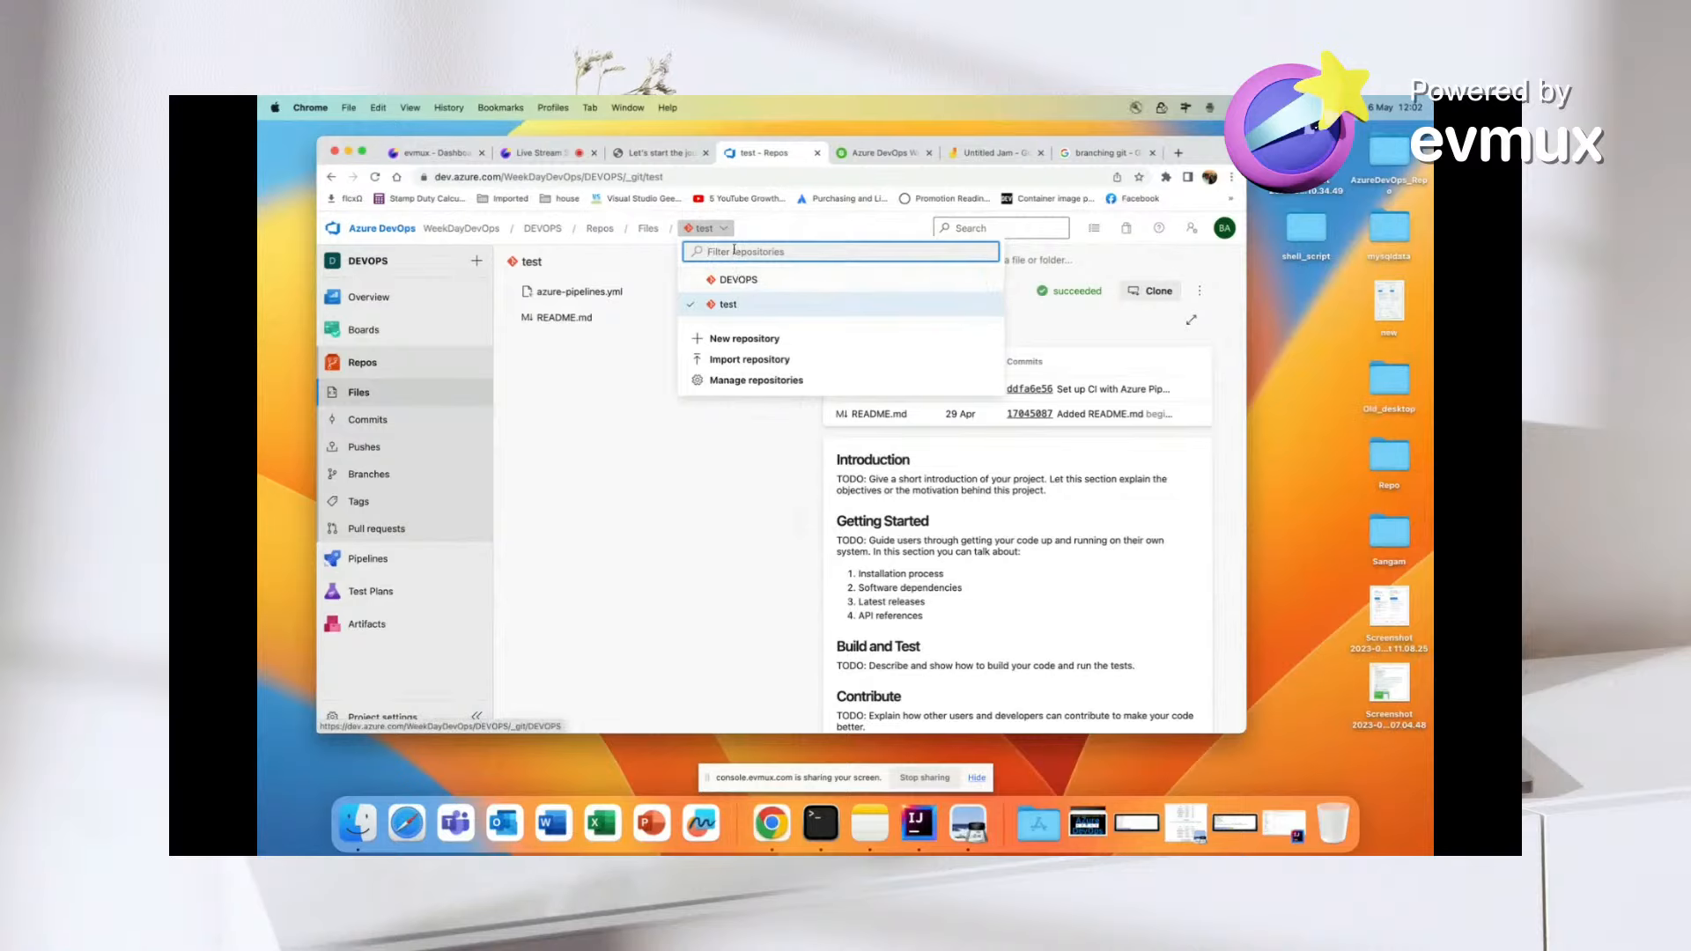
left_click(724, 230)
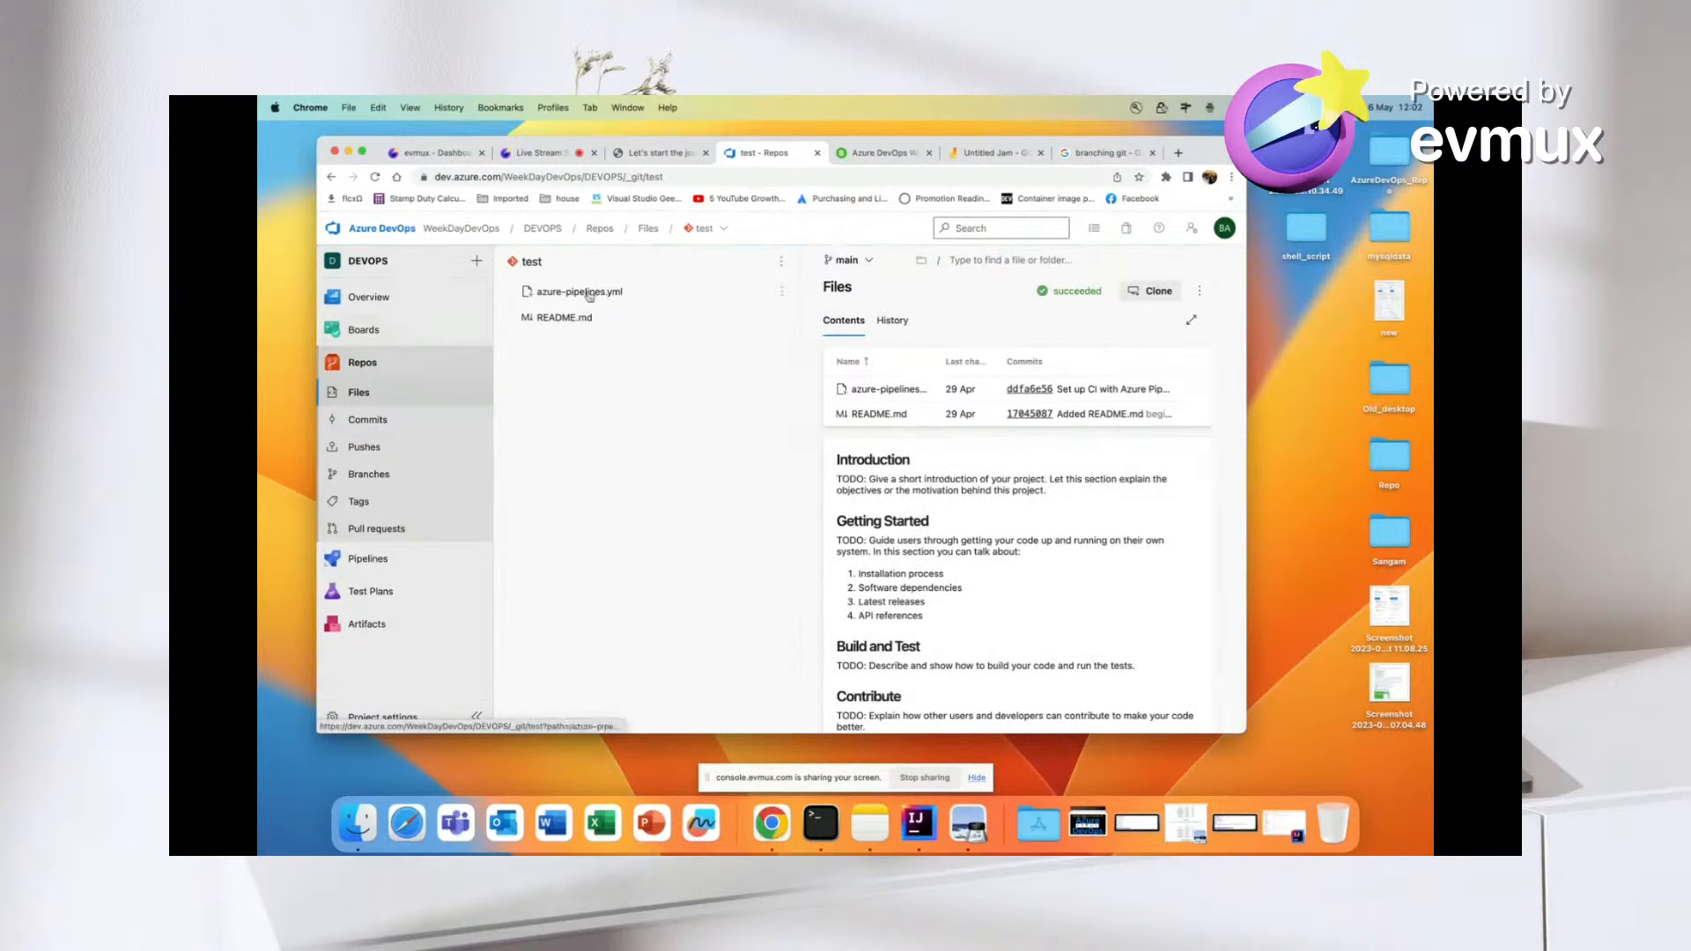
- Create a new Git repository named DemoRTepo with a README and no .gitignore
left_click(724, 231)
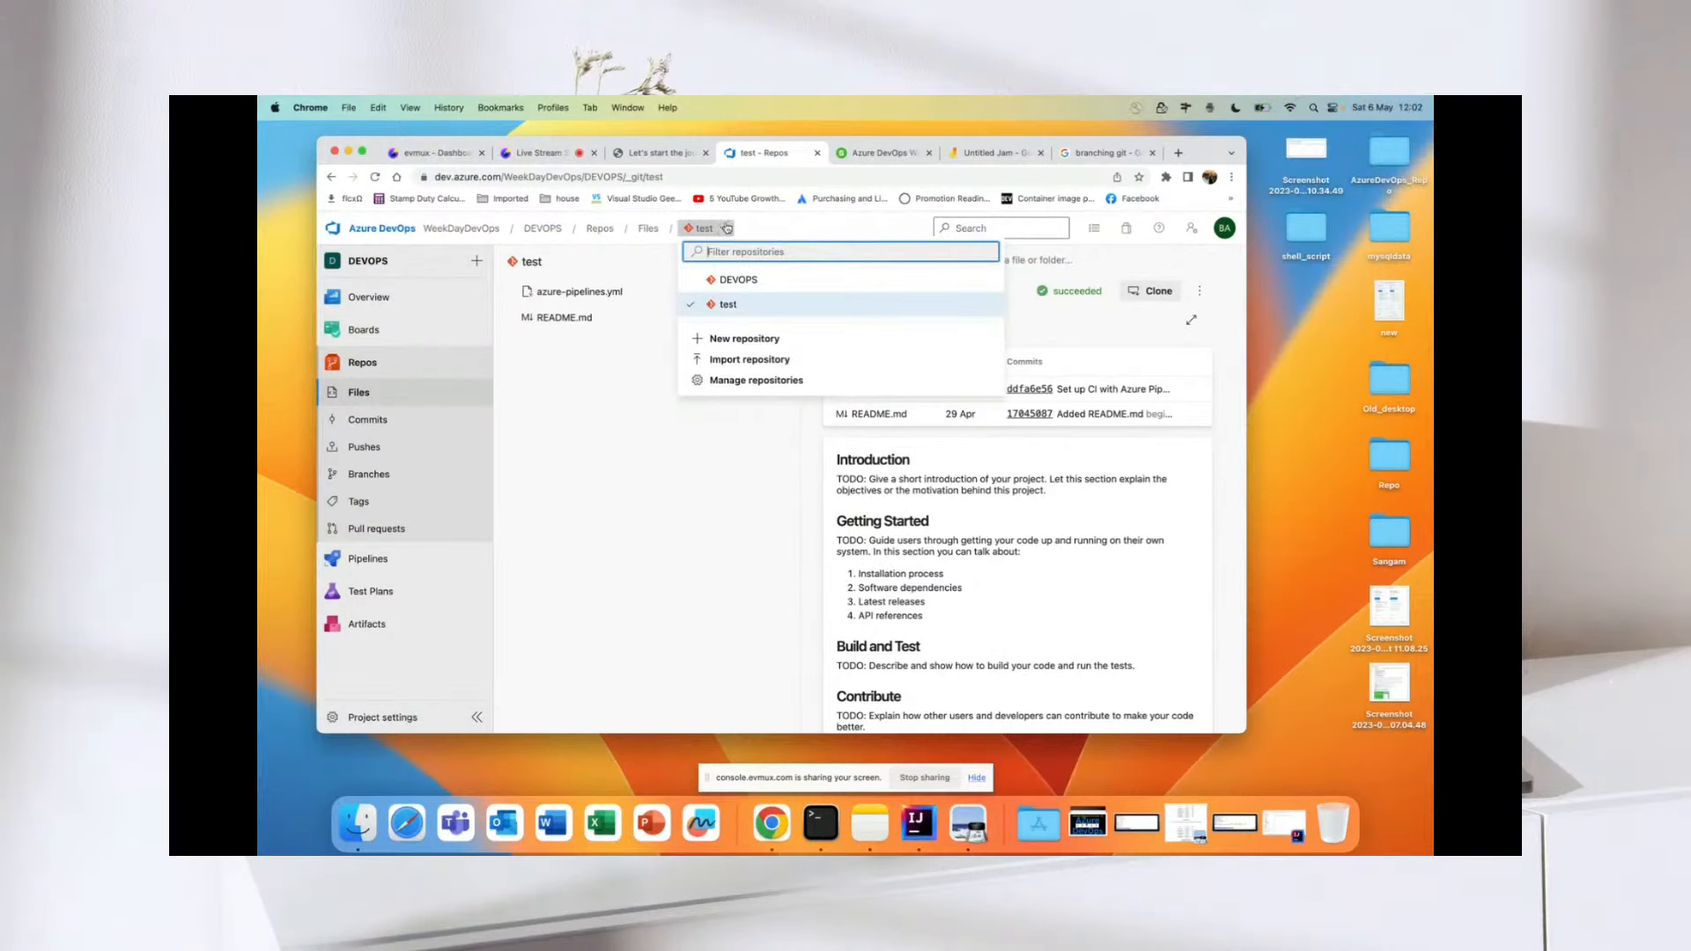
left_click(737, 342)
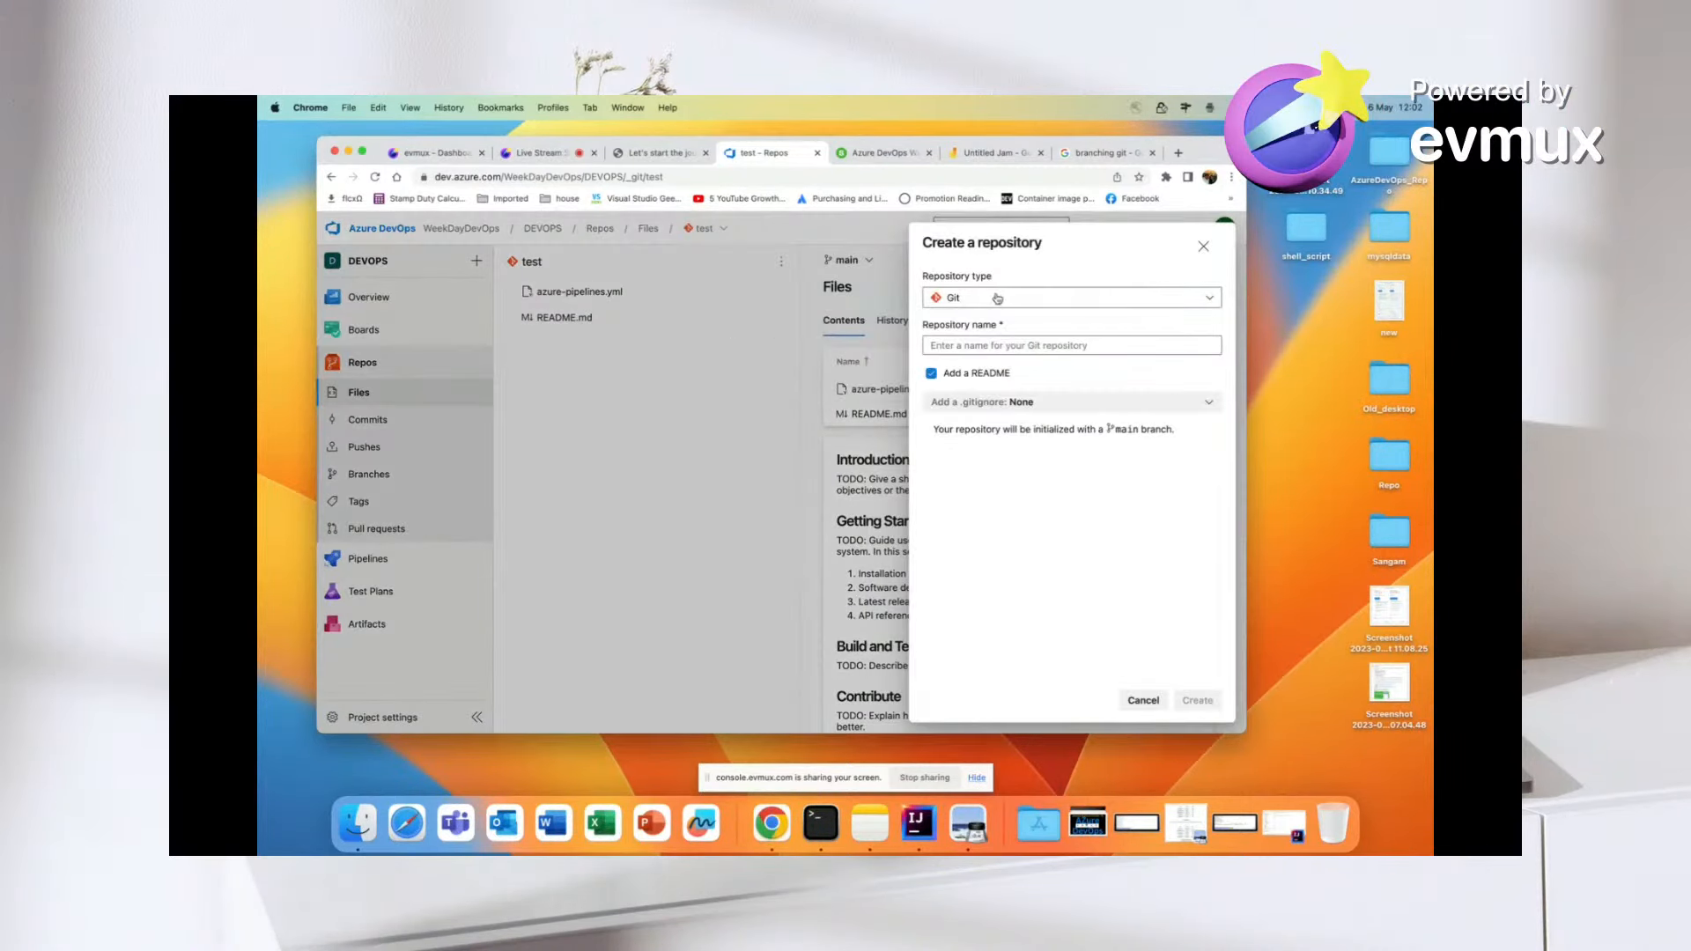
left_click(1002, 299)
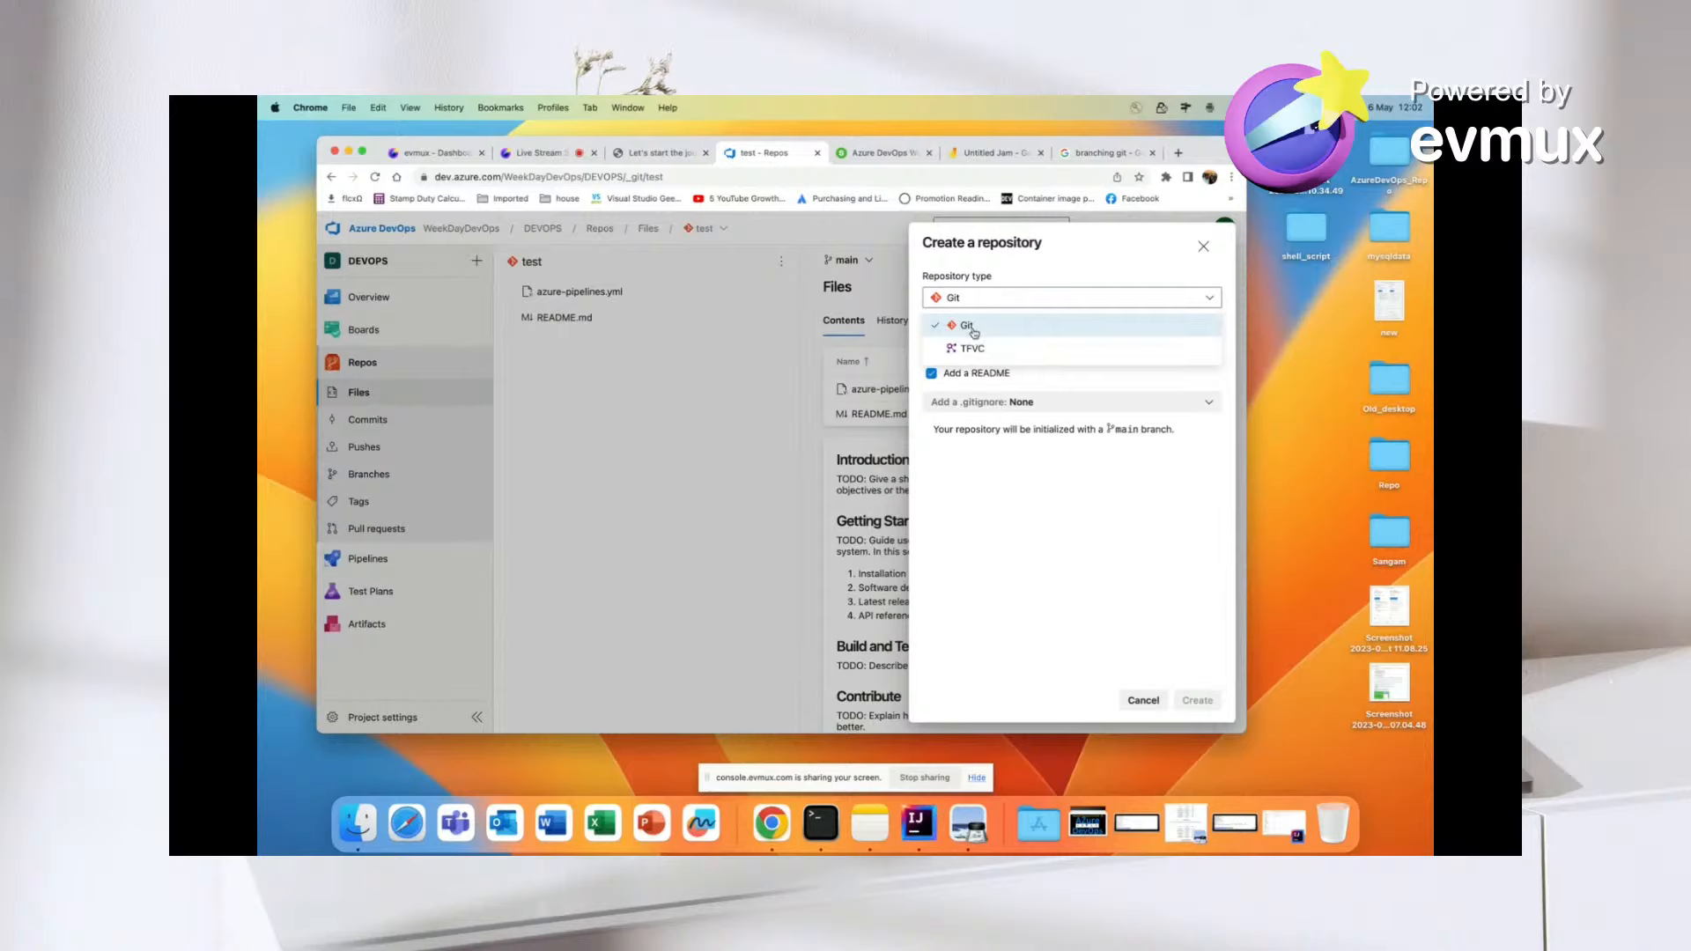
left_click(1062, 254)
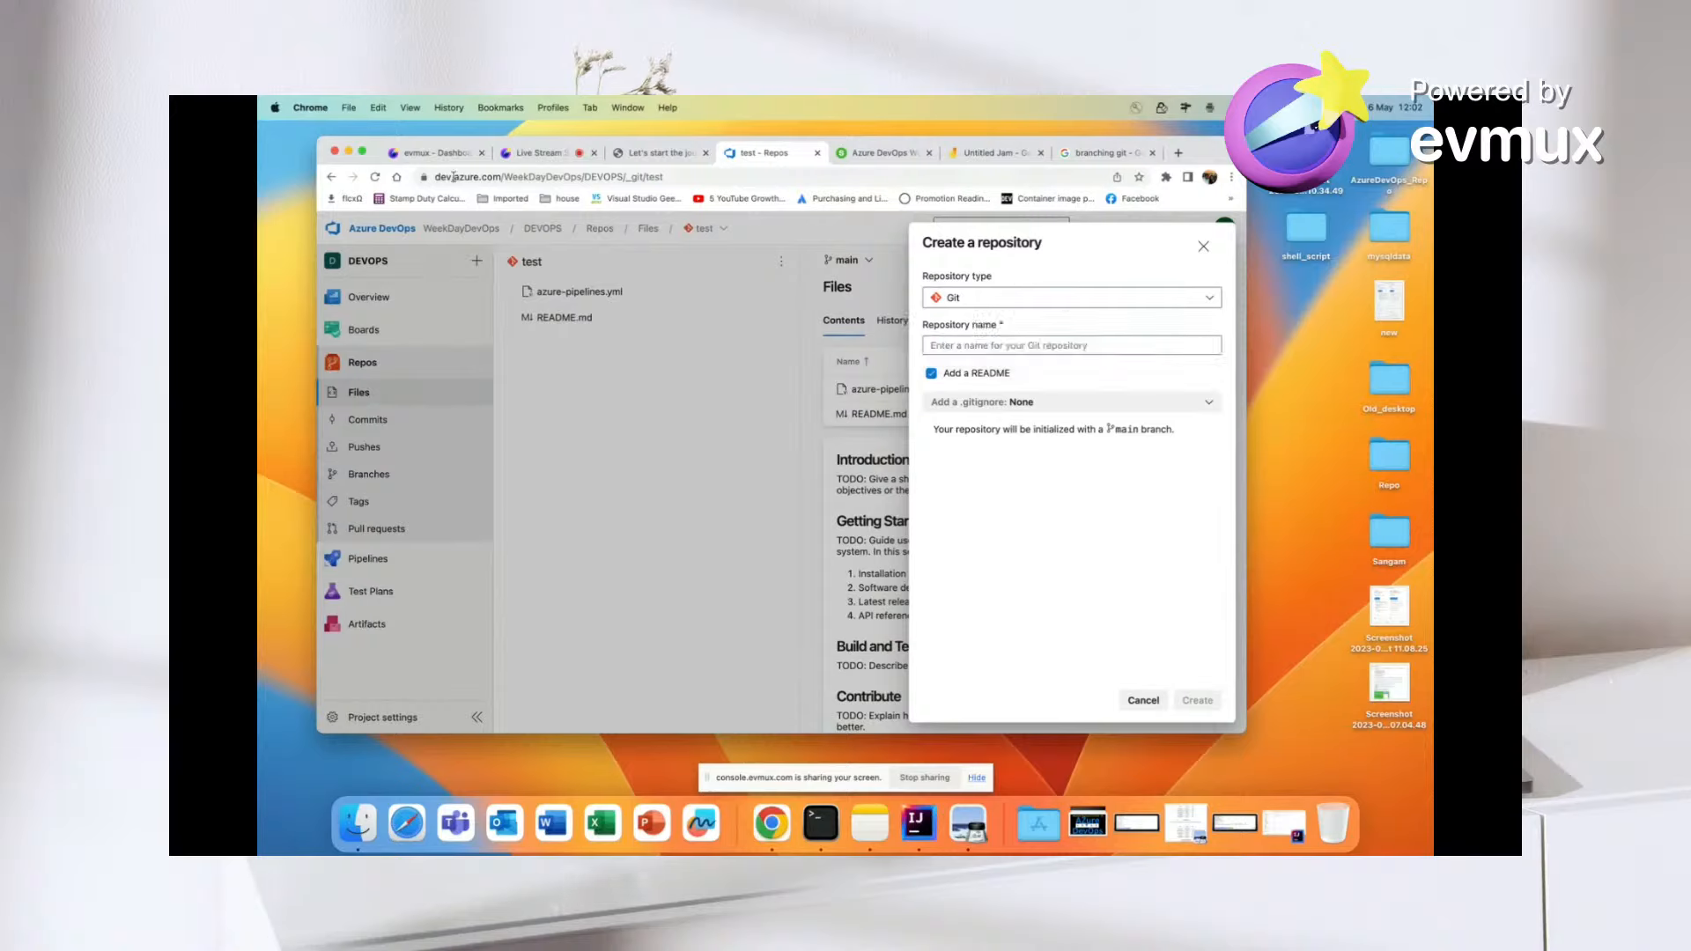
left_click(361, 152)
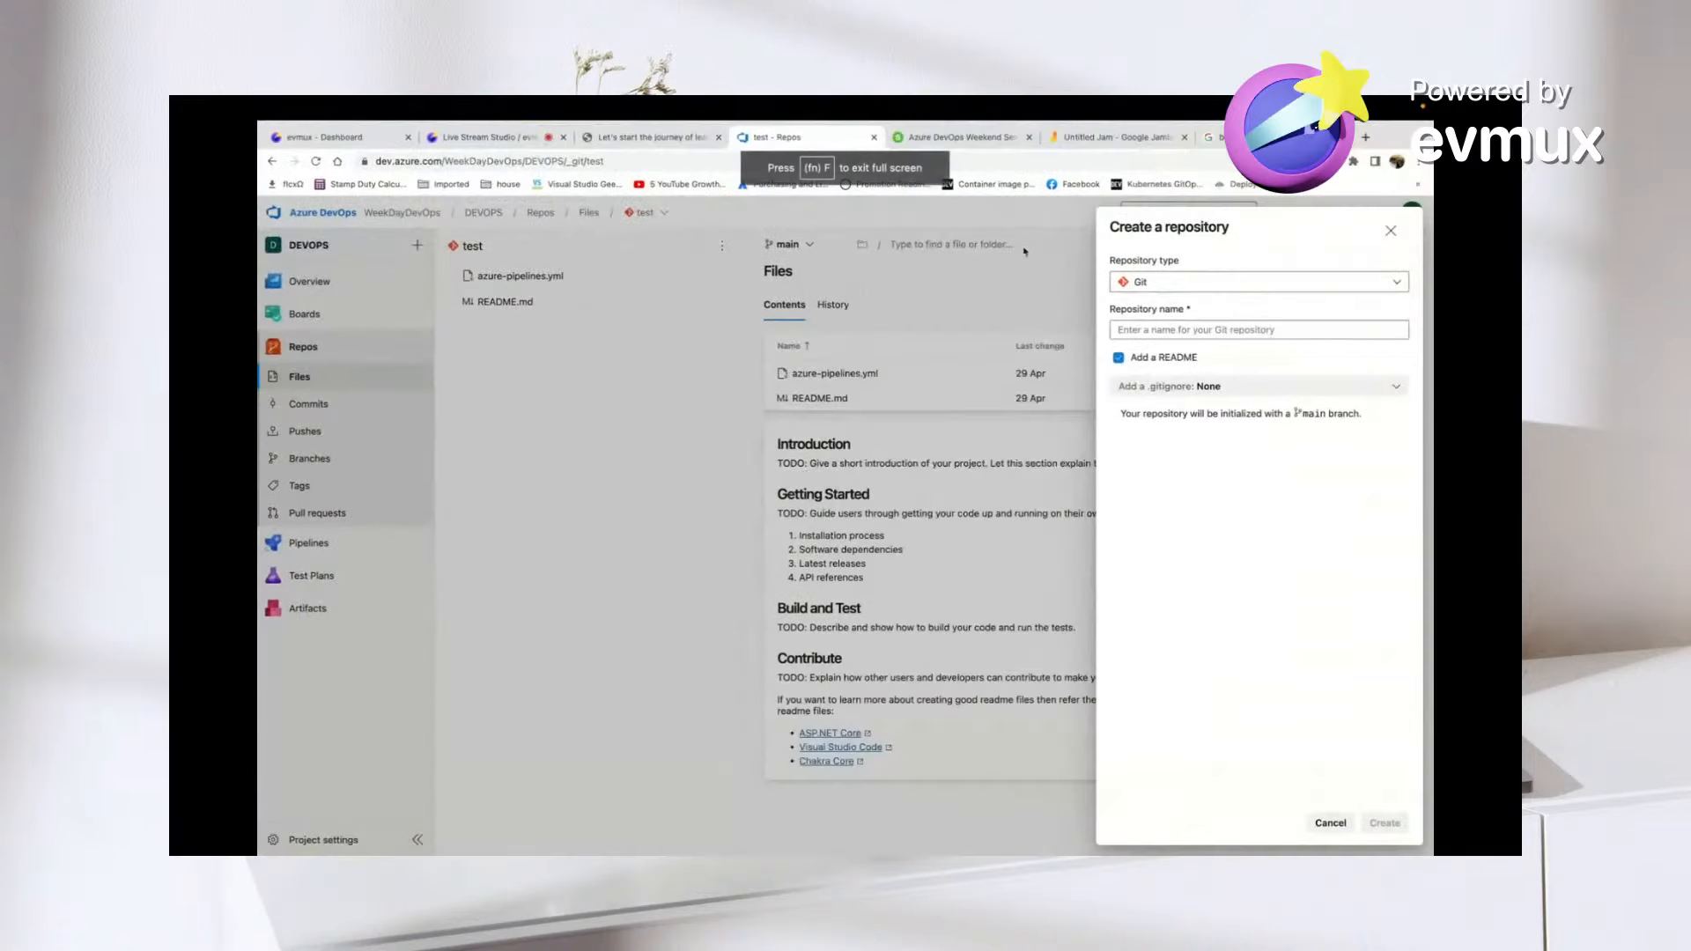
left_click(1150, 333)
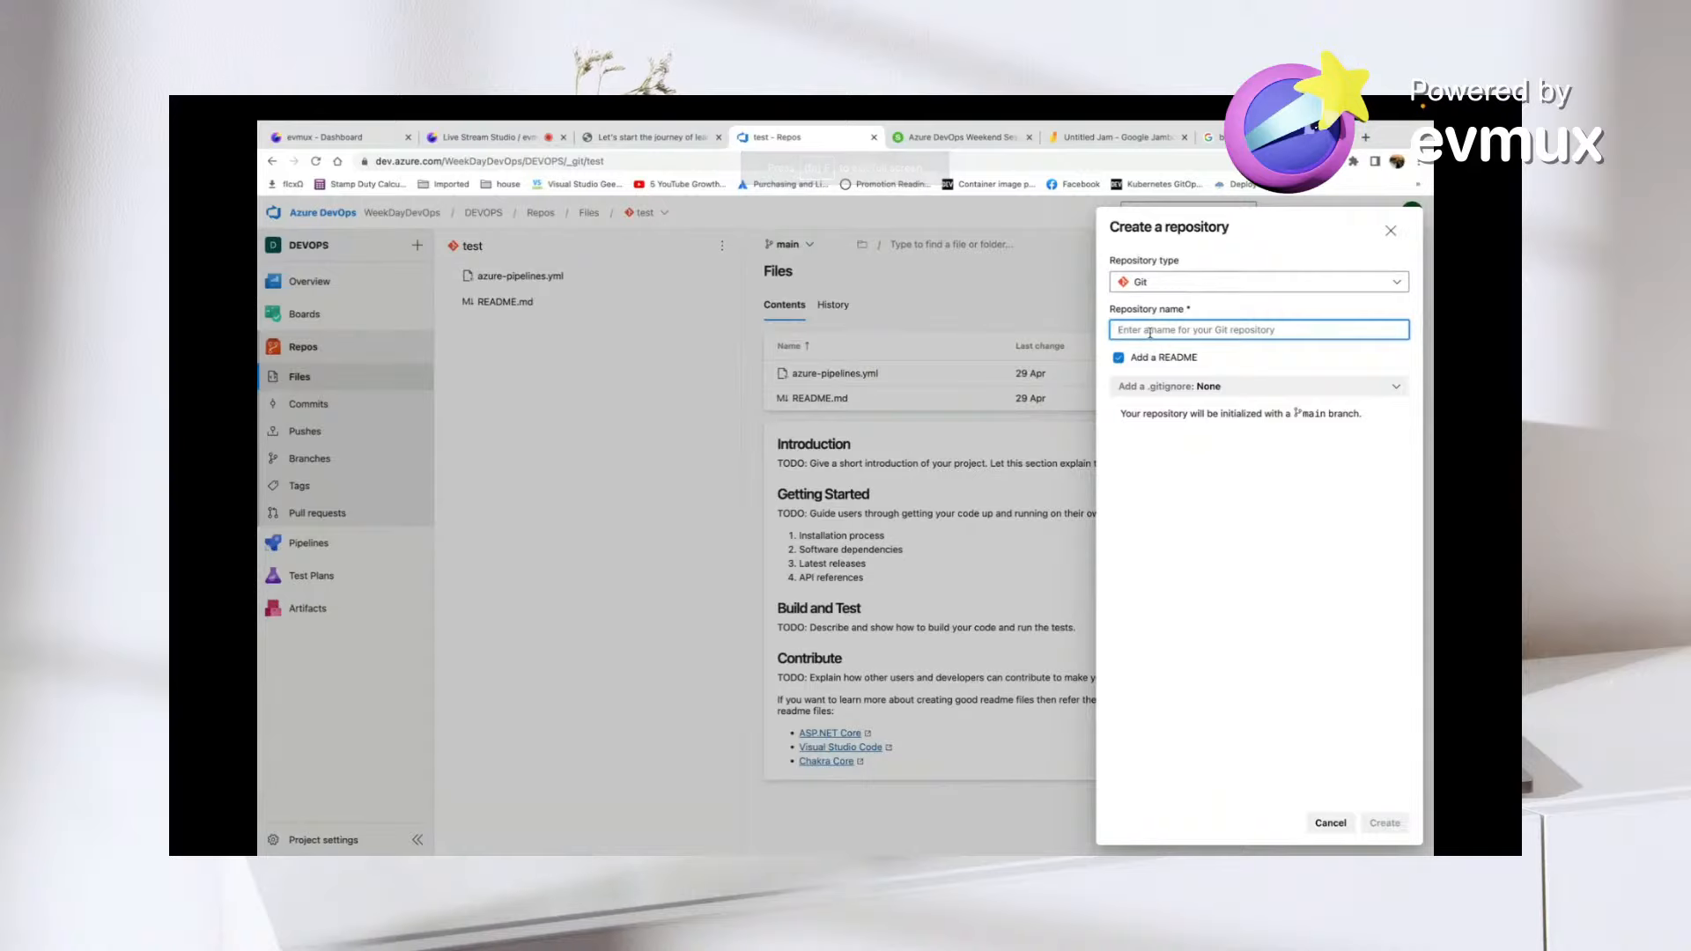
type("D")
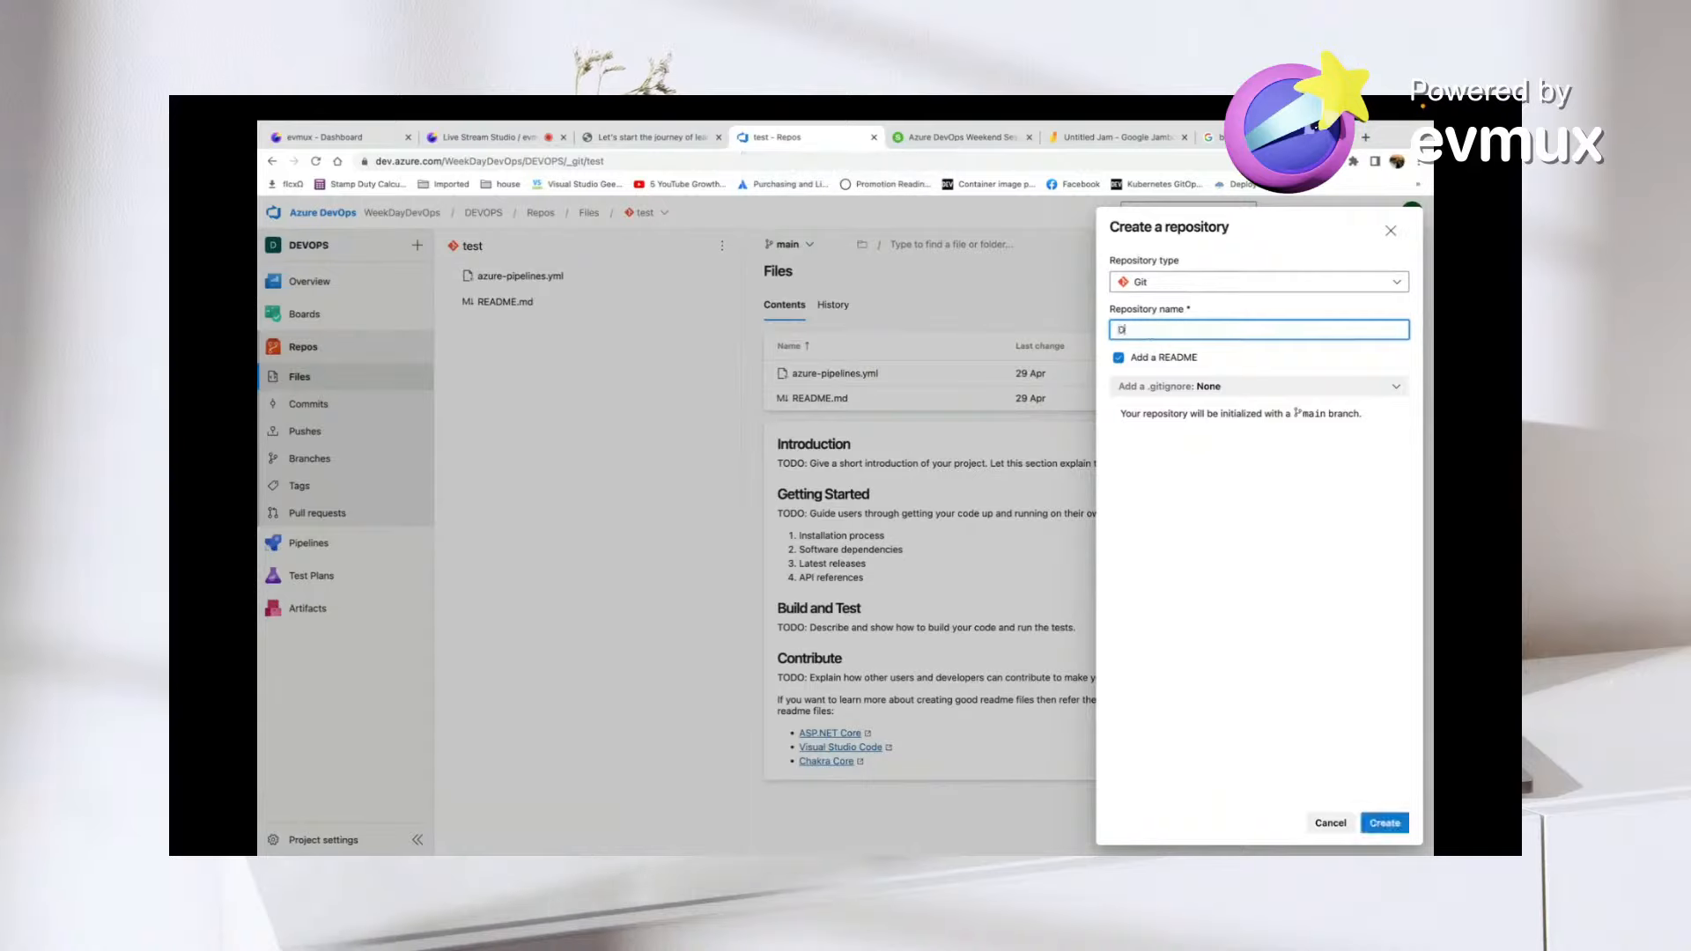
type("emoRTepo")
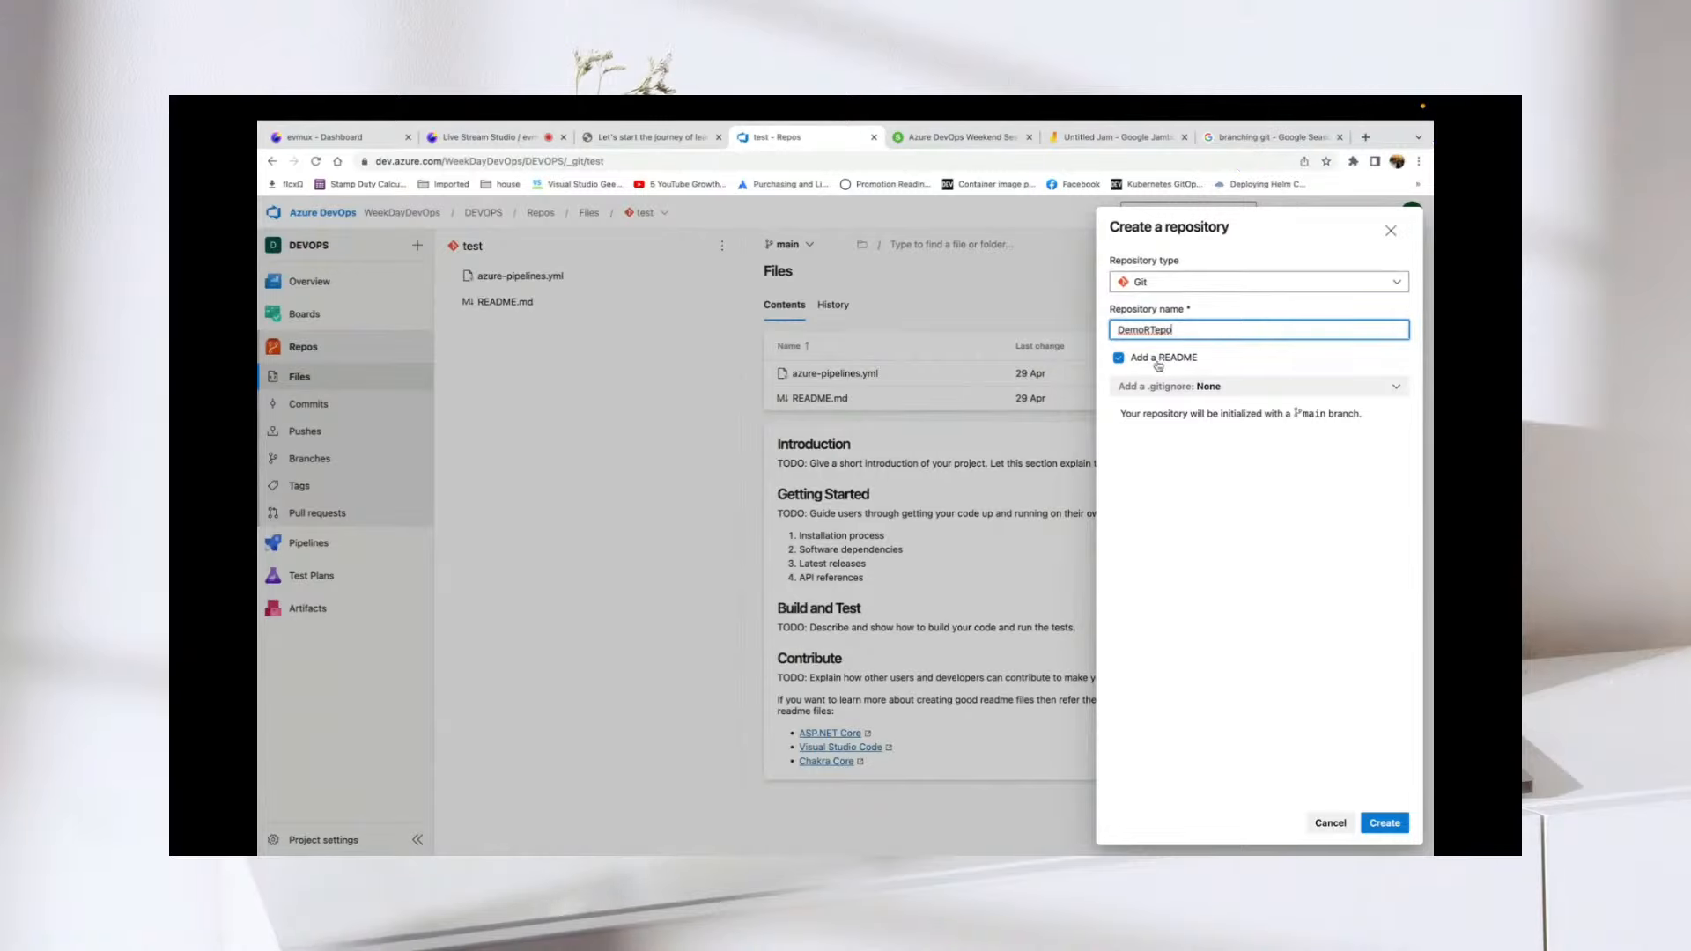
left_click(1382, 823)
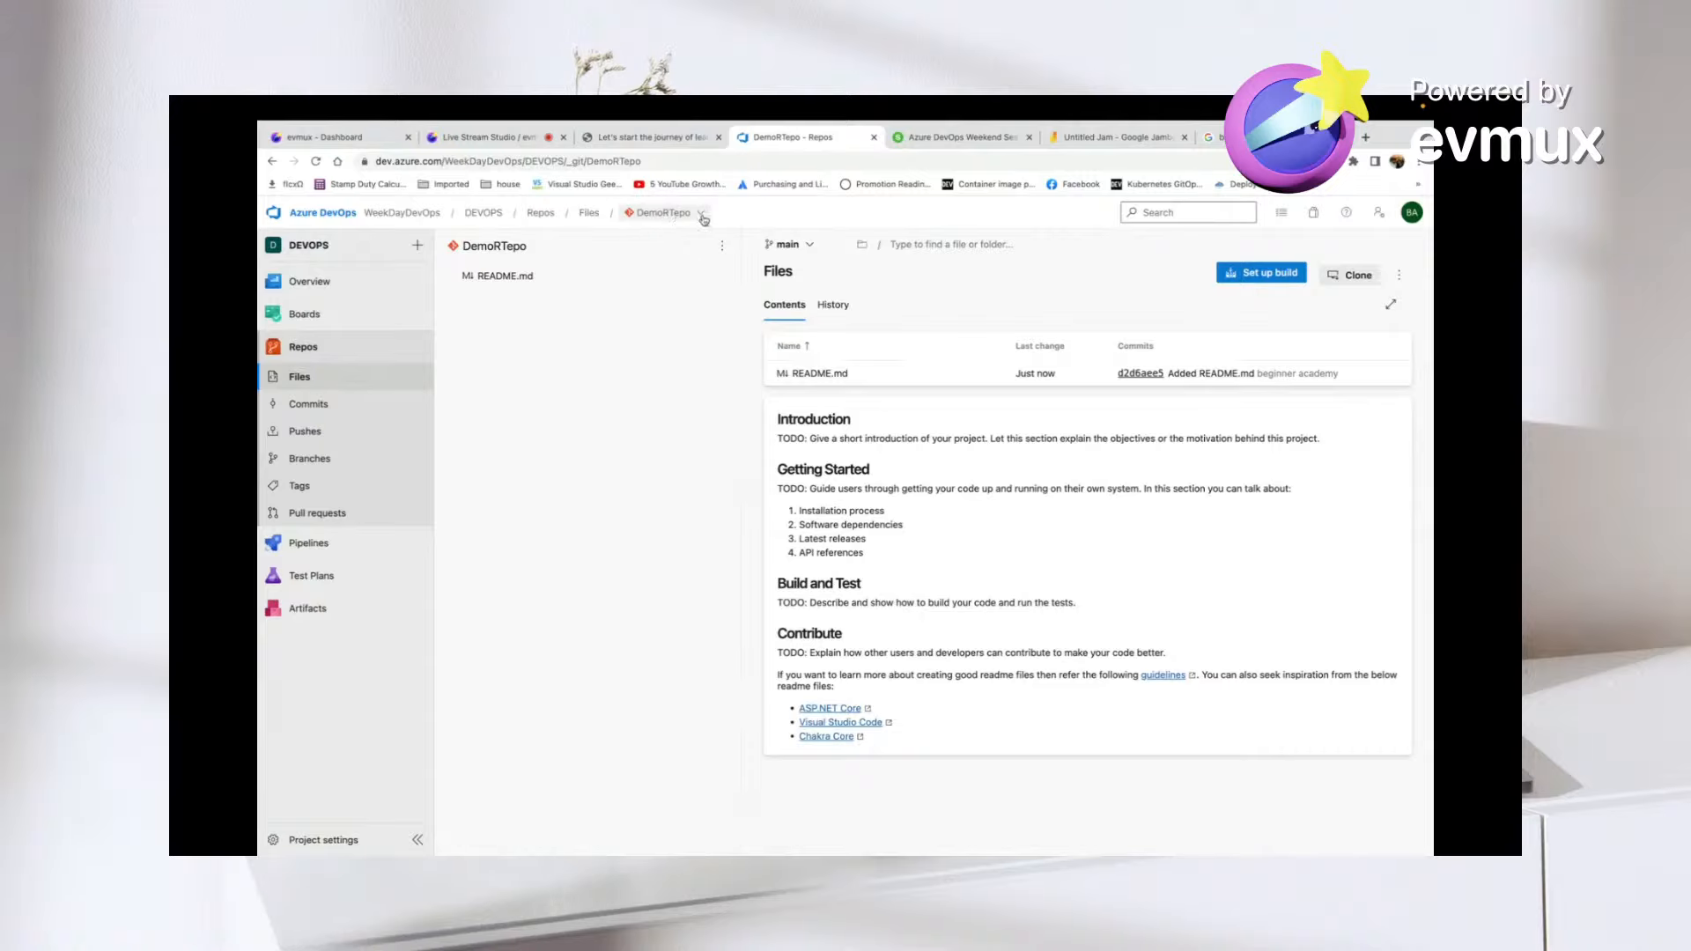
- Rename the DemoRTepo repository to DemoRepo in the project's repository management settings
left_click(702, 214)
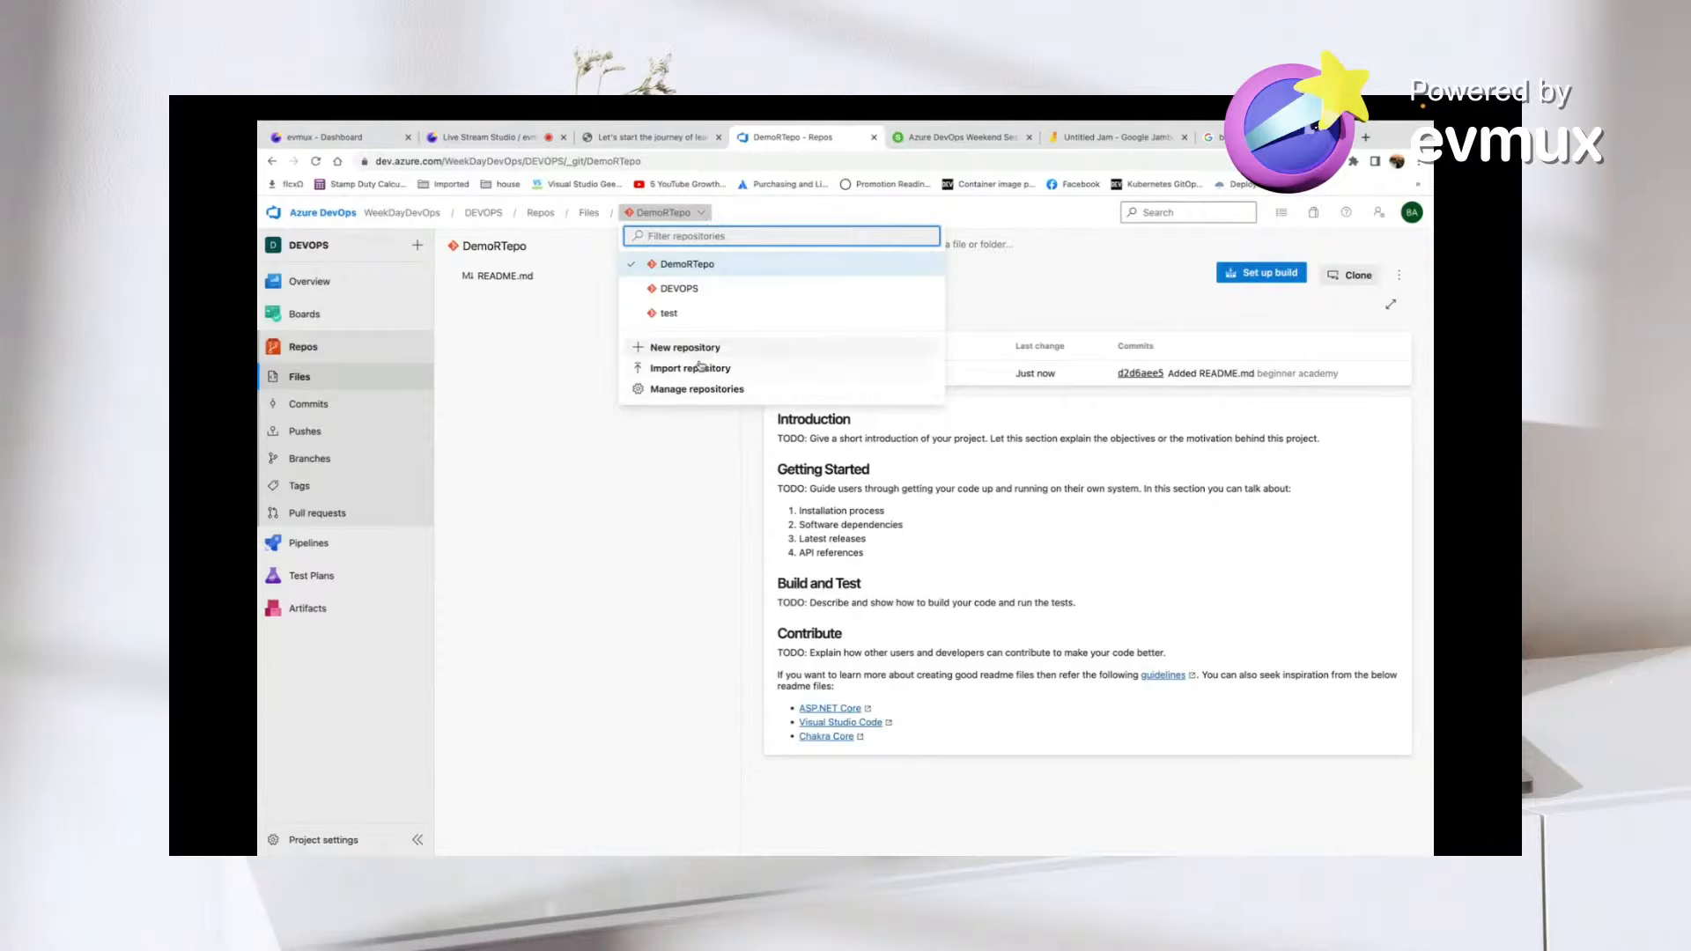
left_click(673, 388)
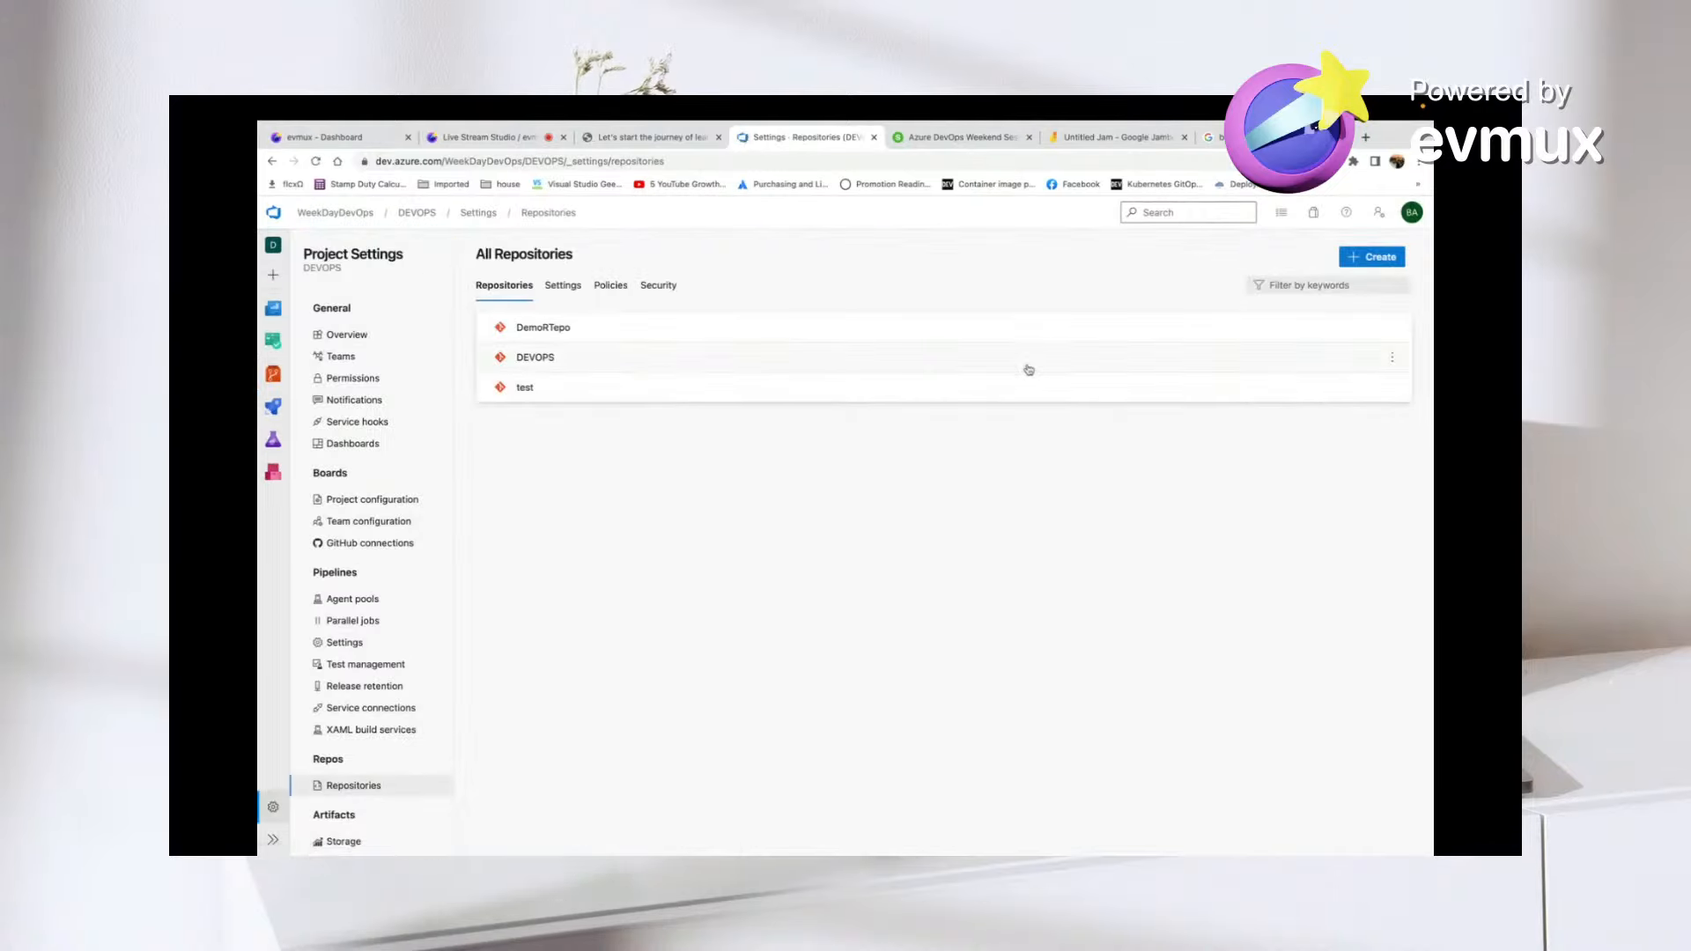
left_click(1391, 327)
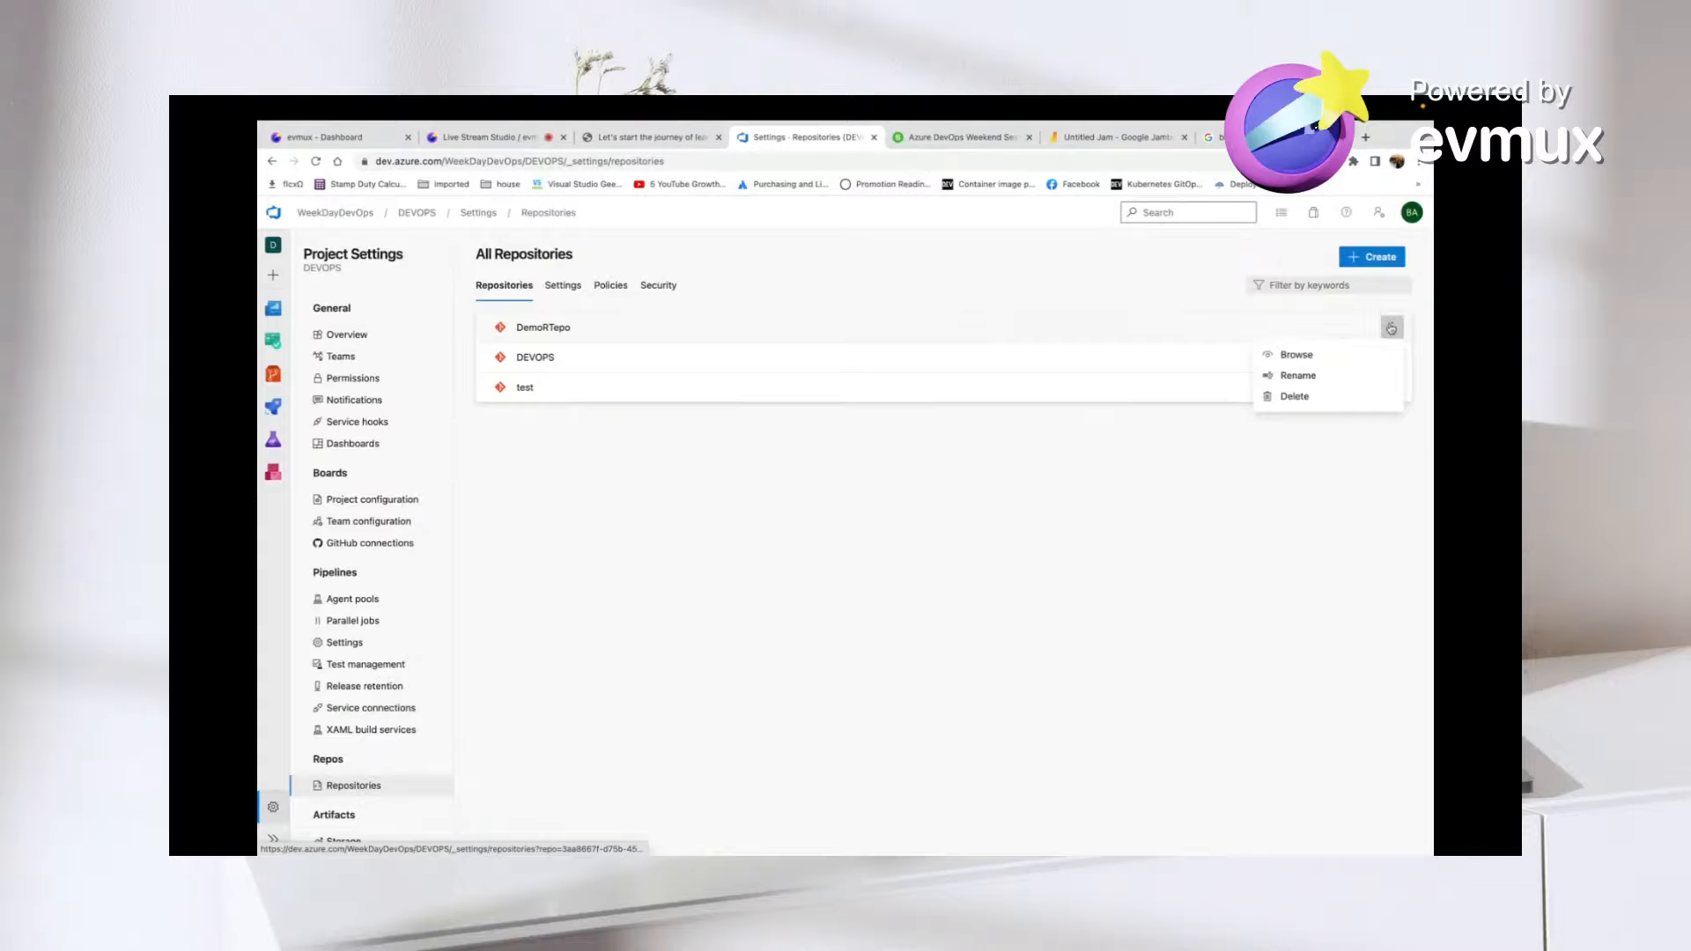
left_click(1296, 376)
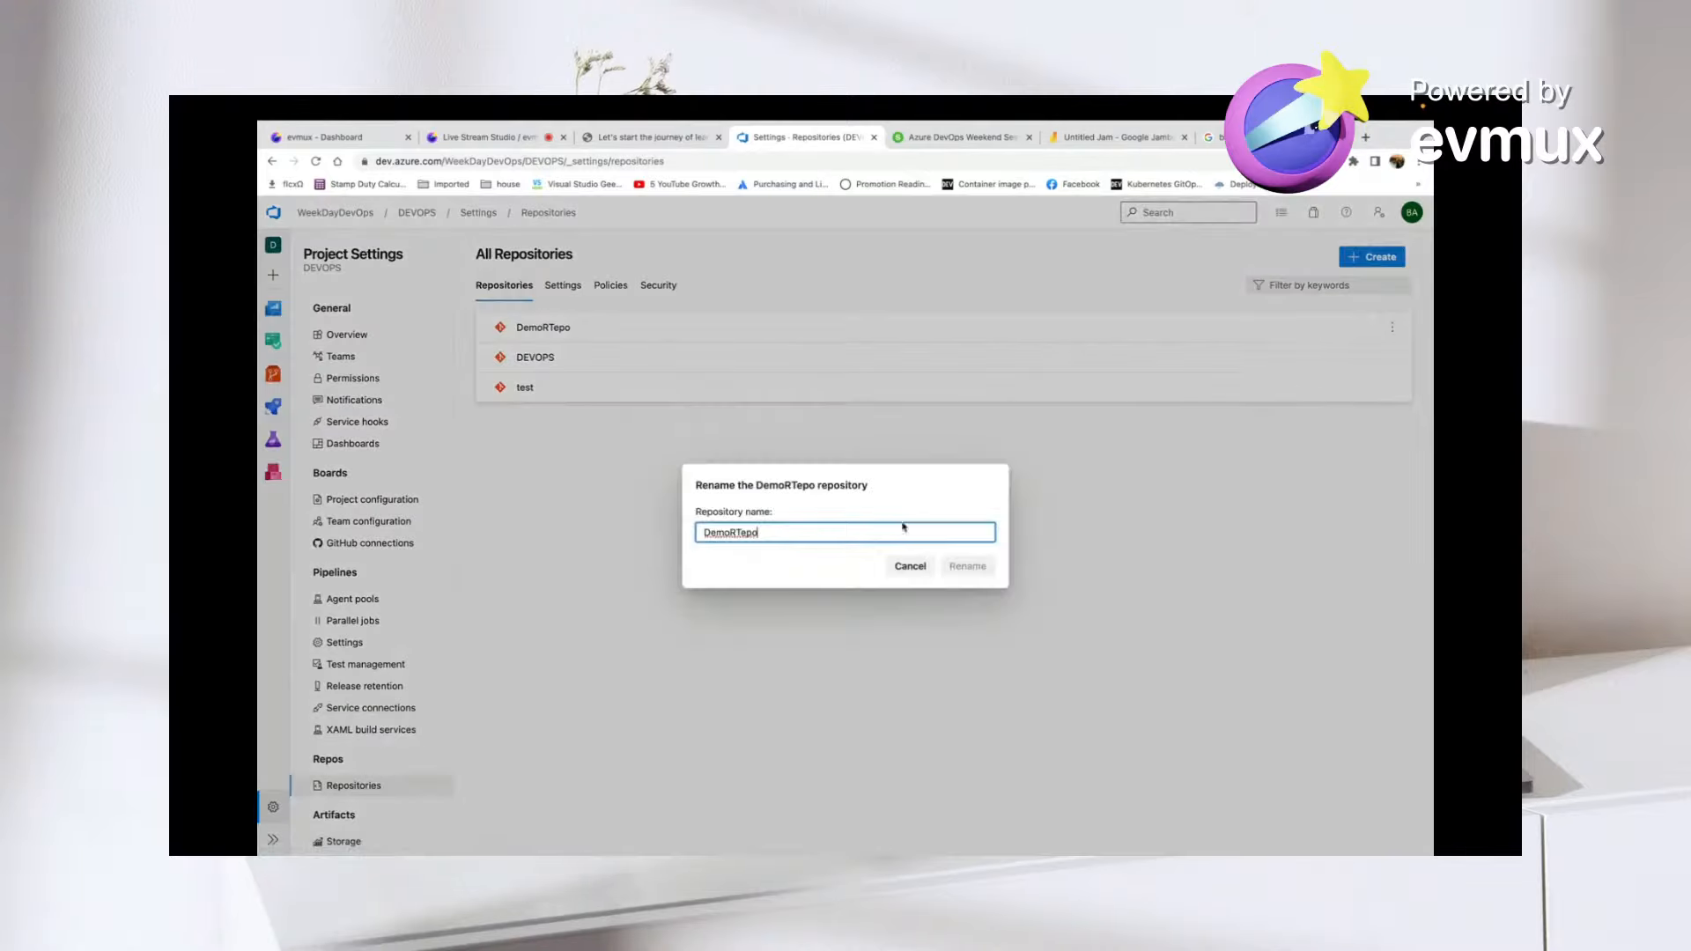
left_click(733, 532)
key("Delete")
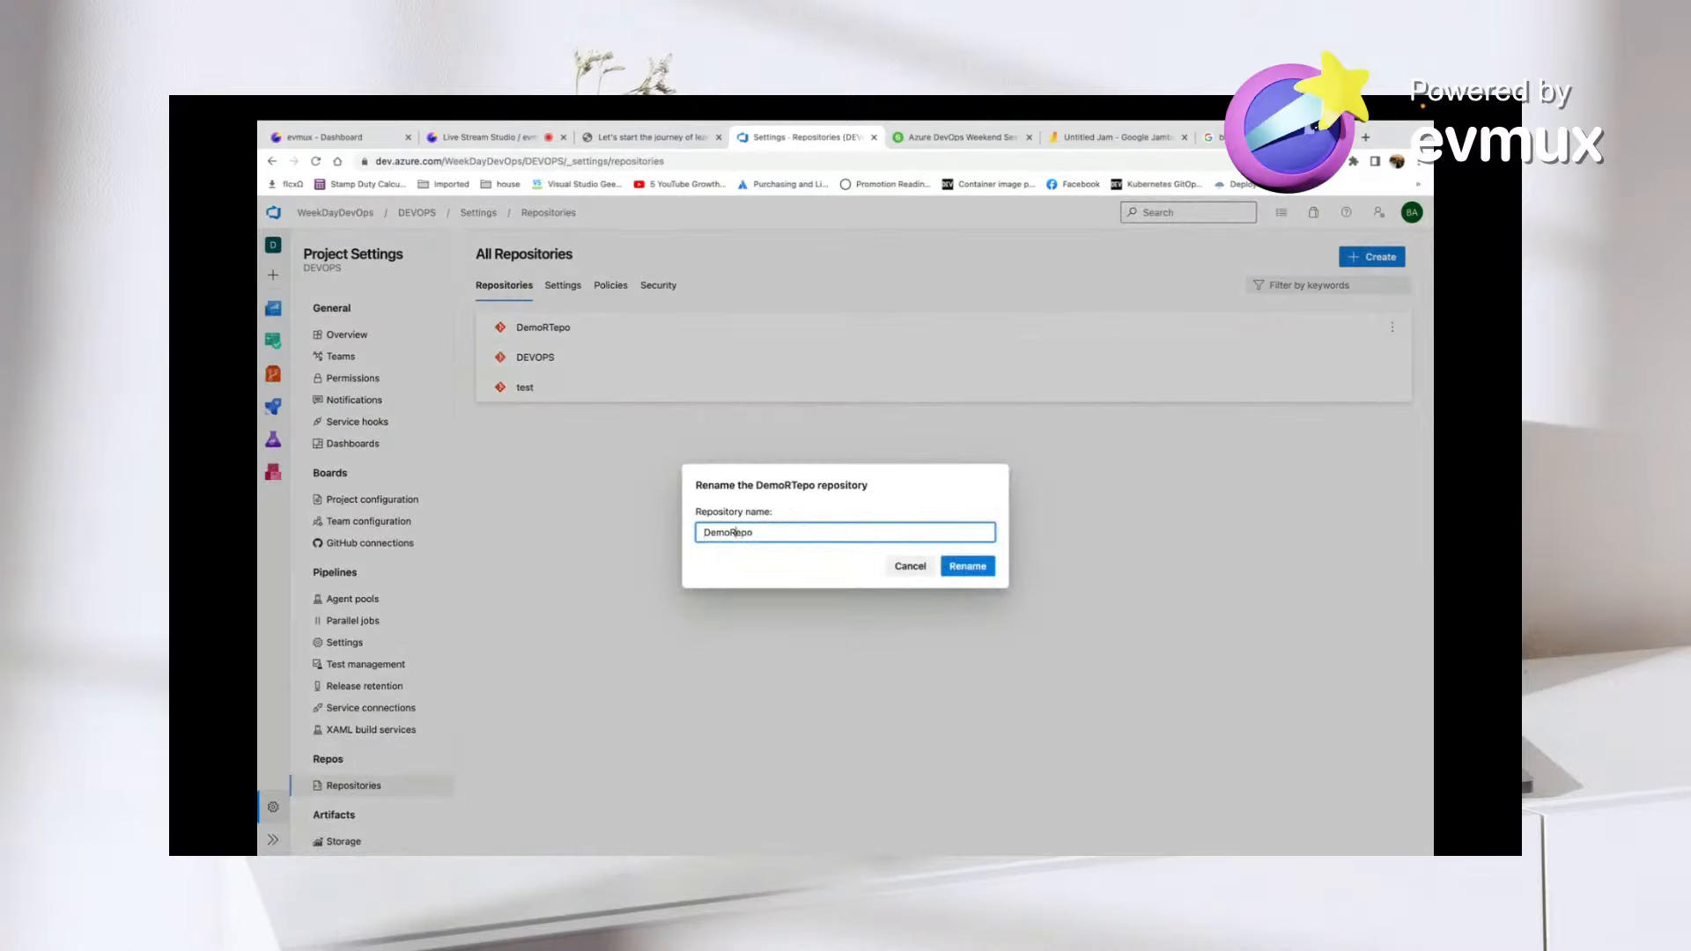
left_click(959, 567)
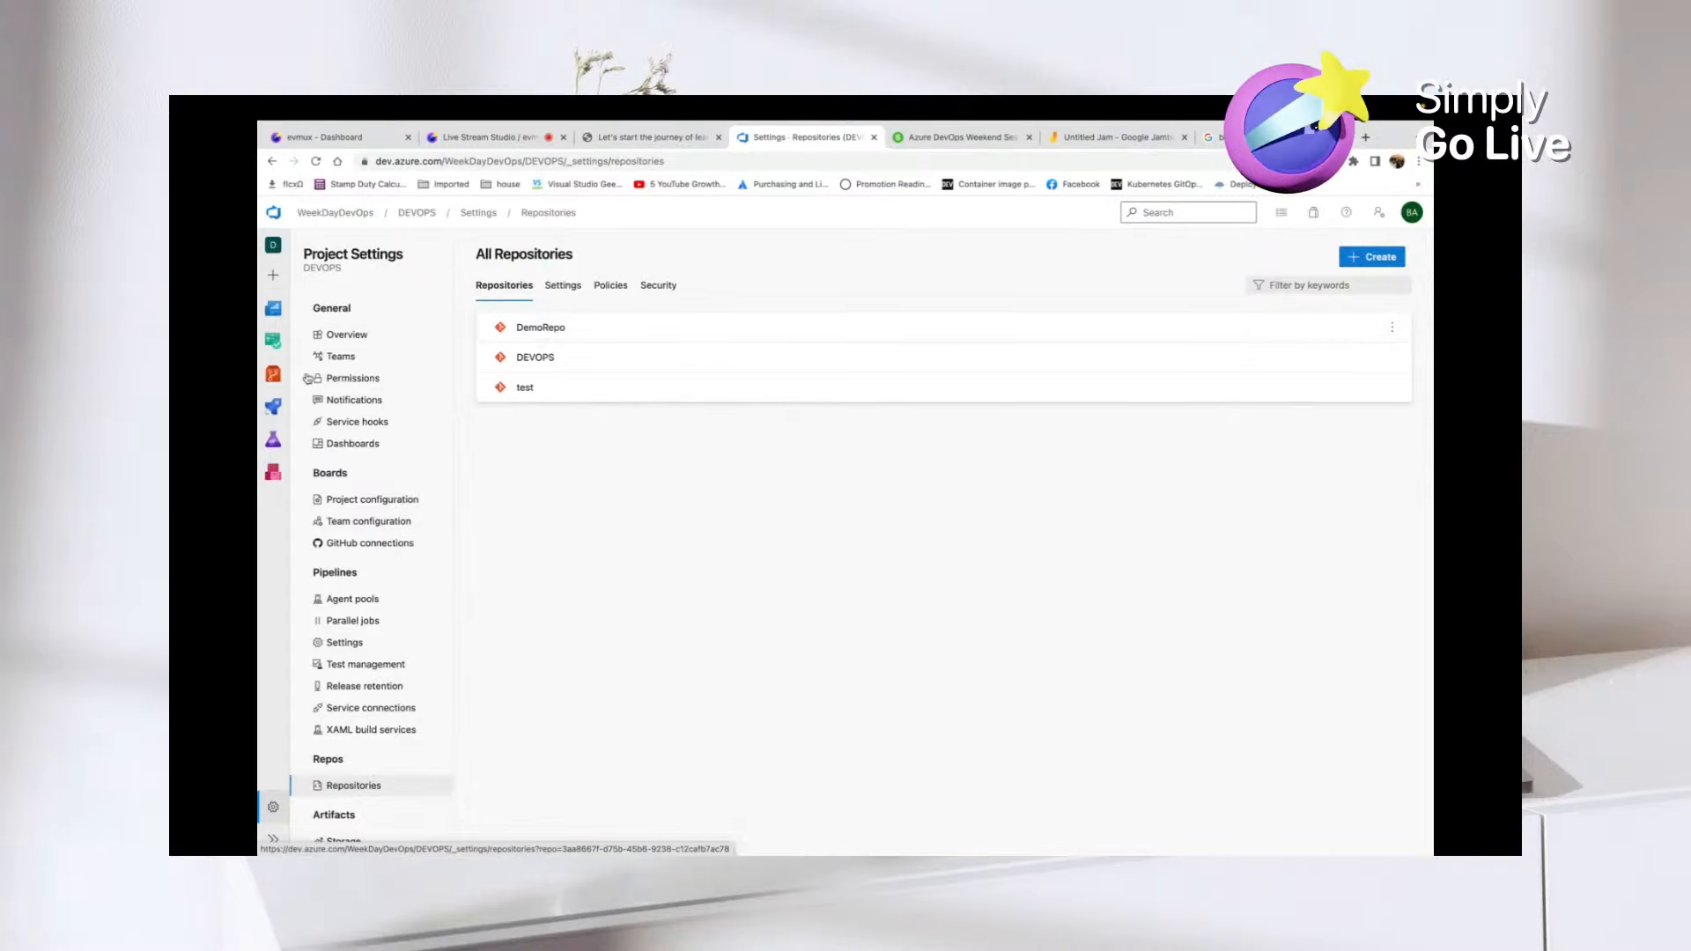
- Return to the project's repository files and switch to the DemoRepo repository
left_click(274, 379)
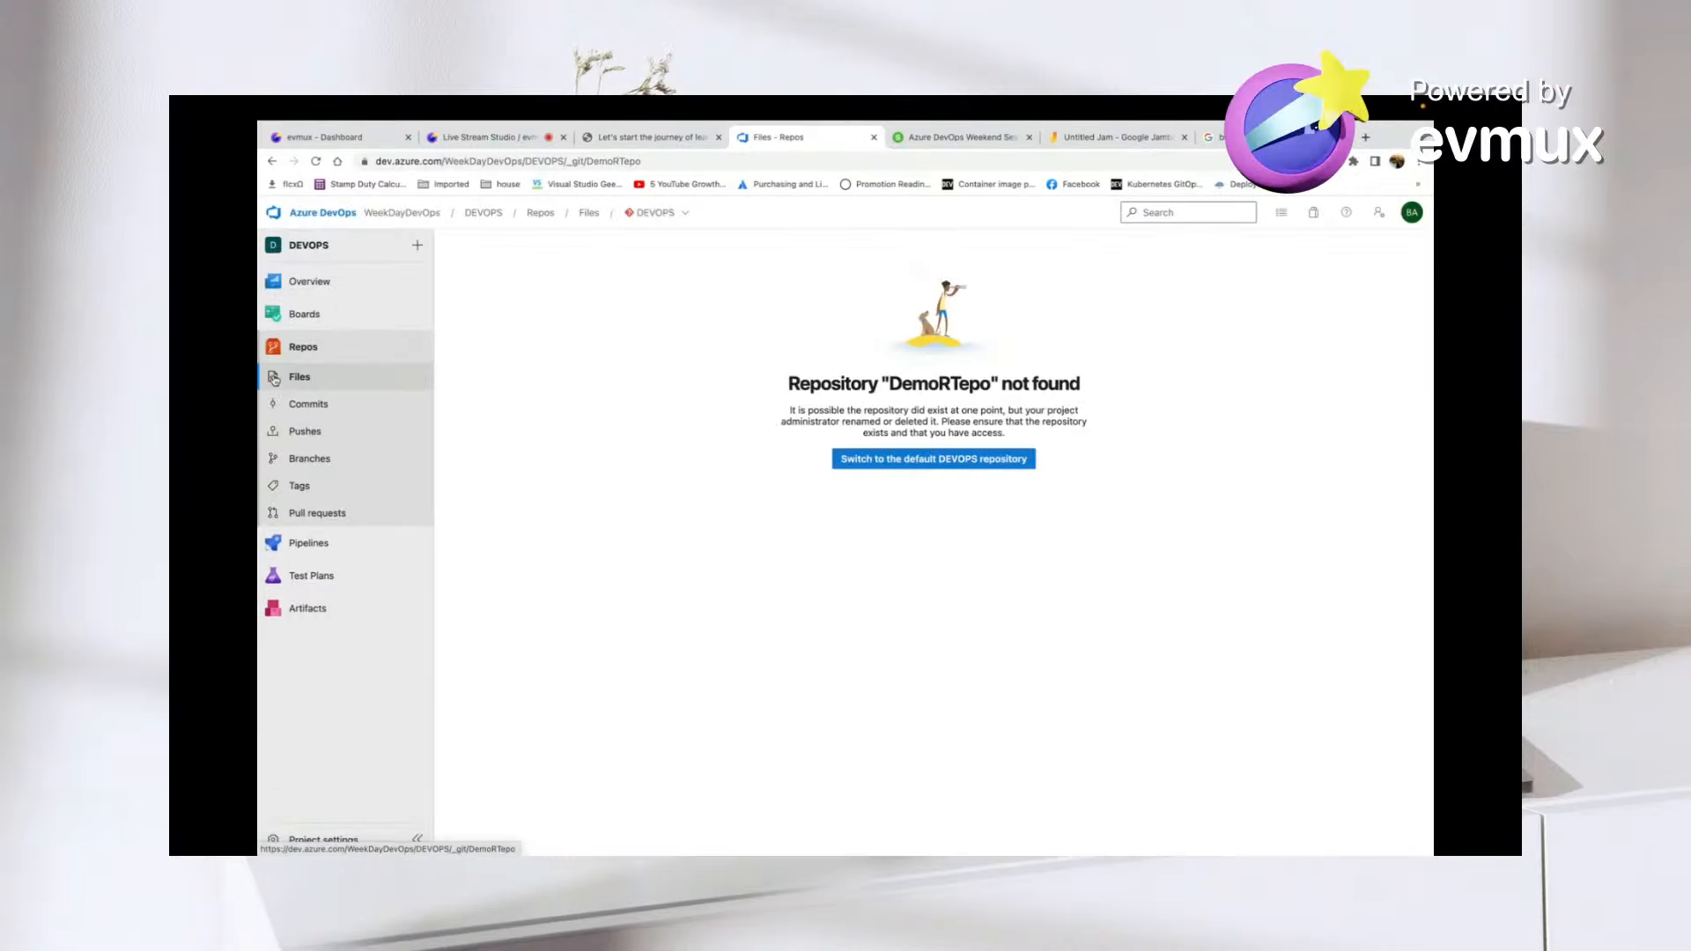
left_click(656, 212)
left_click(685, 264)
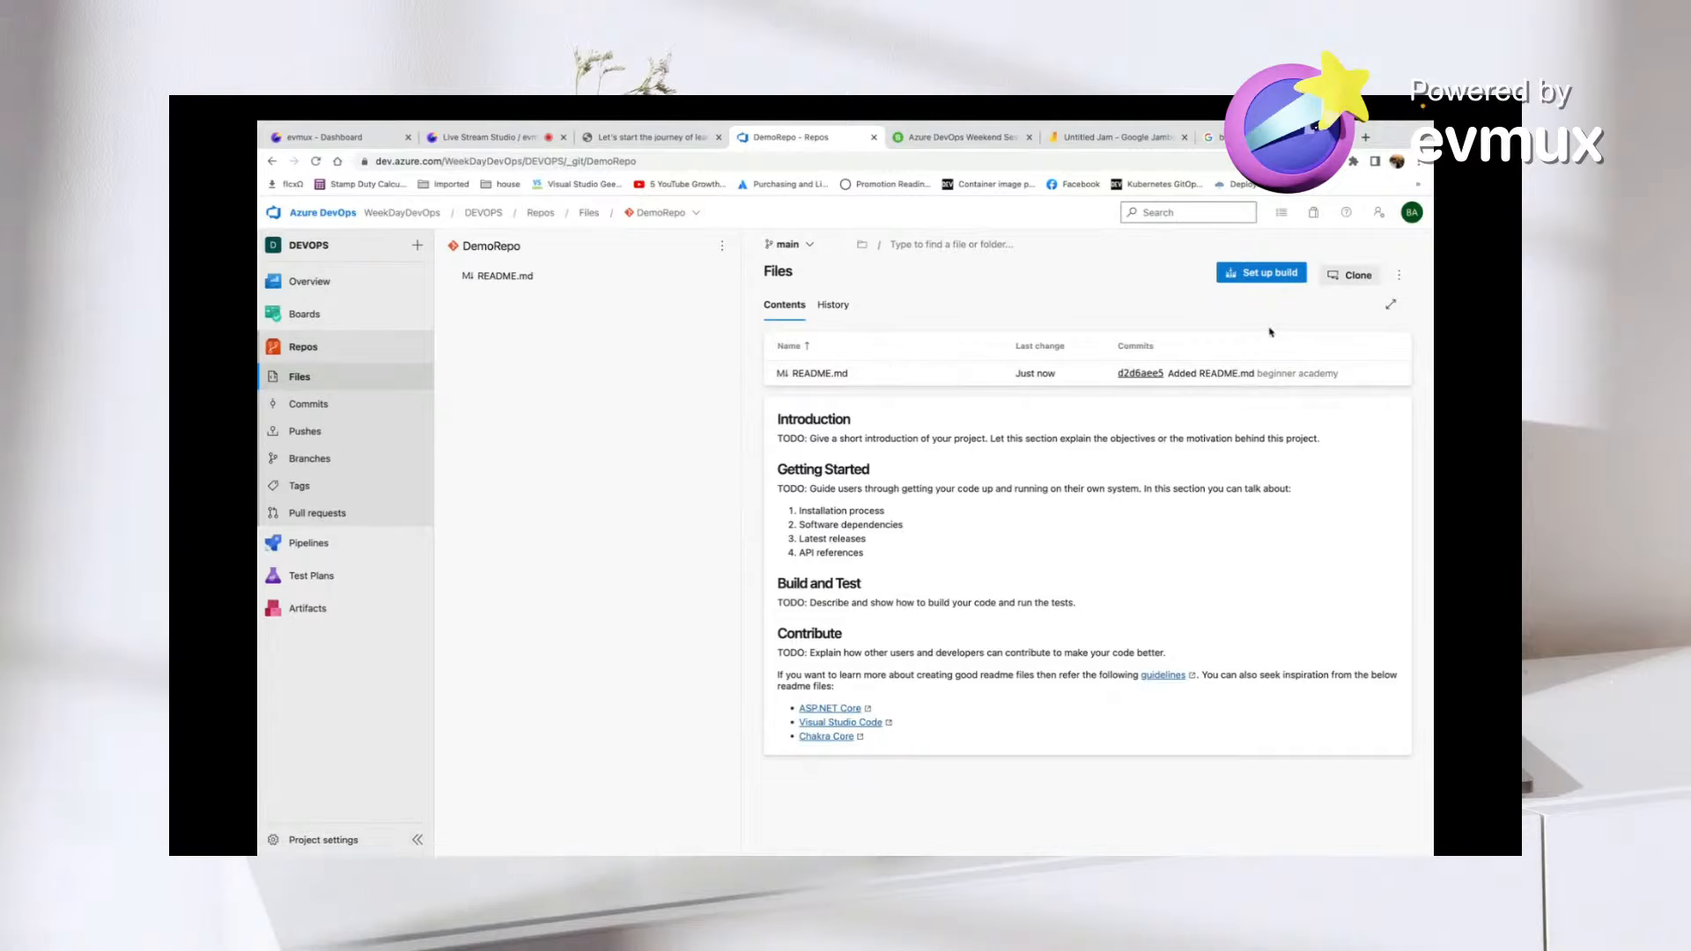
- Create a new file named Firstfile in the root of the DemoRepo repository
left_click(1395, 279)
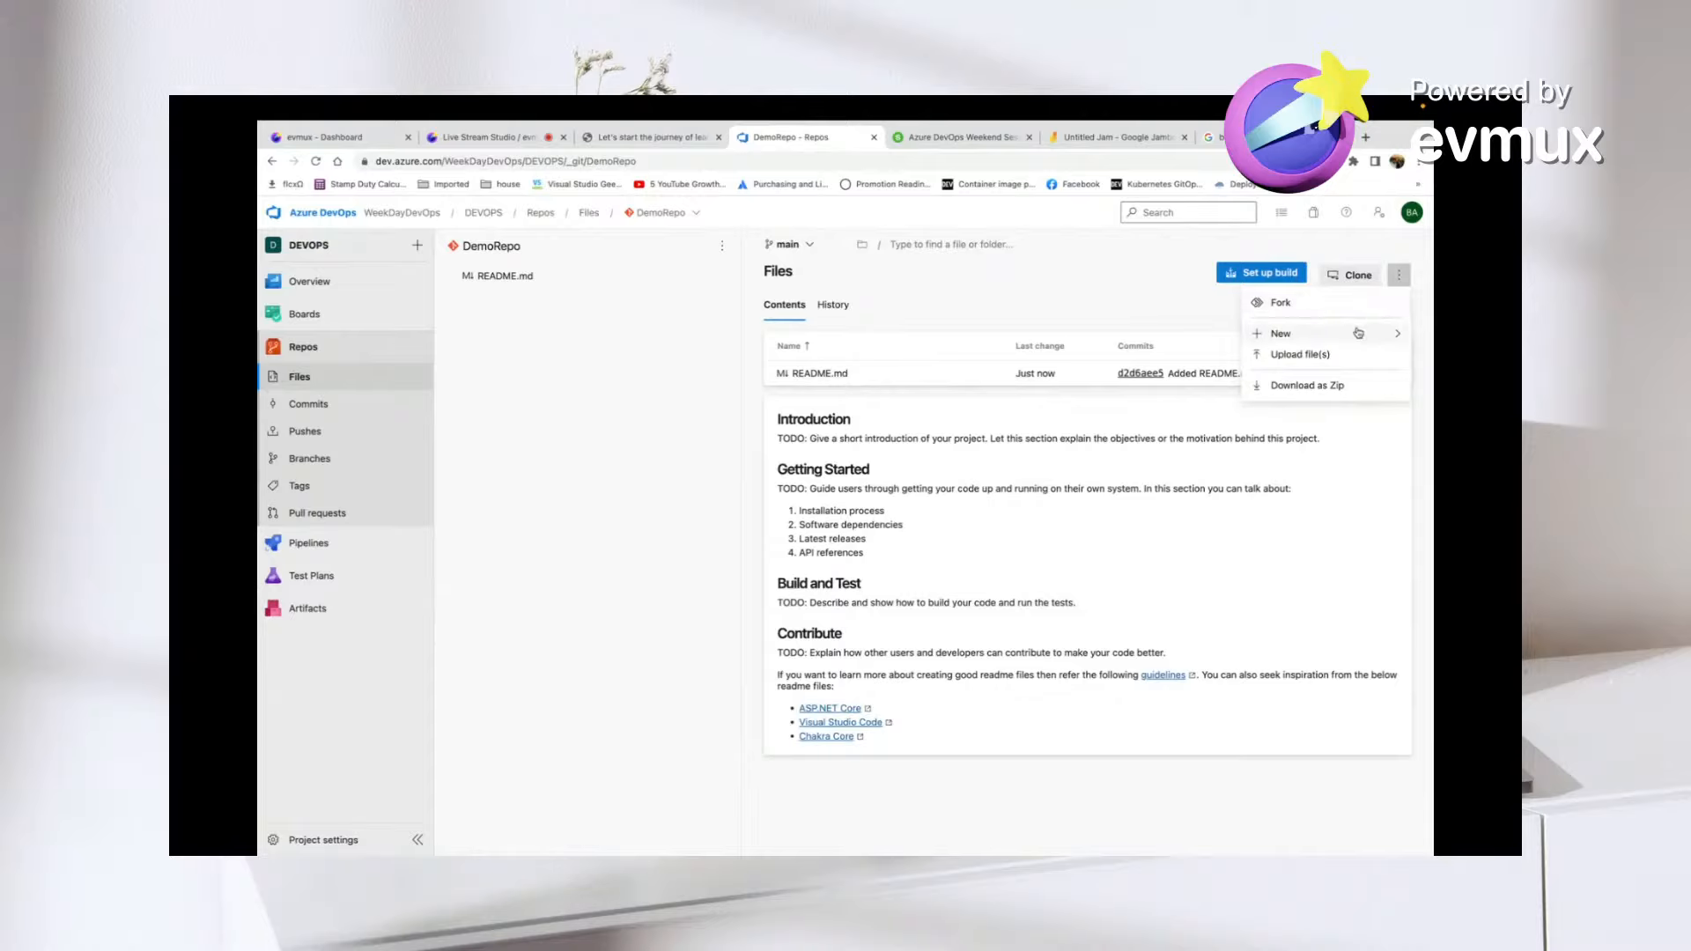
mouse_move(1345, 340)
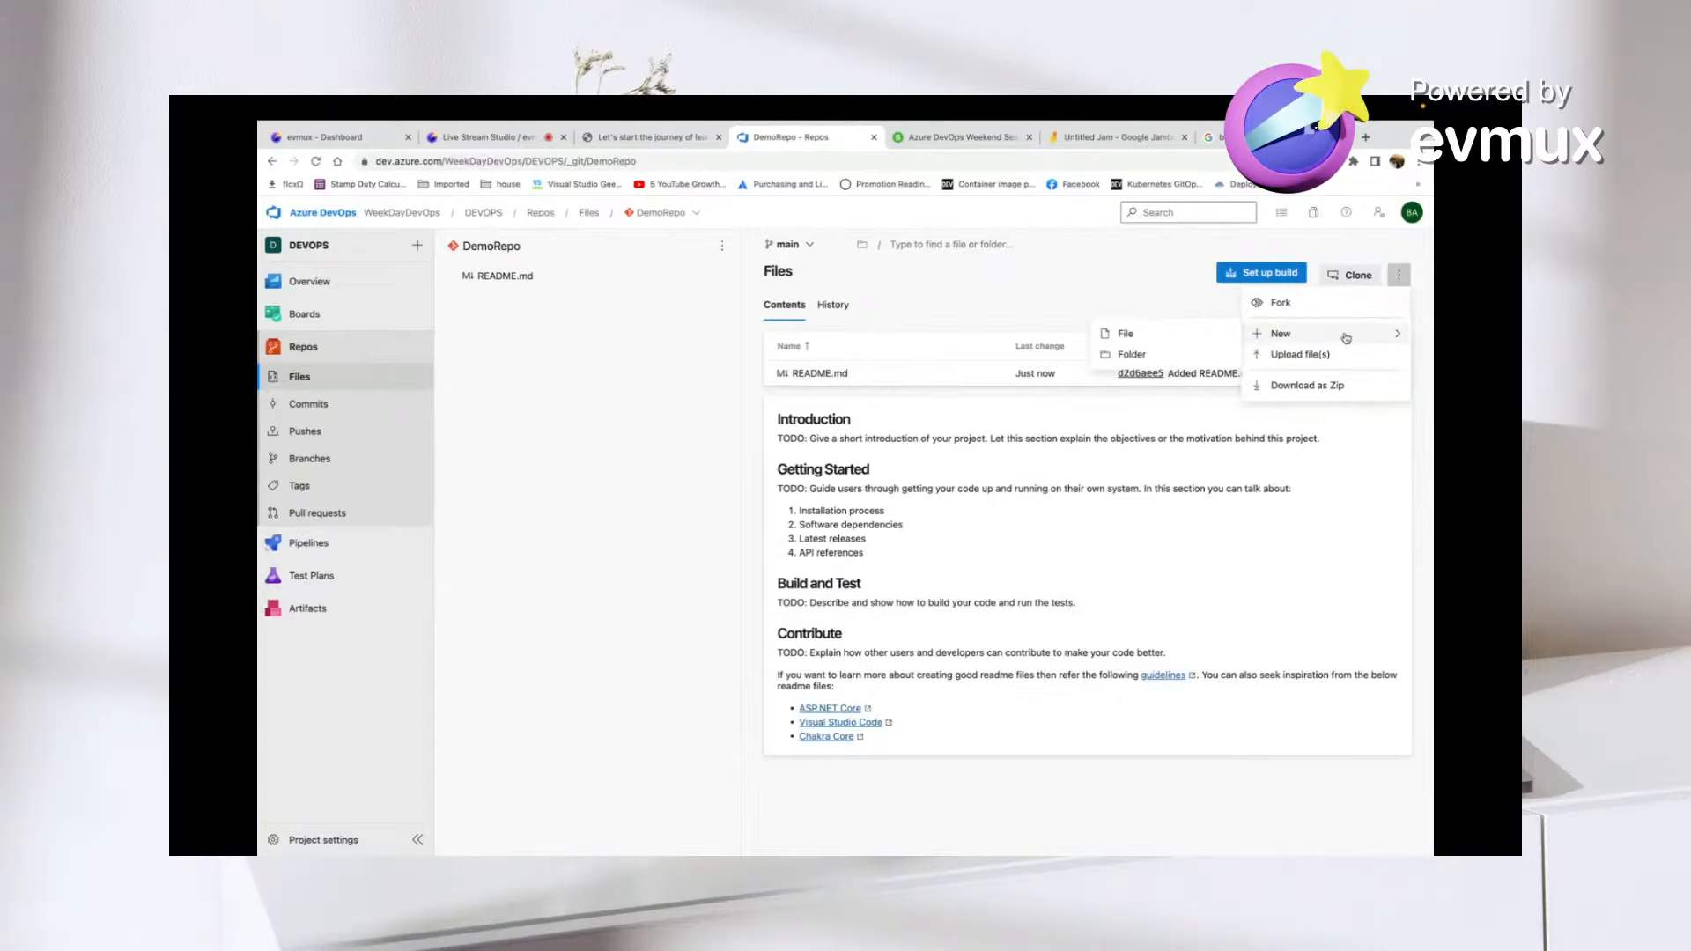
left_click(1159, 336)
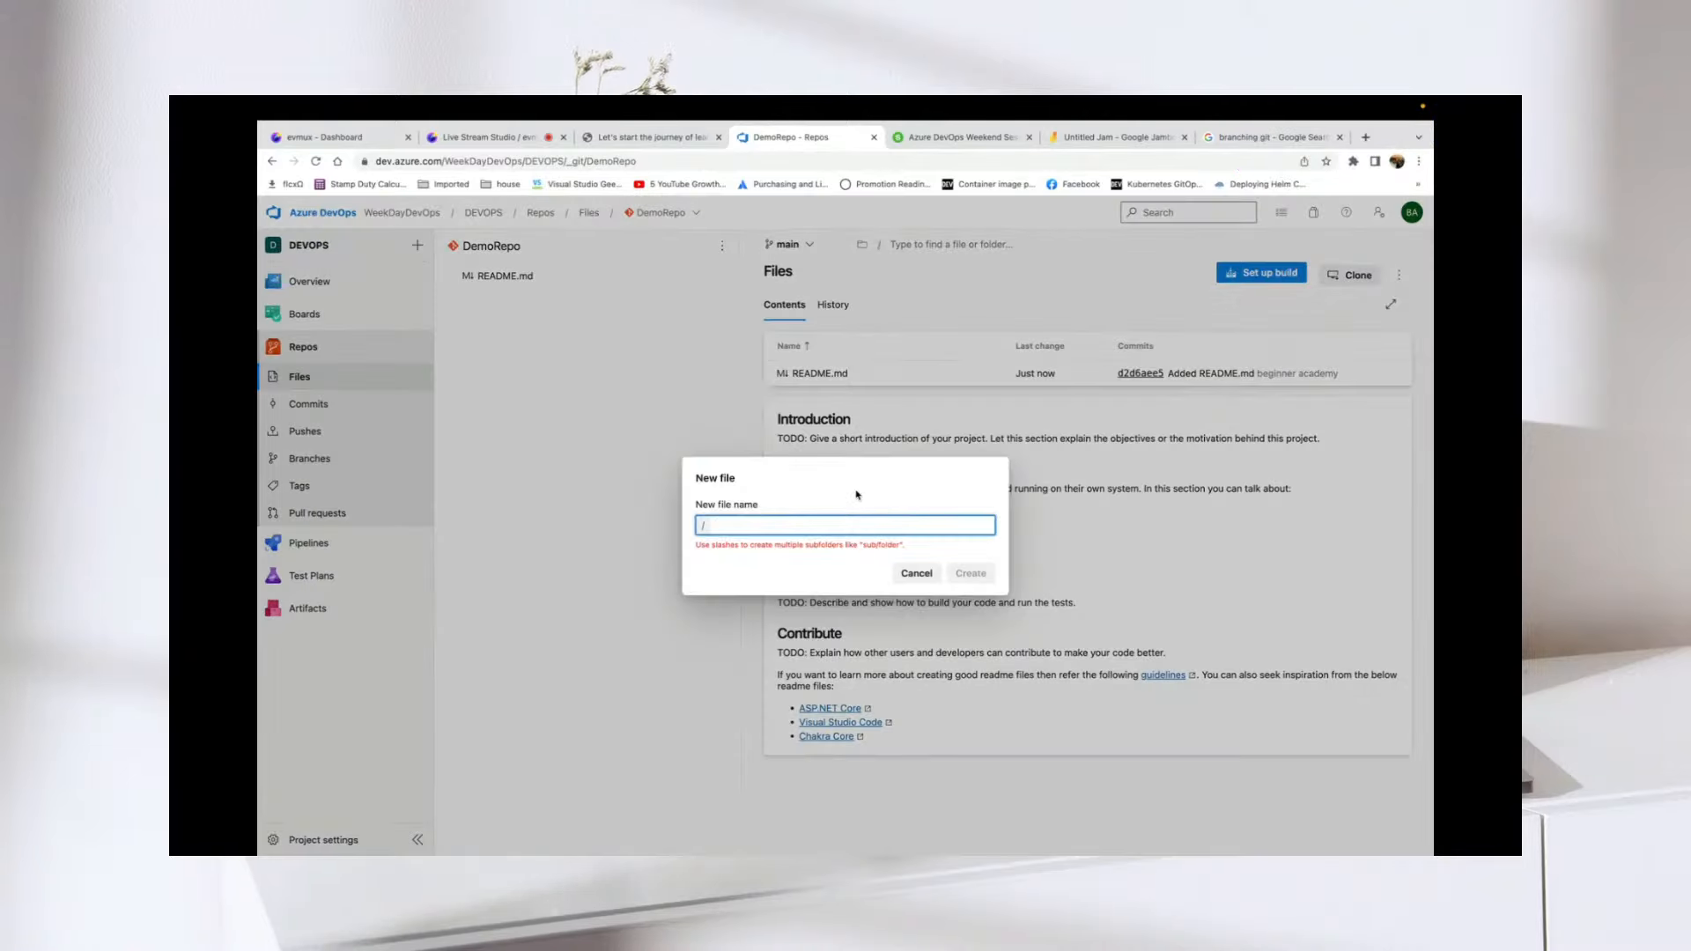
type("First")
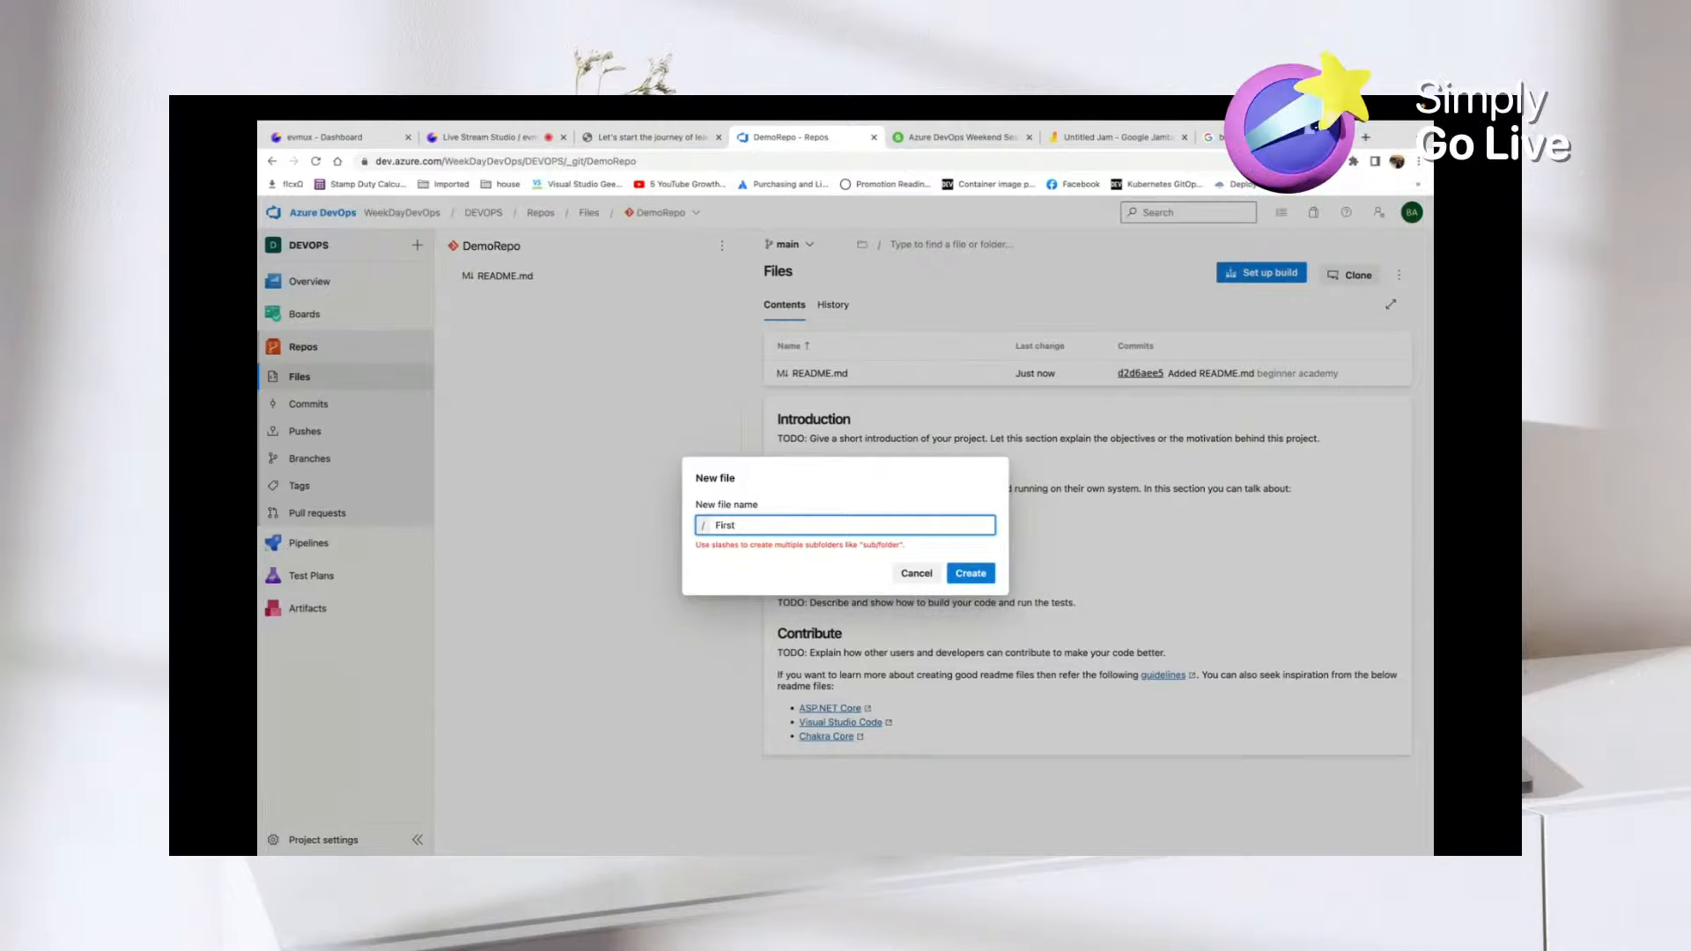
type("file")
left_click(969, 573)
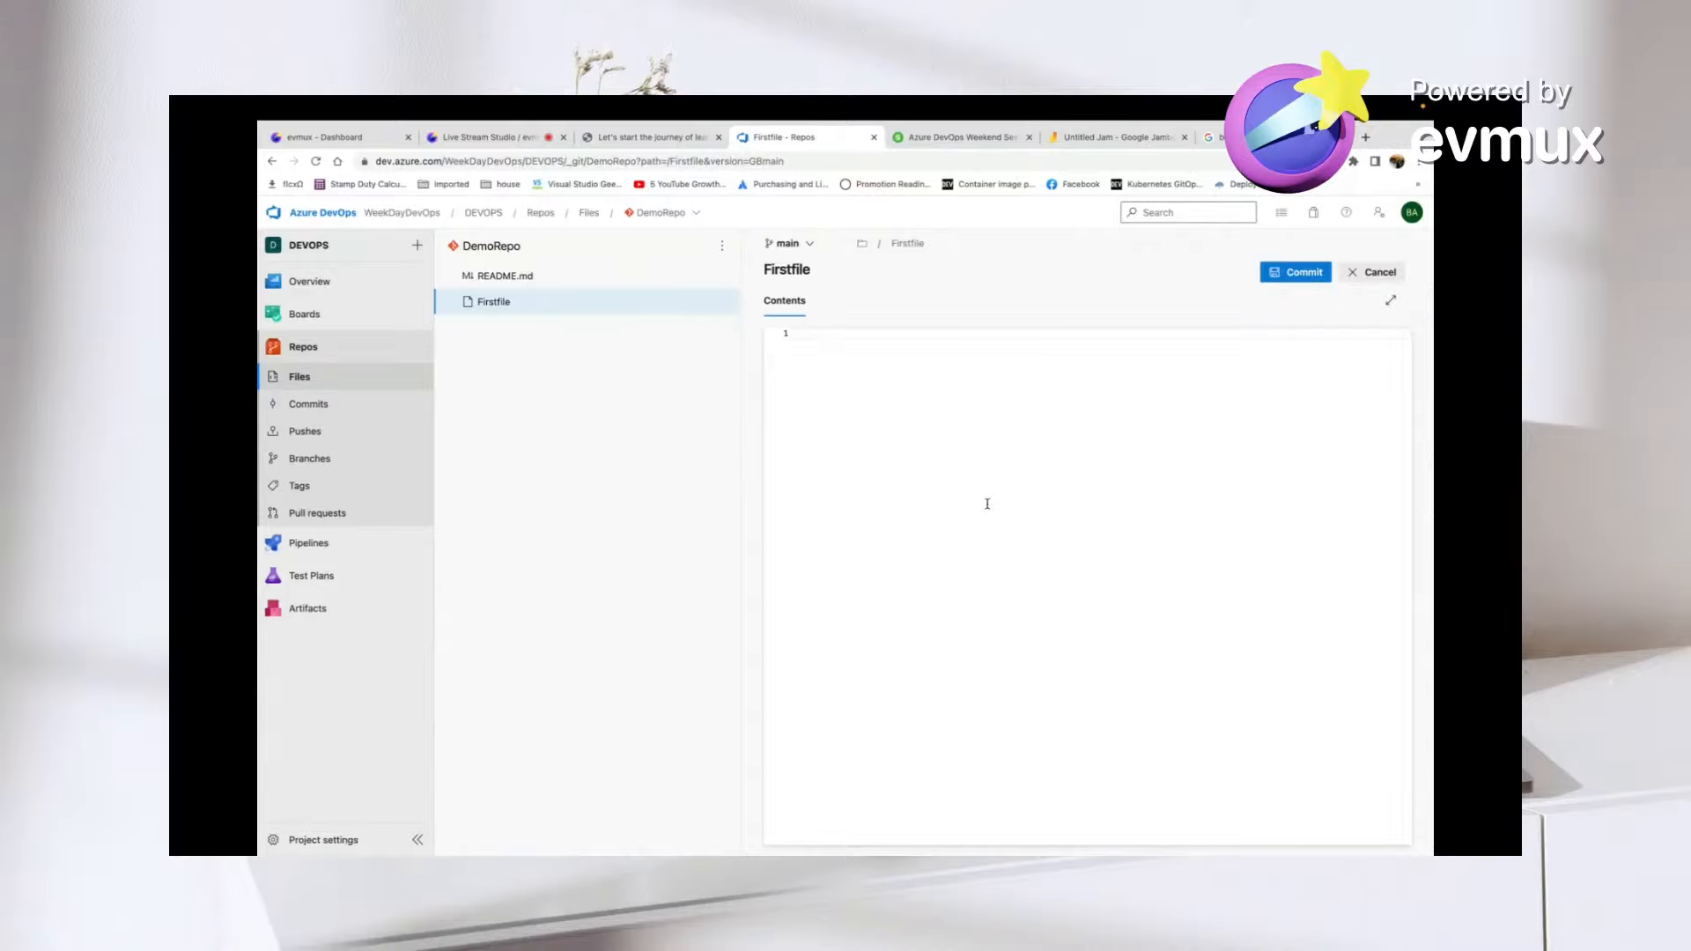
- Enter "This is our first file" as the content of Firstfile and commit it to the main branch
type("L")
type("This is our f")
type("irst file")
left_click(1307, 274)
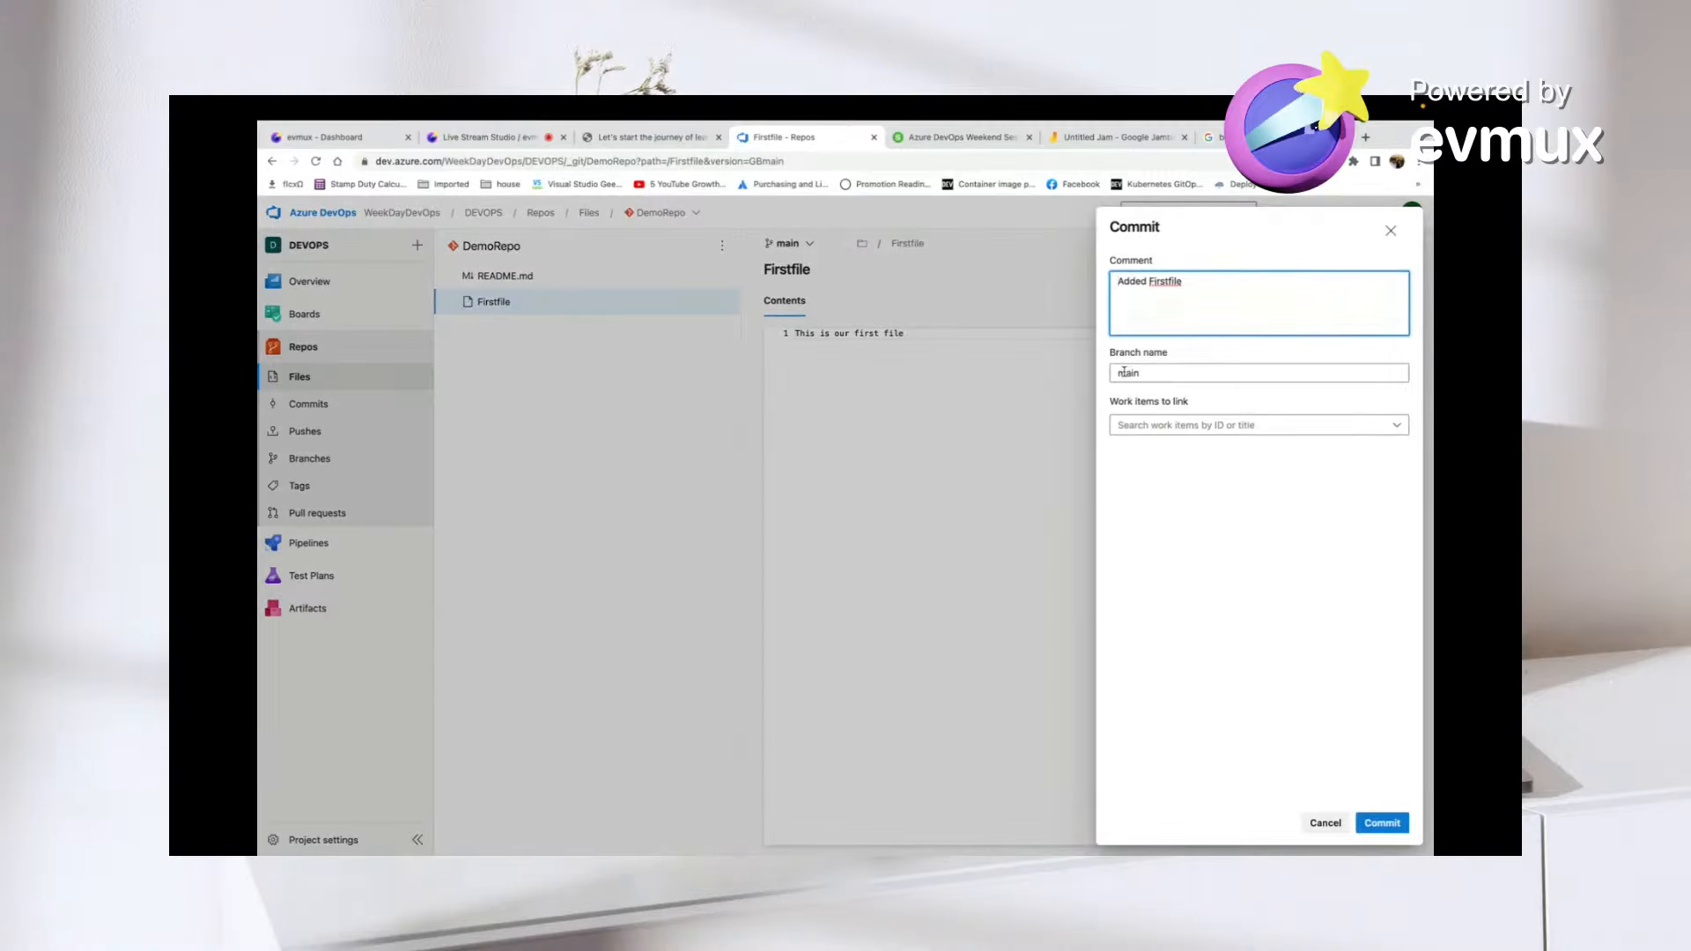
left_click(1389, 829)
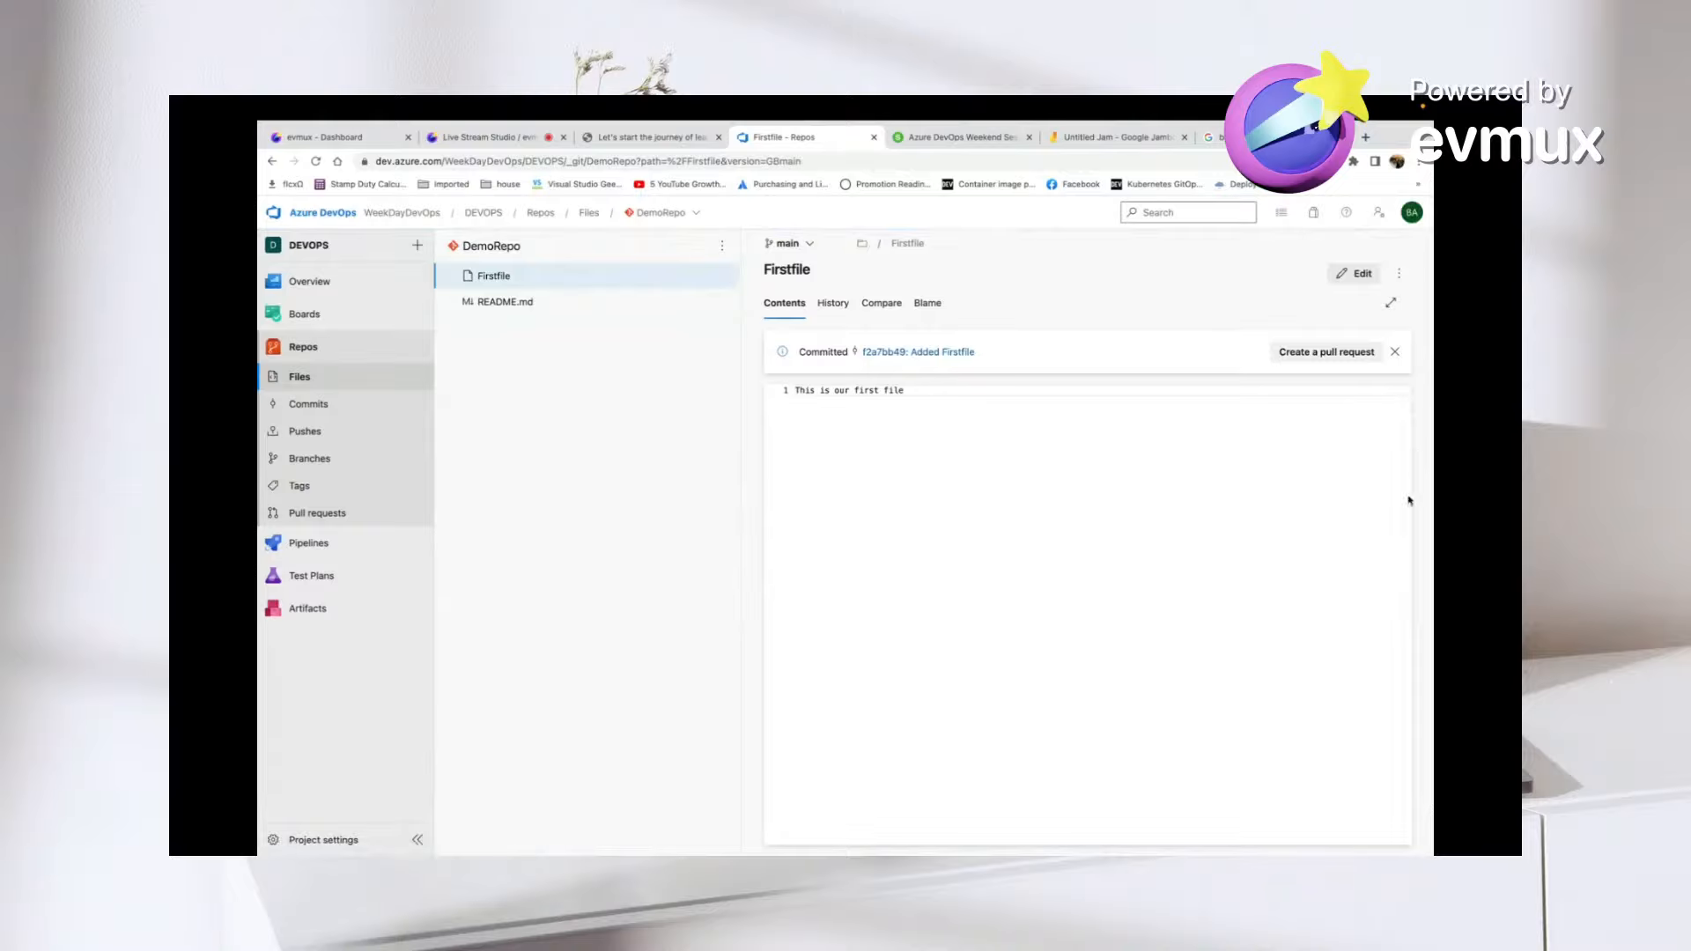
- View the commit history of Firstfile
left_click(834, 303)
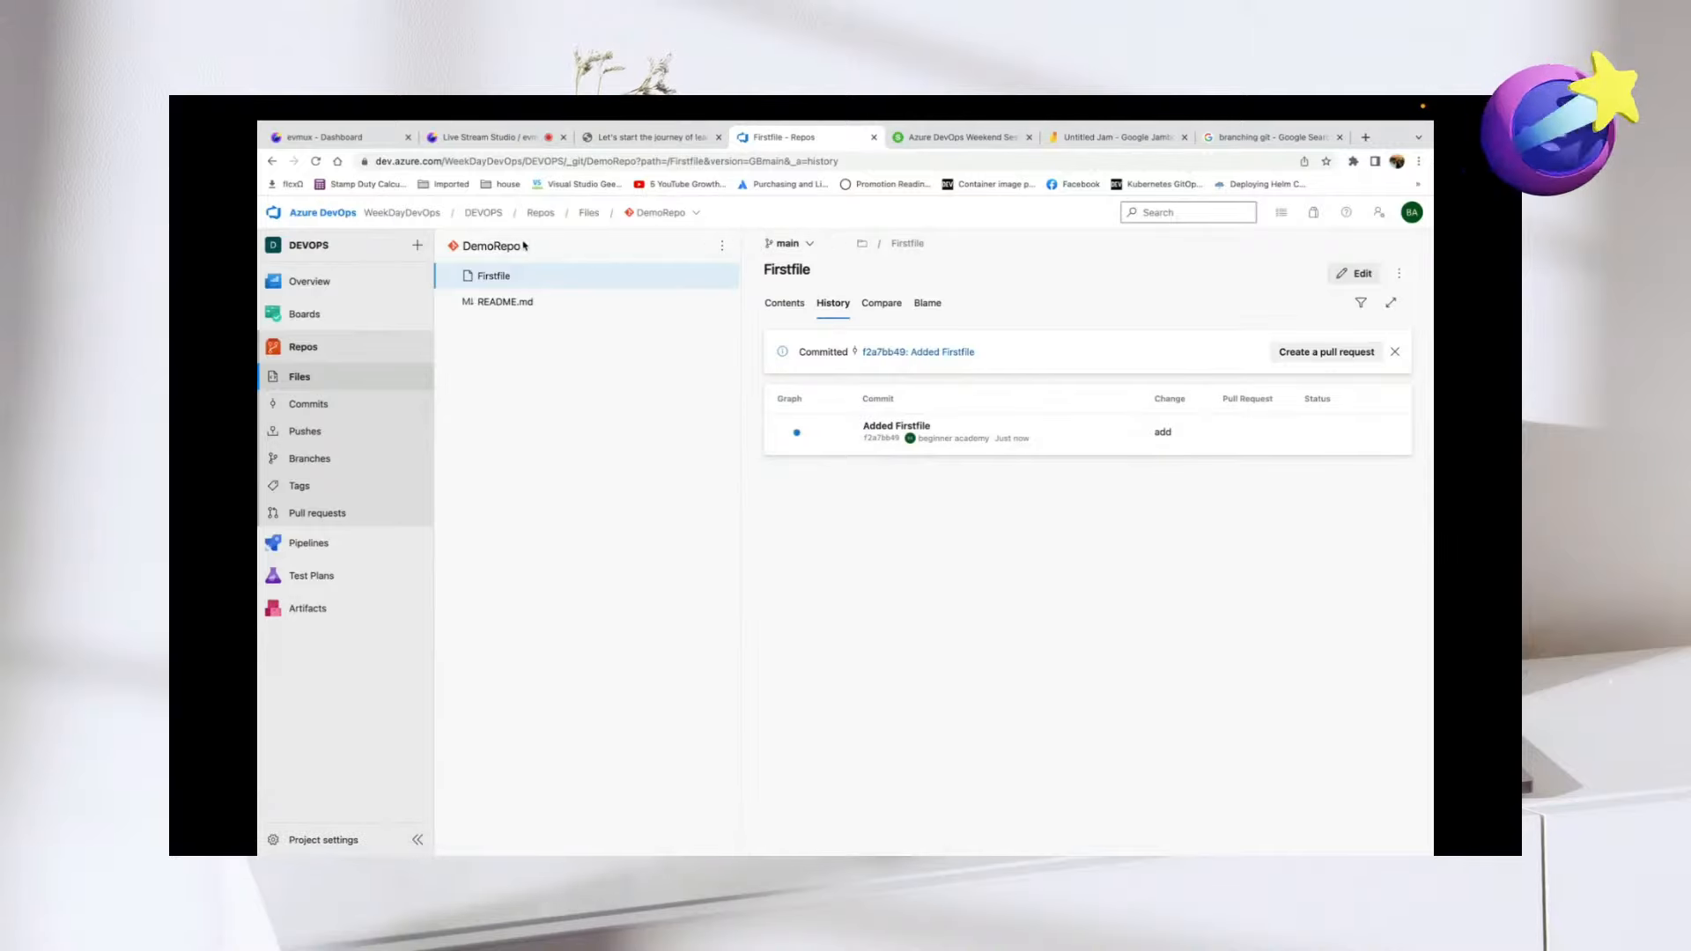
- Return to the DemoRepo file list and copy the repository's HTTPS clone URL
left_click(286, 381)
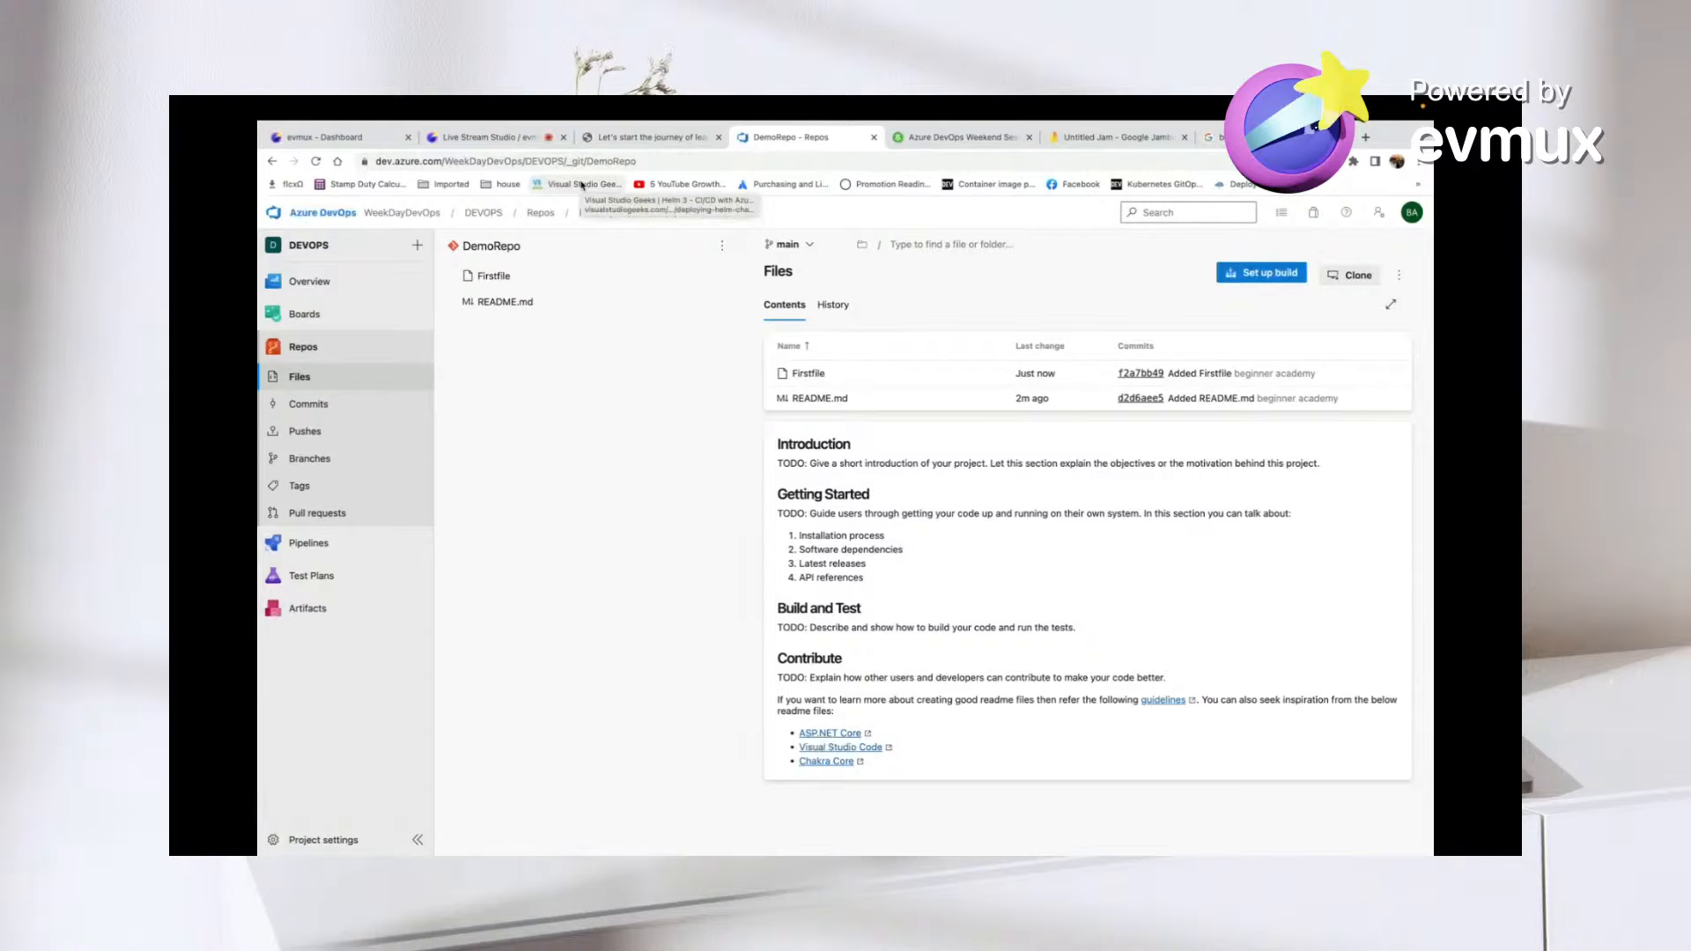
left_click(1356, 275)
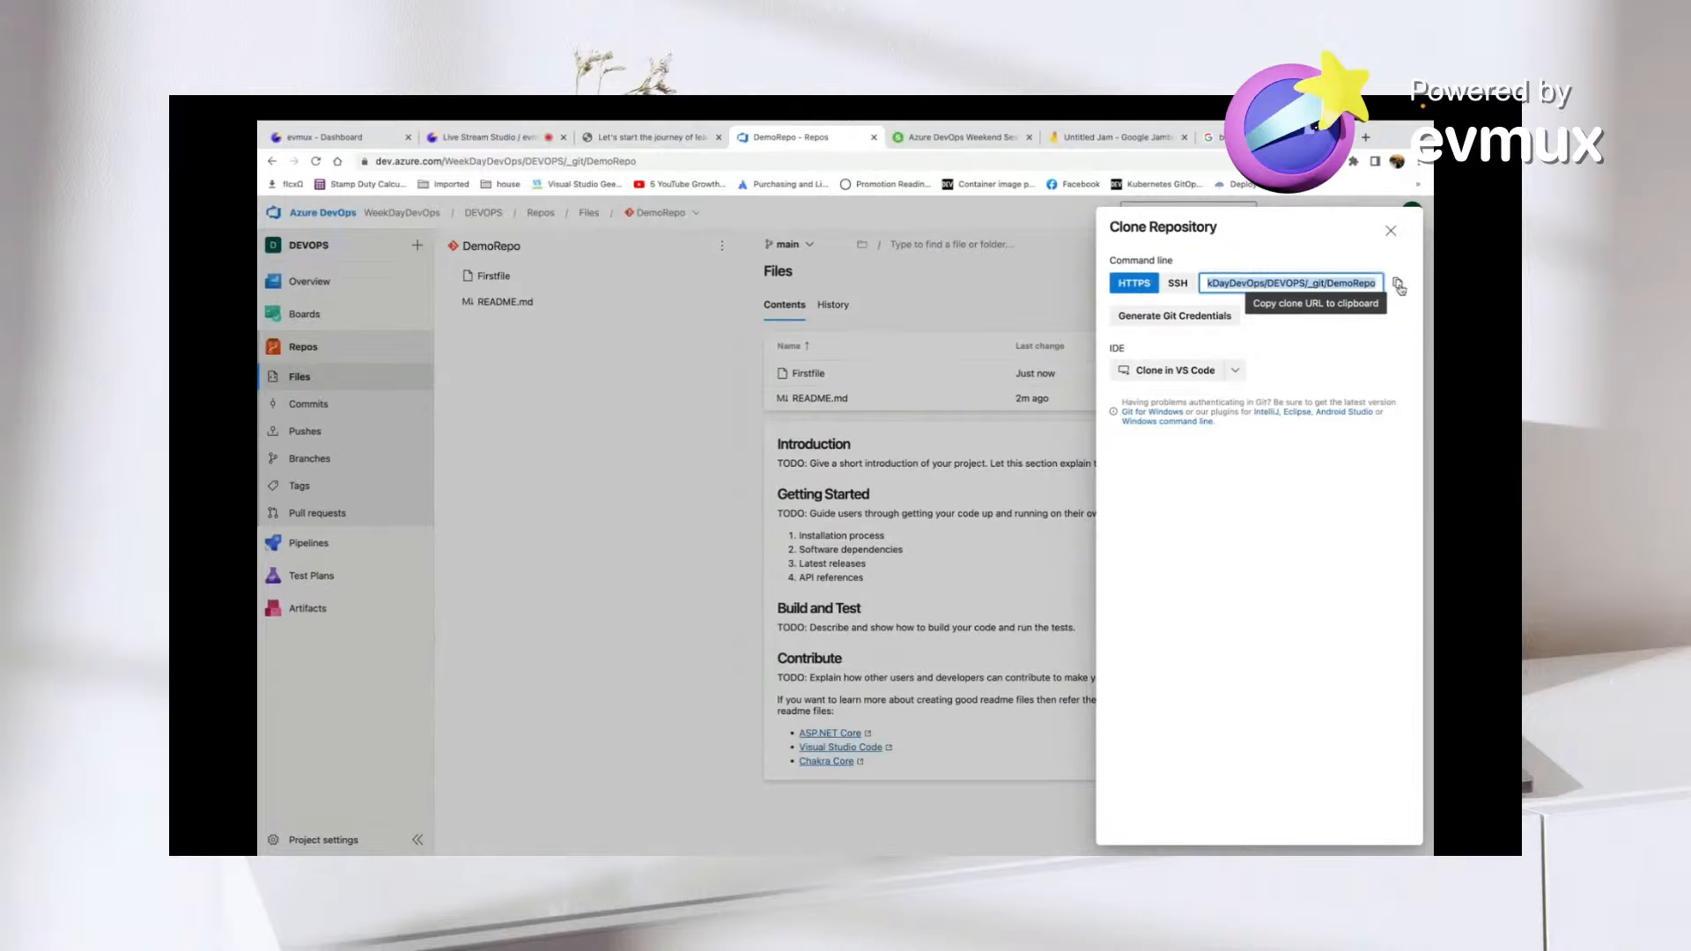
triple_click(1347, 283)
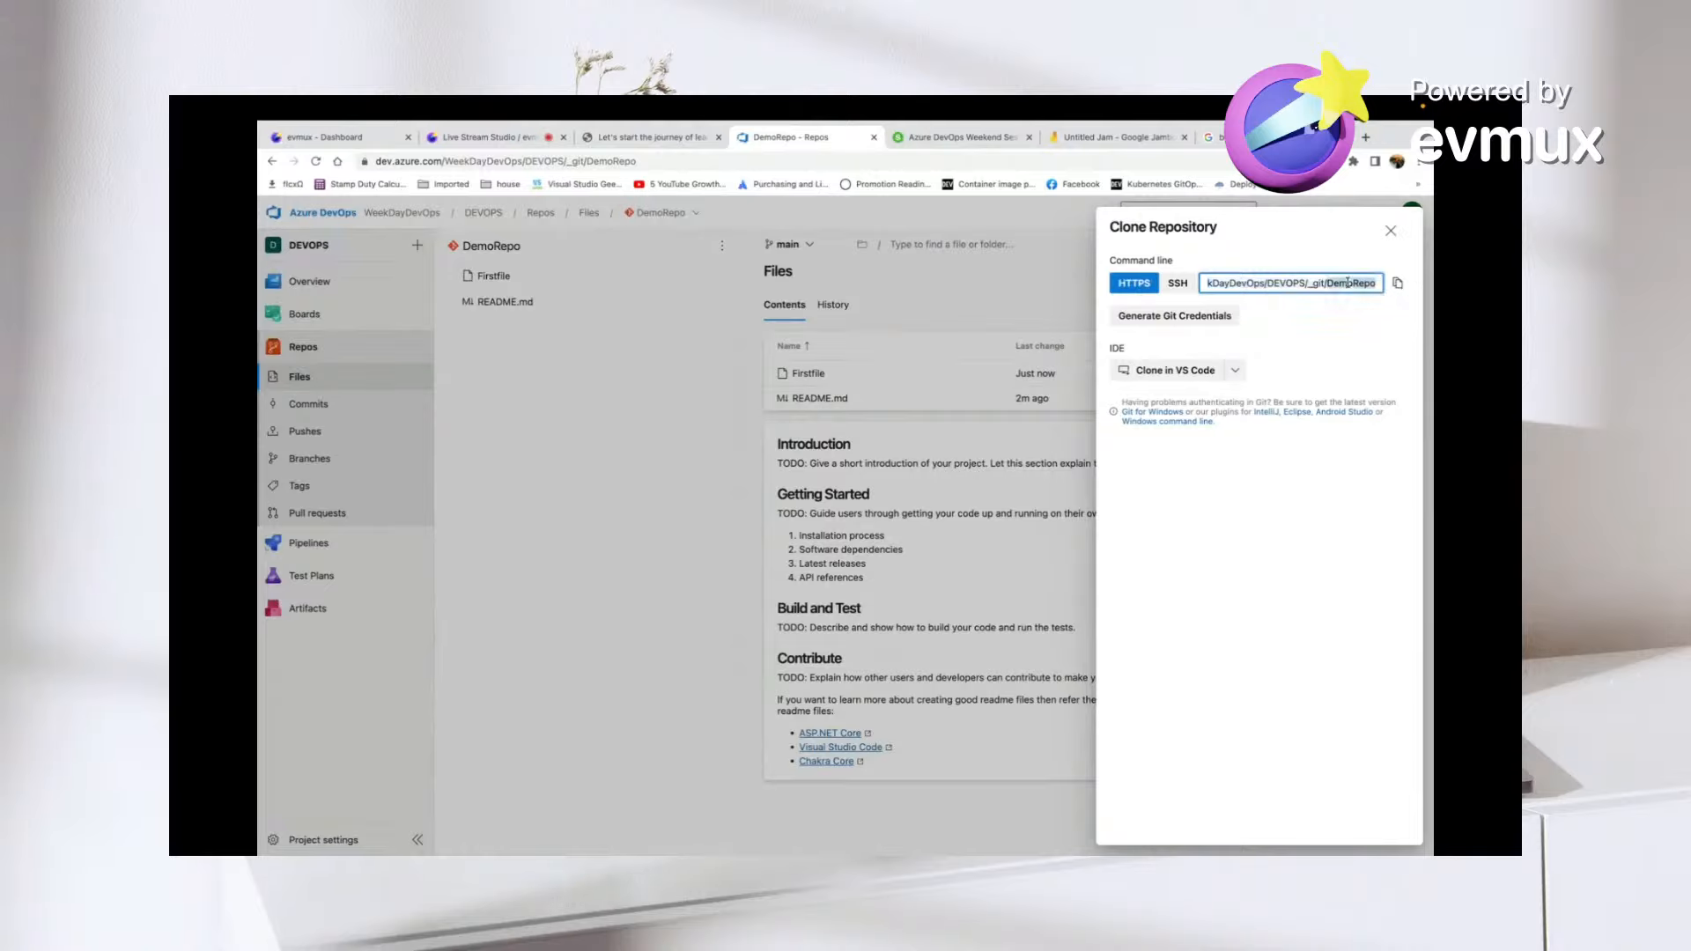
left_click(1398, 283)
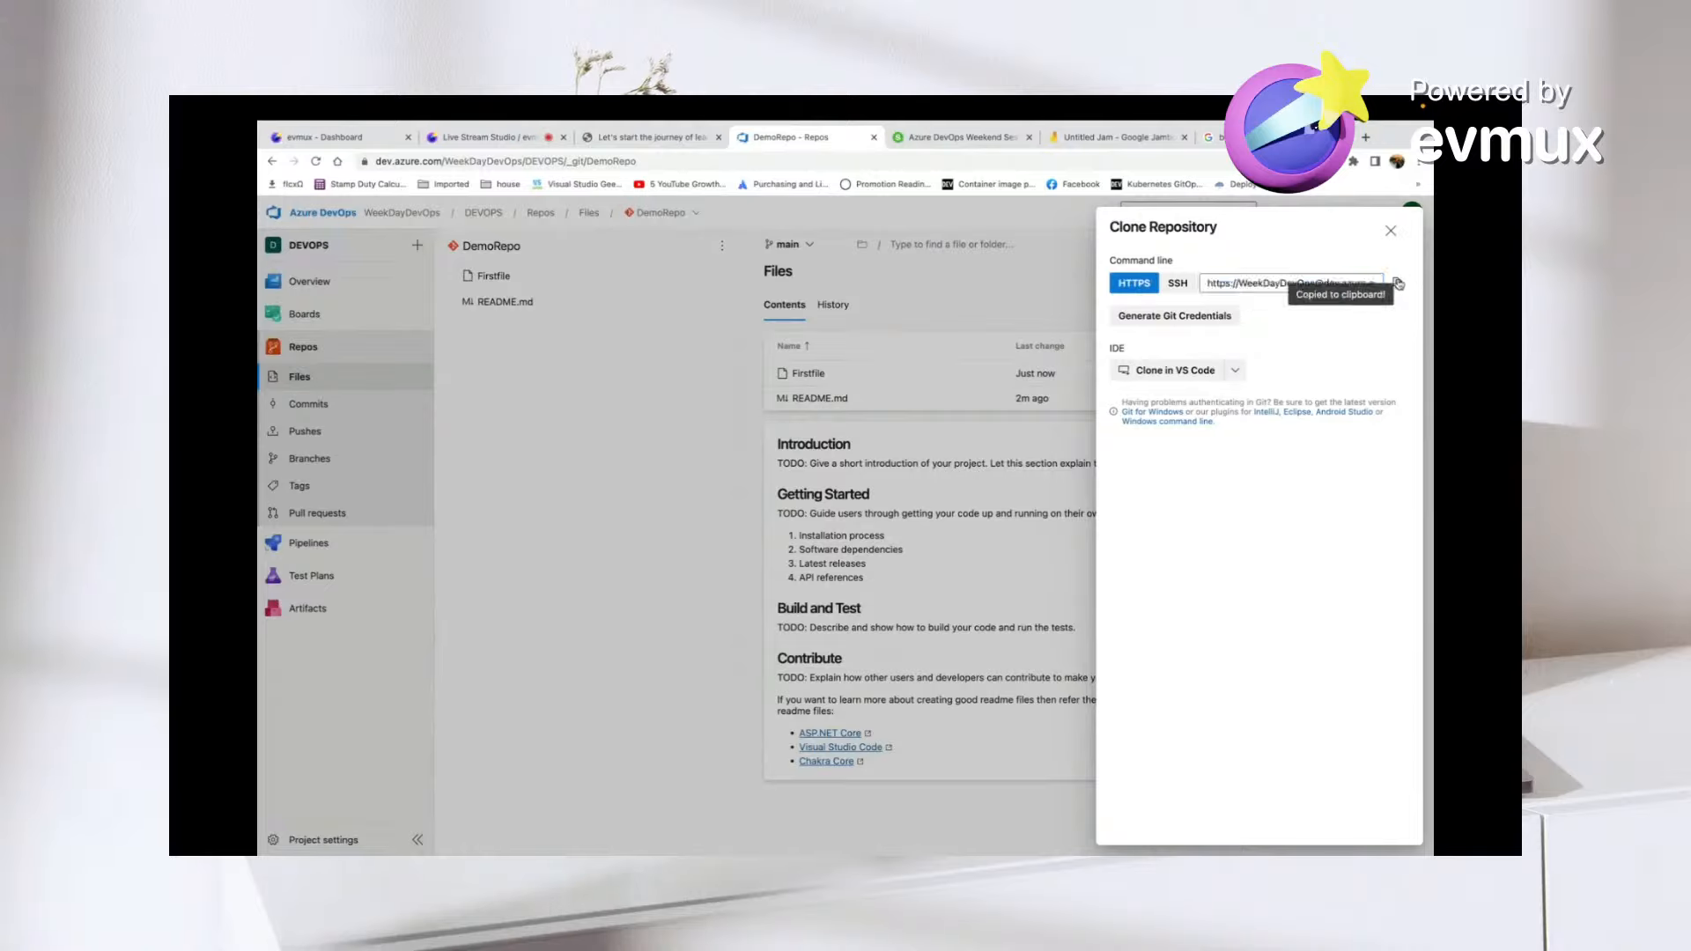
left_click(1392, 230)
- Switch to Terminal, clear the full-screen window and go up two directory levels to the Desktop folder
key("ctrl+Left")
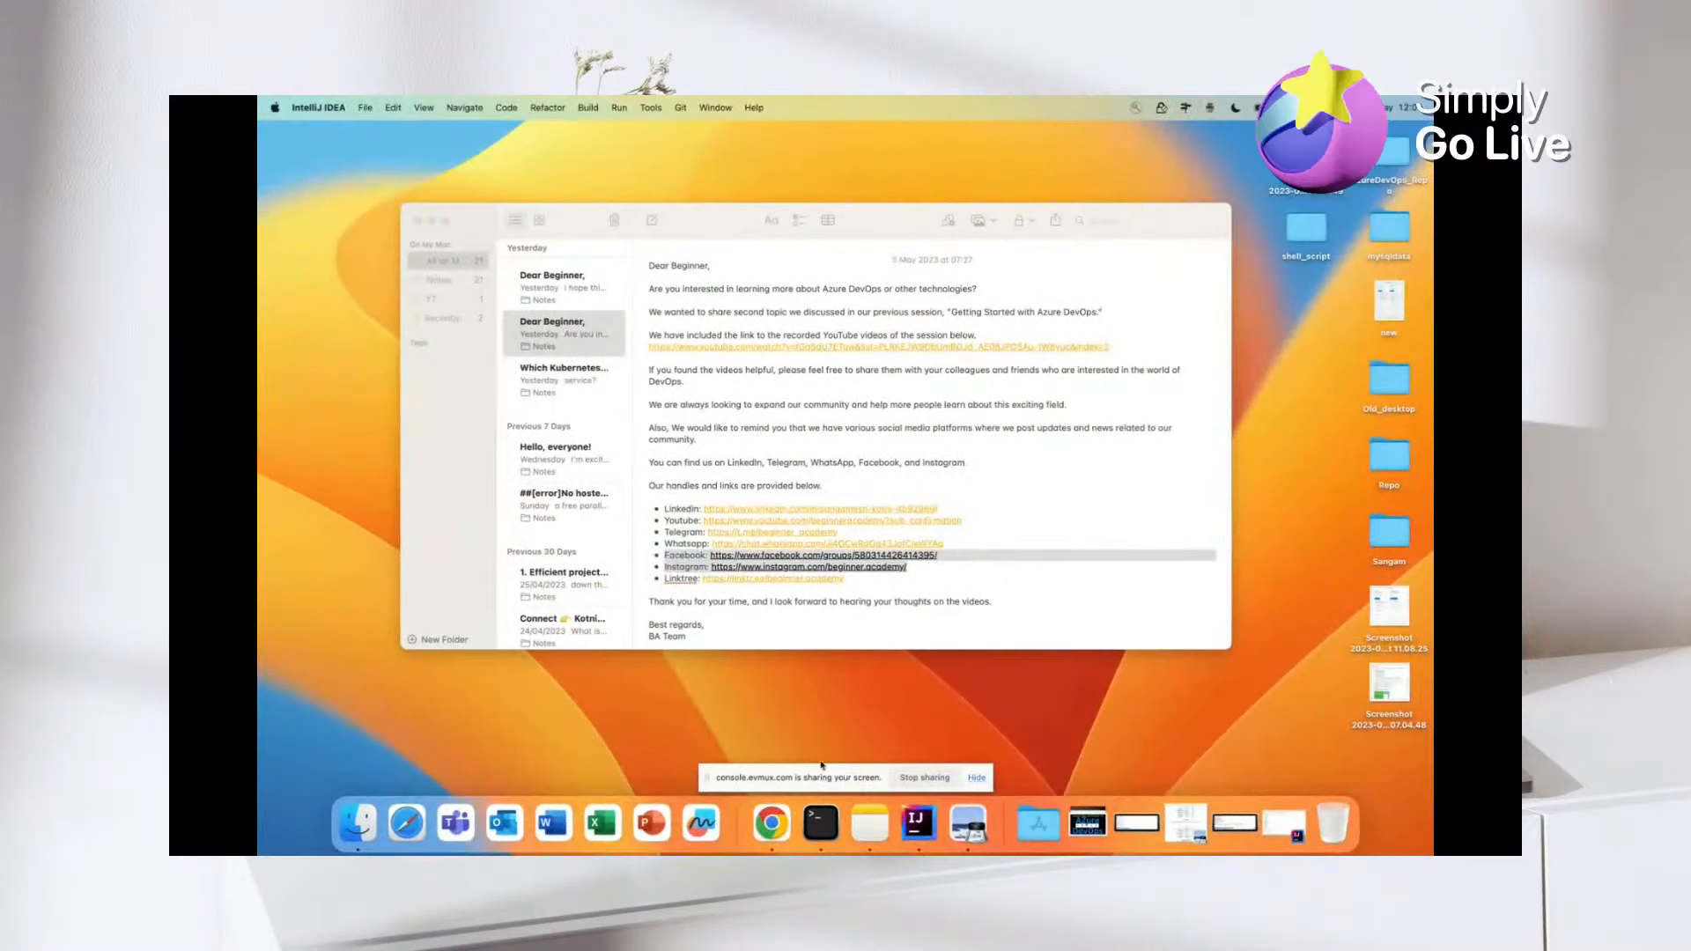
left_click(820, 811)
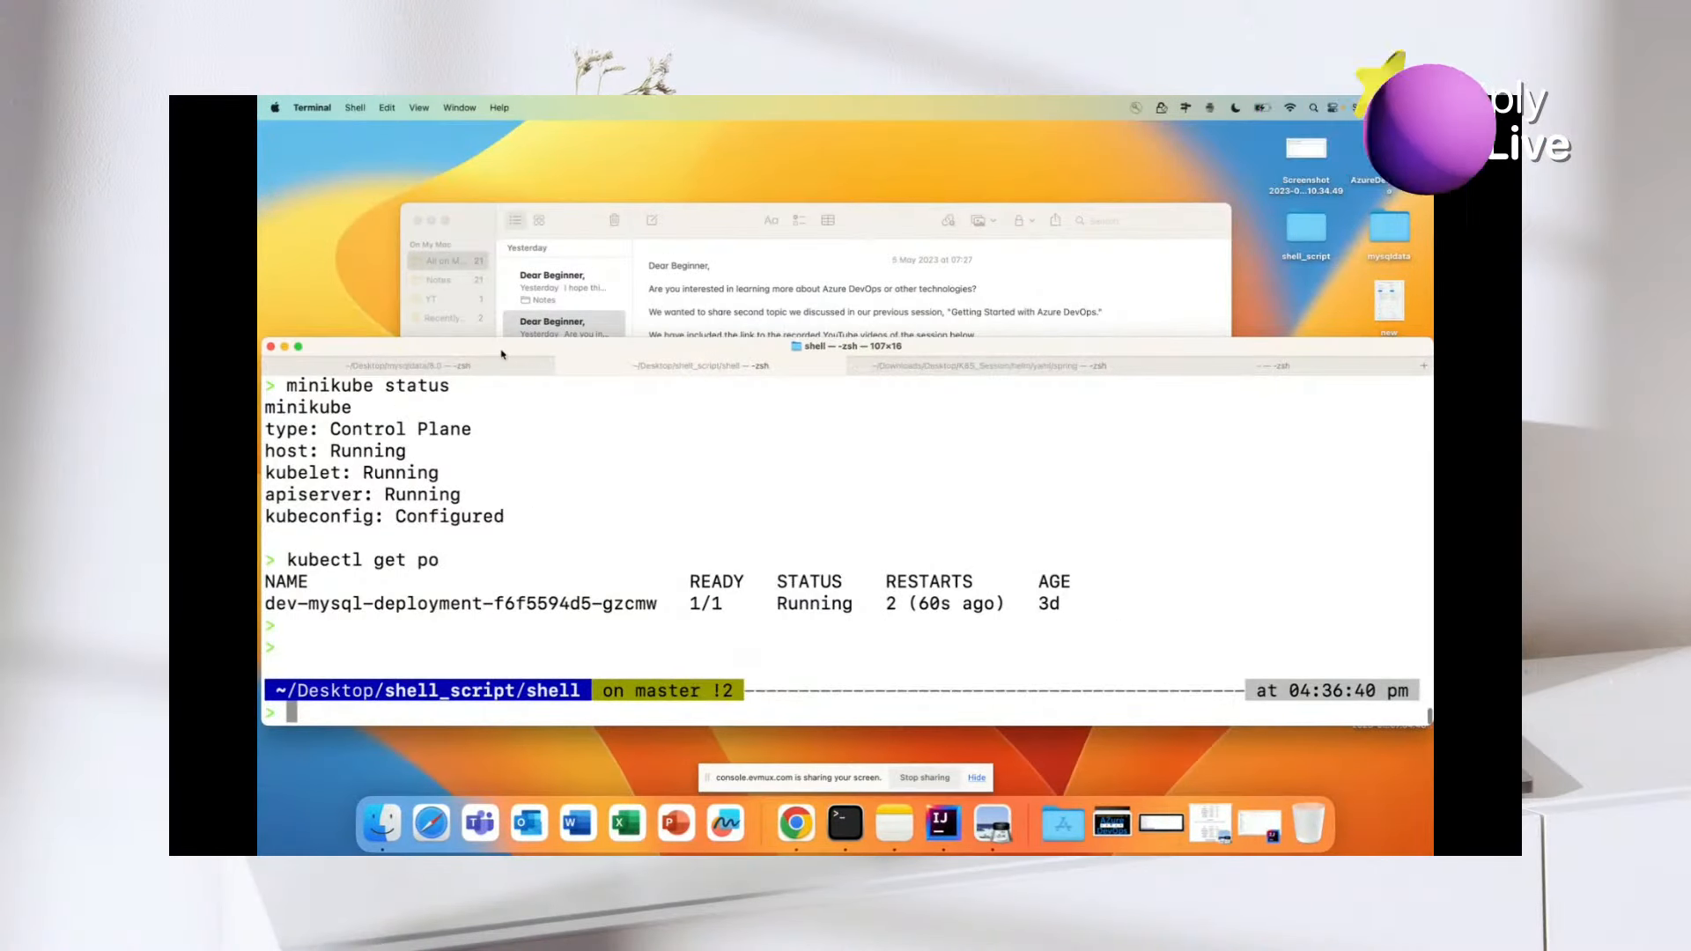
left_click(298, 347)
type("clear")
key("Return")
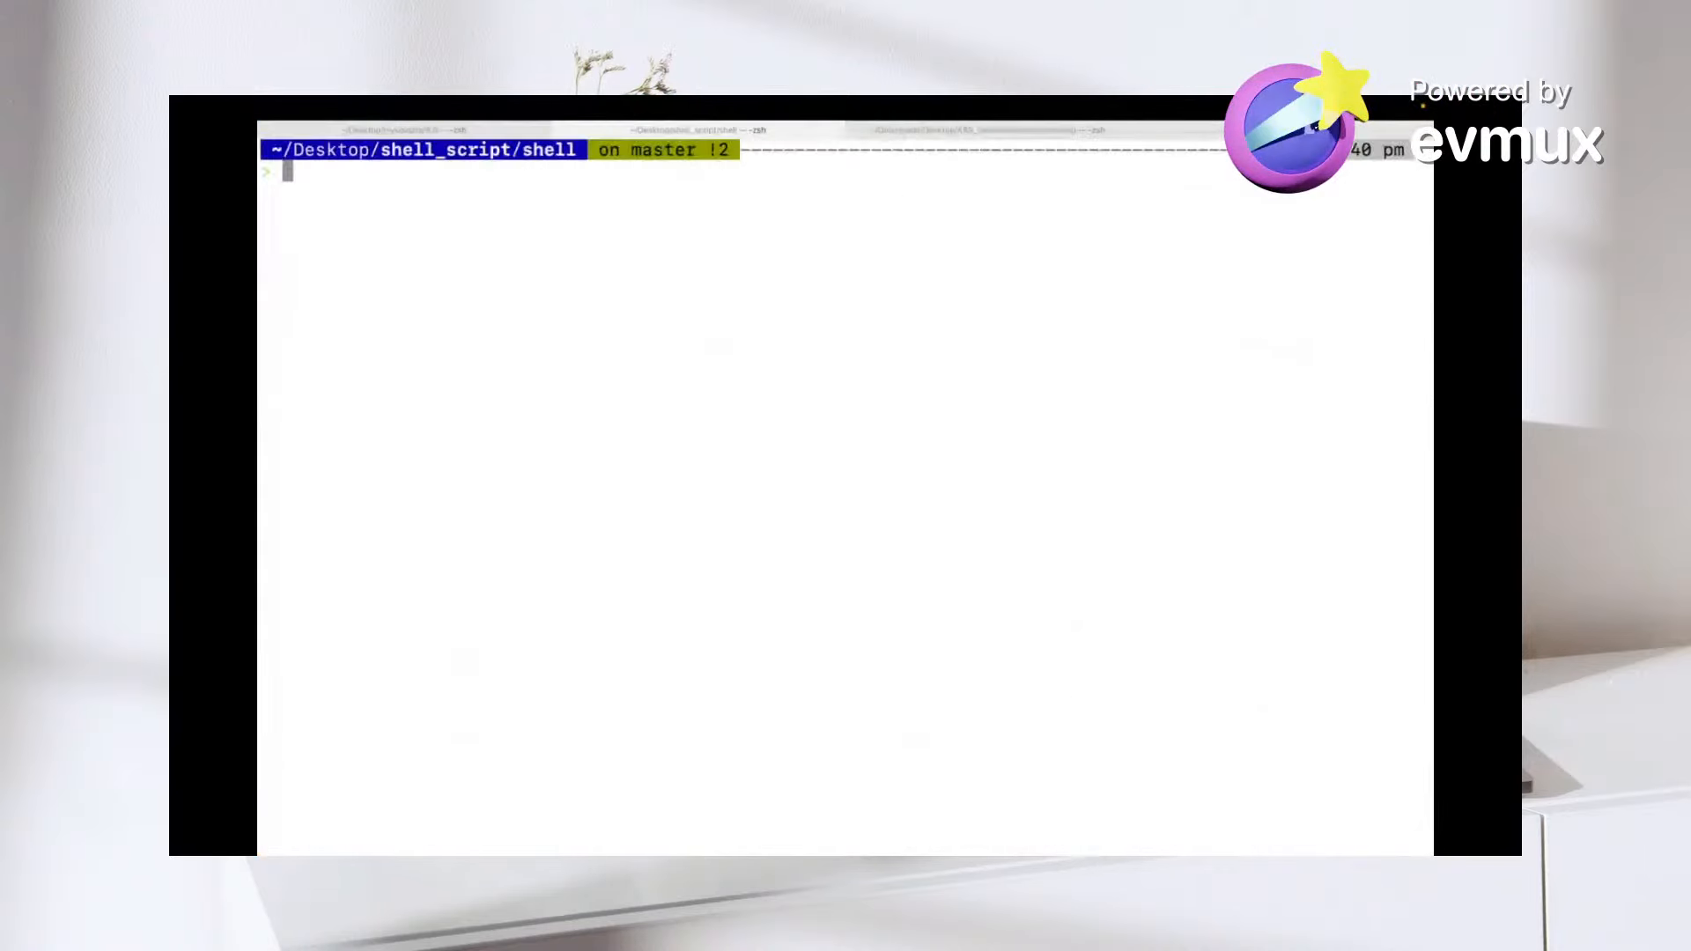
type("cd ..")
key("Return")
type("cd ..")
key("Return")
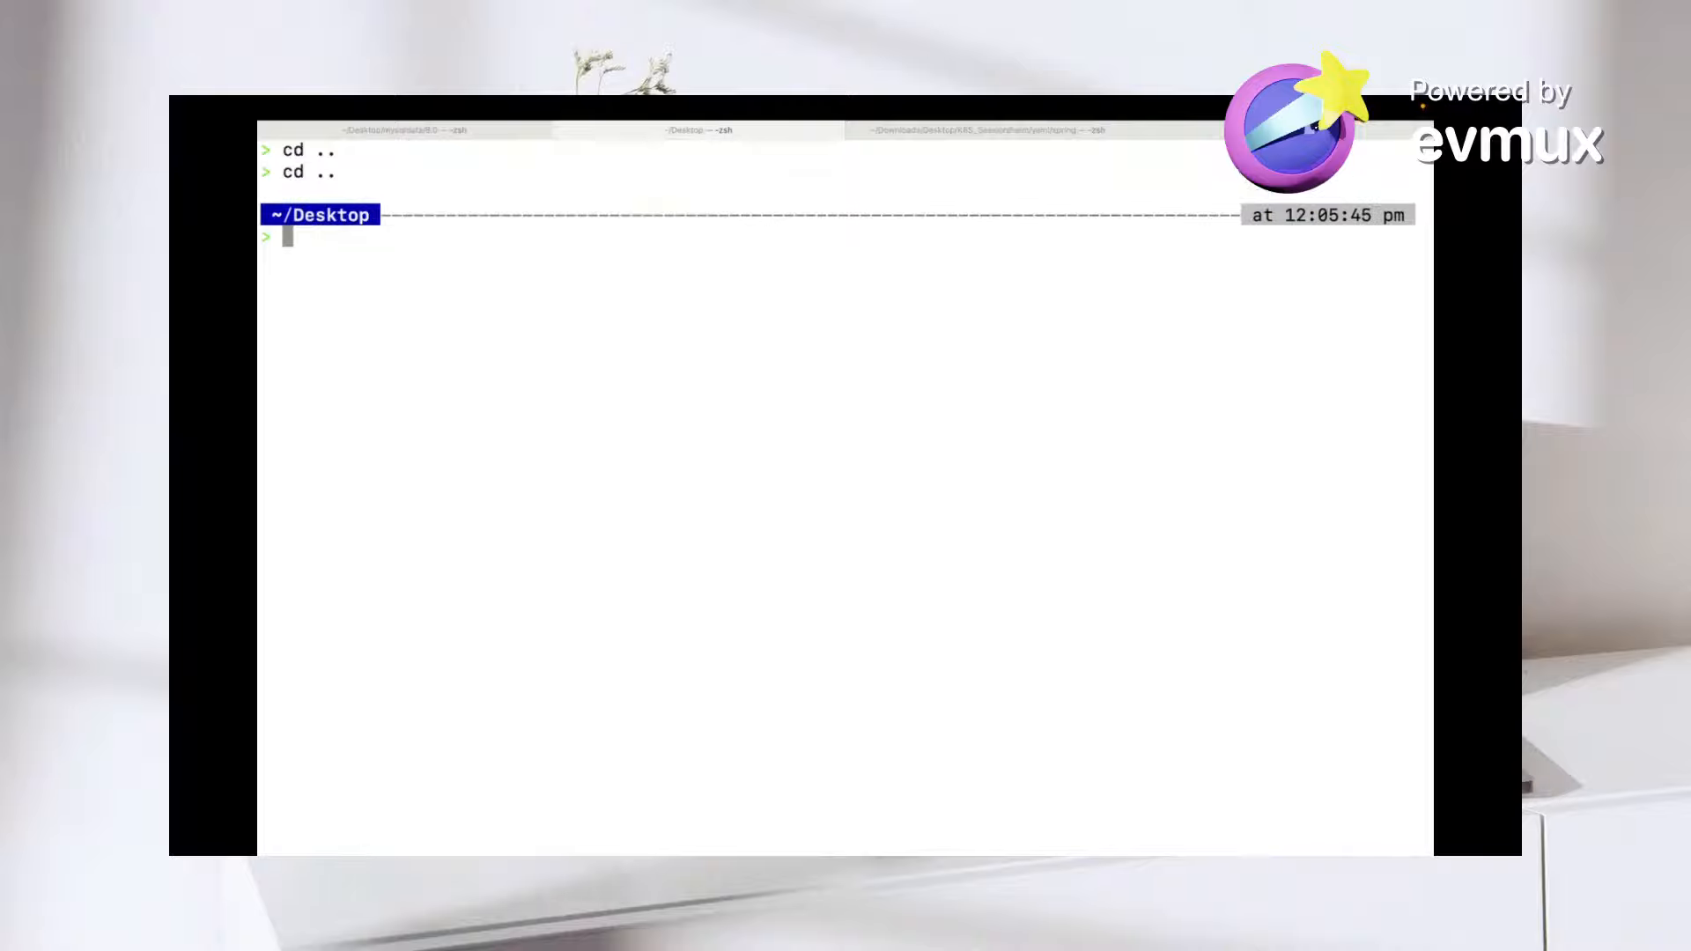
- Create a directory named MYrepo on the Desktop and change into it
type("cd Az")
key("BackSpace")
key("BackSpace")
key("BackSpace")
key("BackSpace")
key("BackSpace")
type("Mkdir")
key("Left")
key("Left")
key("Left")
key("Left")
key("BackSpace")
type("m")
key("Right")
key("Right")
key("Right")
key("Right")
type("MYrep")
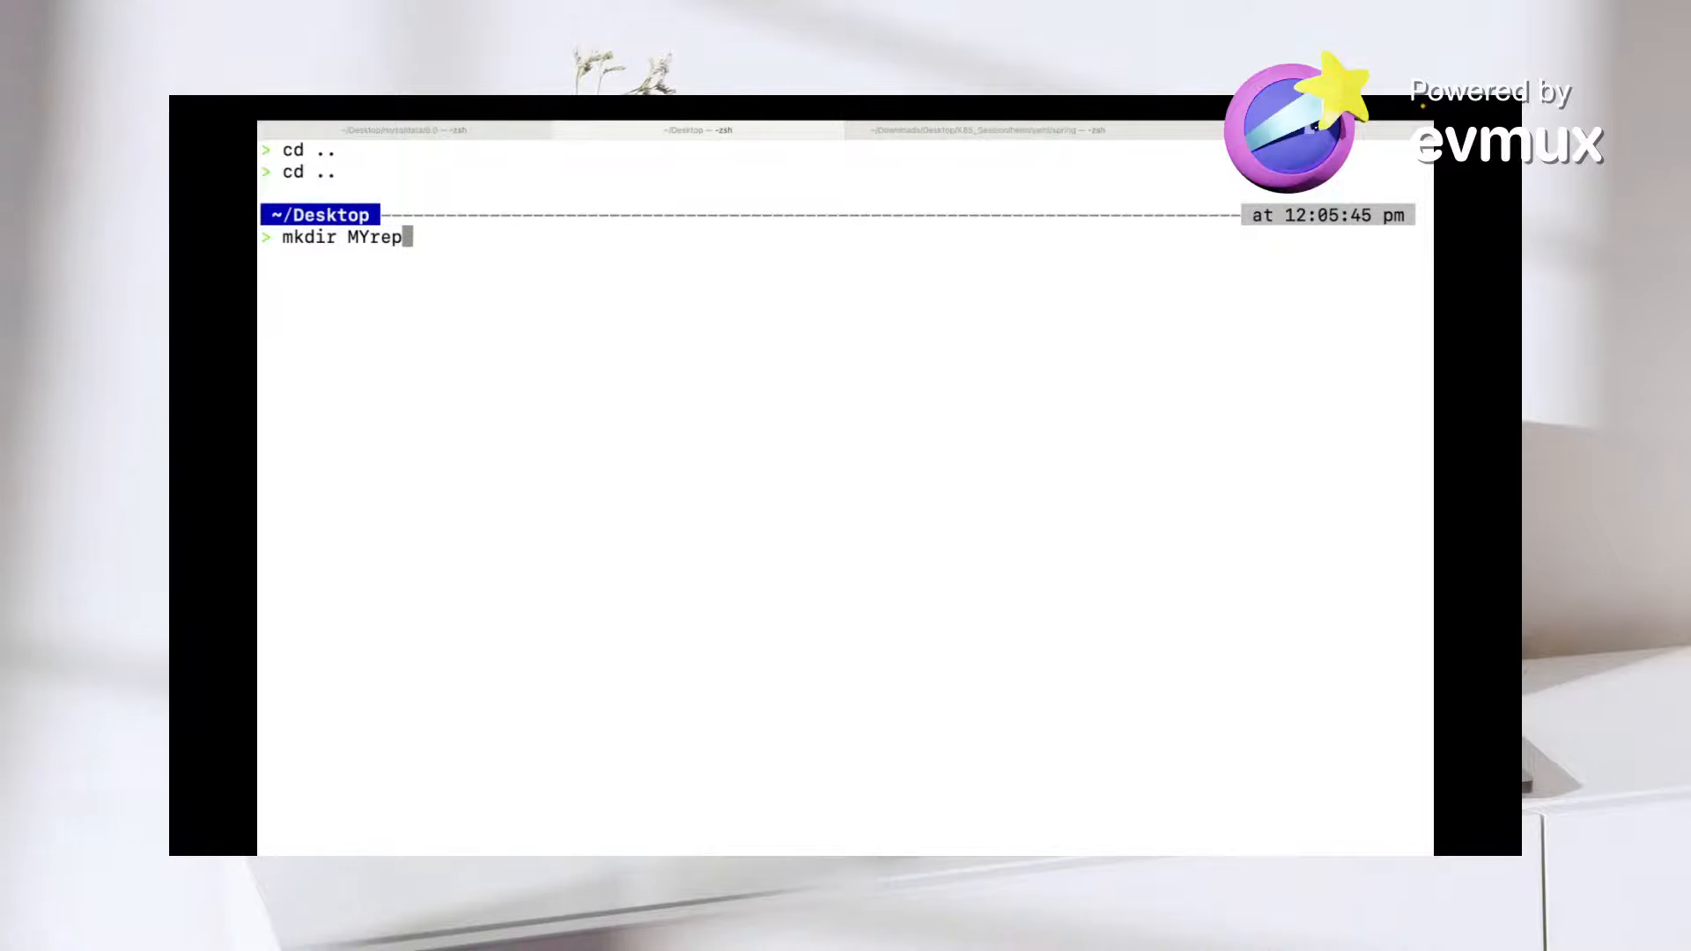
type("o")
key("Return")
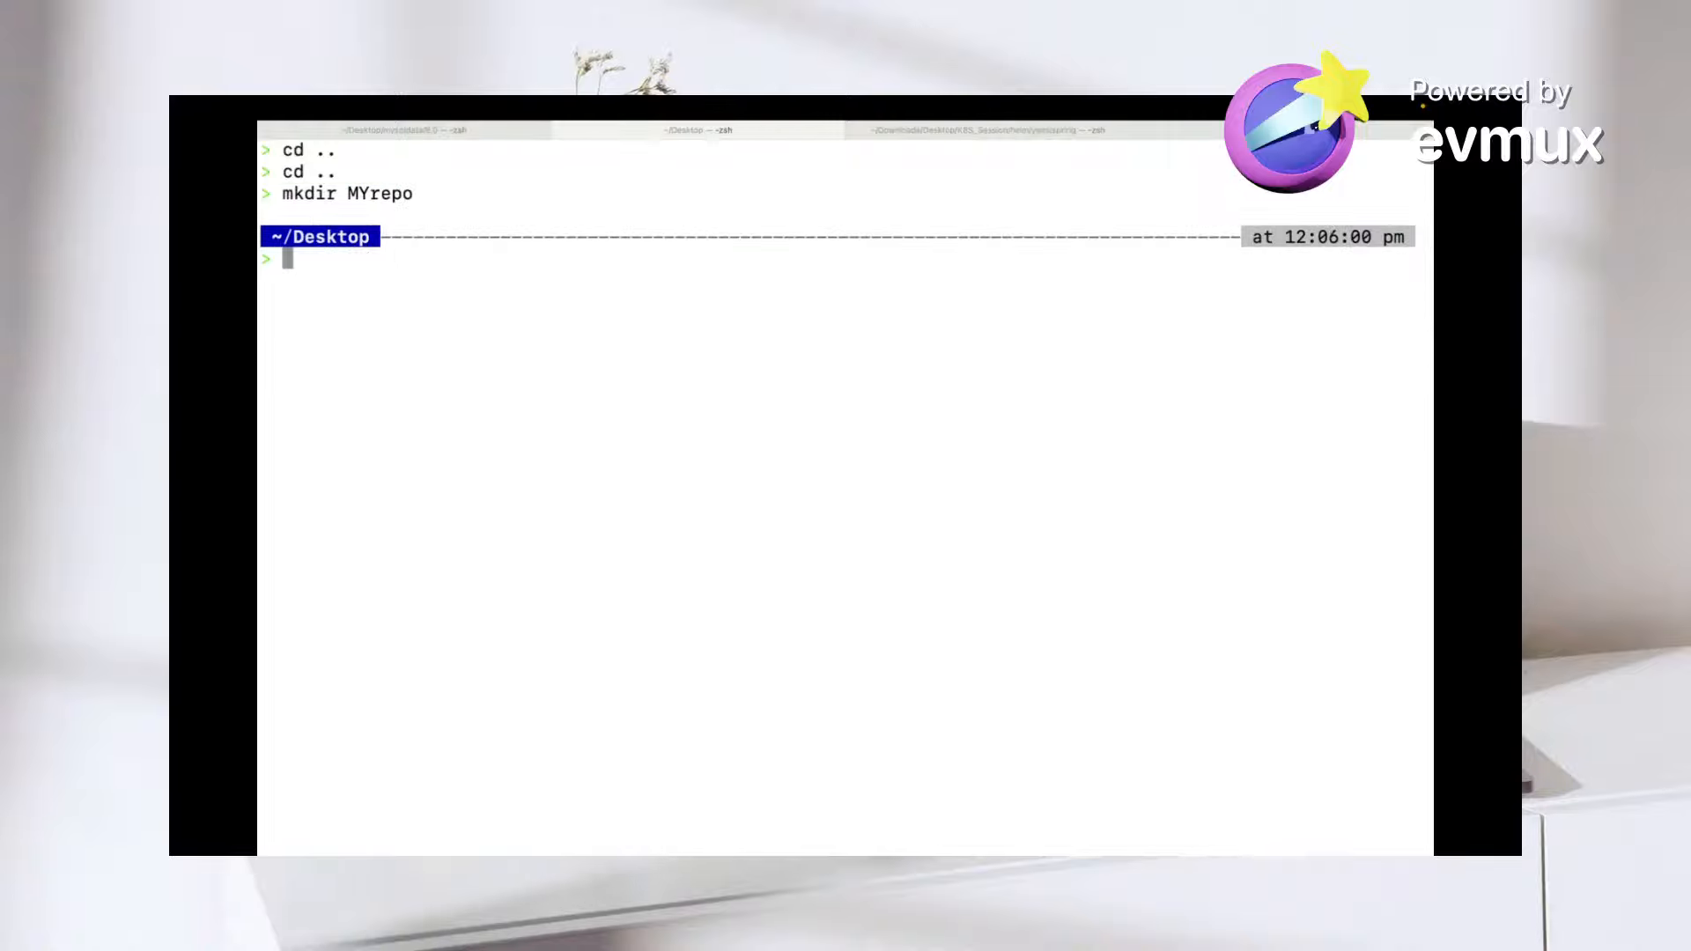
type("cd MYrepo")
key("Return")
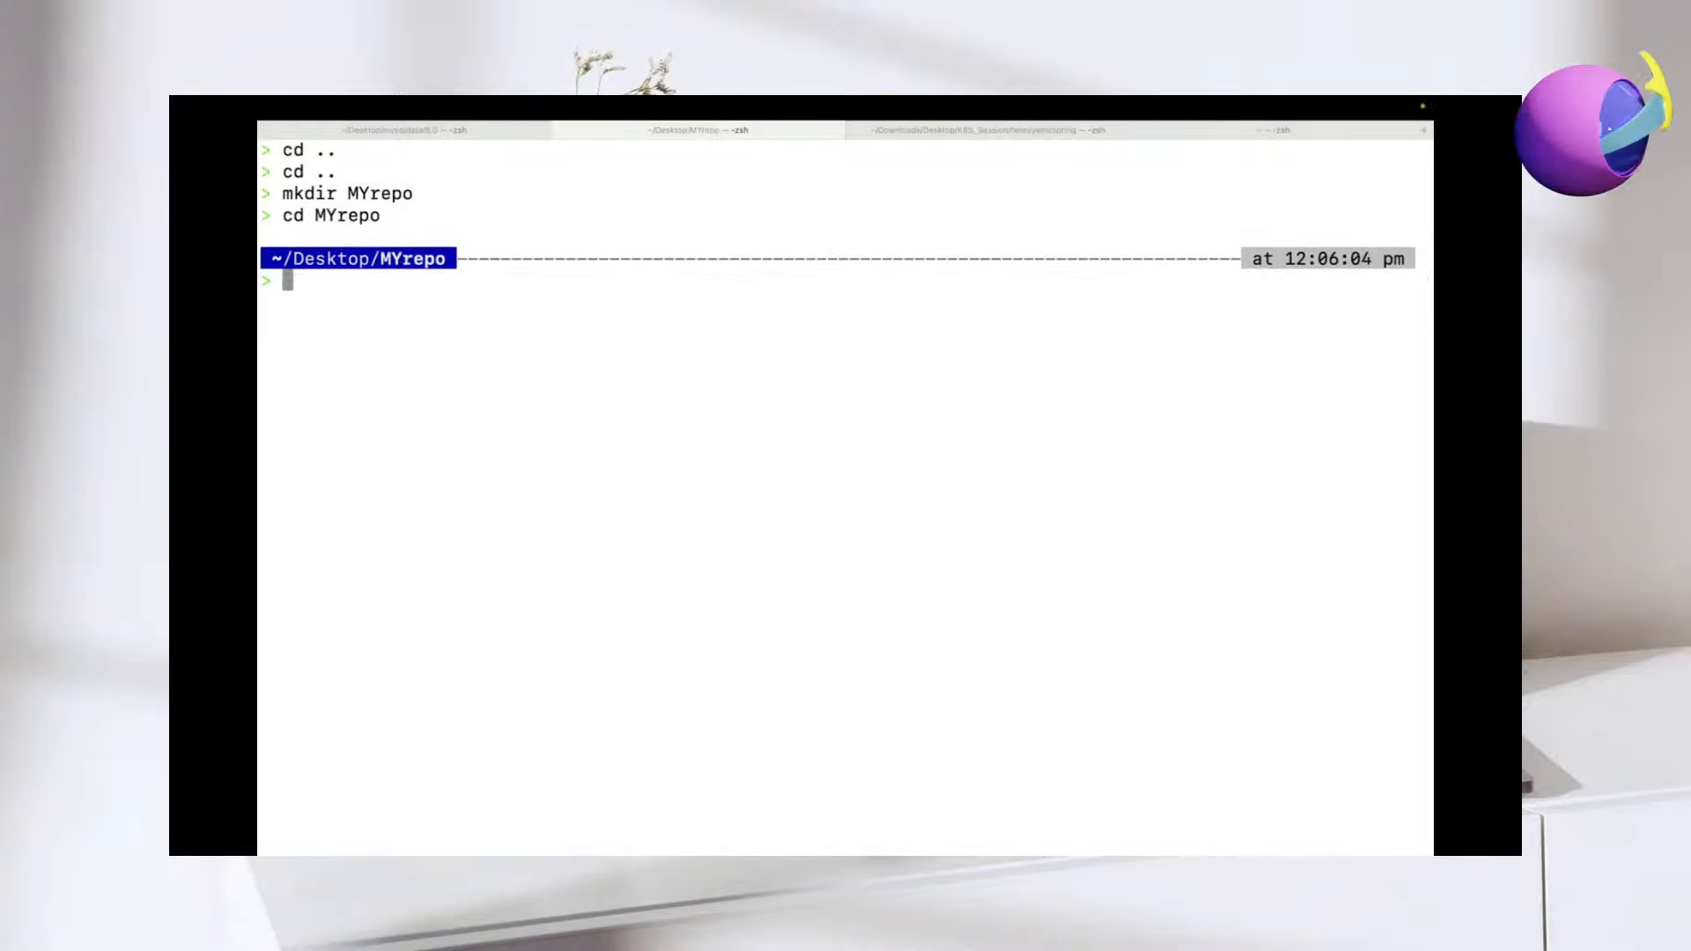
- Run git clone with the copied HTTPS URL of DemoRepo inside the MYrepo directory
type("git clone")
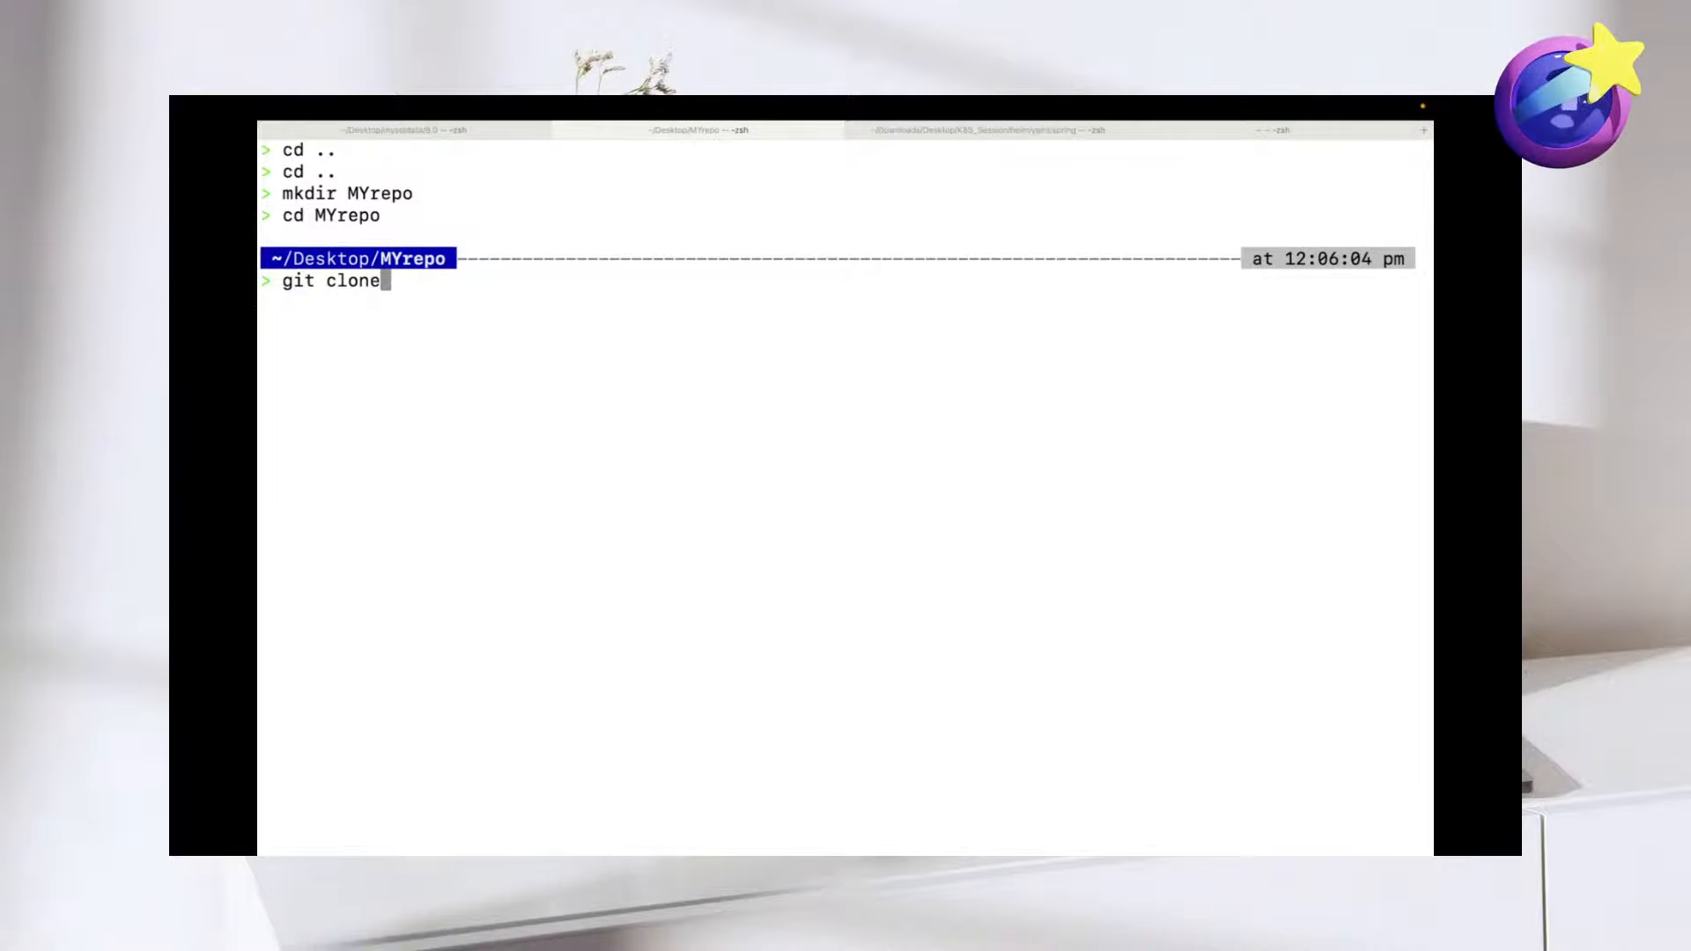
key("super+v")
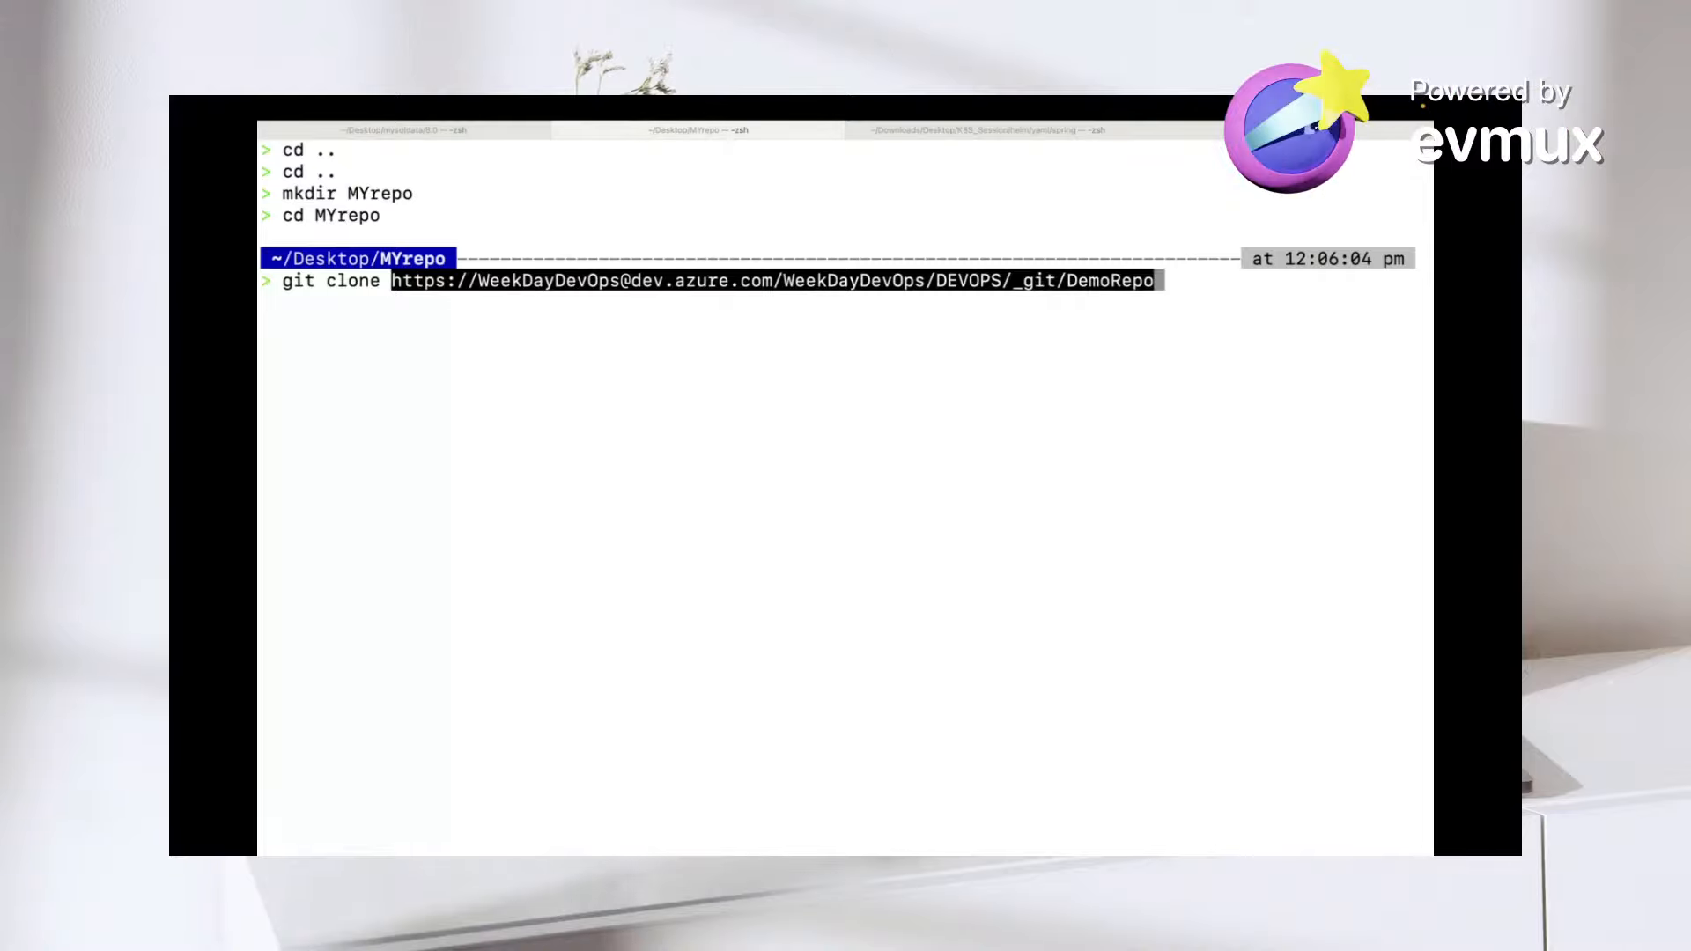
key("Return")
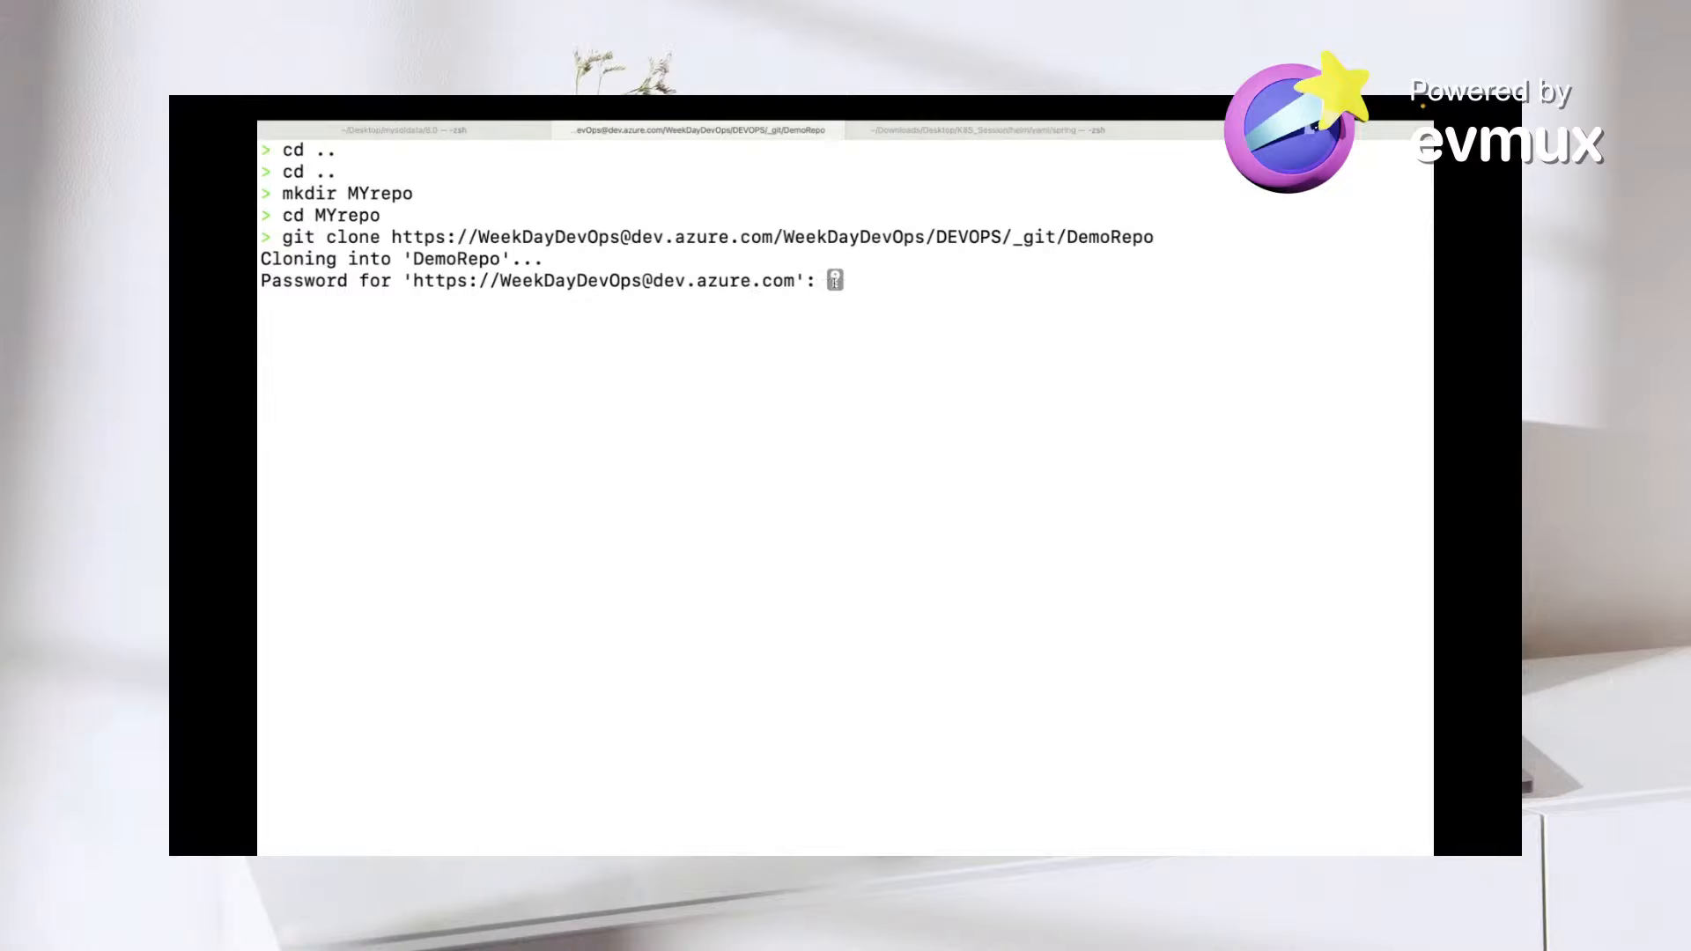
- Switch to Chrome, generate Git credentials for cloning DemoRepo and copy the generated password
key("ctrl+Left")
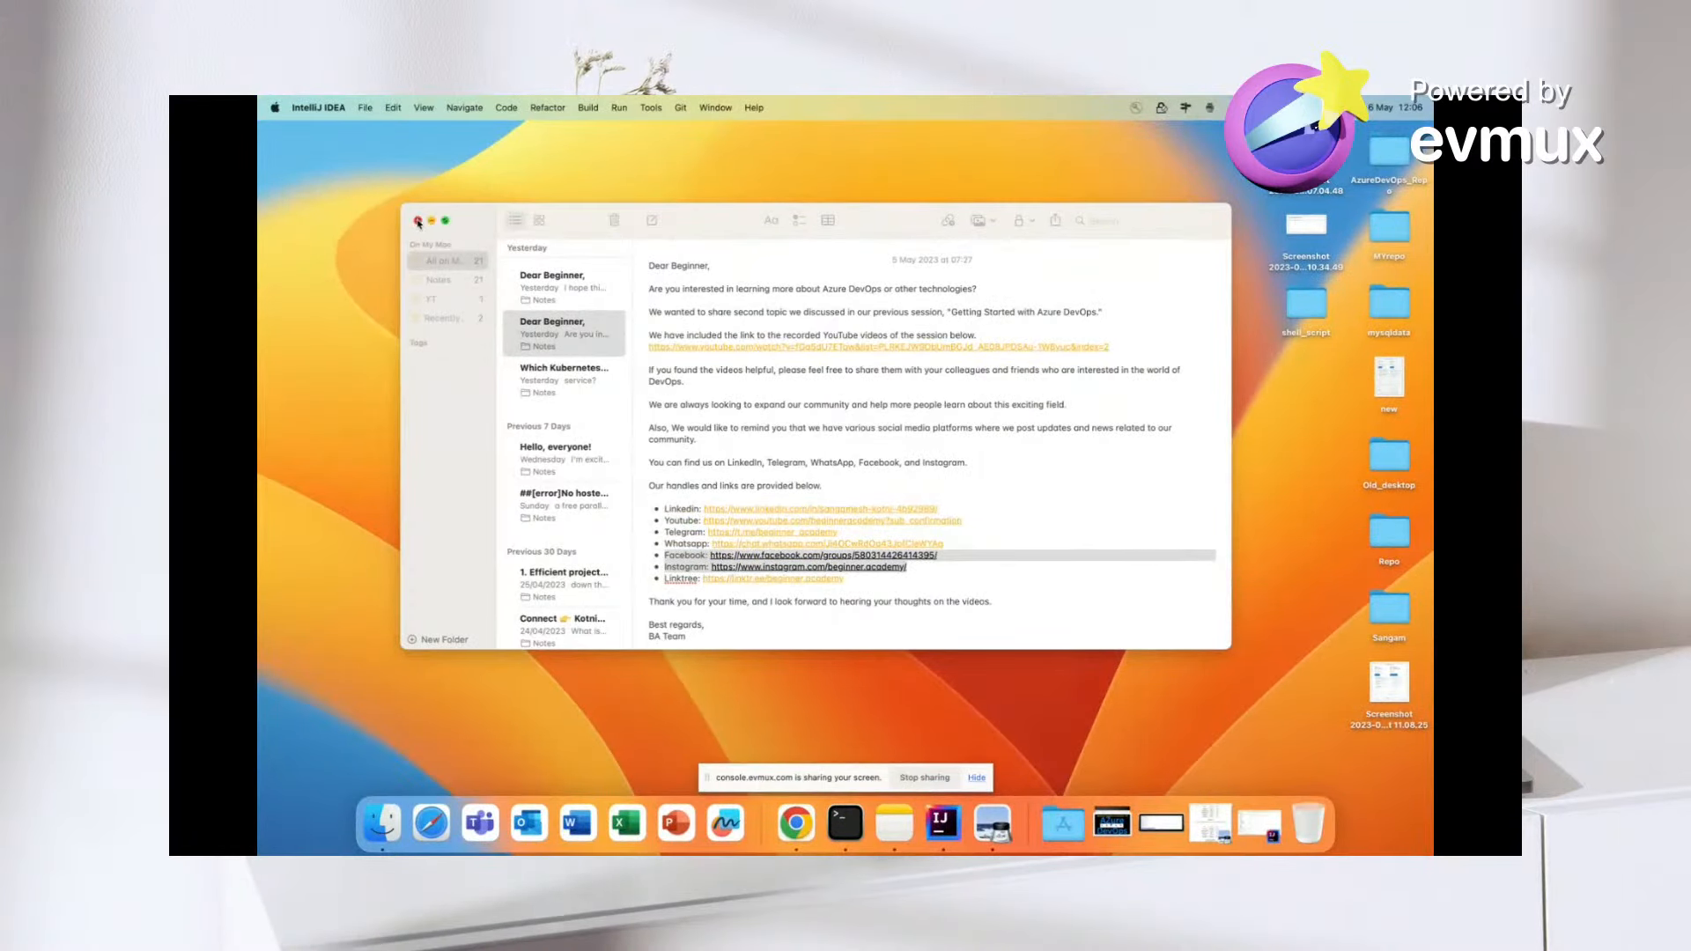
left_click(418, 221)
left_click(796, 823)
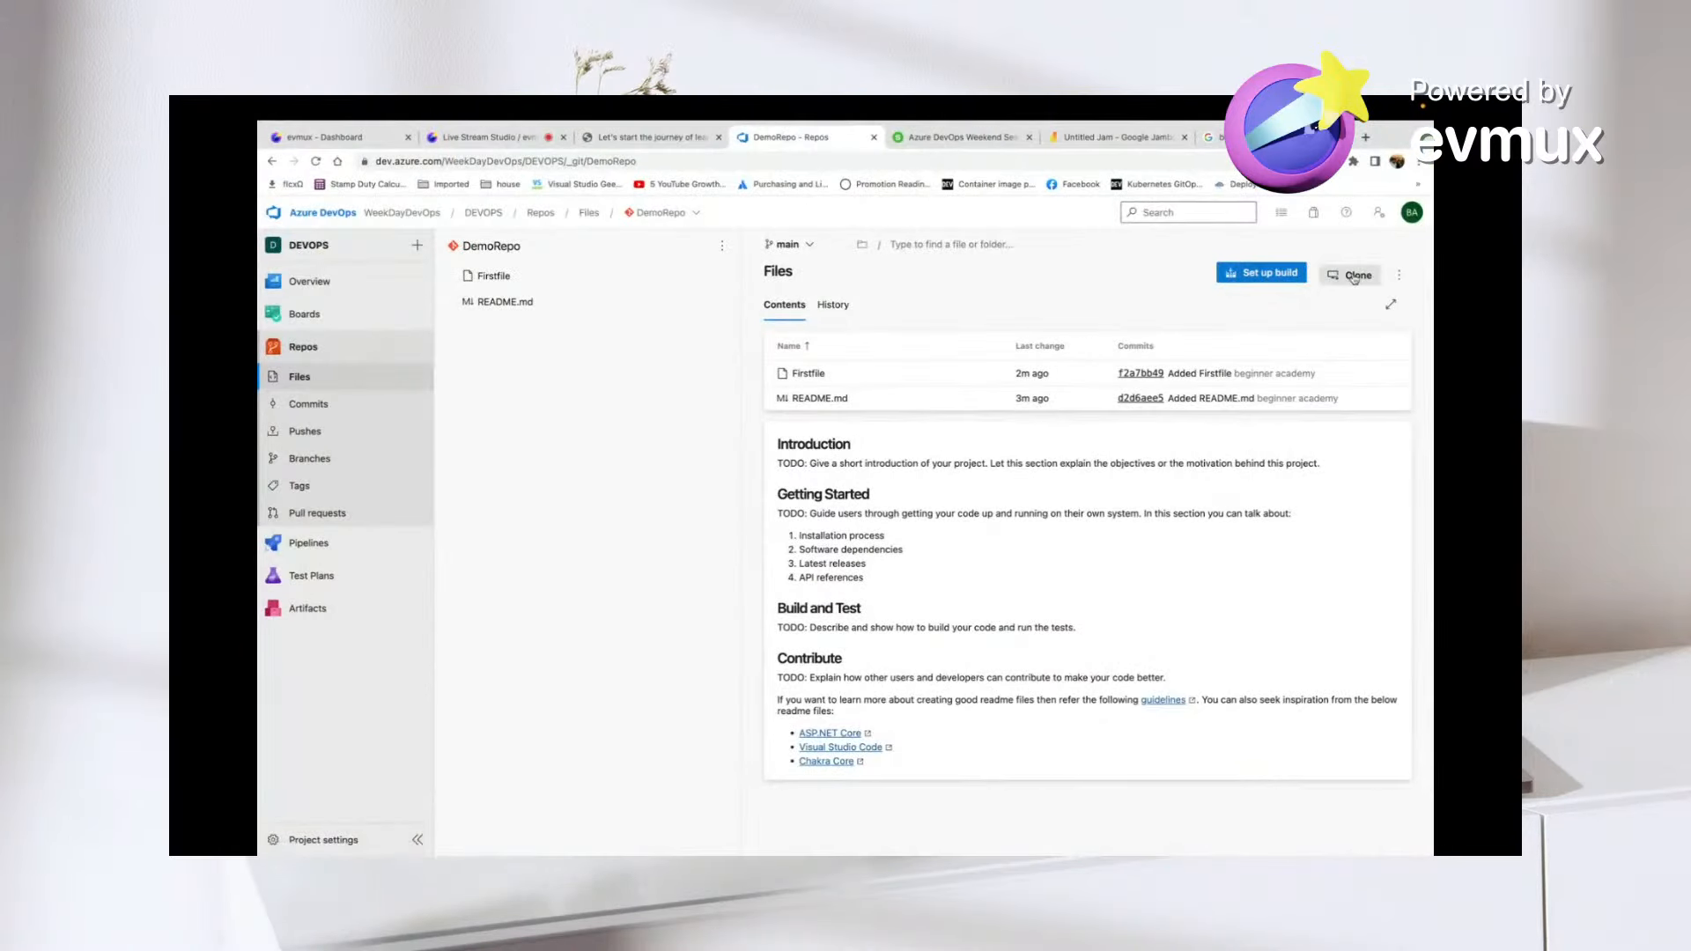
left_click(1355, 277)
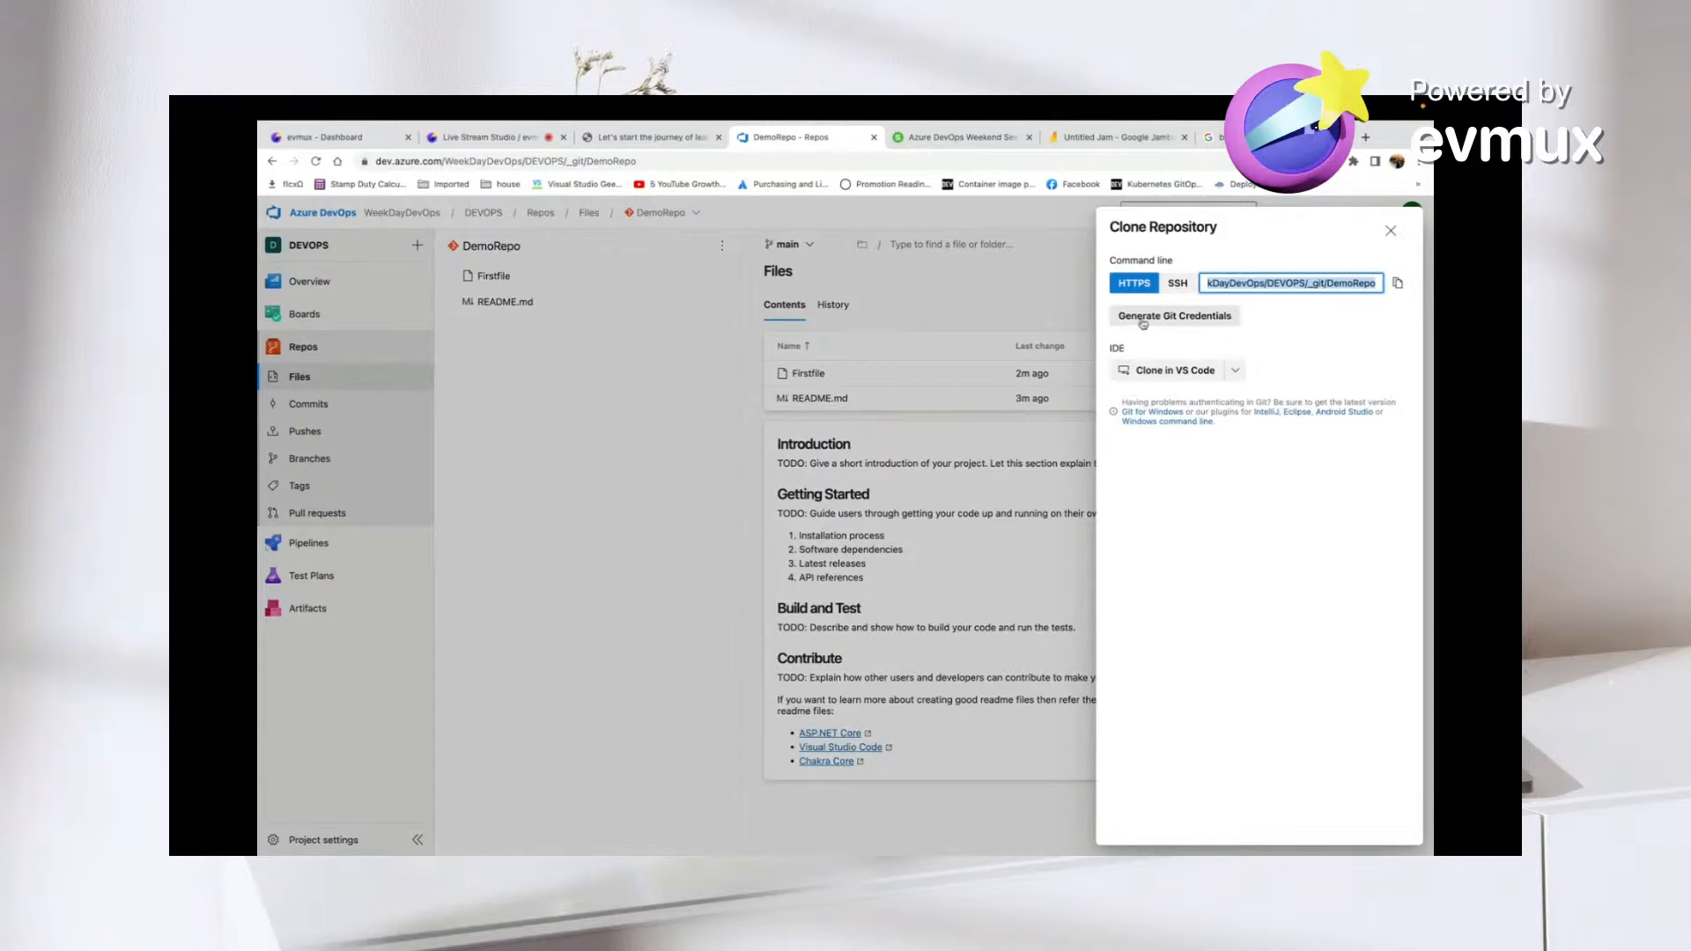
left_click(1191, 319)
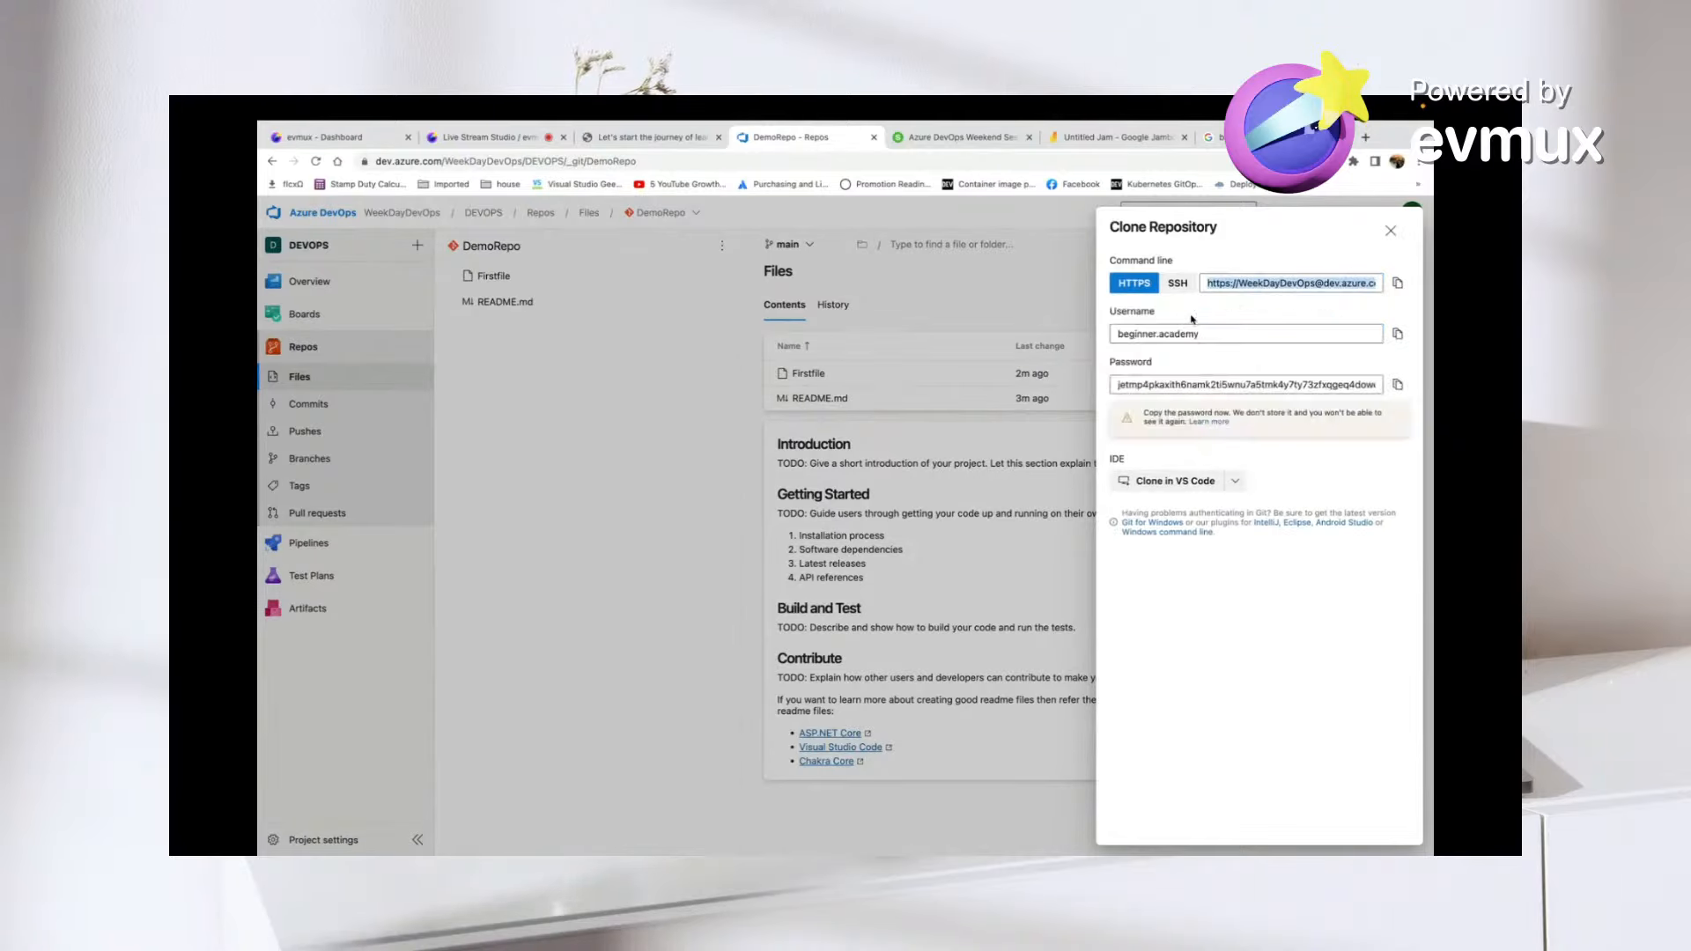
left_click(1398, 388)
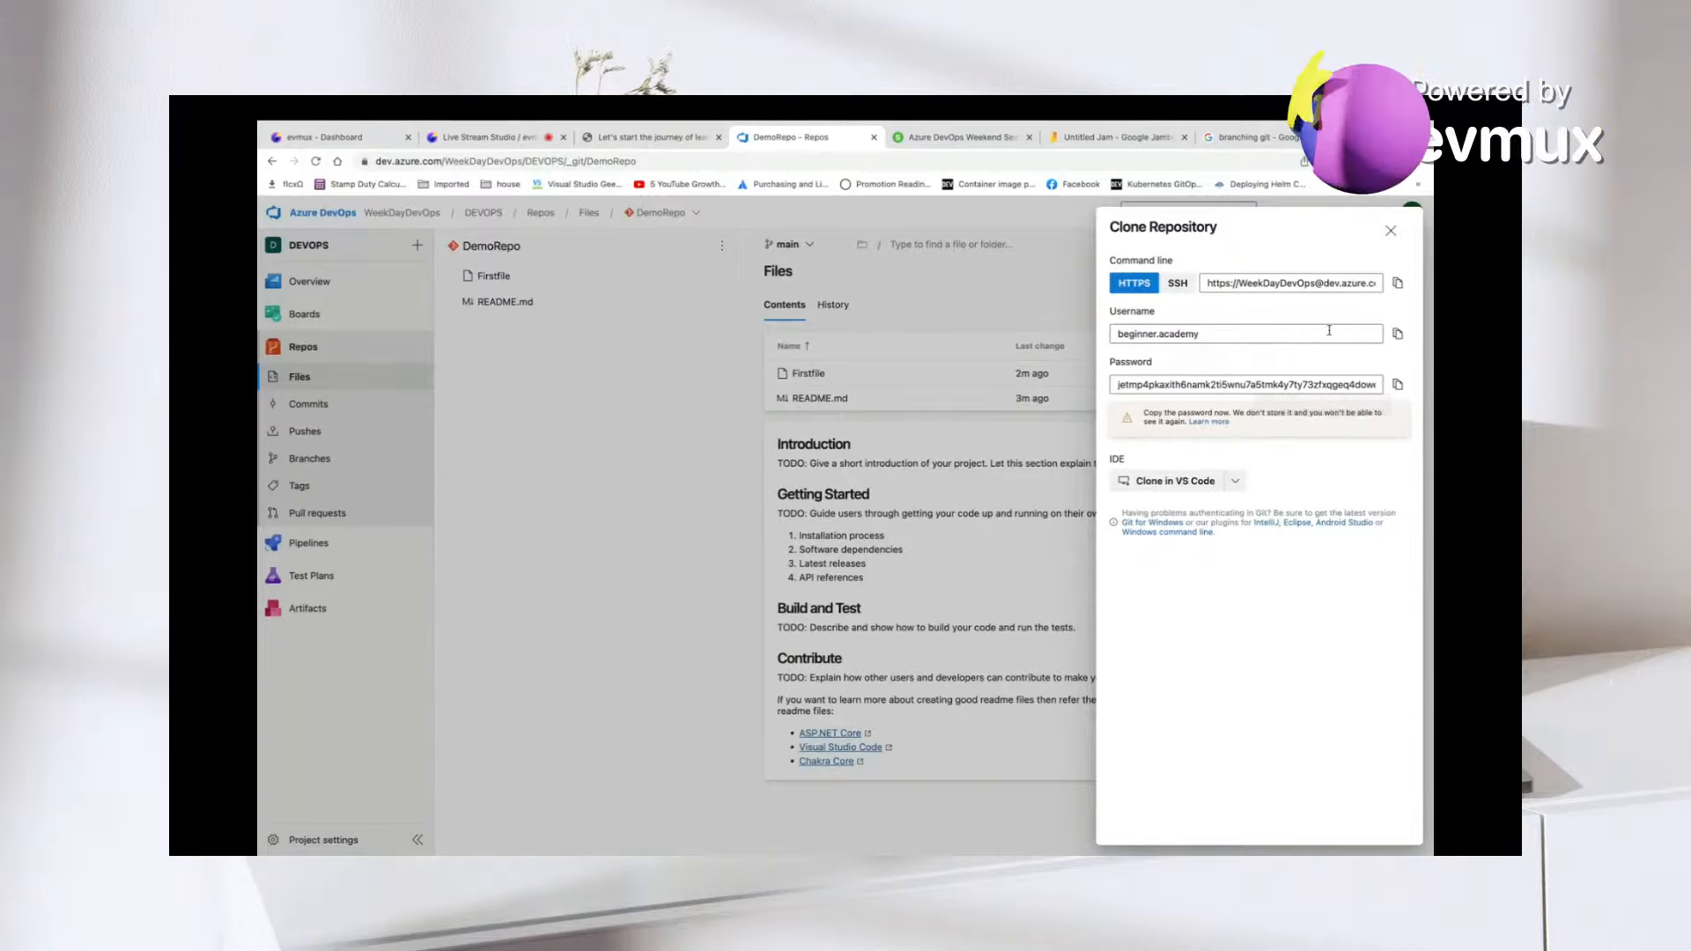
- Switch back to Terminal and submit the copied Git password to authenticate the DemoRepo clone
key("ctrl+Left")
left_click(943, 824)
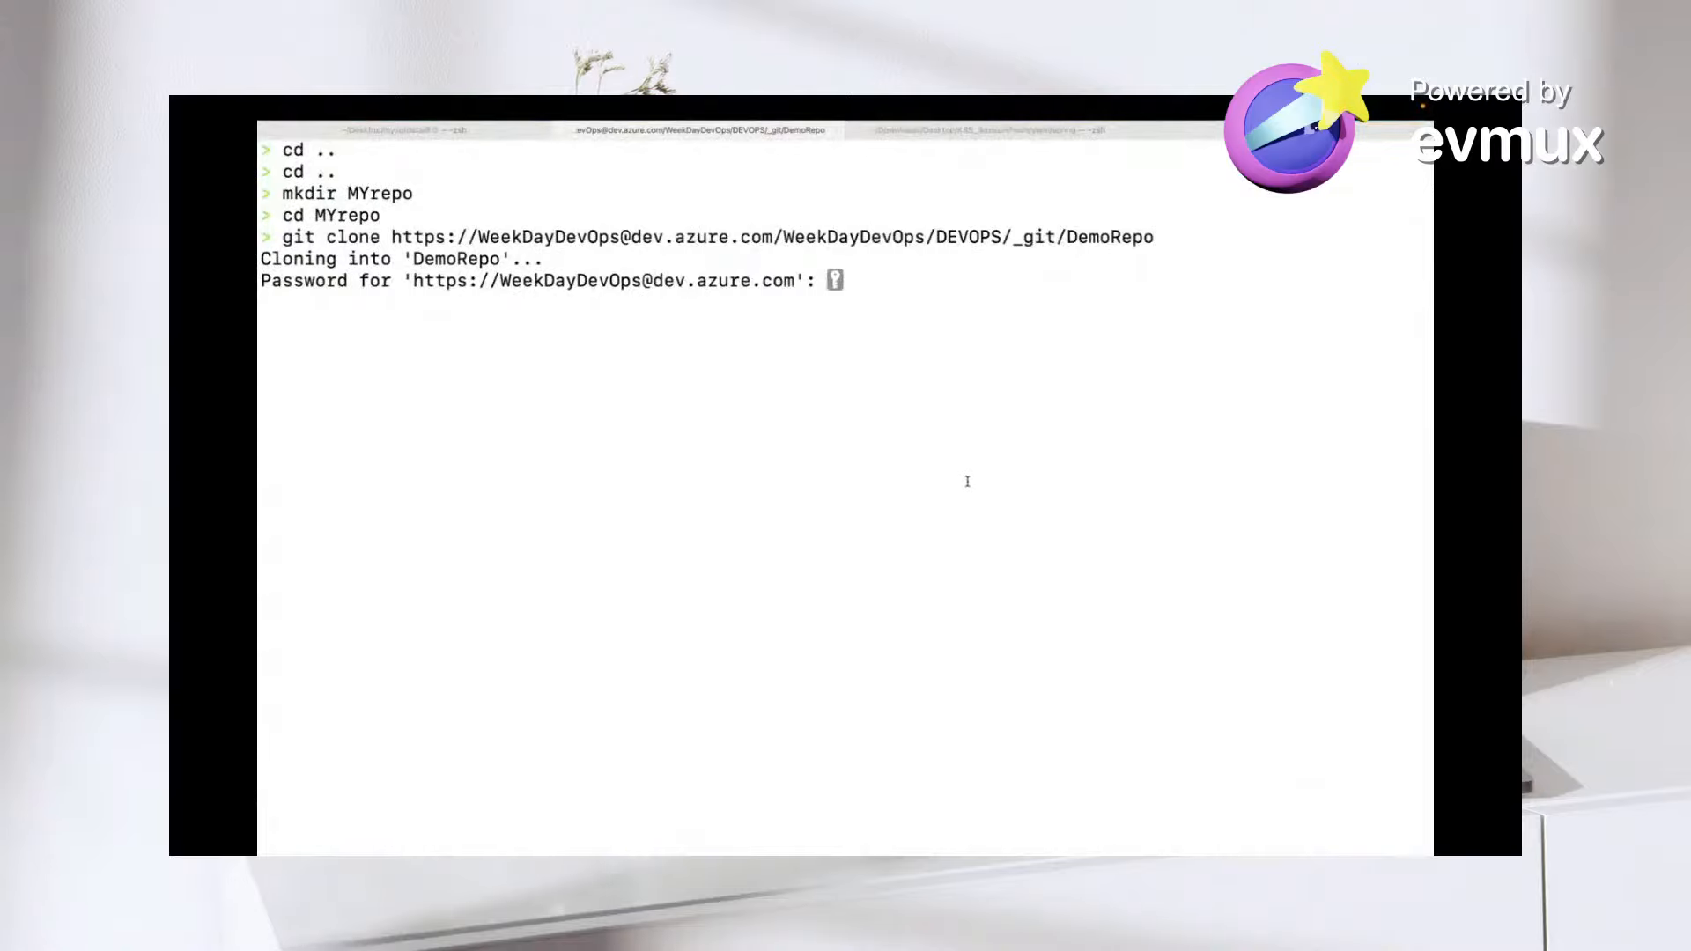
key("Return")
- List the contents of MYrepo with ls -lrta and compare the cloned folder's name with the clone URL
type("cd")
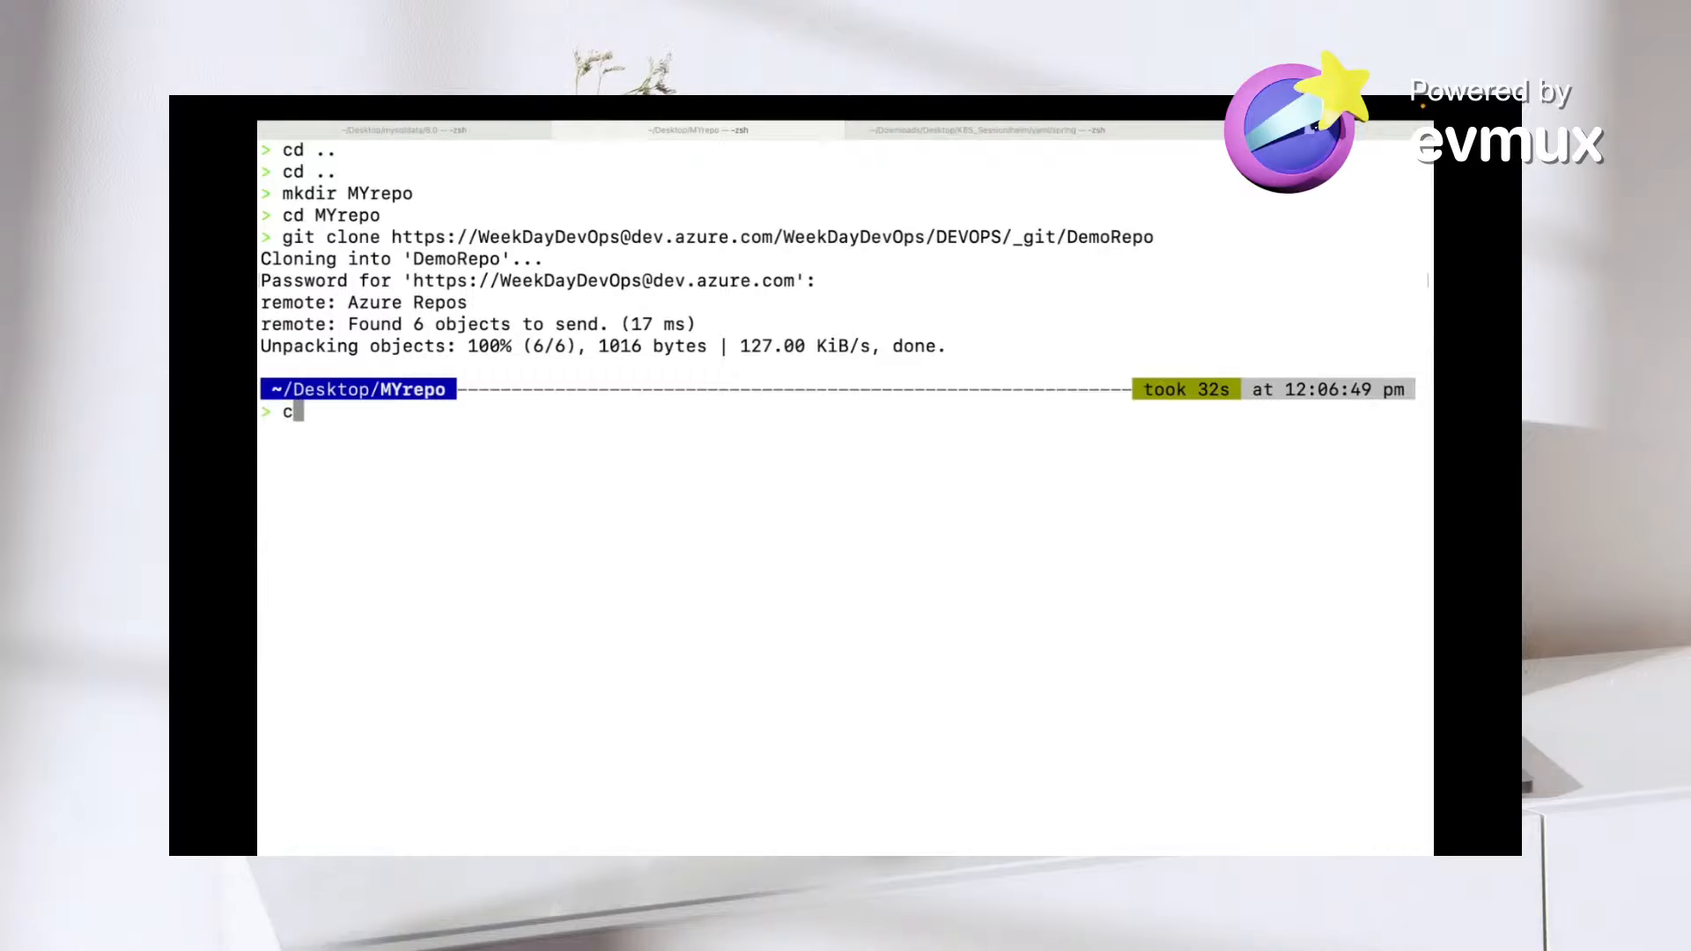
key("BackSpace")
key("BackSpace")
key("BackSpace")
type("ls -l")
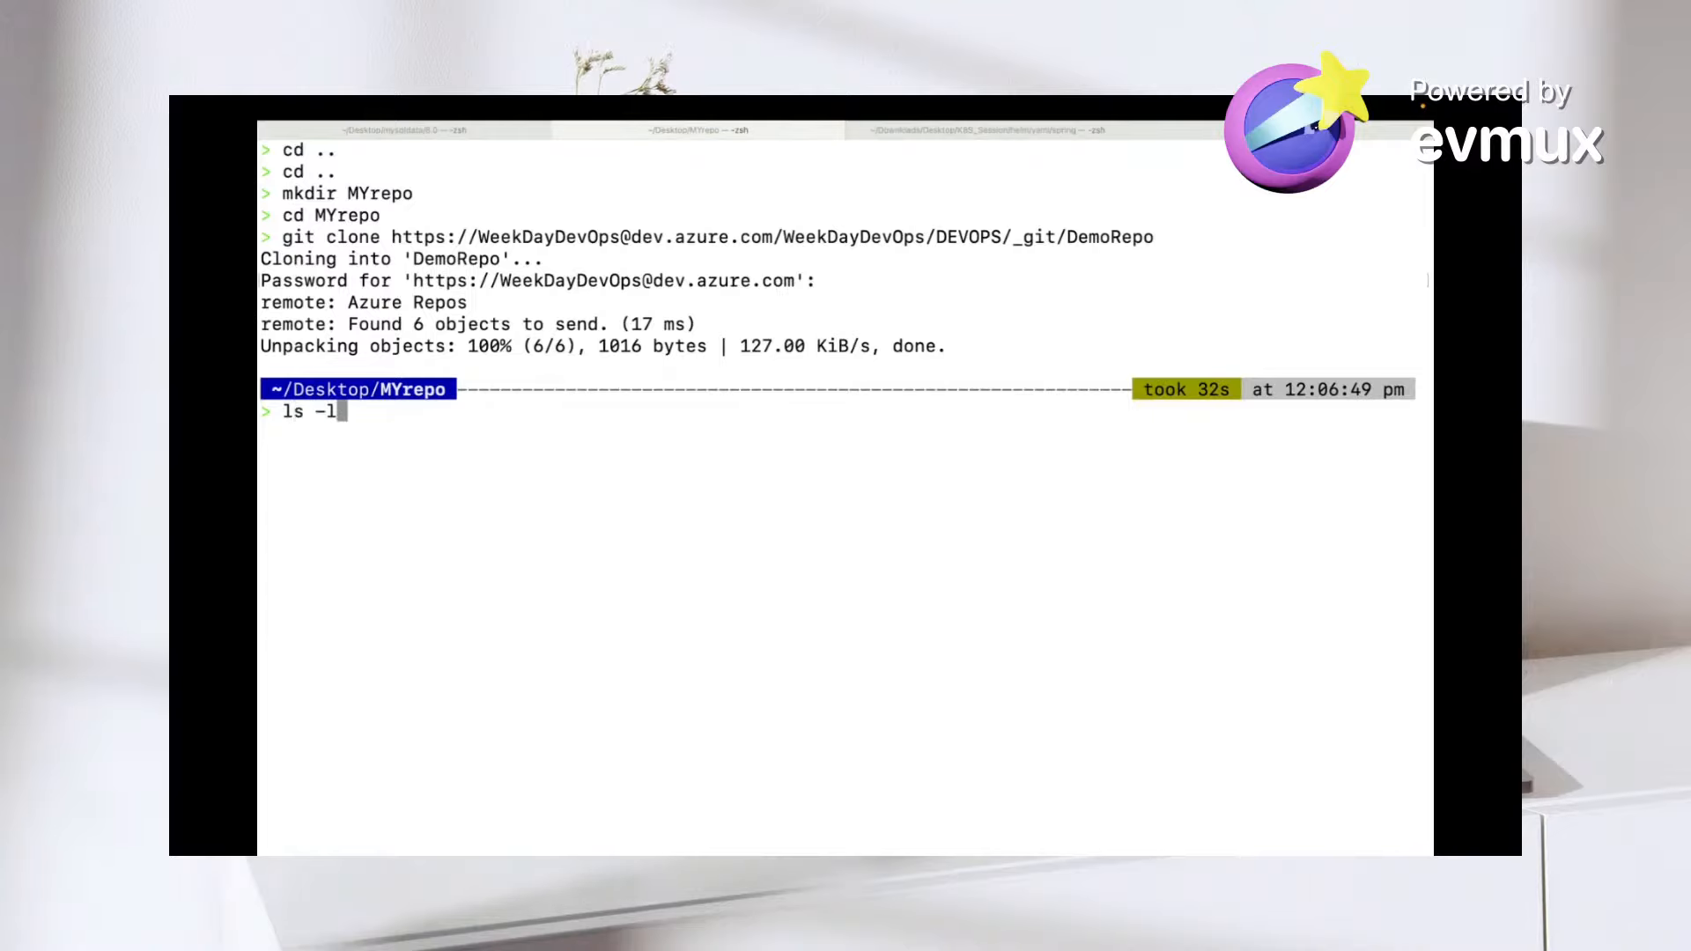
type("rta")
key("Return")
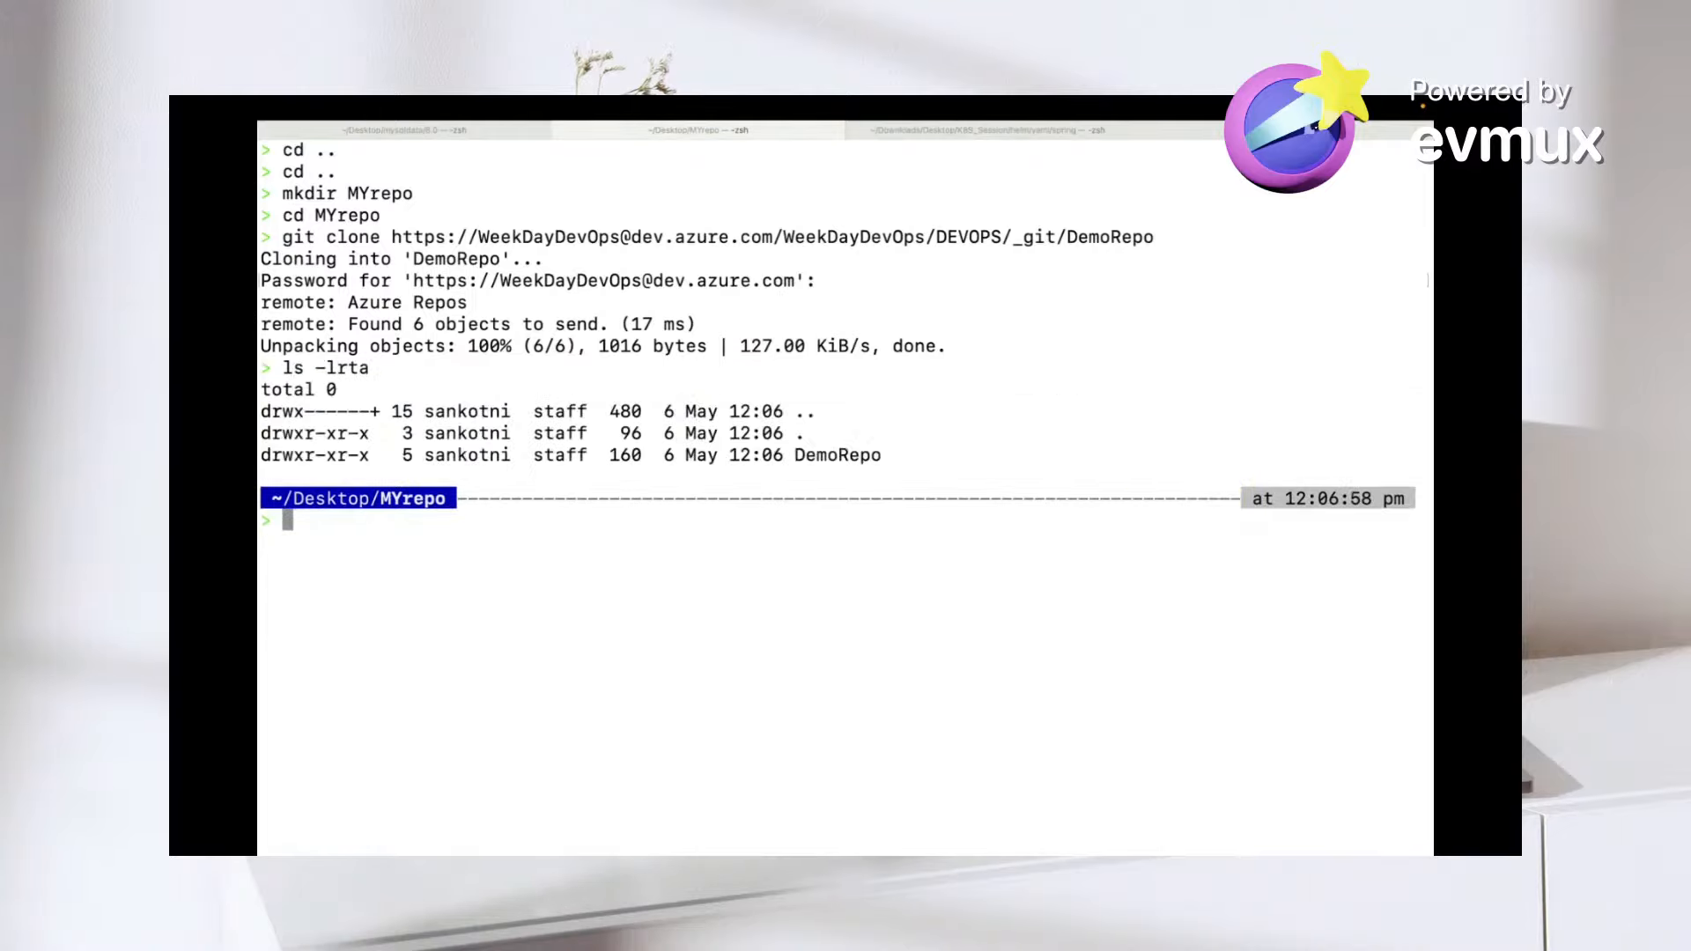
double_click(846, 452)
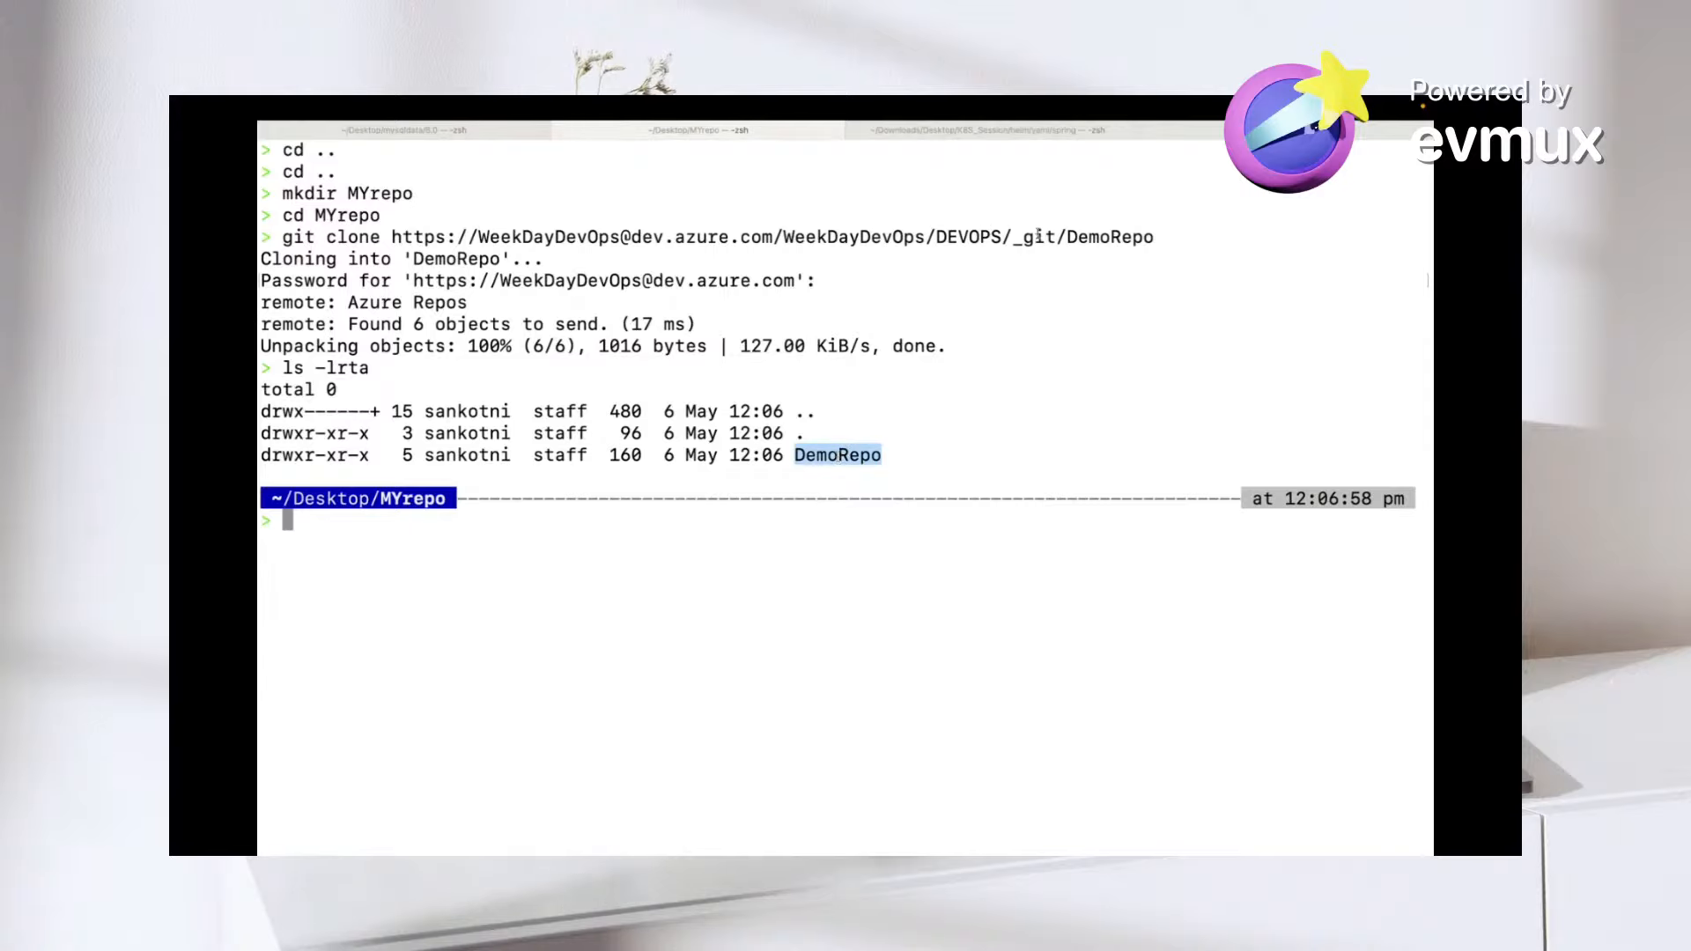
left_click_drag(1068, 237, 1154, 237)
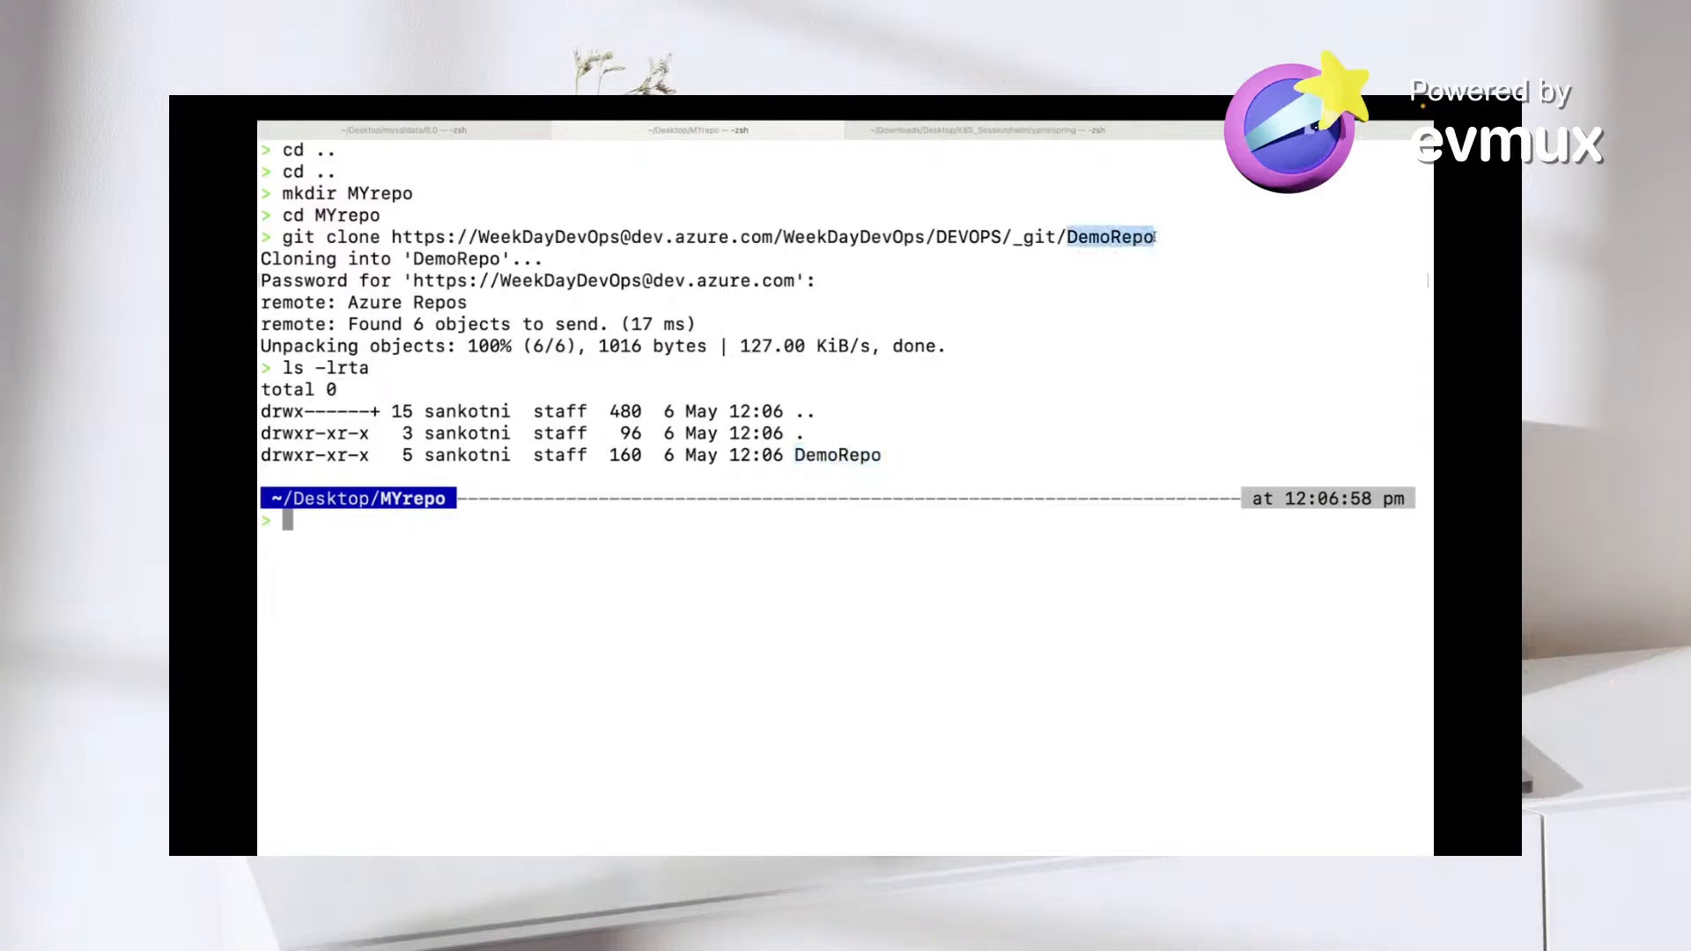
- Change into the cloned DemoRepo directory
double_click(836, 456)
key("super+c")
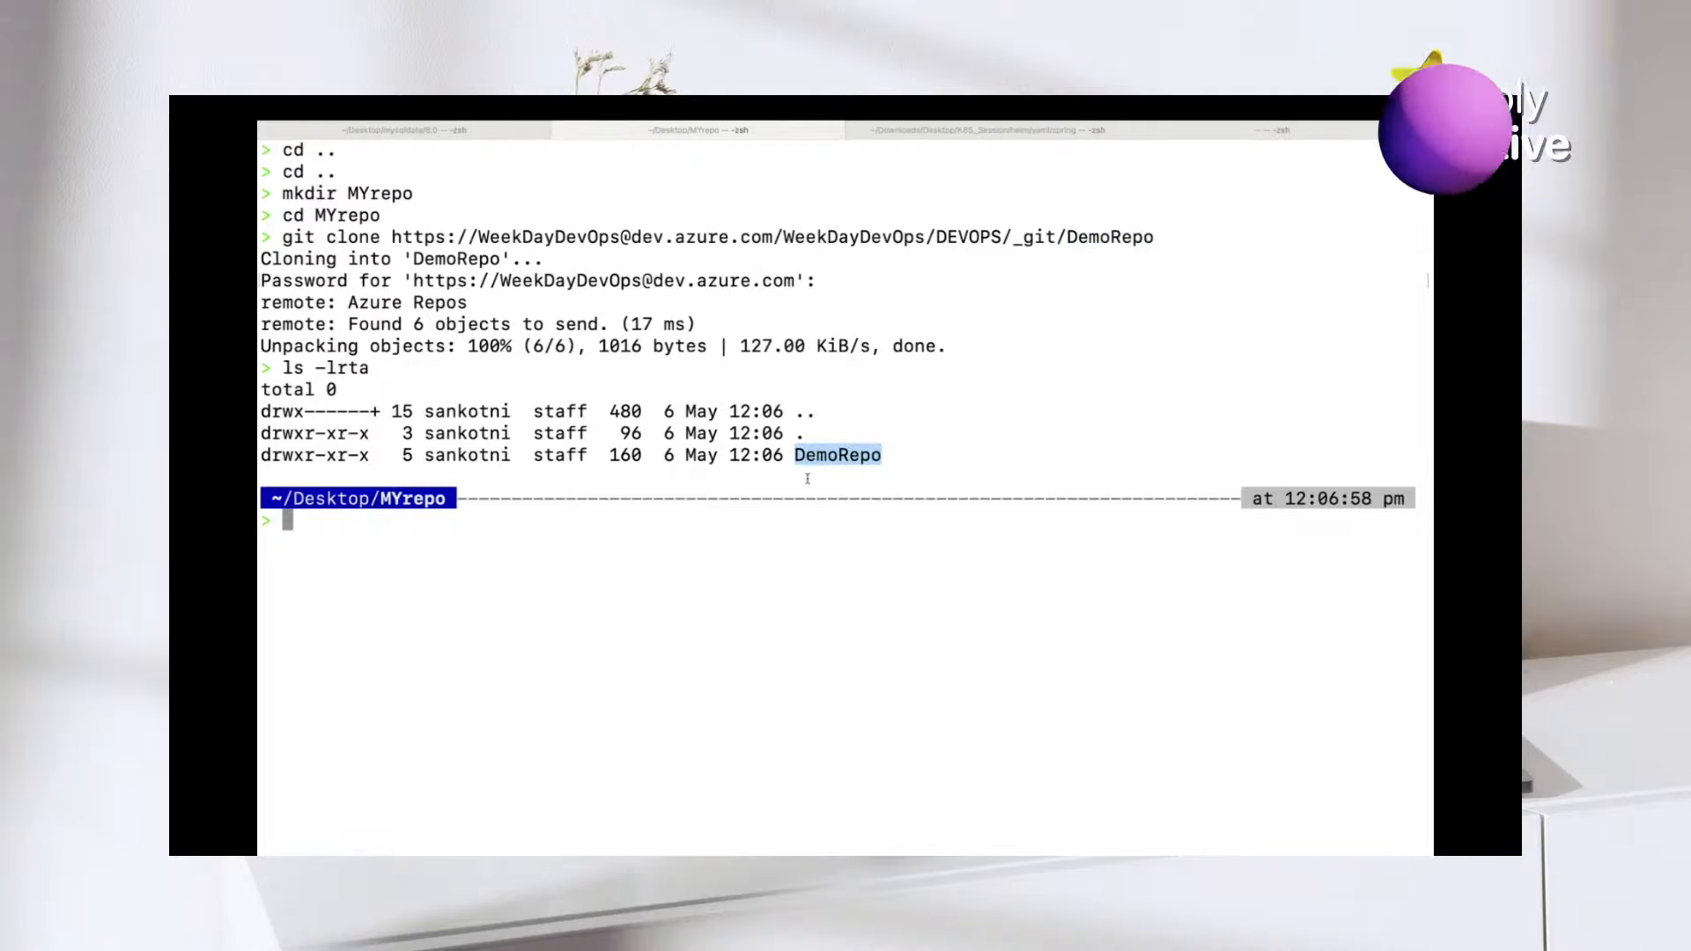
type("cd")
double_click(820, 455)
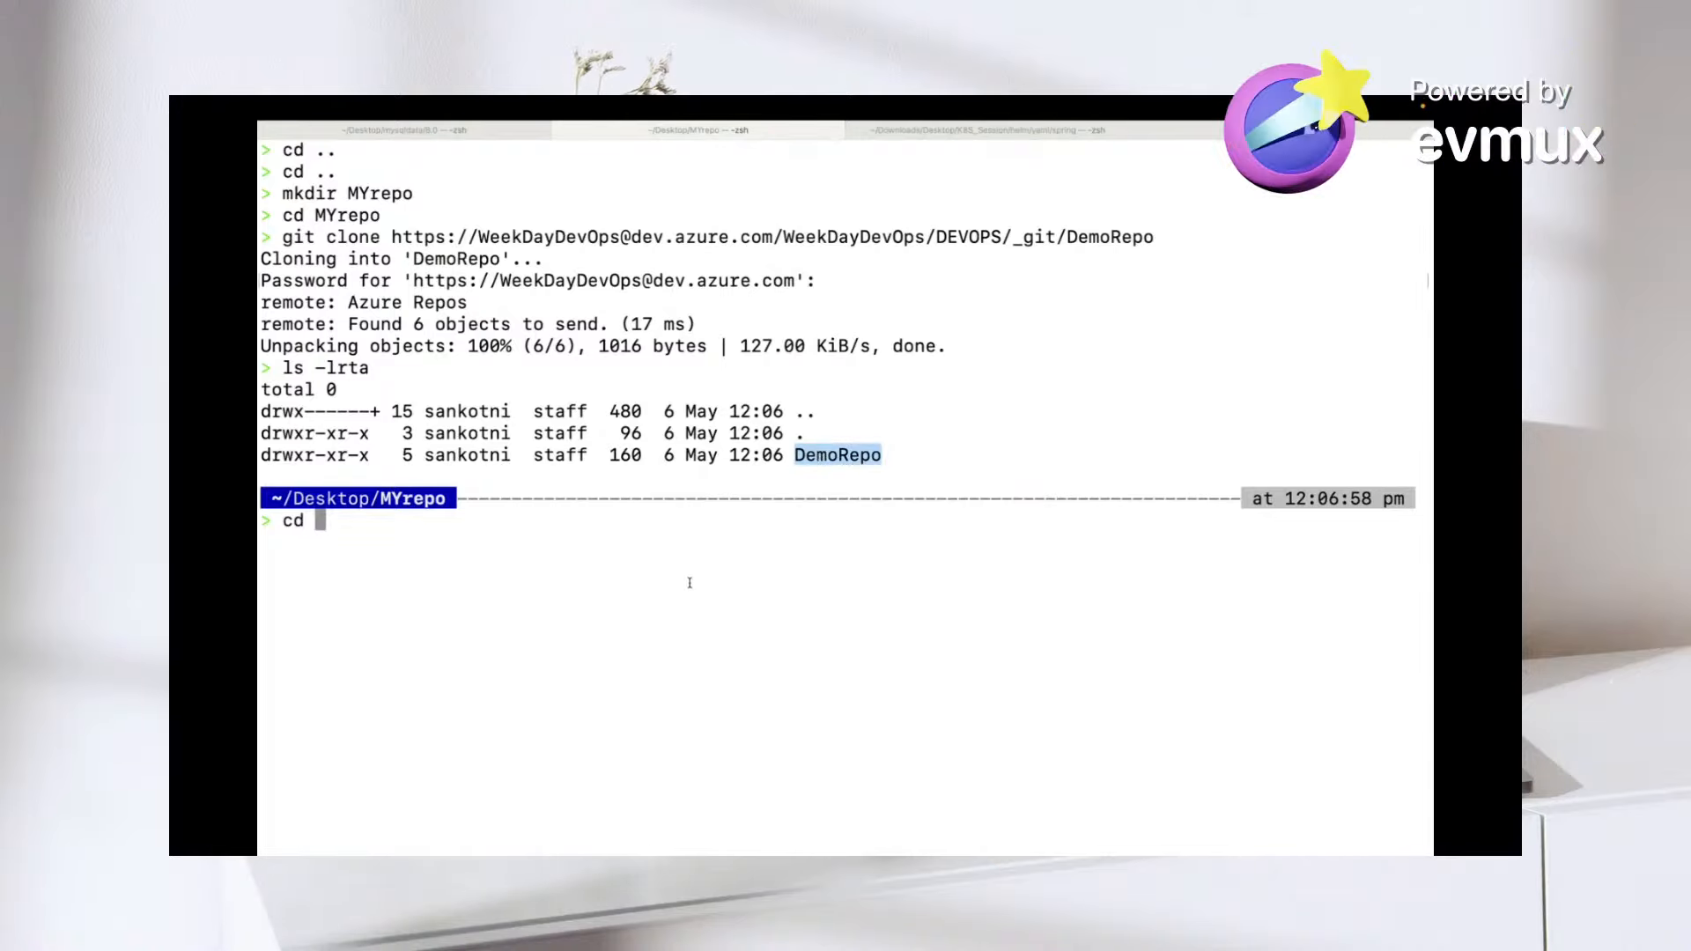
key("super+v")
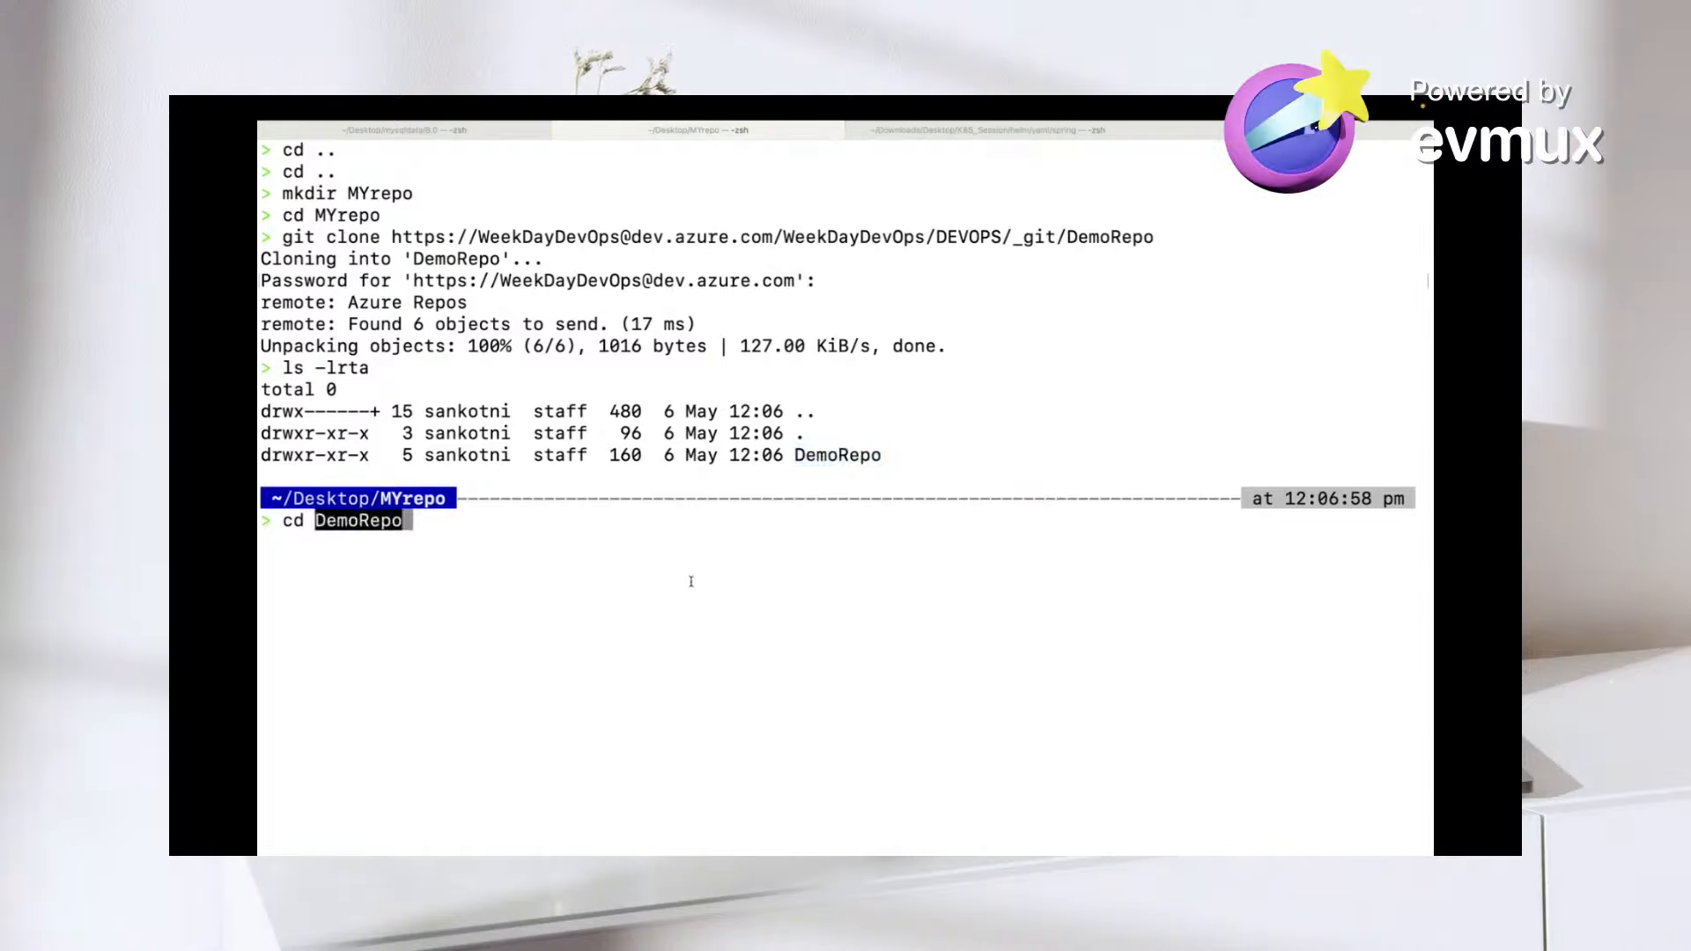
key("Return")
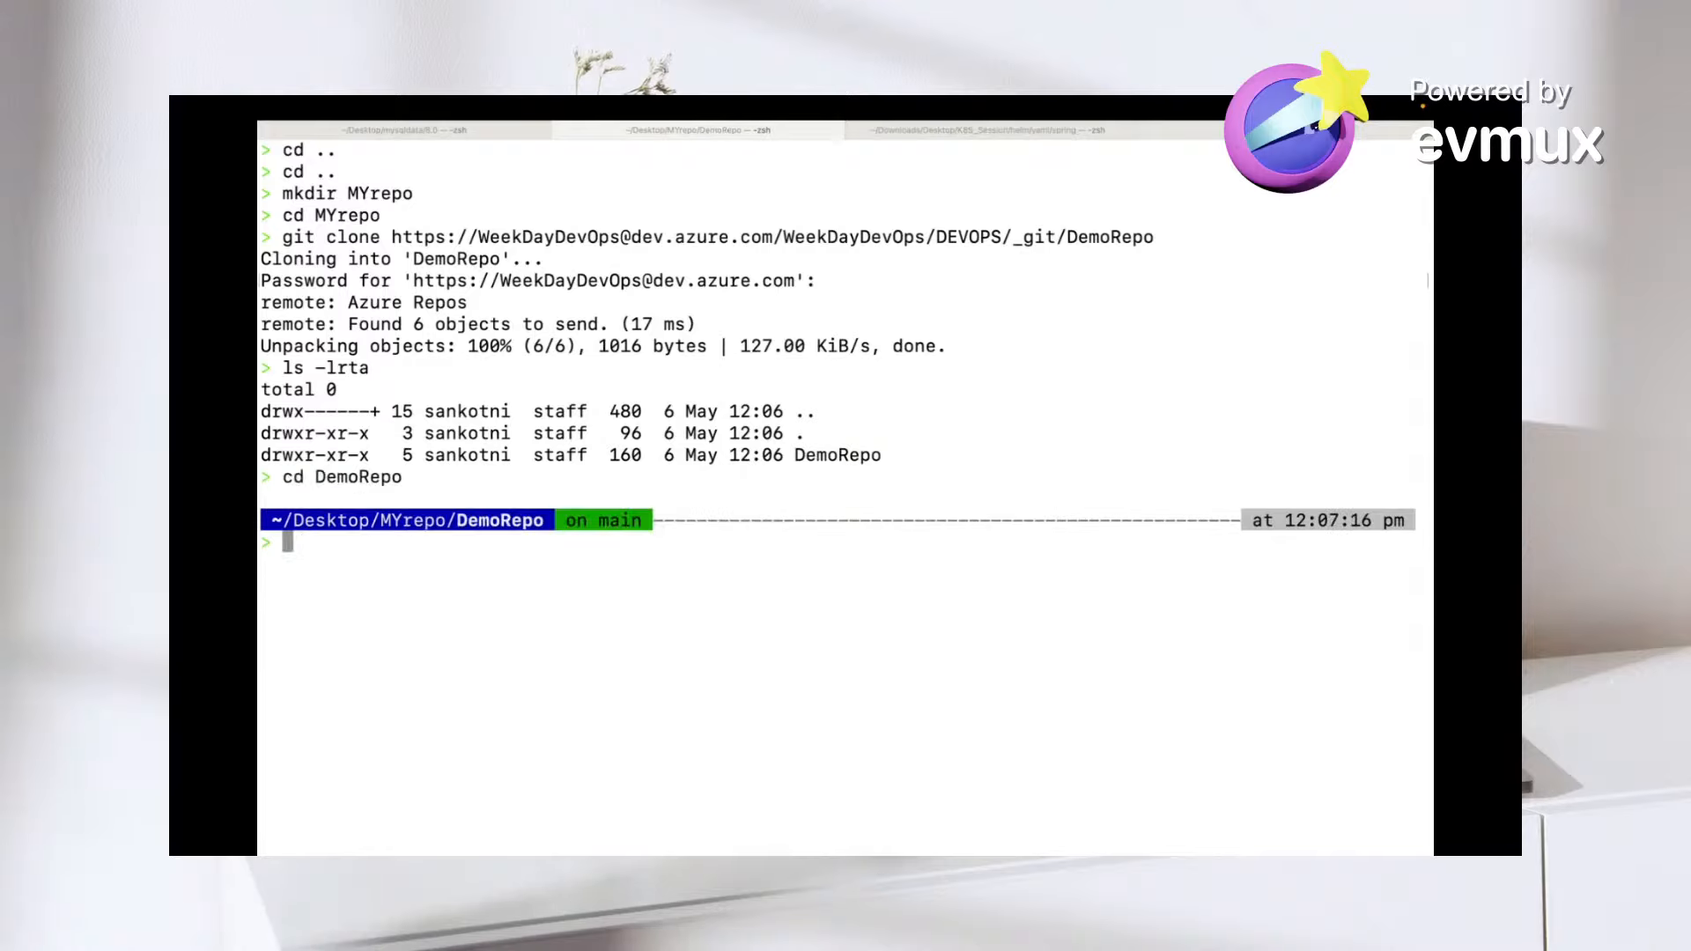
- List the files in the cloned DemoRepo directory with ls and check the current branch and repository
type("ls")
key("Return")
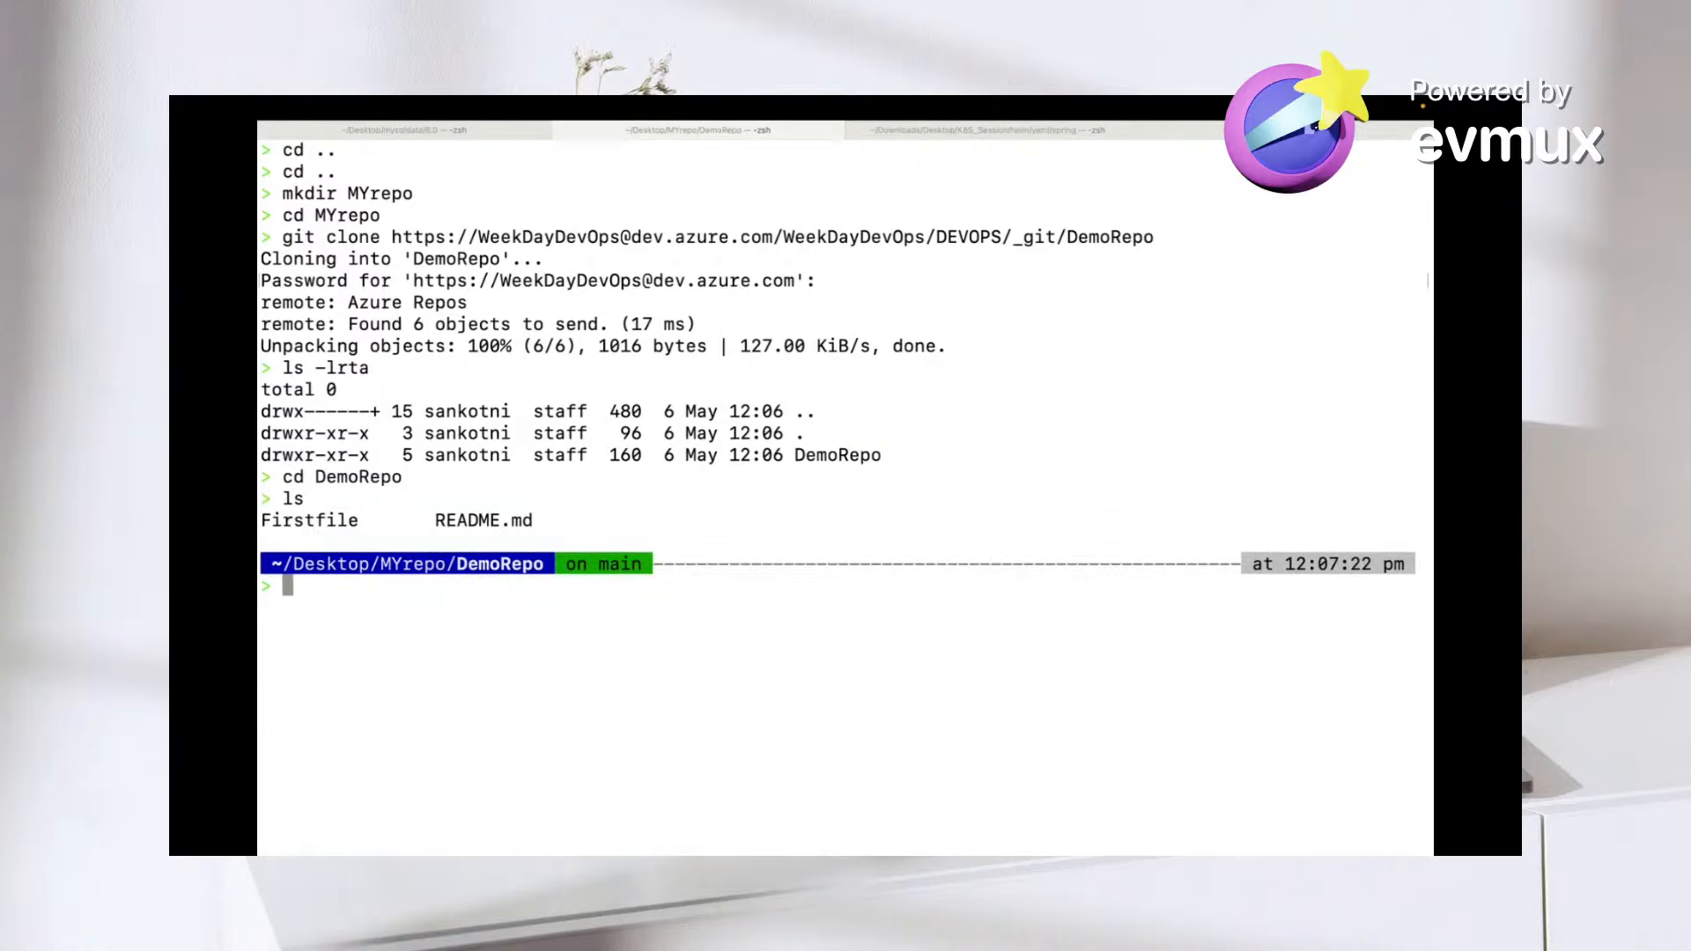
left_click_drag(327, 519, 568, 514)
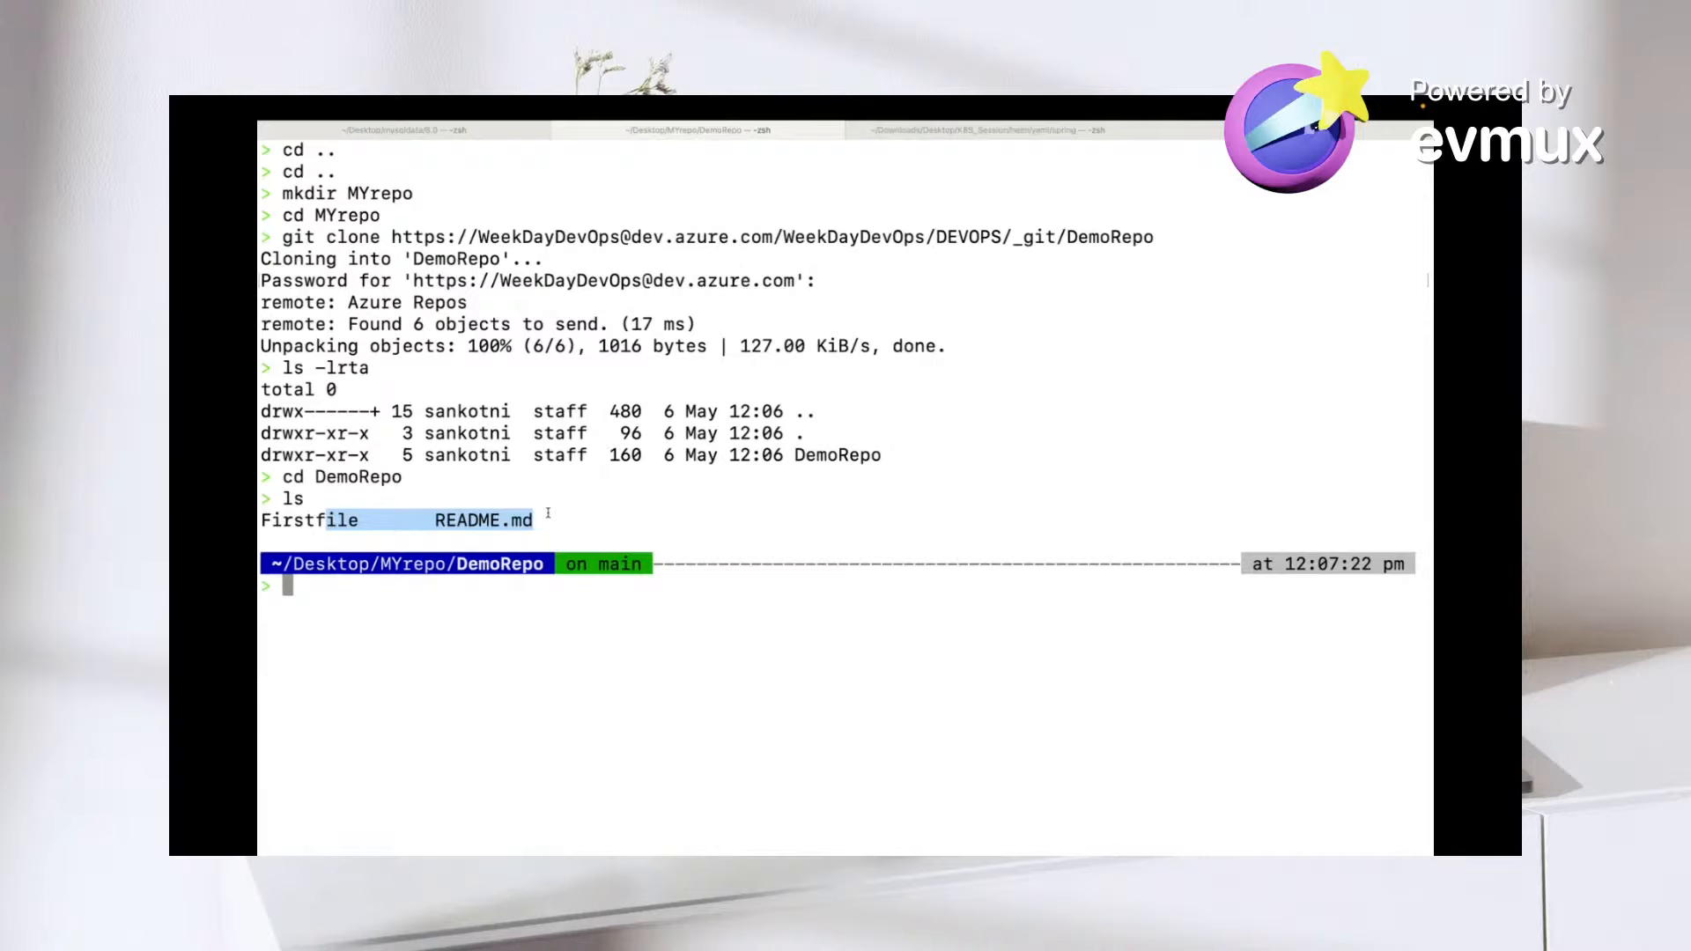
left_click(550, 509)
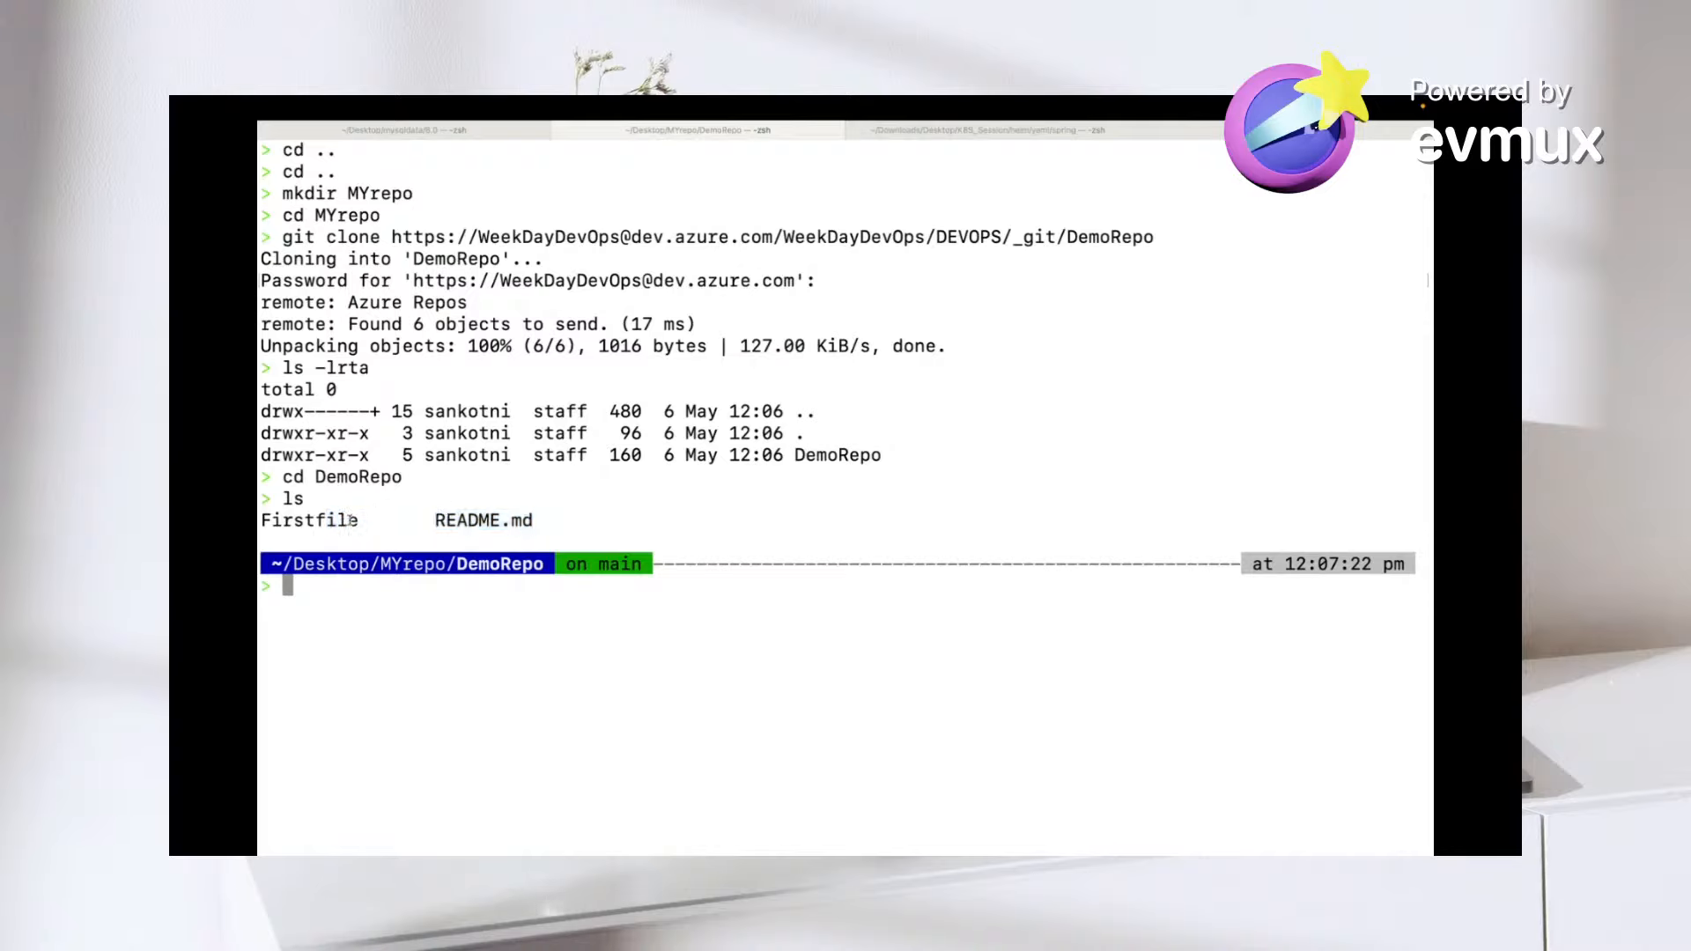
left_click_drag(564, 564, 640, 564)
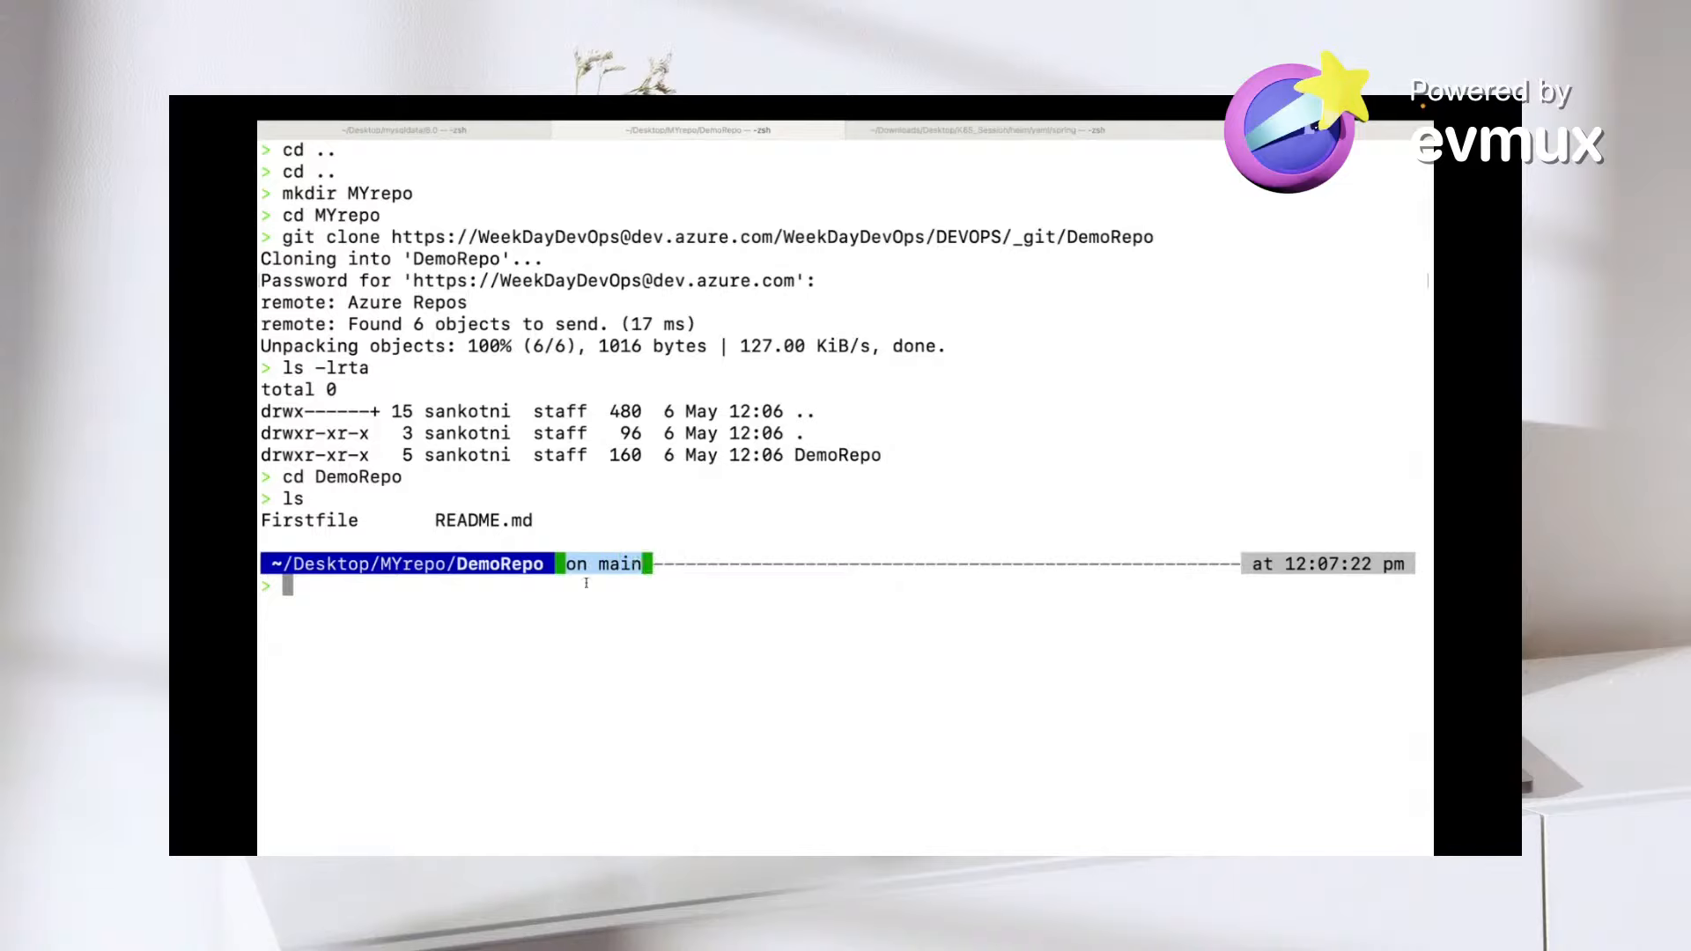
double_click(515, 558)
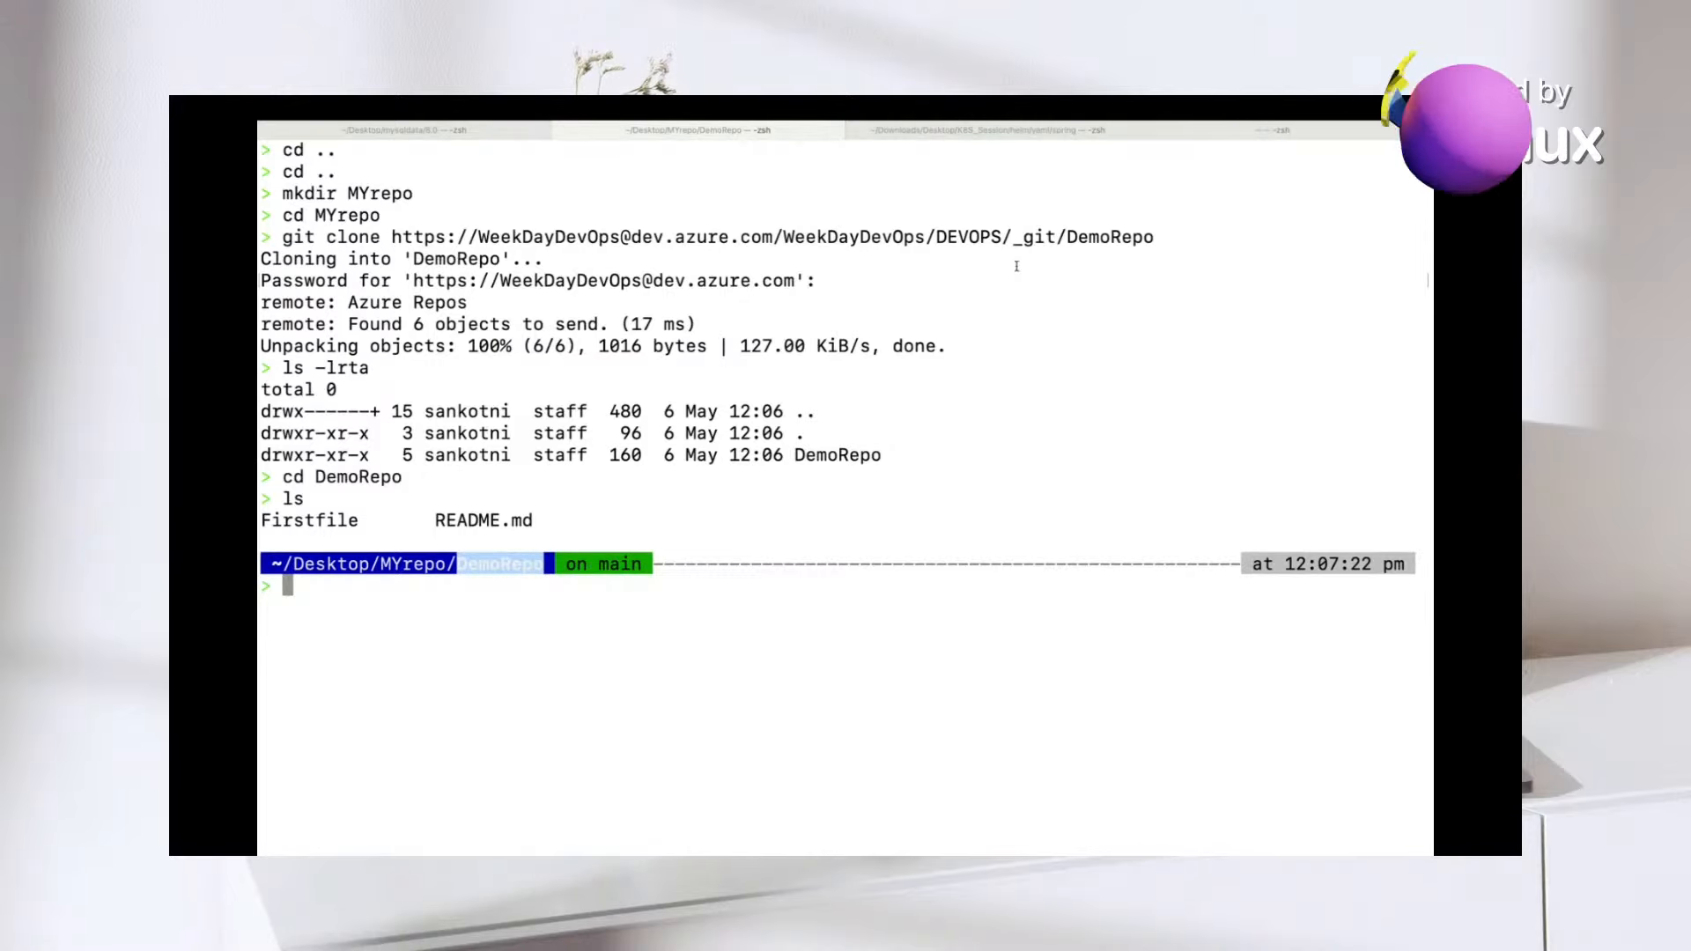
- Switch to the browser, close the Clone Repository pane for DemoRepo, and return to Terminal
key("ctrl+Left")
left_click(820, 823)
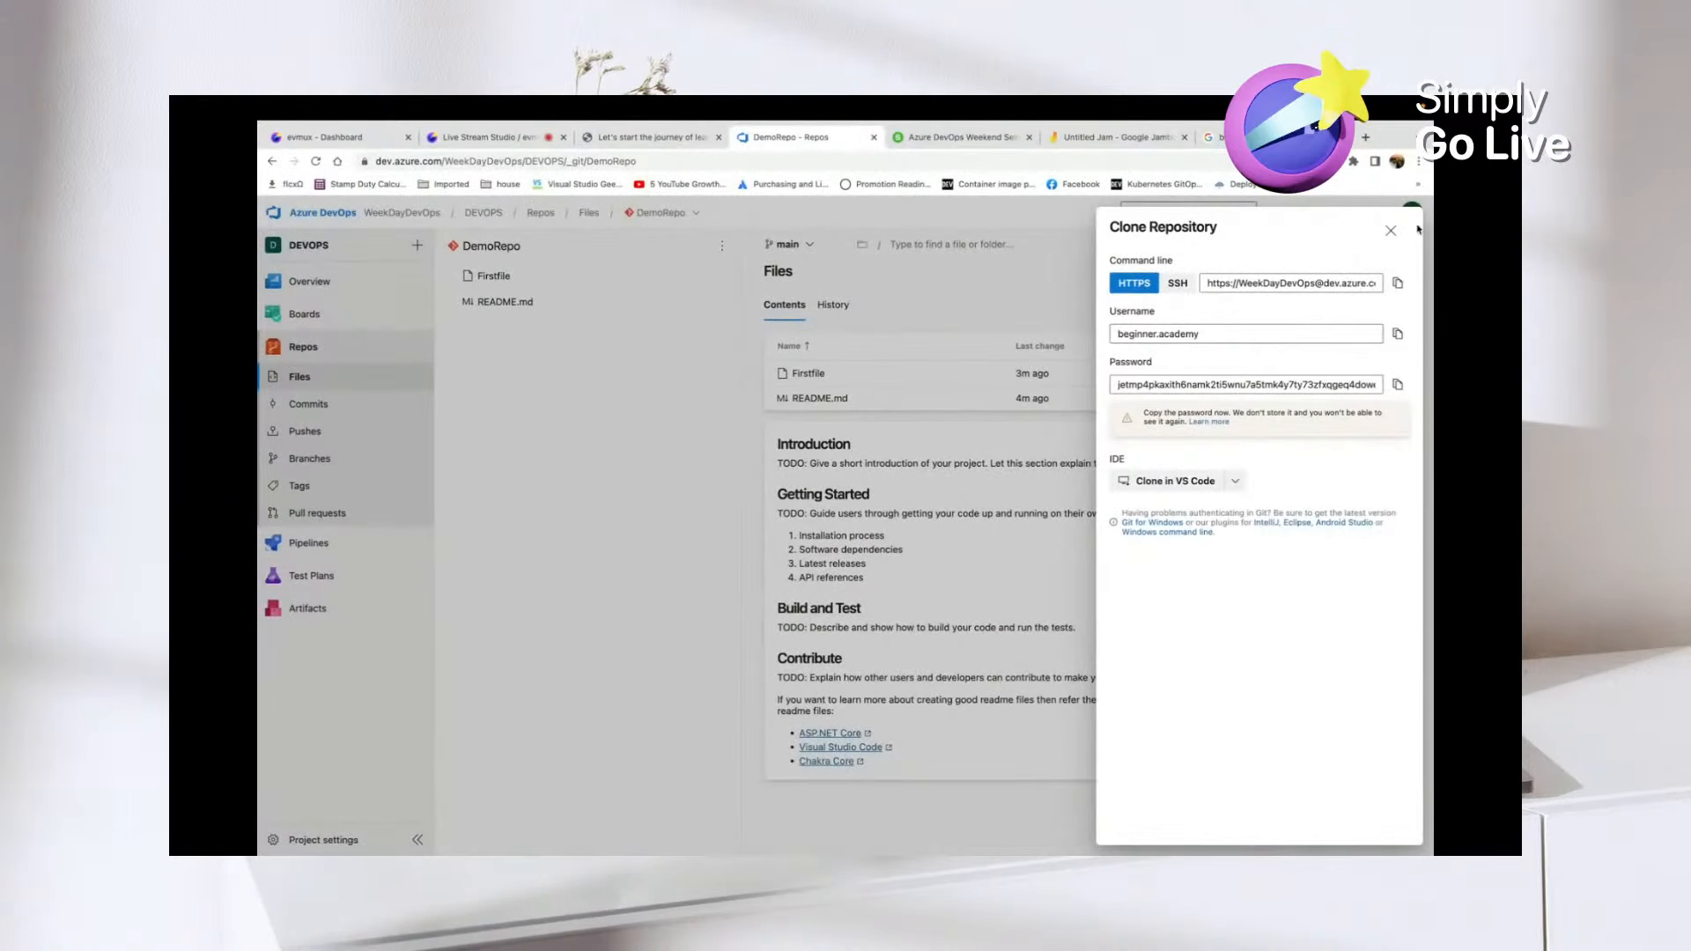
left_click(1391, 231)
left_click(966, 824)
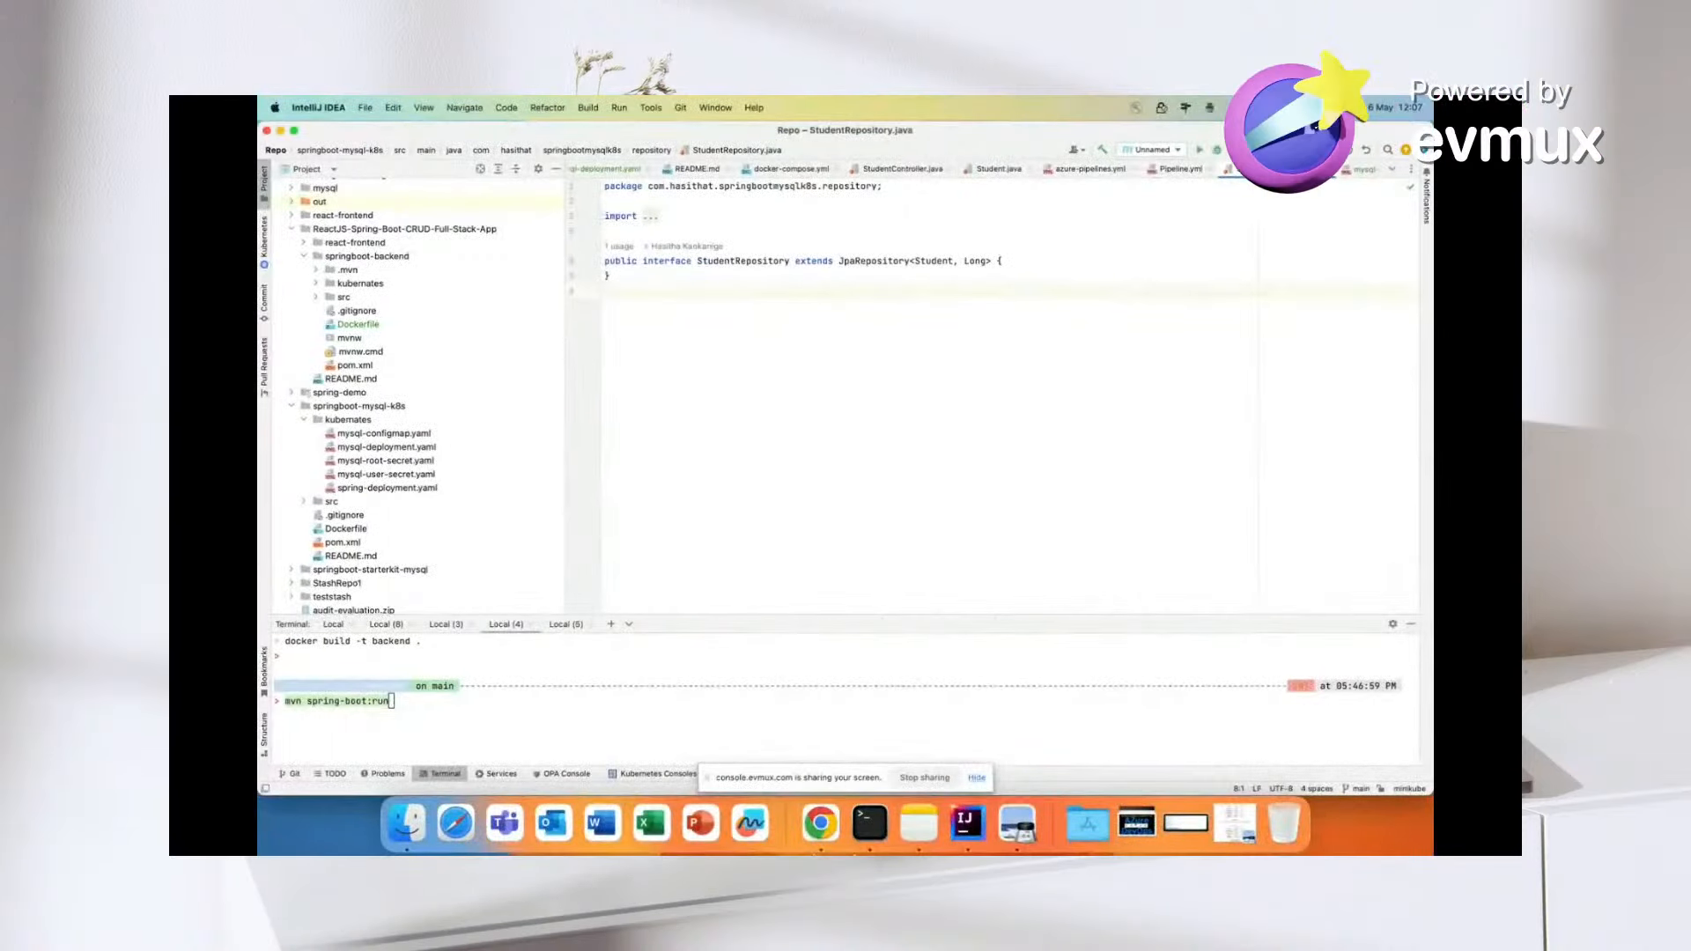
key("ctrl+Right")
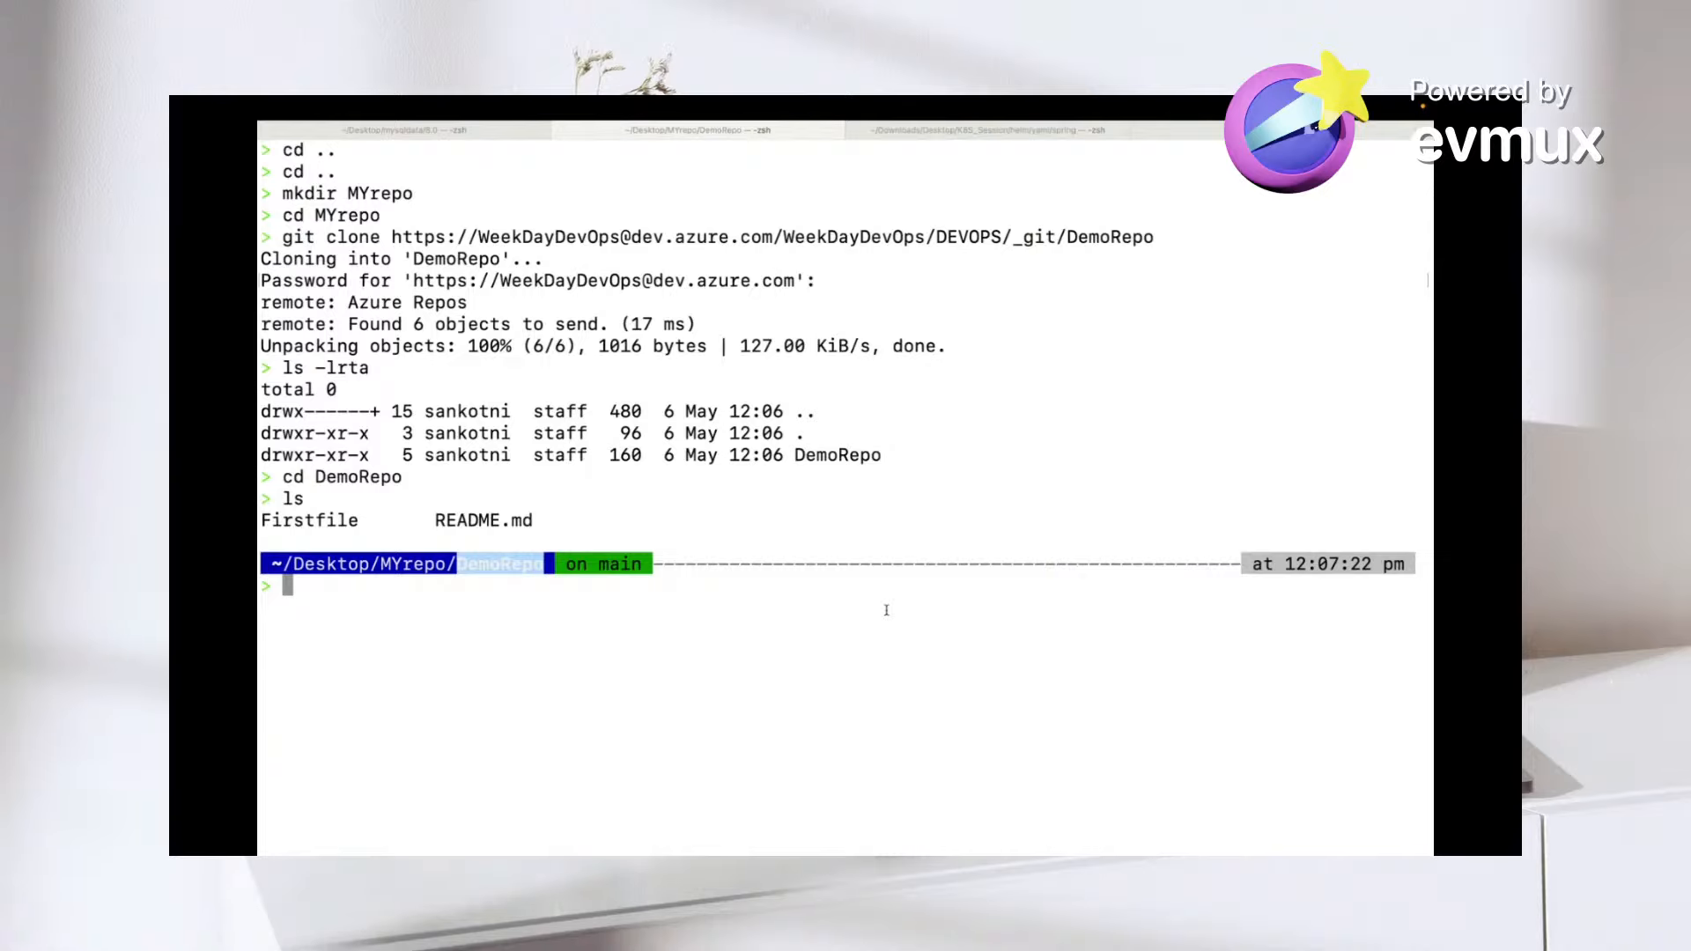
- Create a new file named synclocal_to_remote.txt in the DemoRepo directory with vi
type("vi ")
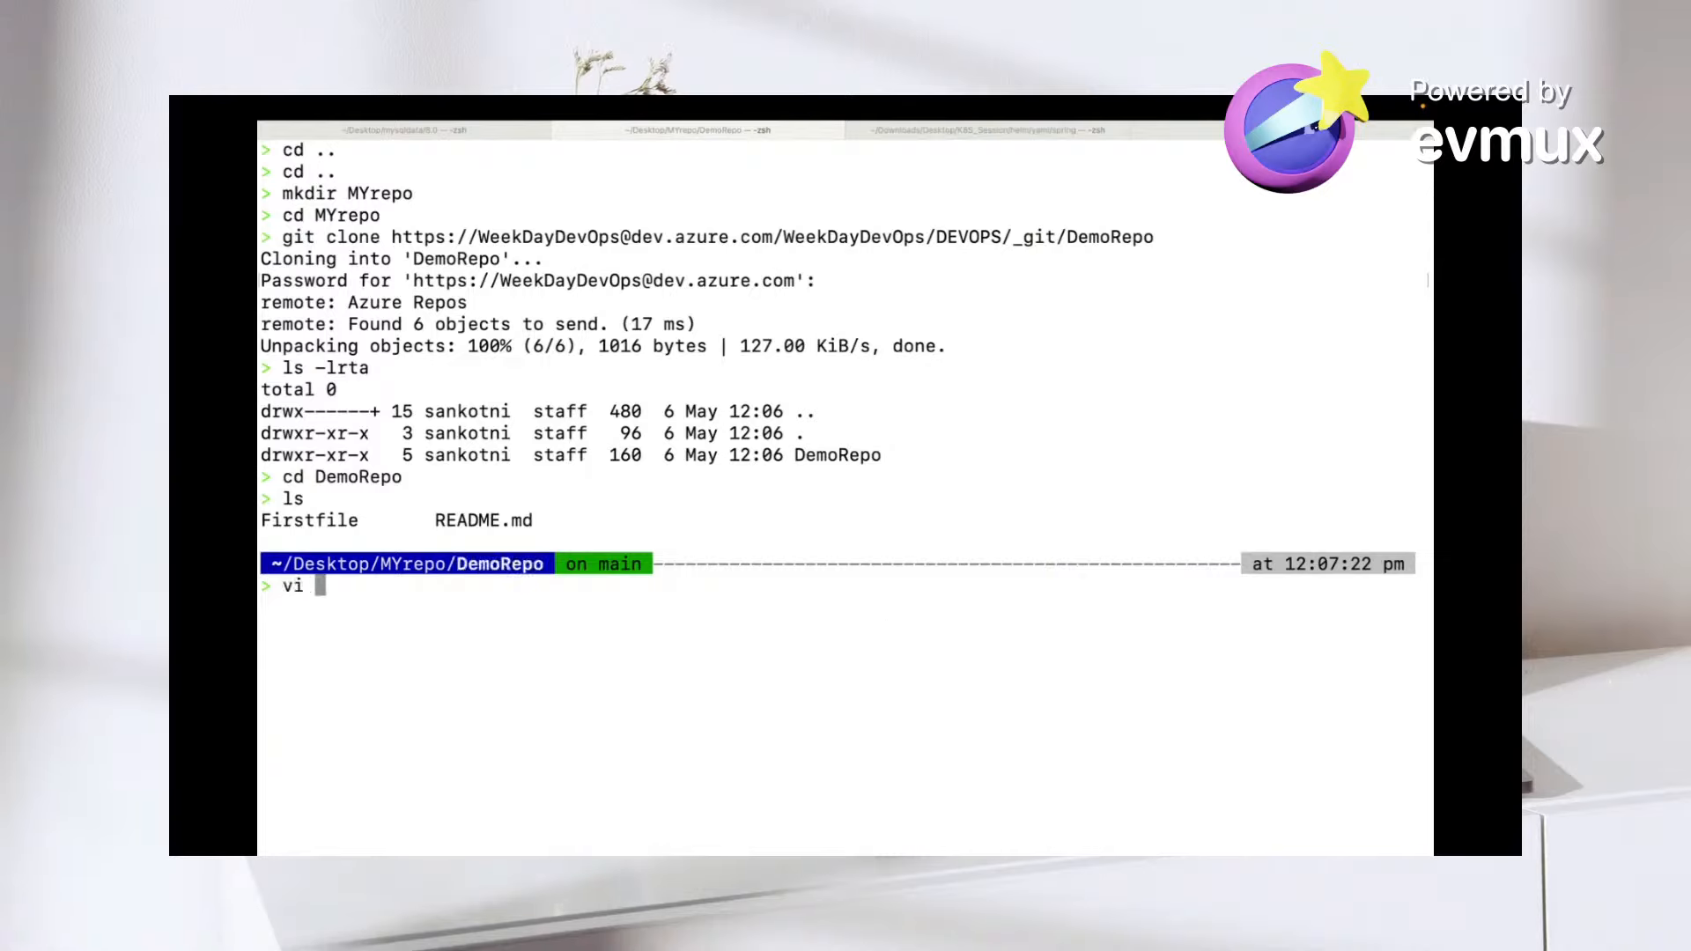
type("synclocal_to_")
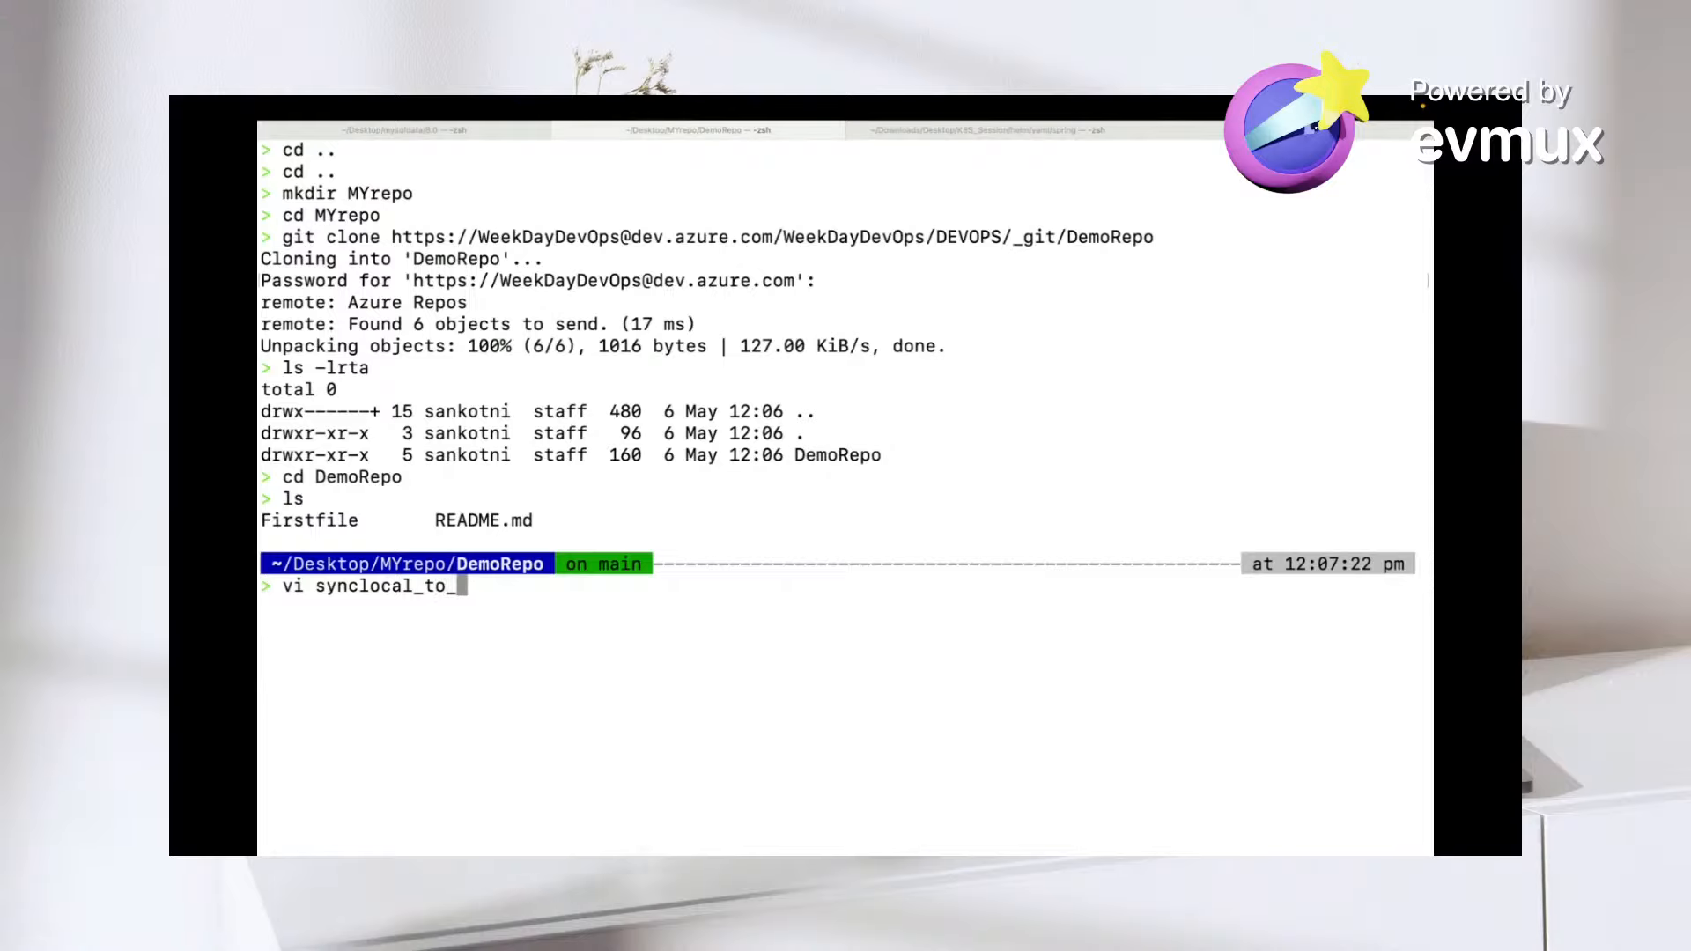
type("remote")
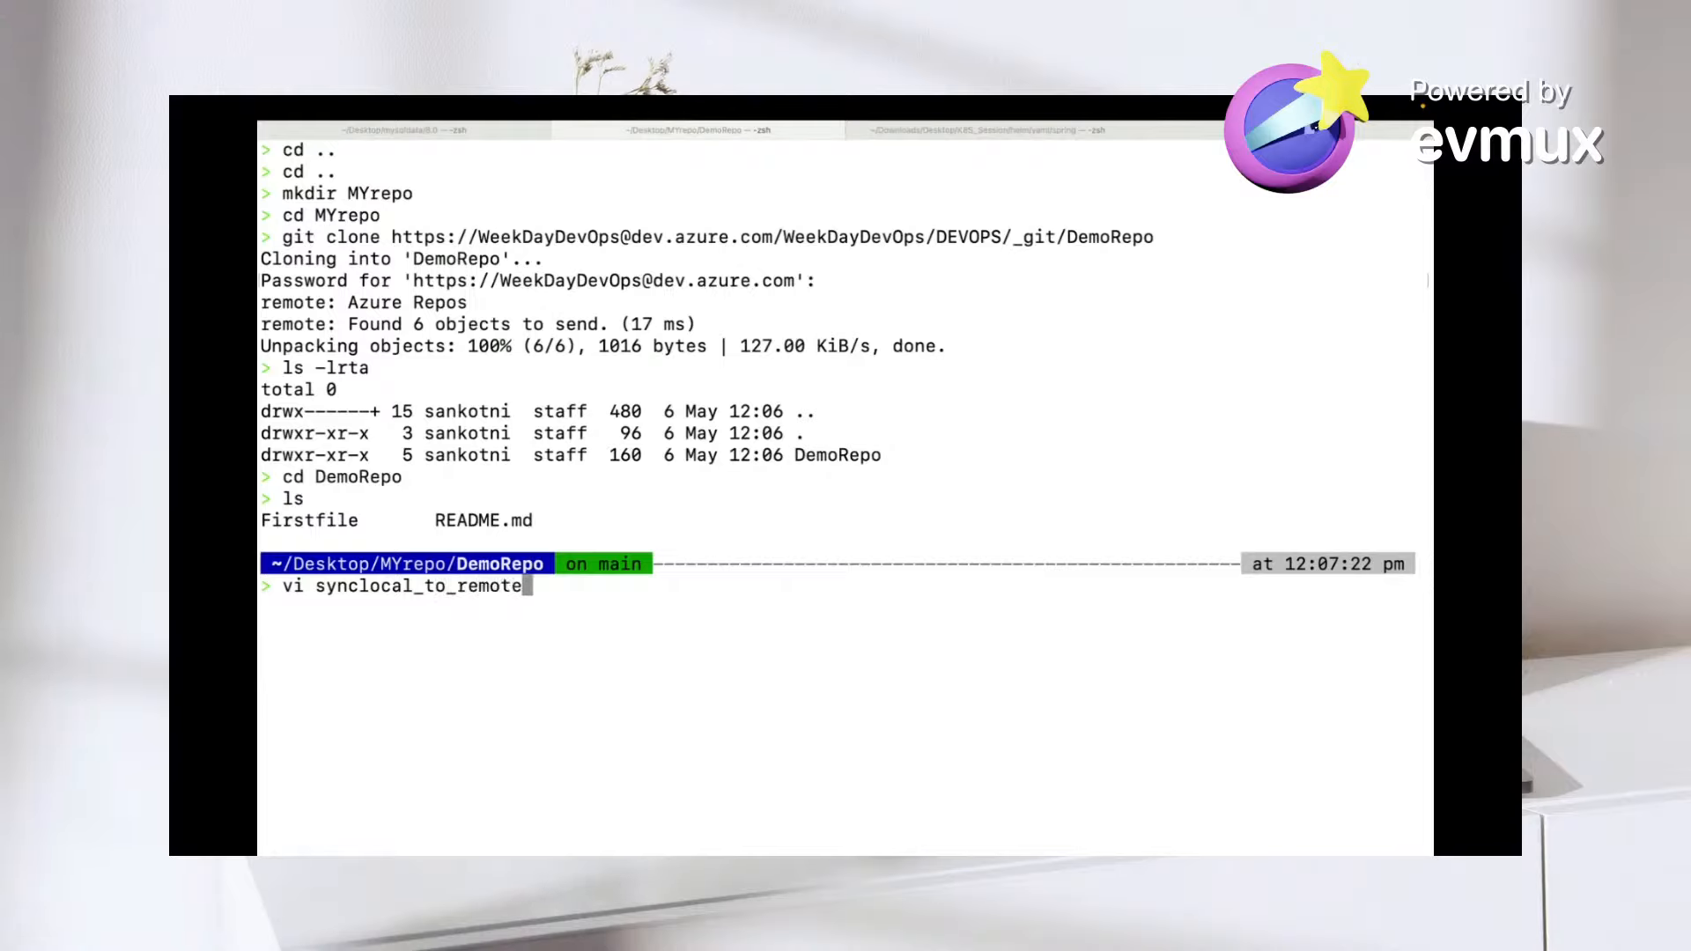
type(".txt")
key("Return")
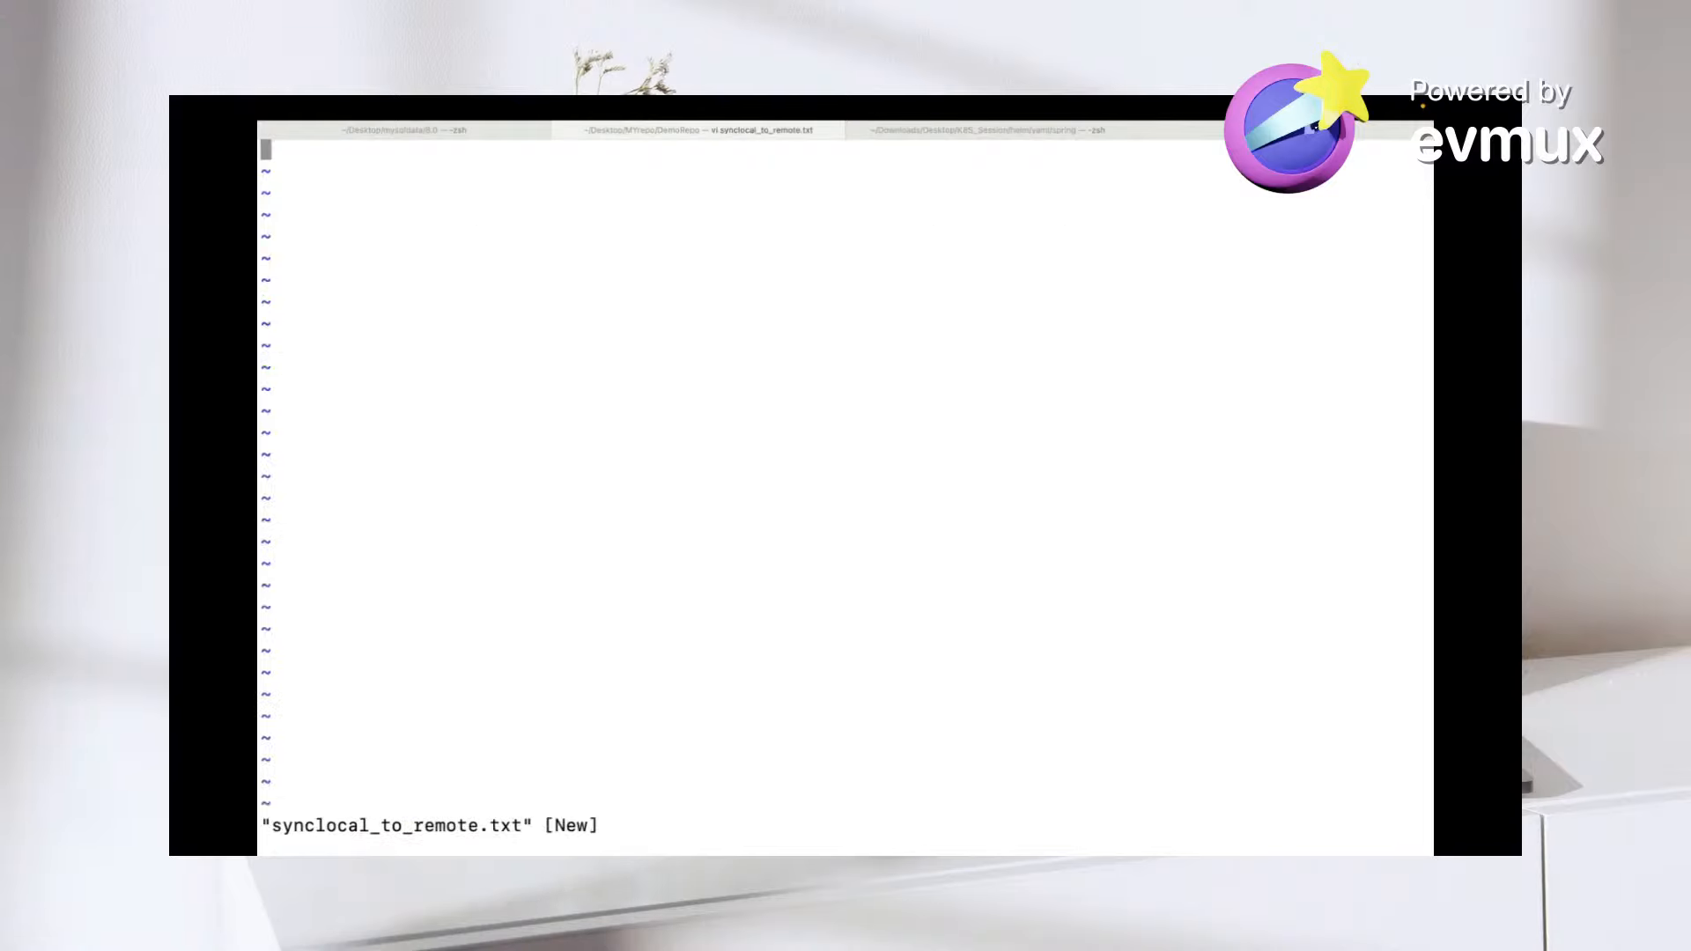
- Enter the text "this is the example for" on the first line of synclocal_to_remote.txt
type("i r")
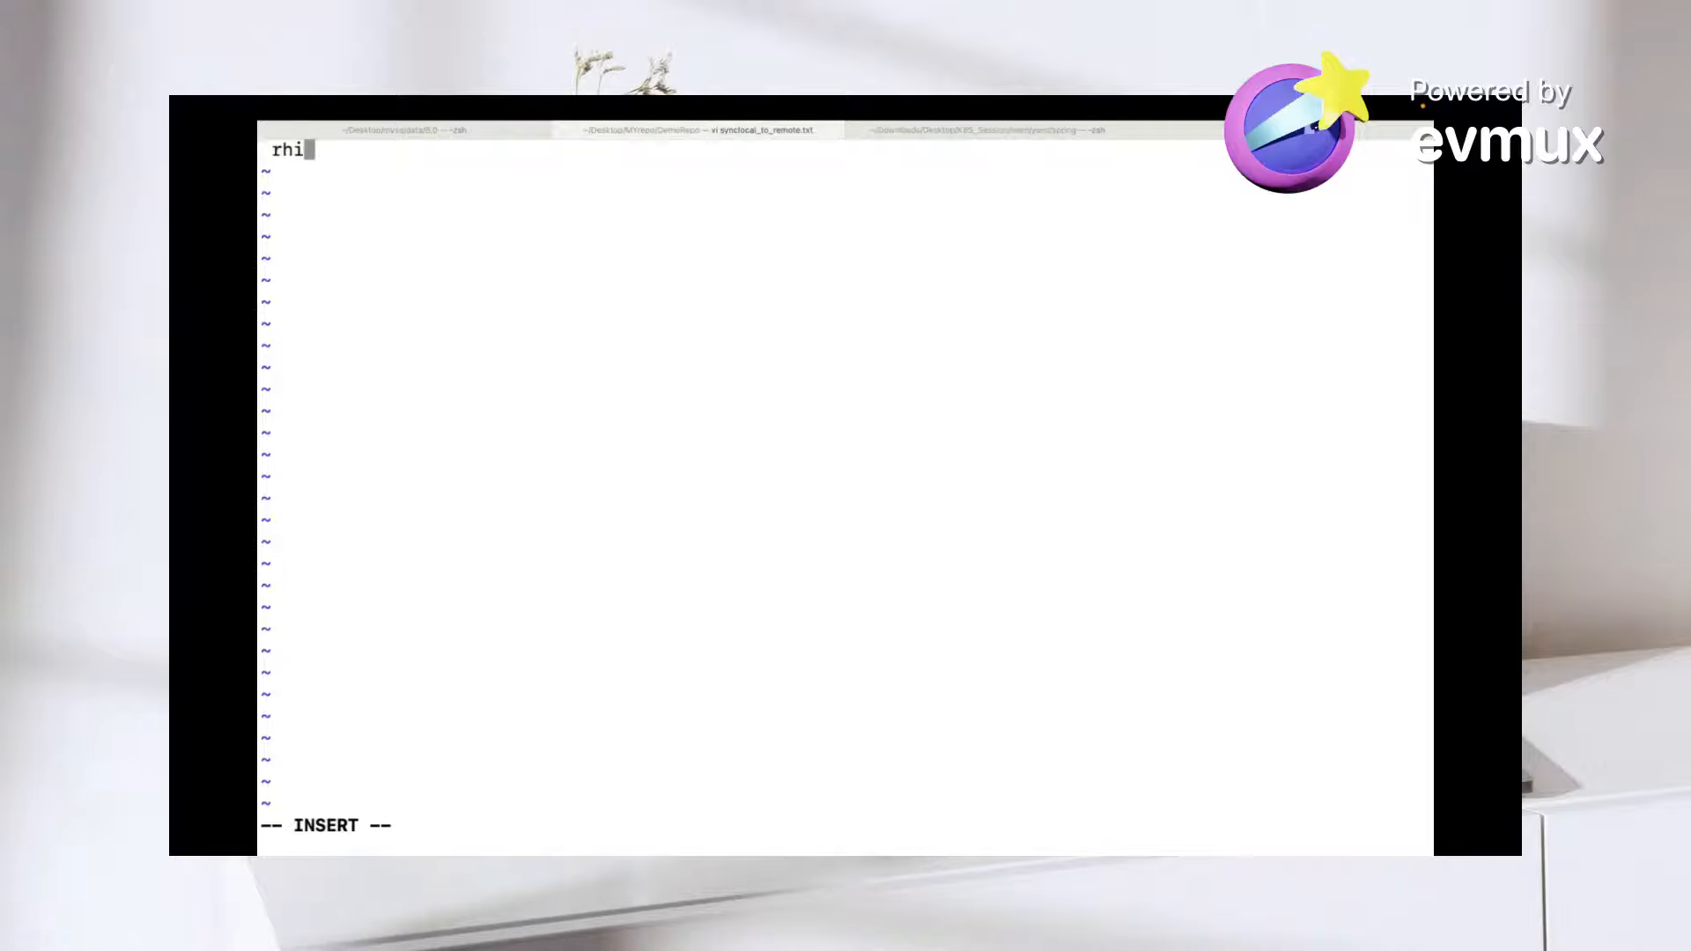
key("BackSpace")
type("this is rthe")
key("BackSpace")
key("BackSpace")
key("BackSpace")
key("BackSpace")
type("the example for")
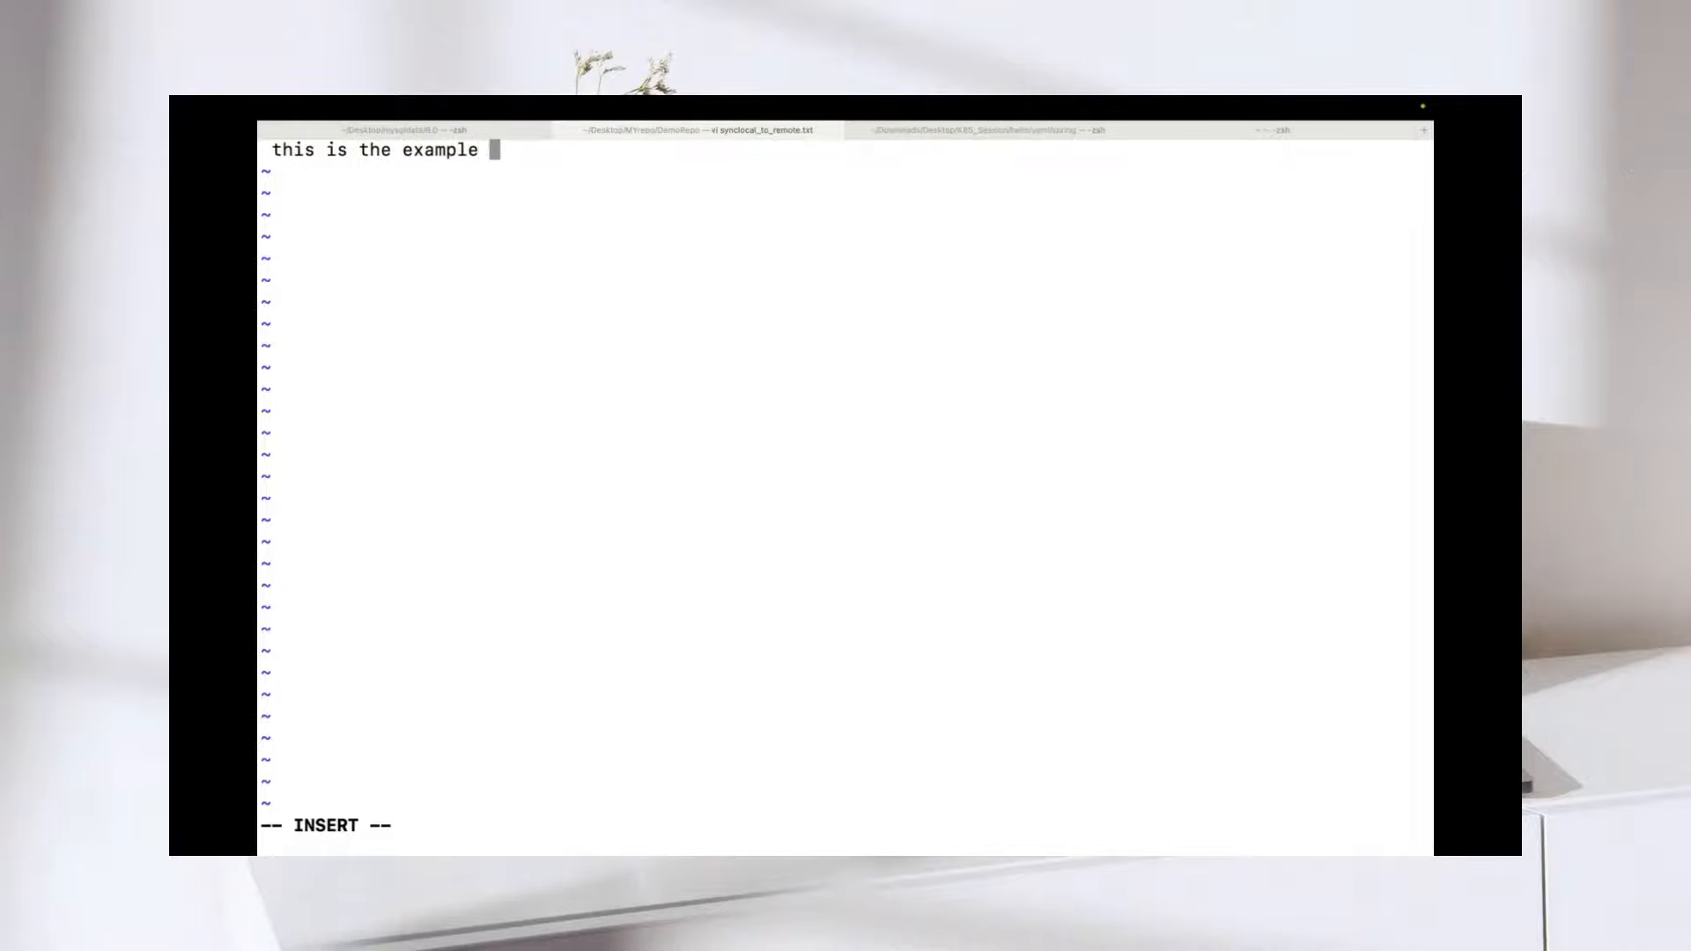
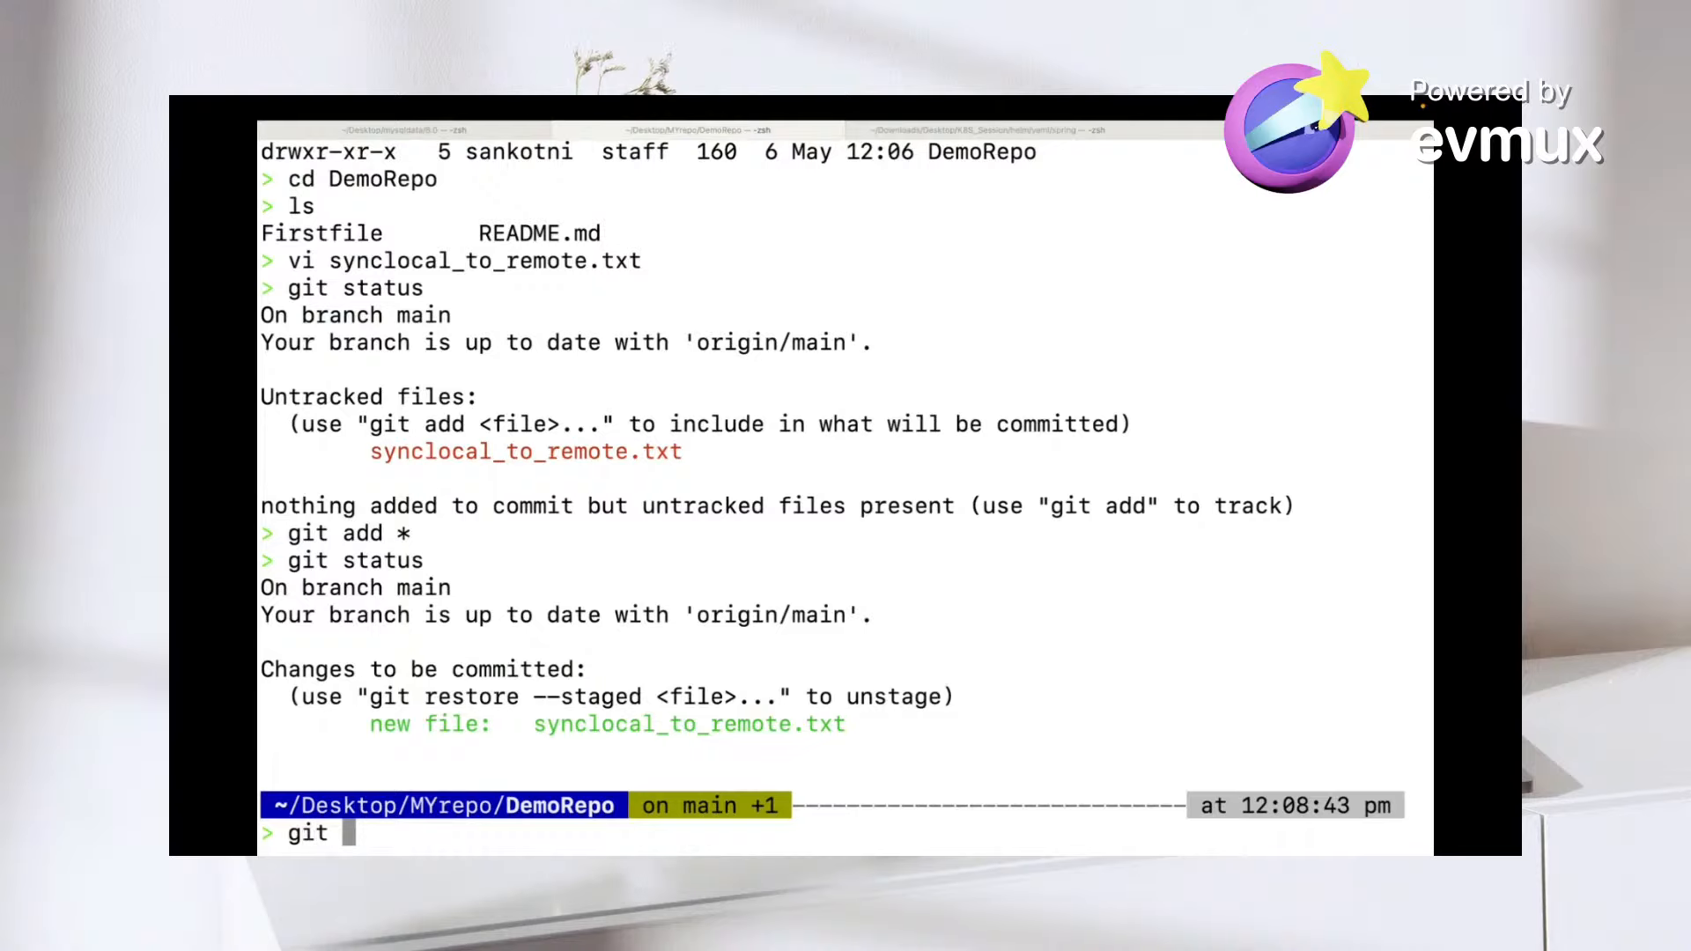
- Commit the staged synclocal_to_remote.txt with the message "commiting local files"
type("commit -")
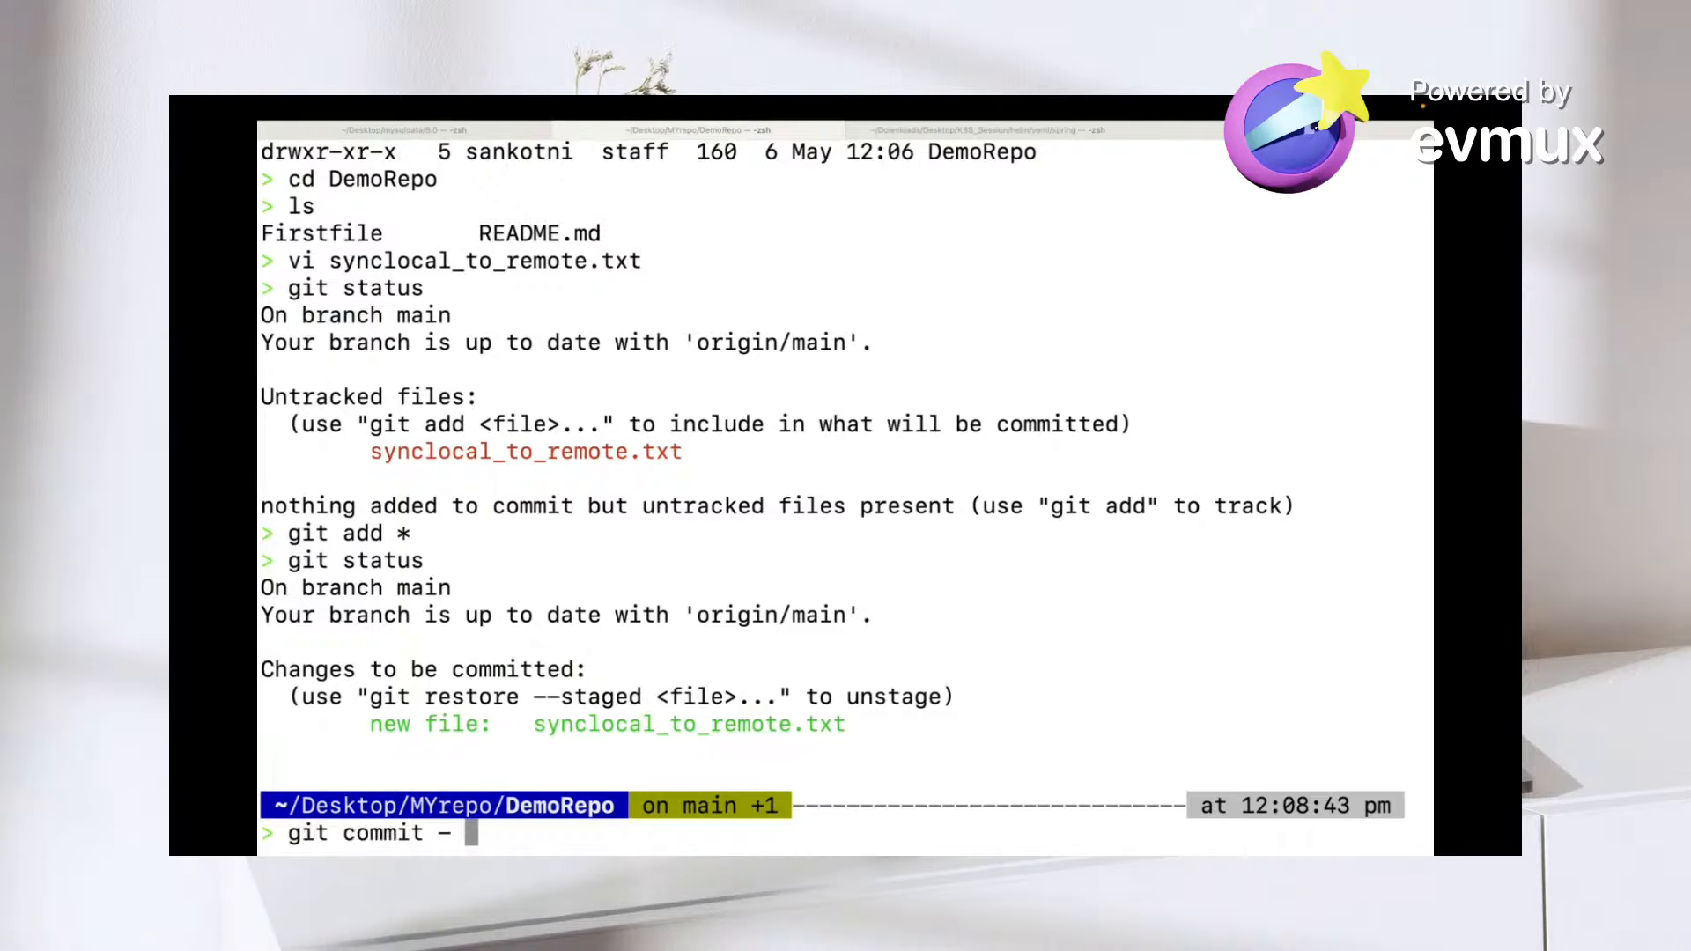
key("BackSpace")
type("m")
type(" \"commingti")
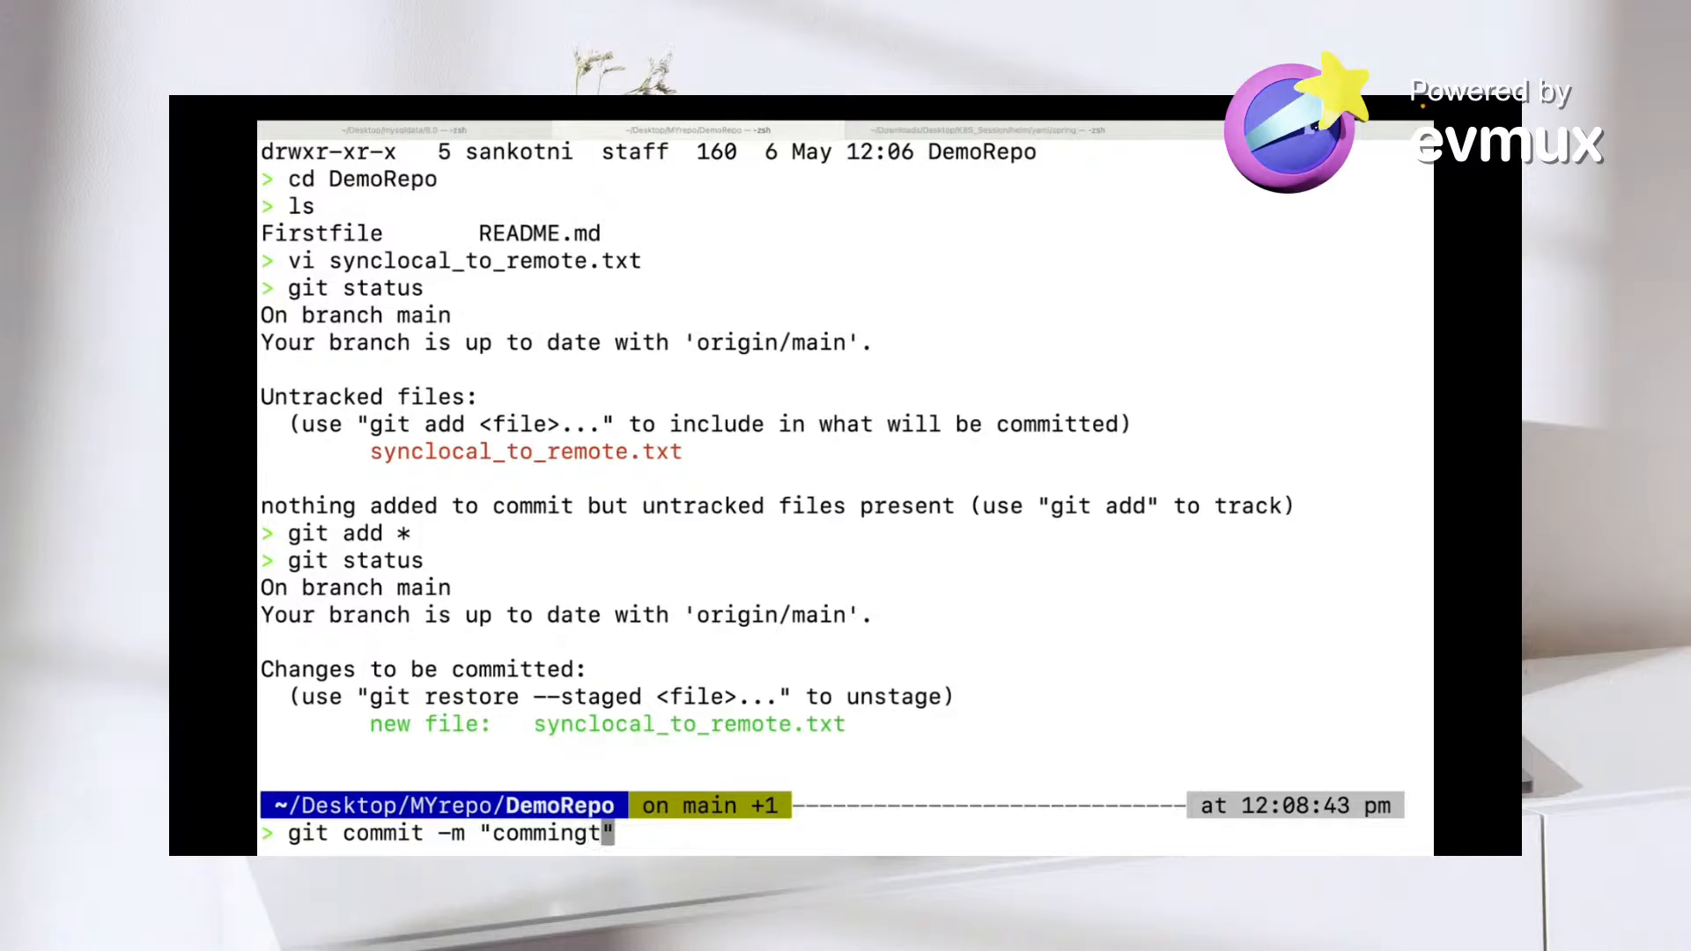
key("BackSpace")
key("BackSpace")
key("BackSpace")
key("BackSpace")
type("ting ")
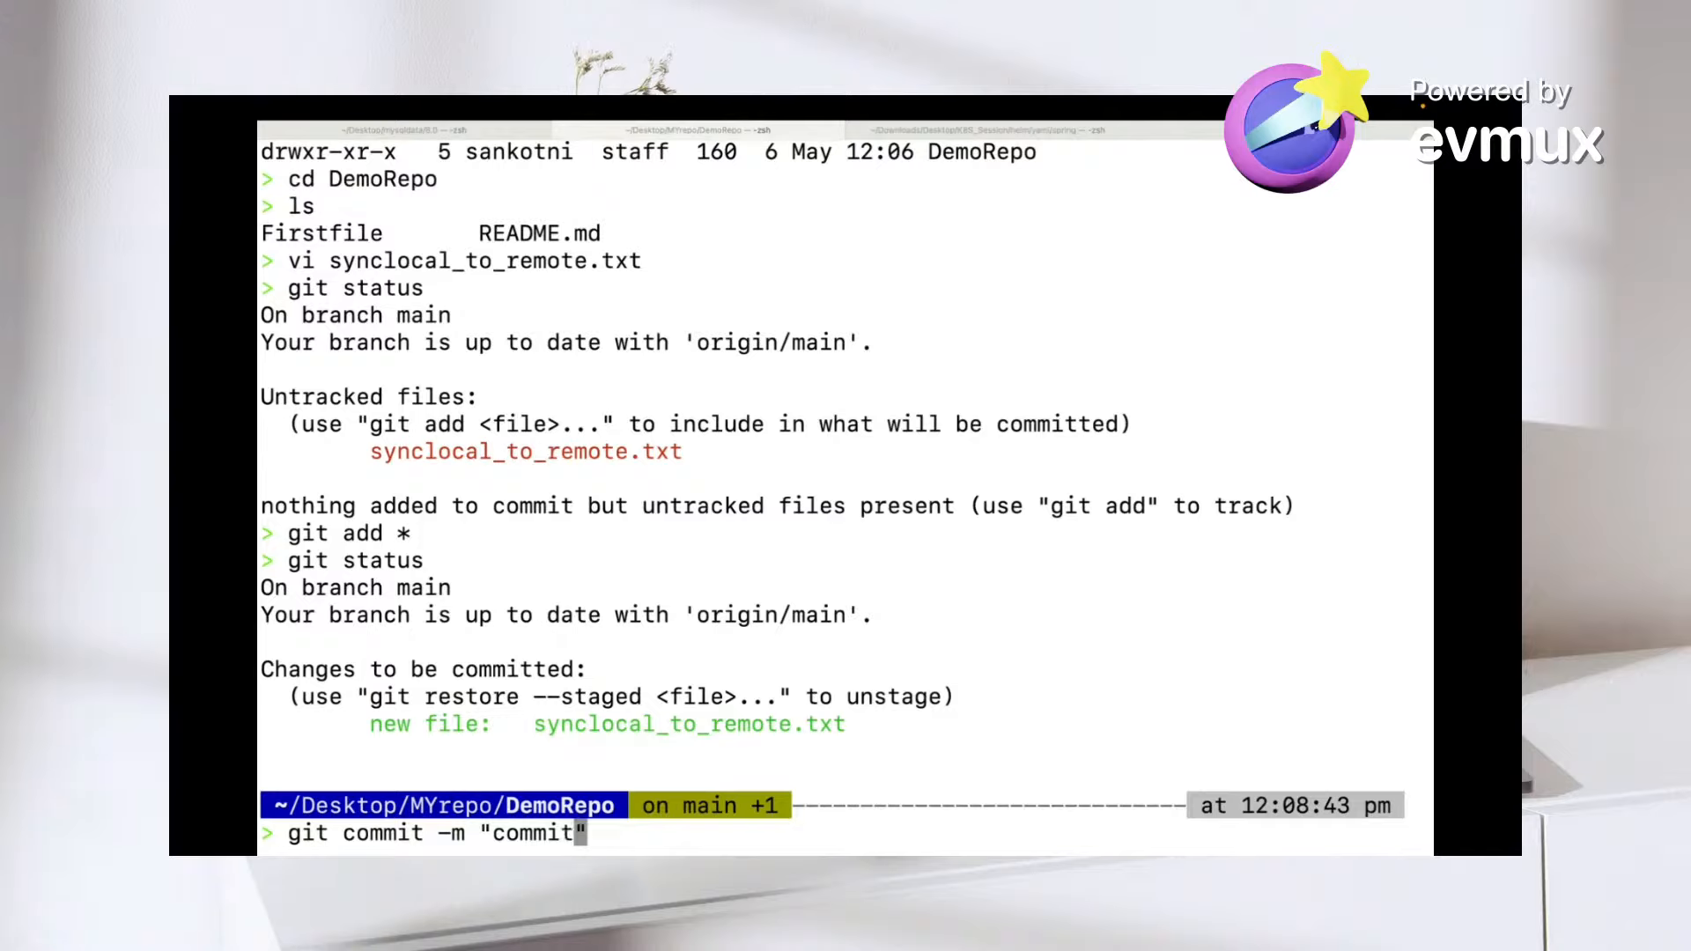
type("t")
key("BackSpace")
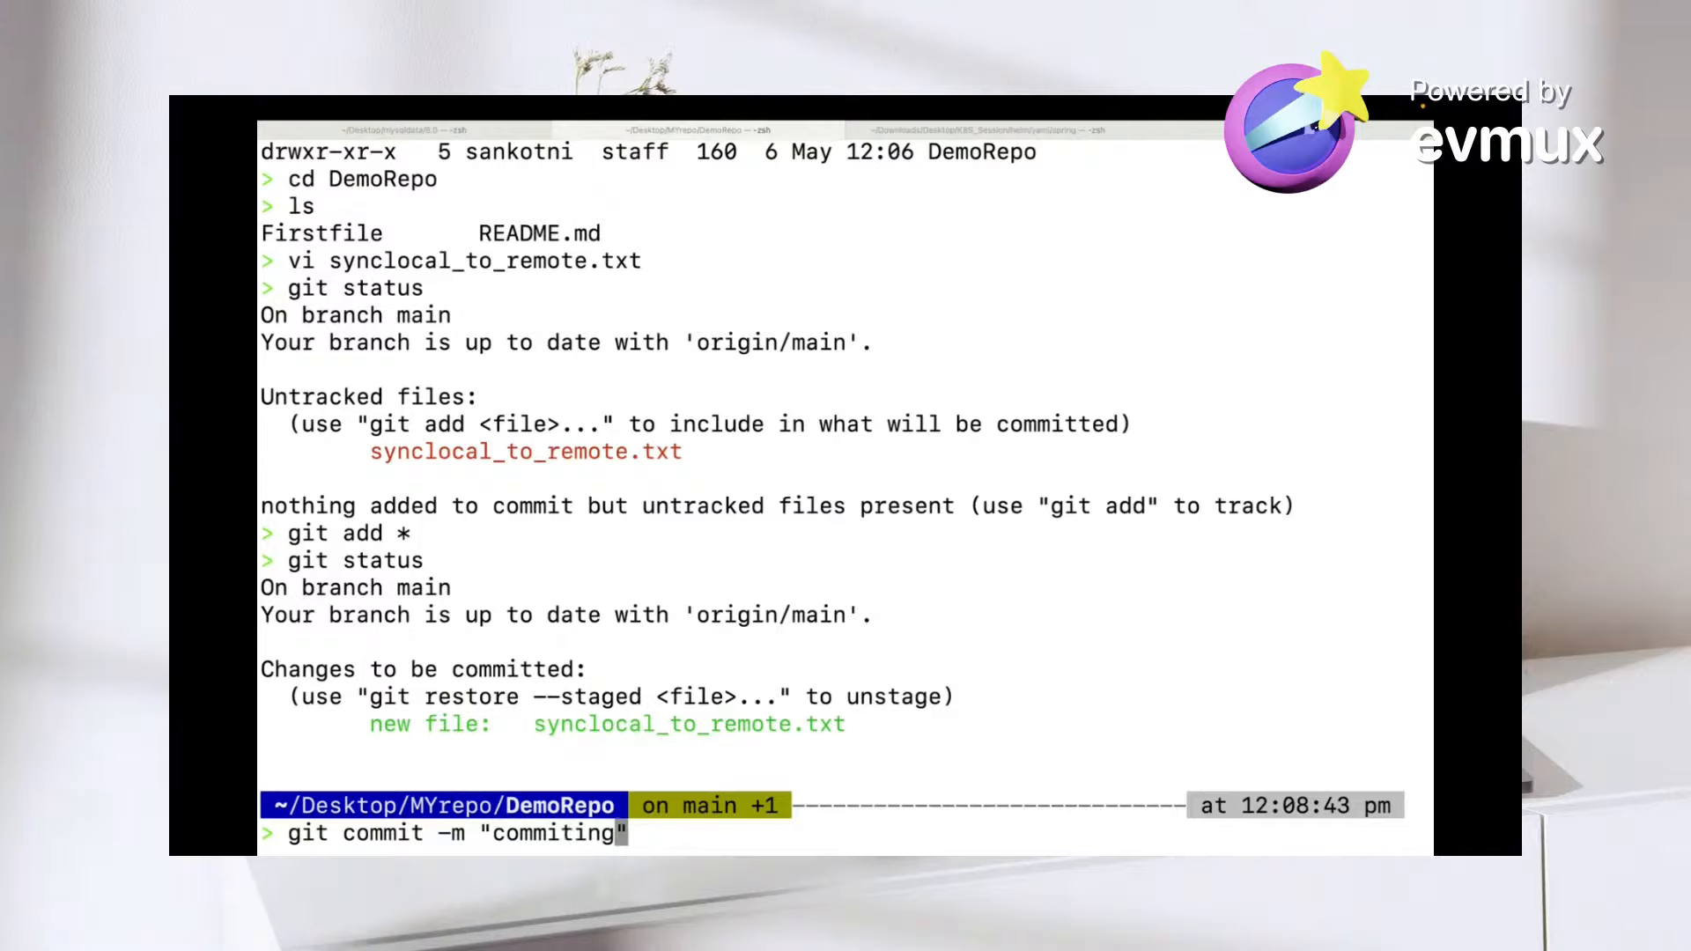
type("local files")
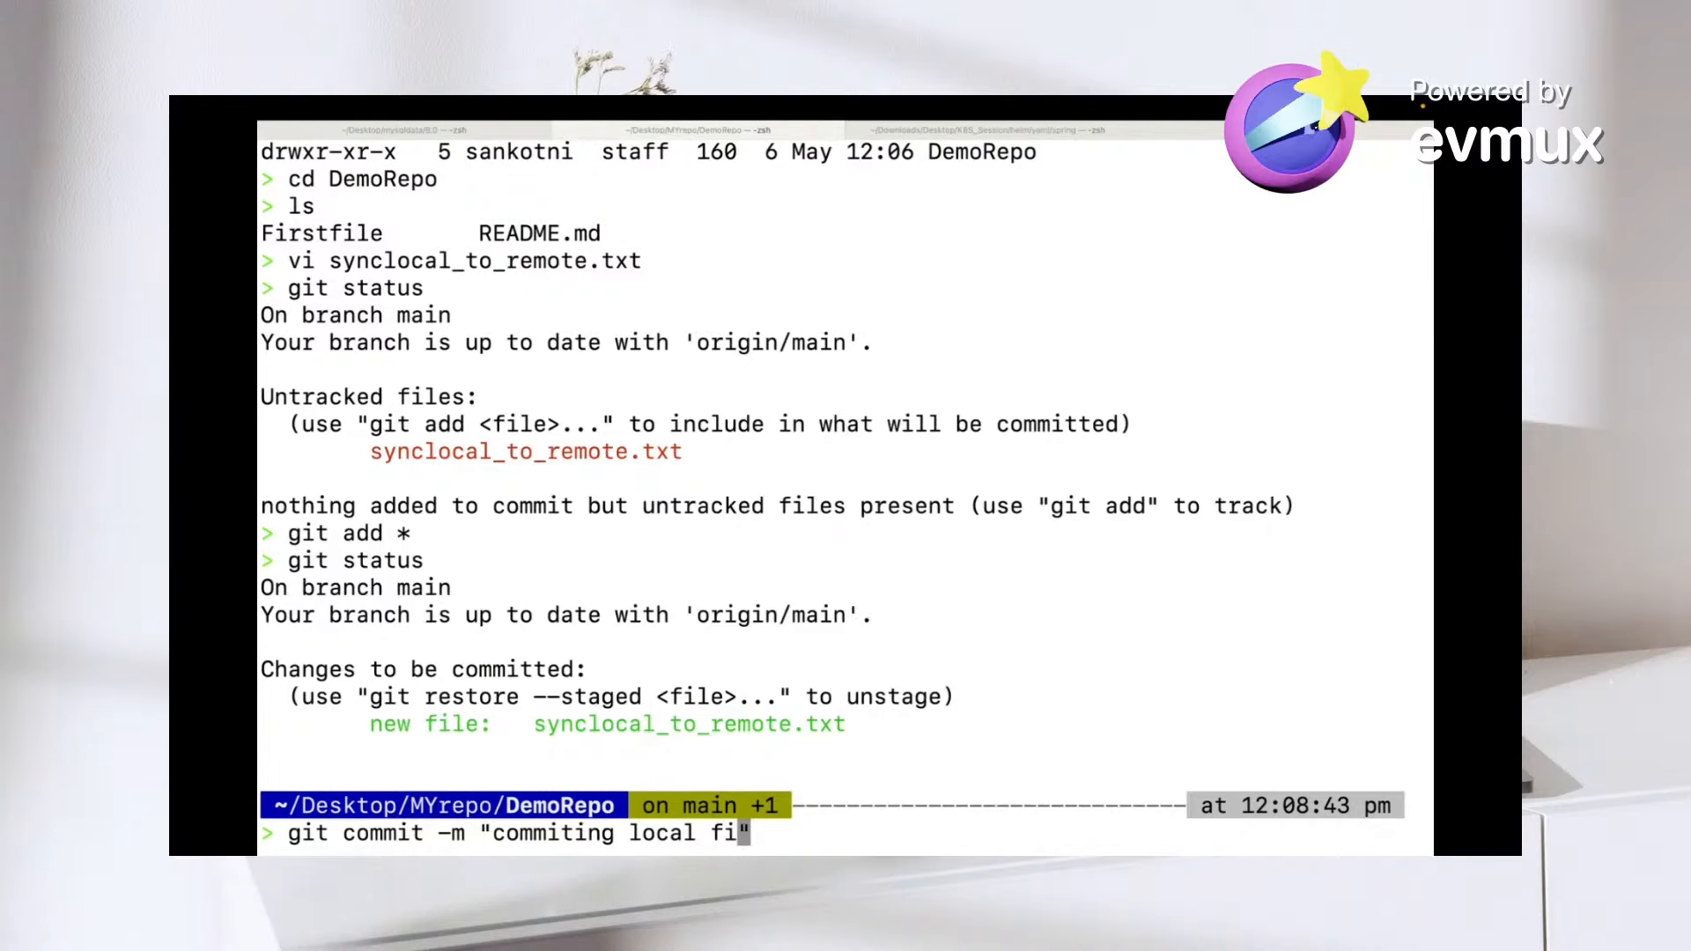
key("Return")
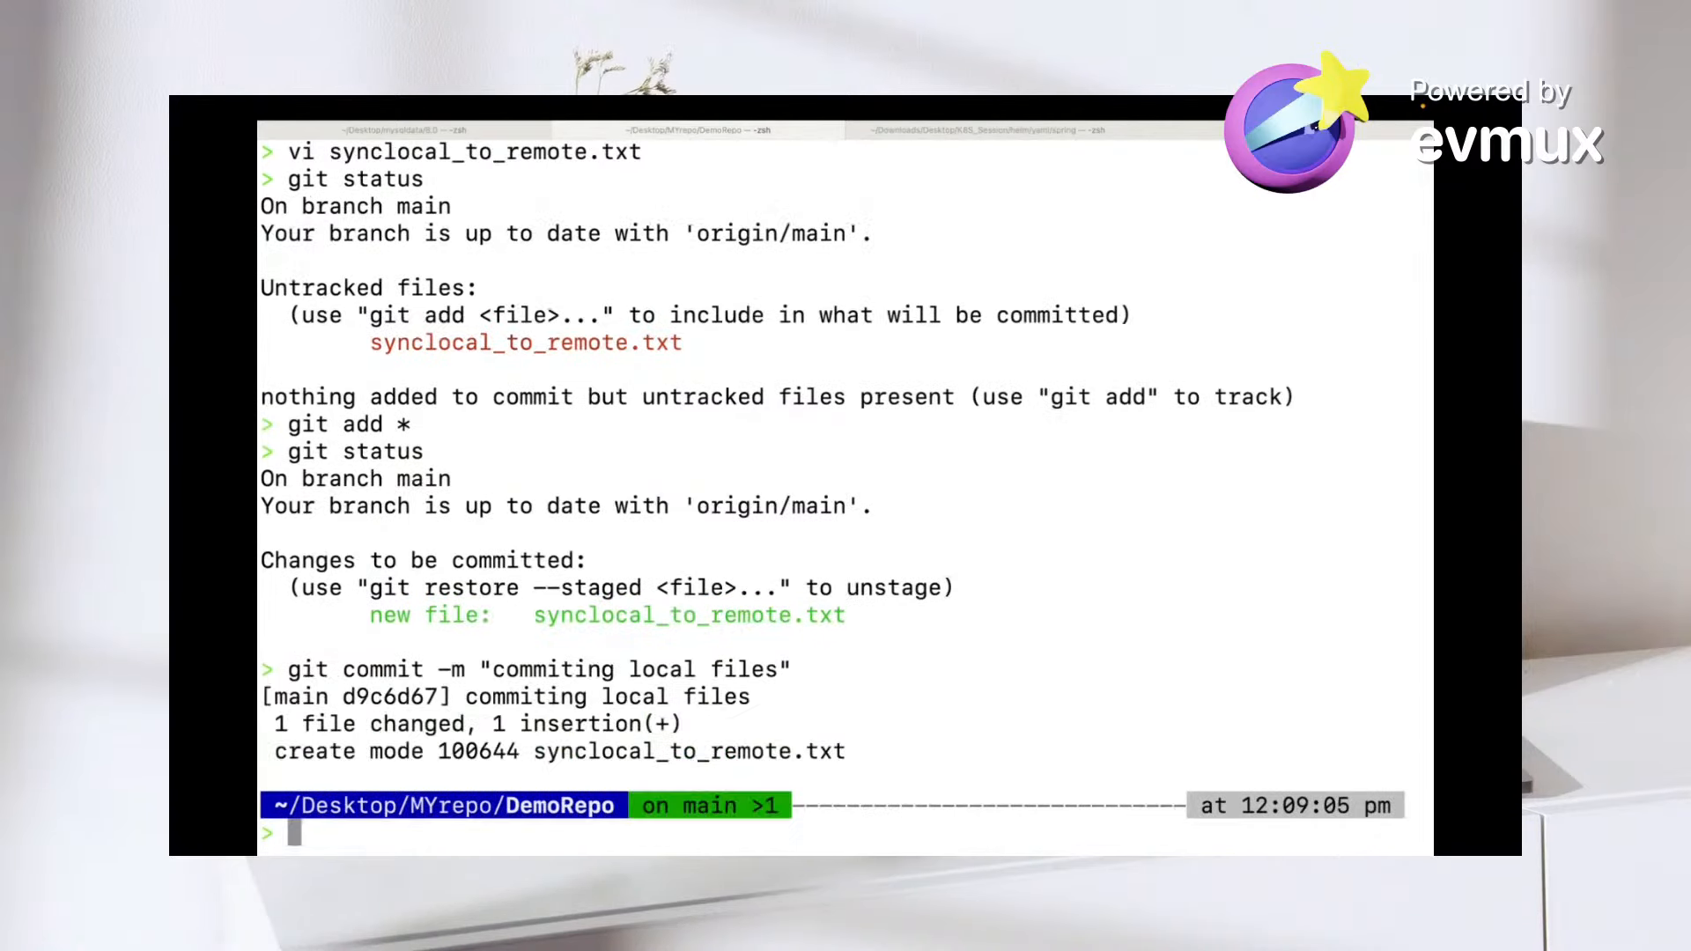
- Push the local commit to the remote DemoRepo with git push
type("git push")
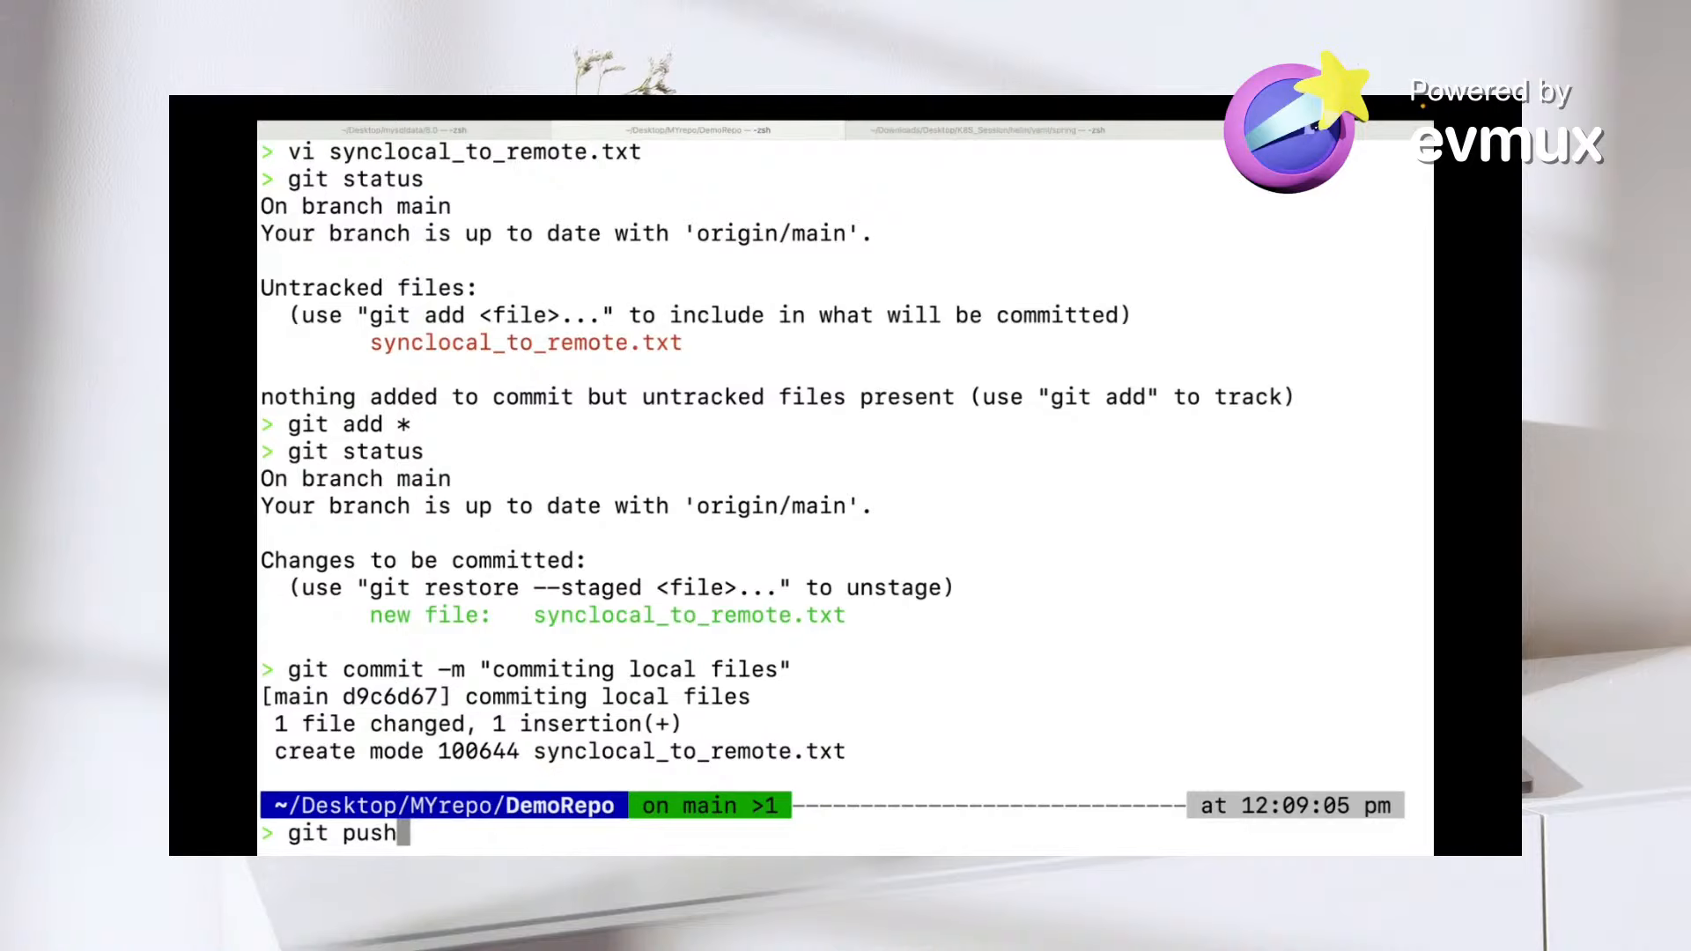
key("Return")
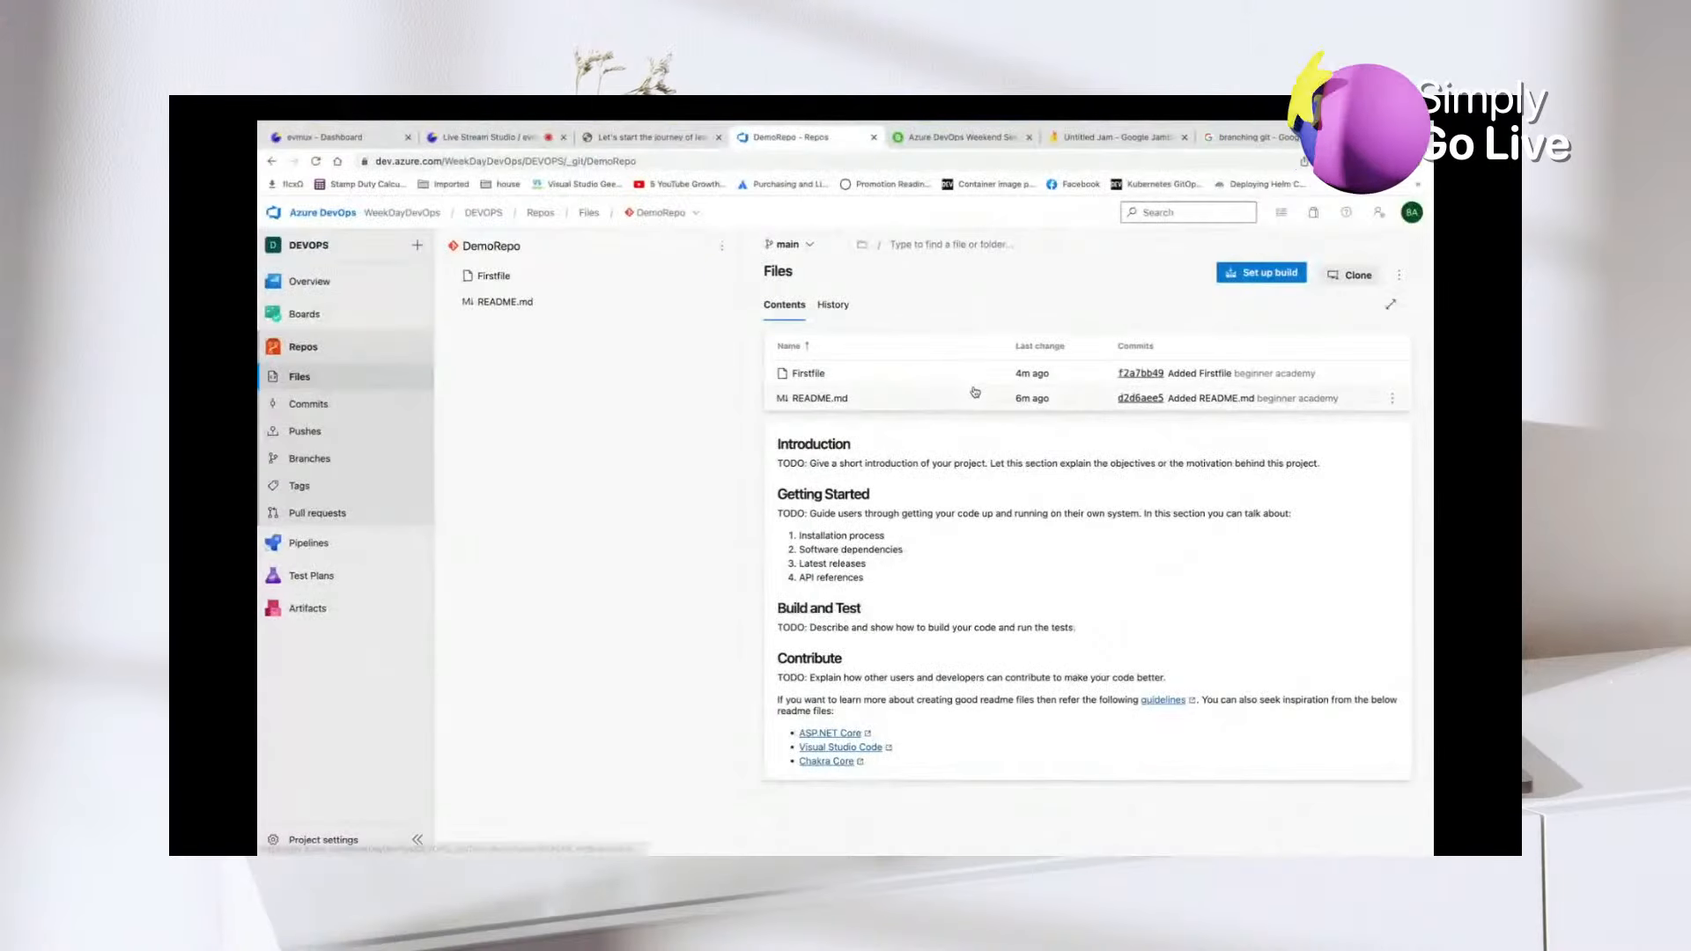
- In the browser, refresh DemoRepo's files, check the contents of synclocal_to_remote.txt, and go back to the file list
left_click(316, 162)
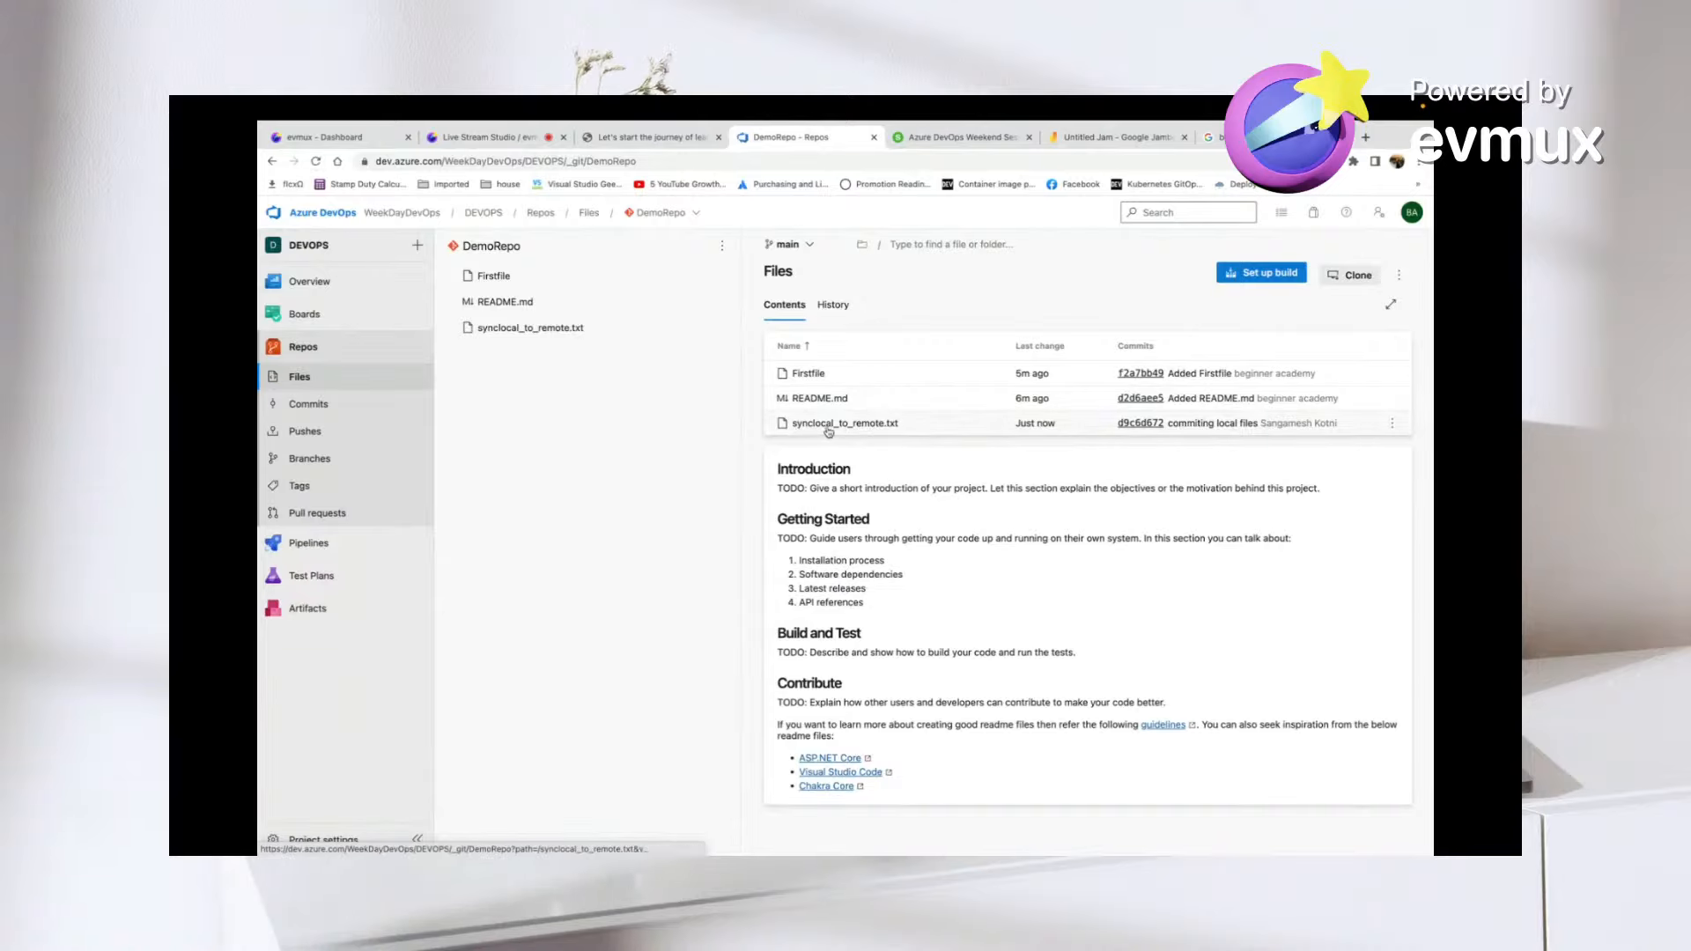
left_click(879, 431)
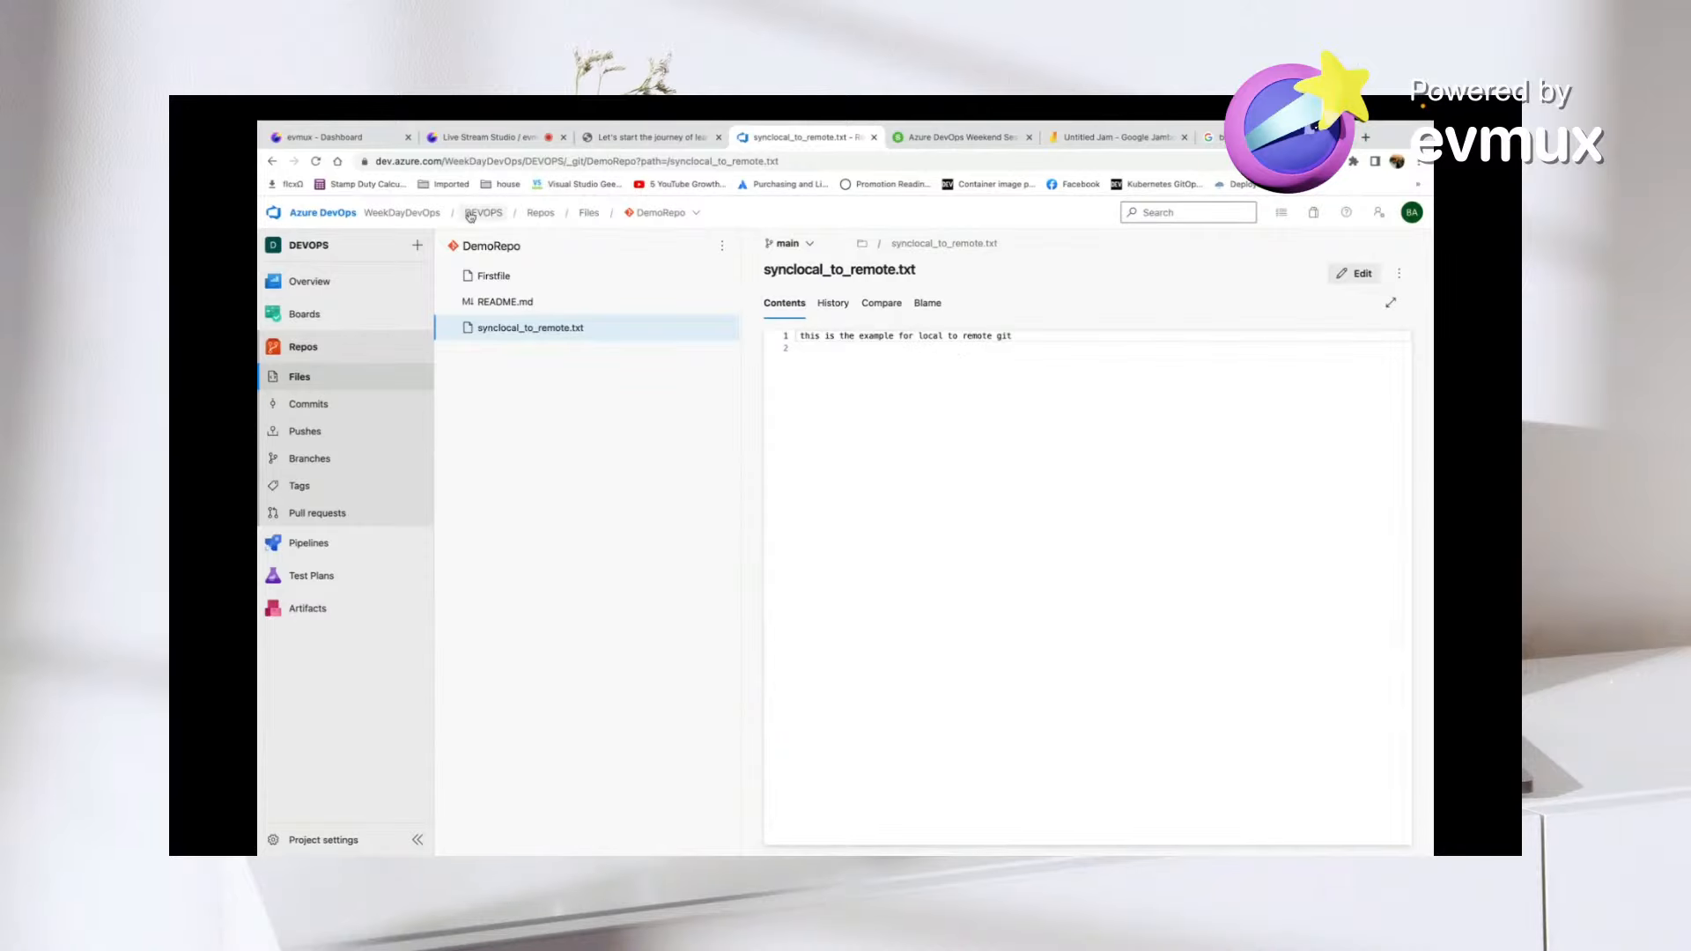
left_click(273, 162)
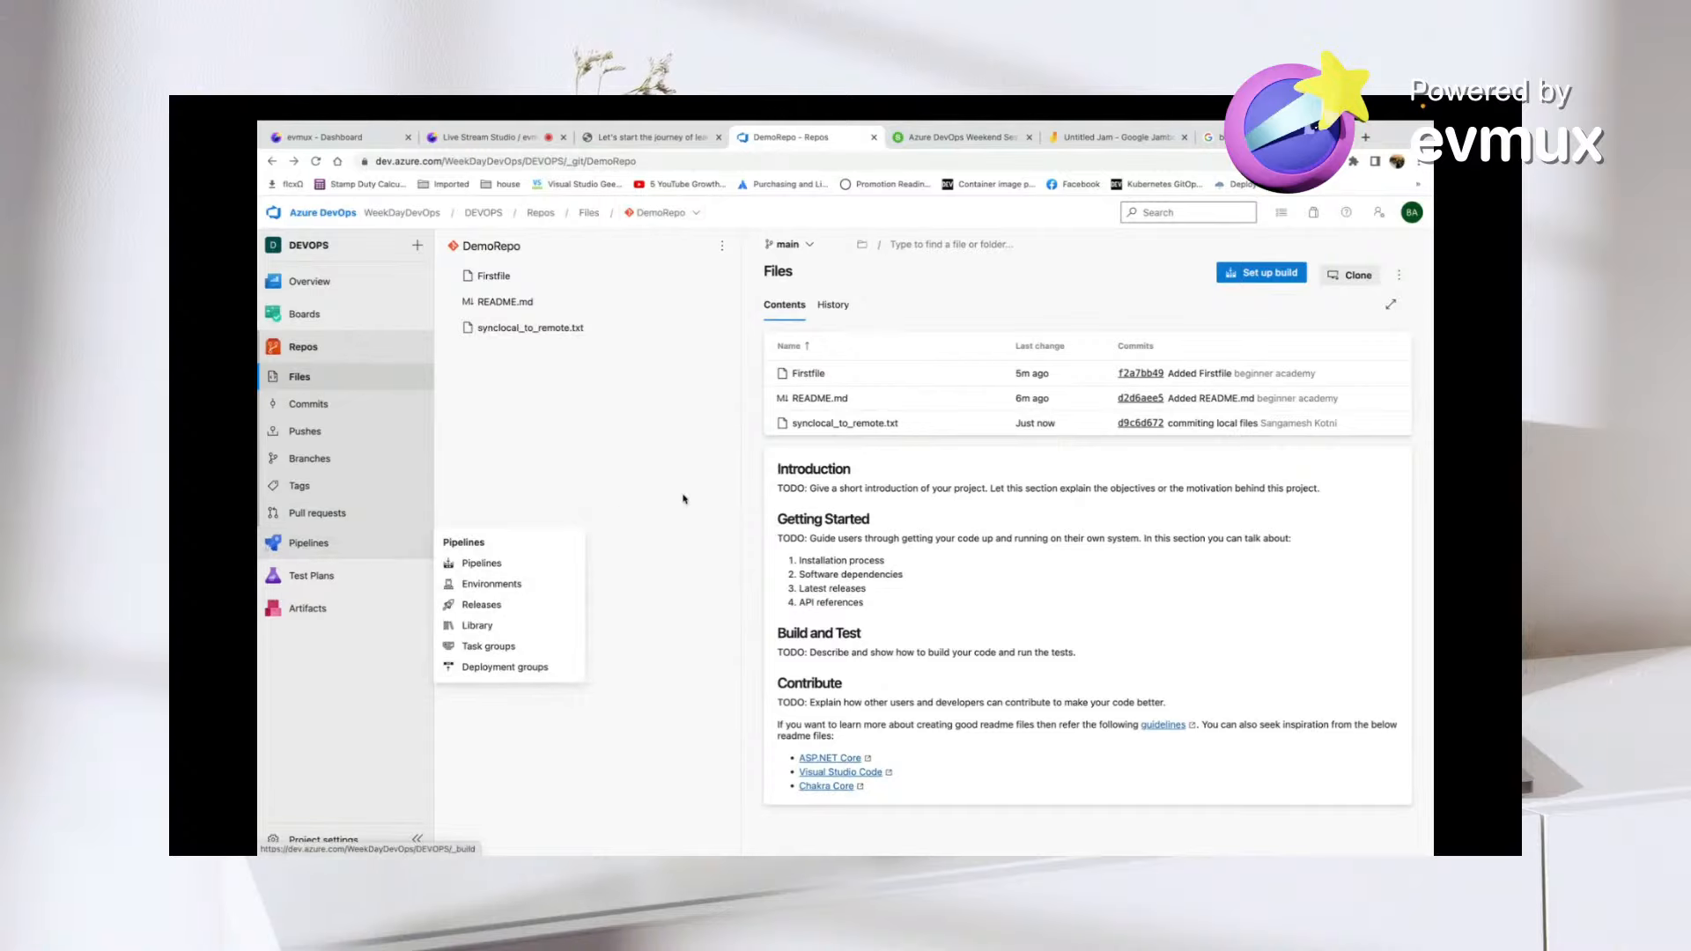
- Create a new file named synch_remote_local.txt in DemoRepo on Azure Repos
left_click(1400, 275)
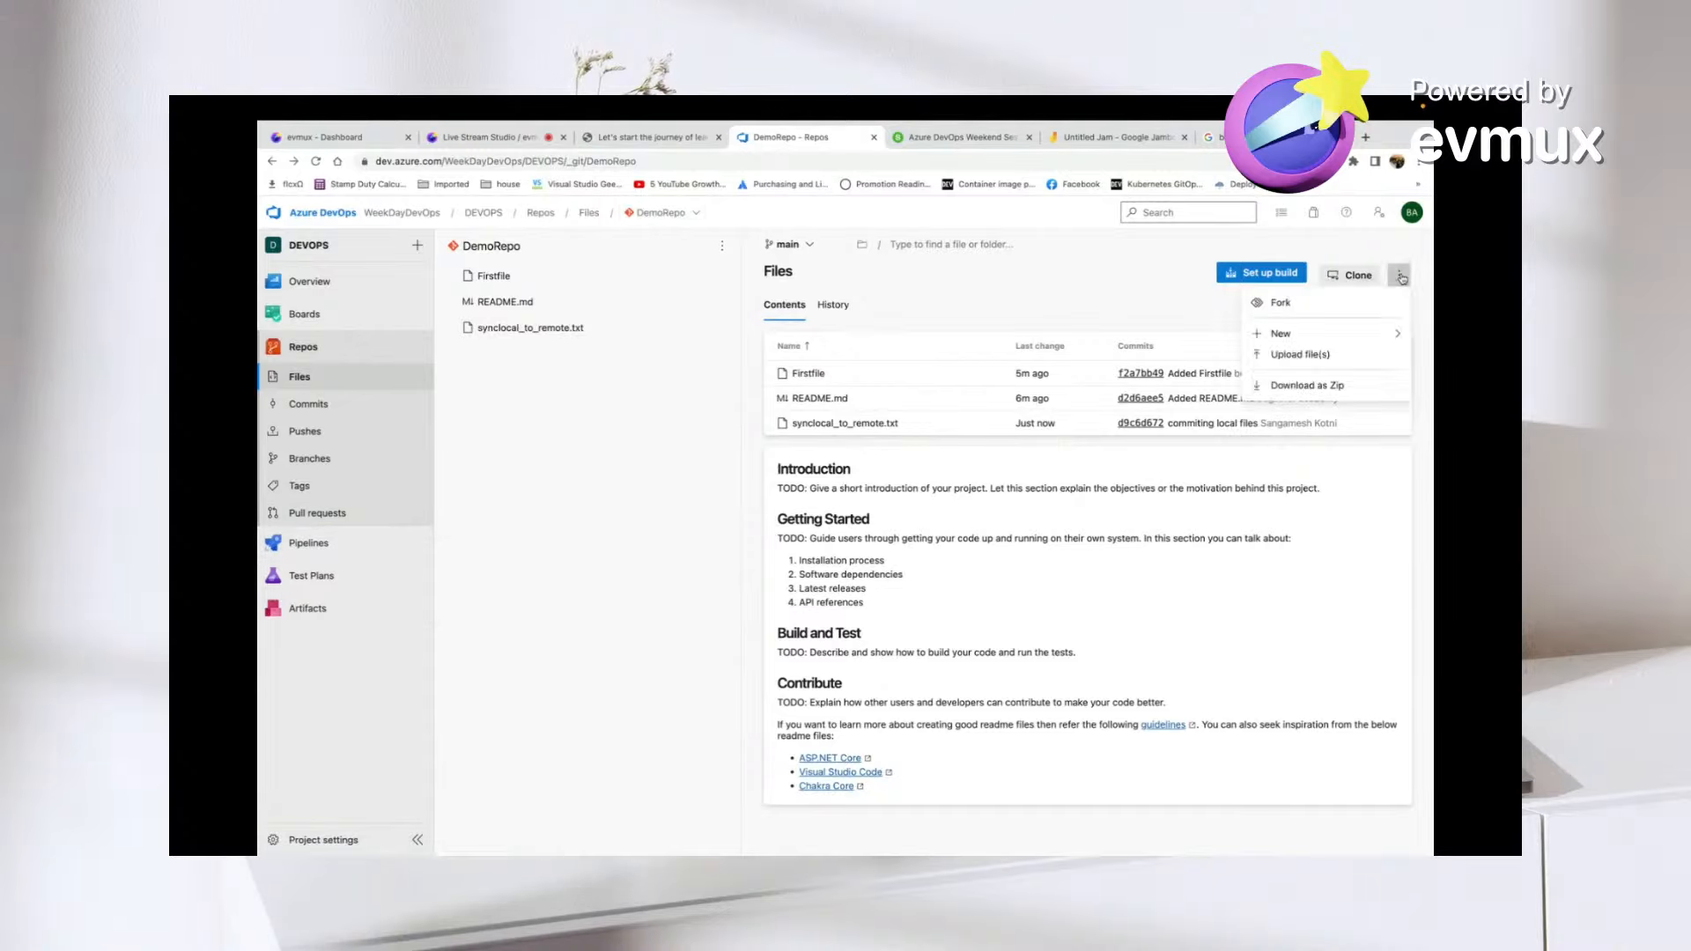
left_click(1187, 338)
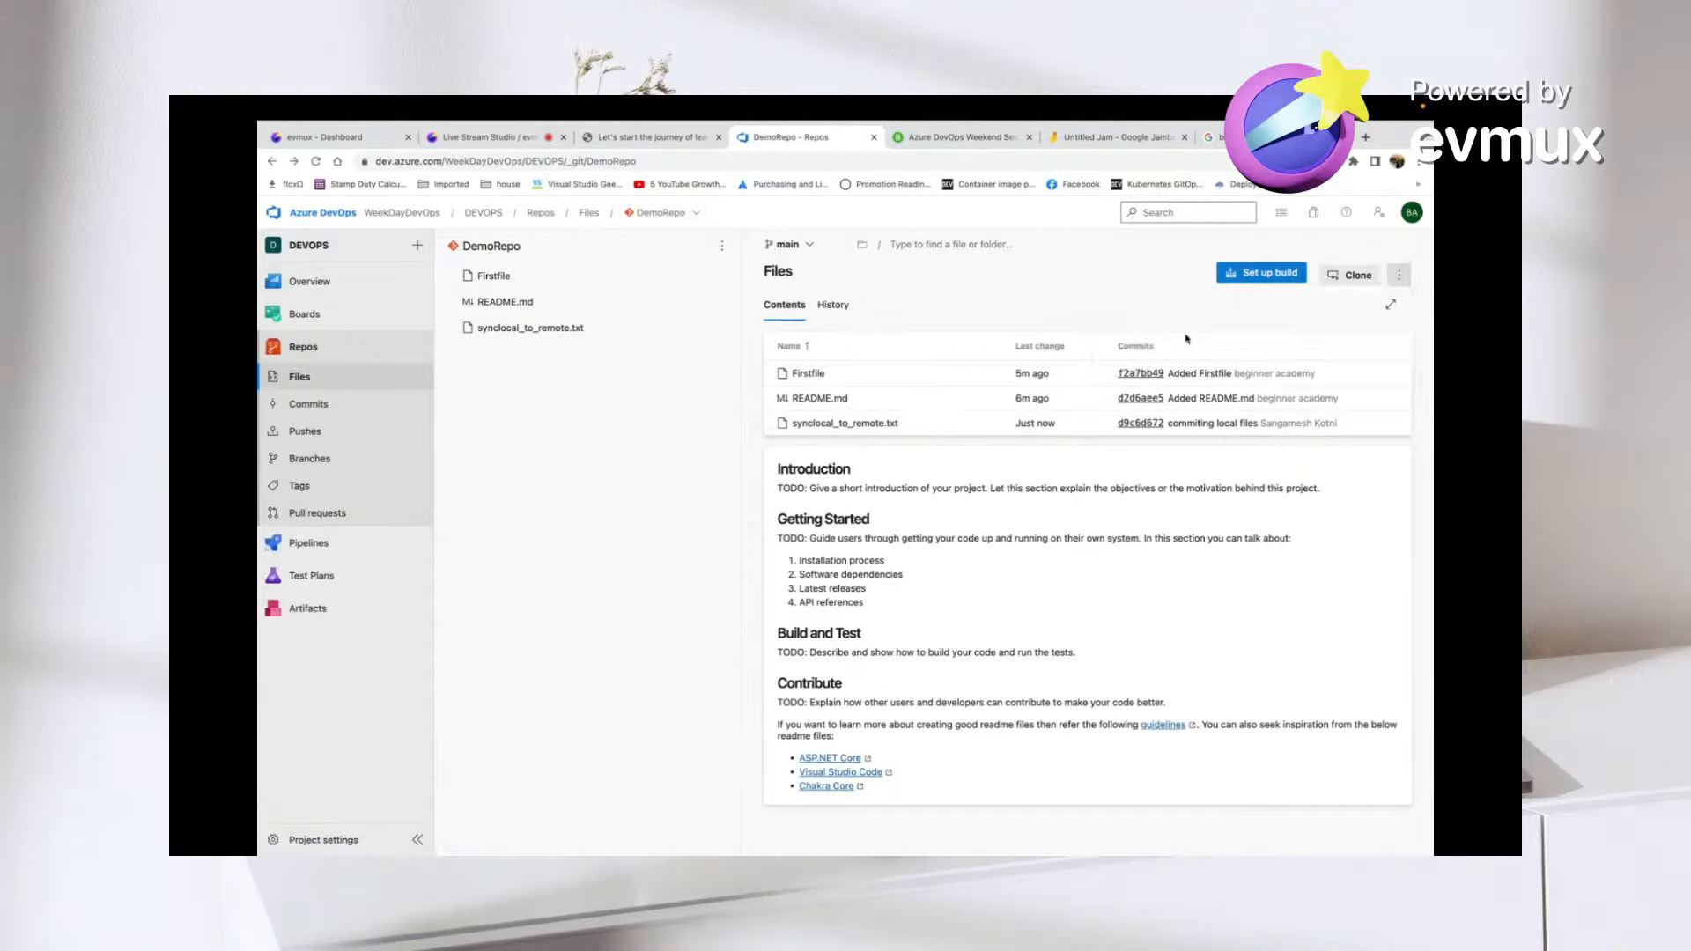
type("sy")
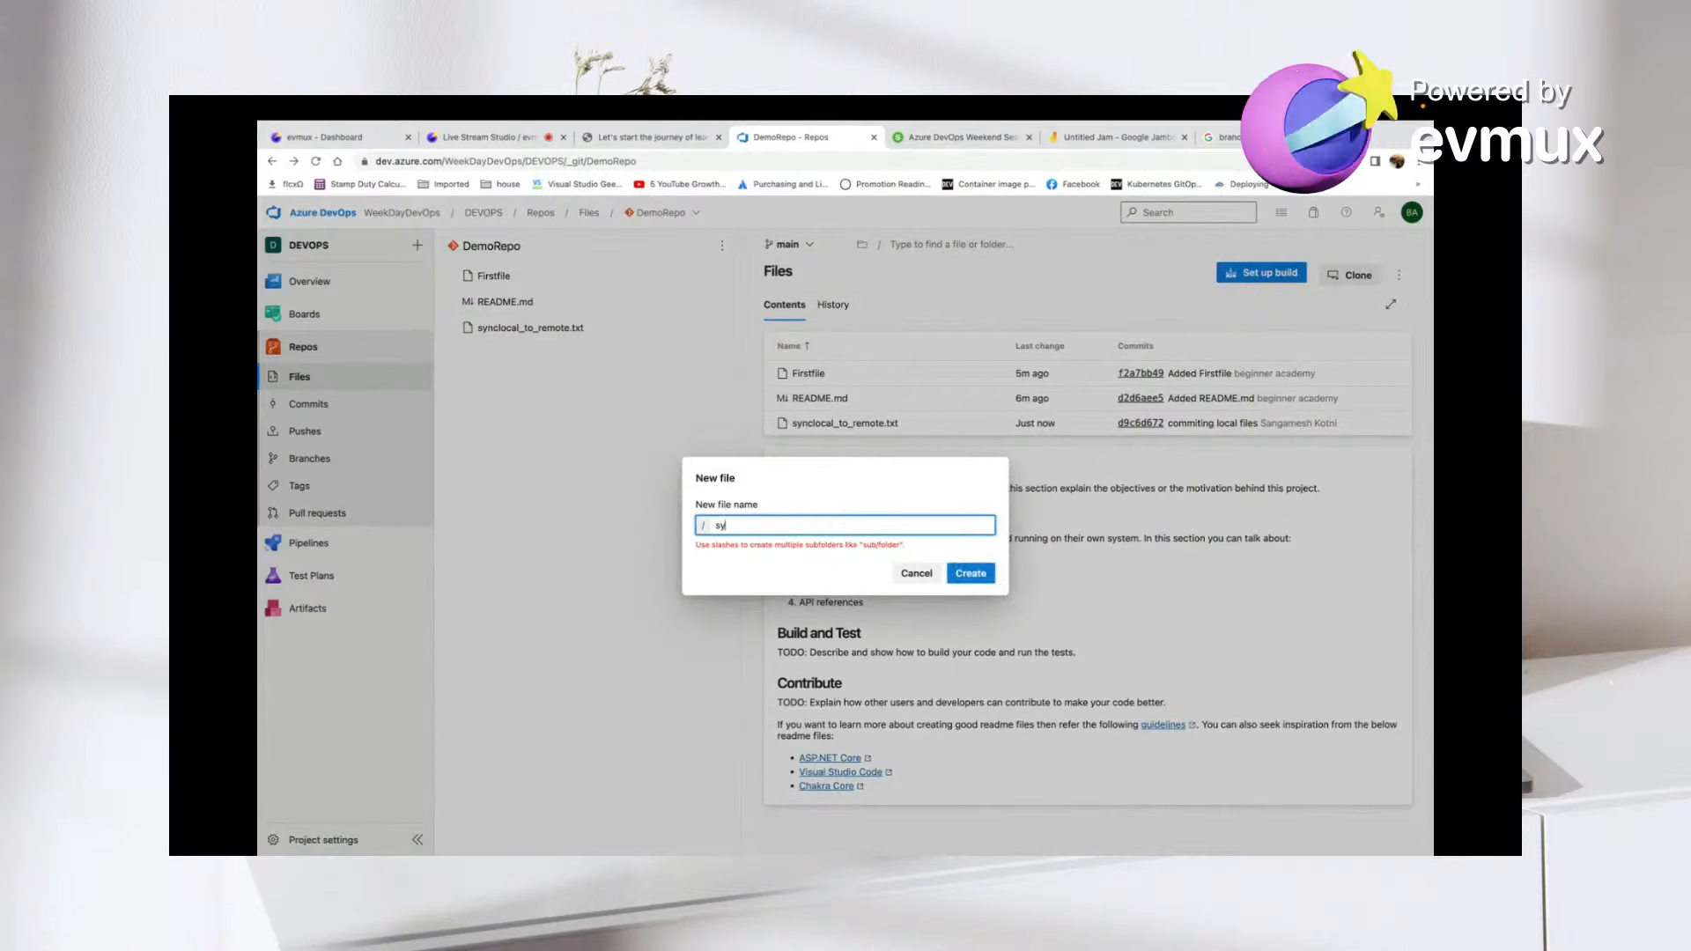
type("nch")
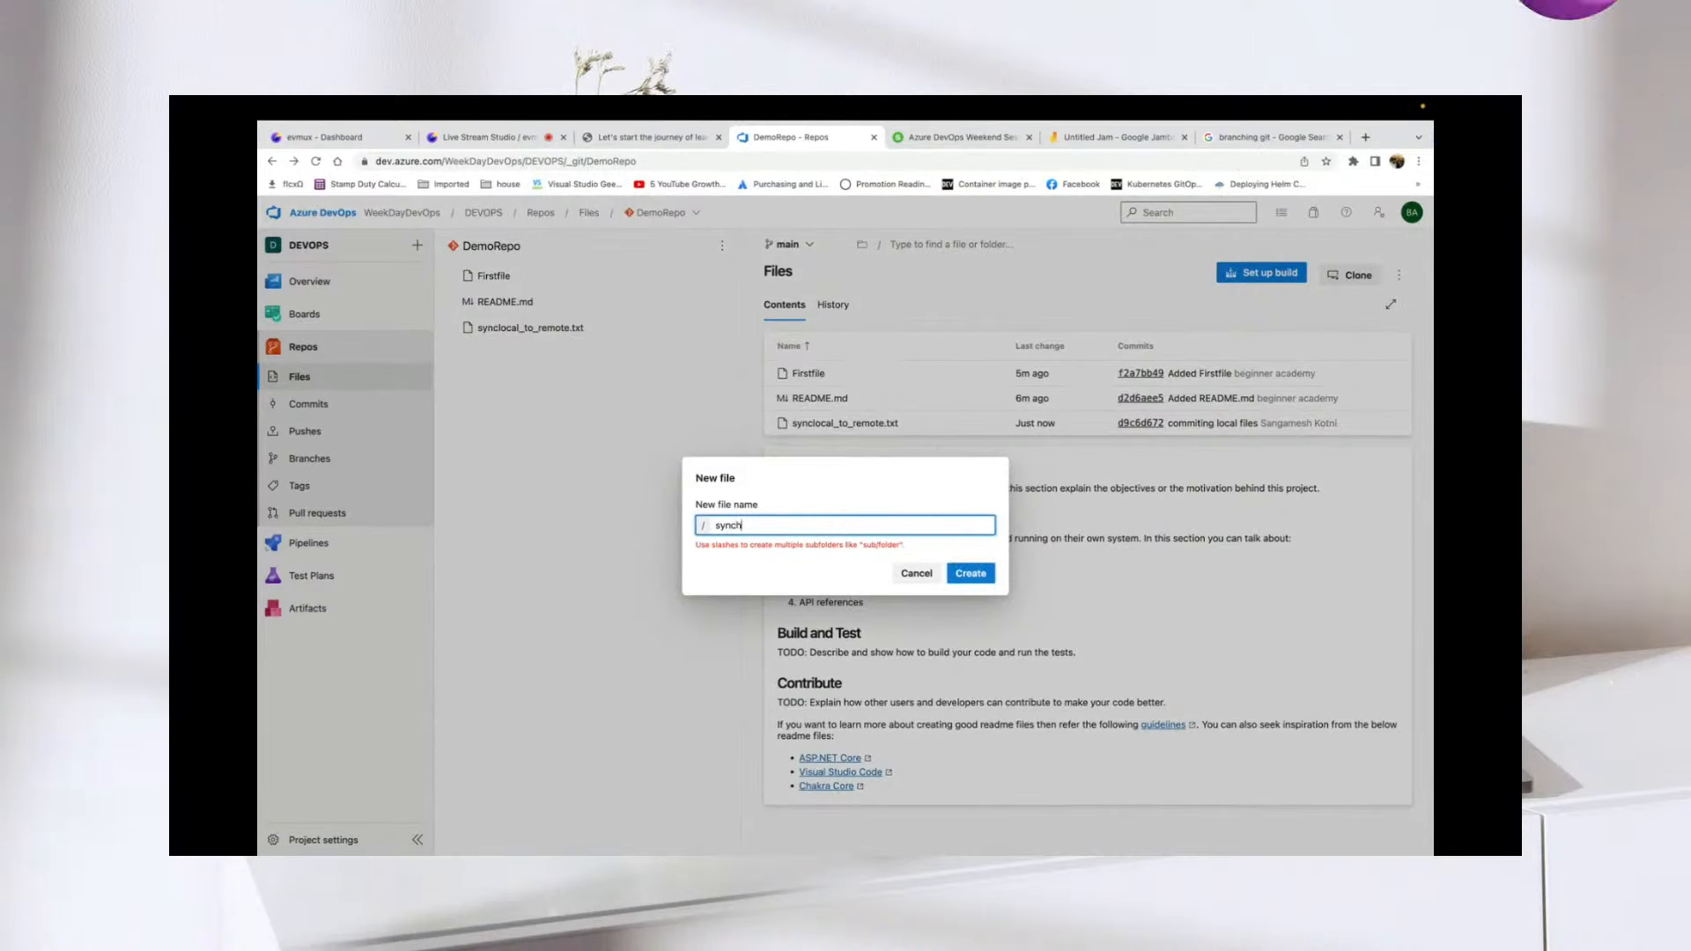
type("_remote")
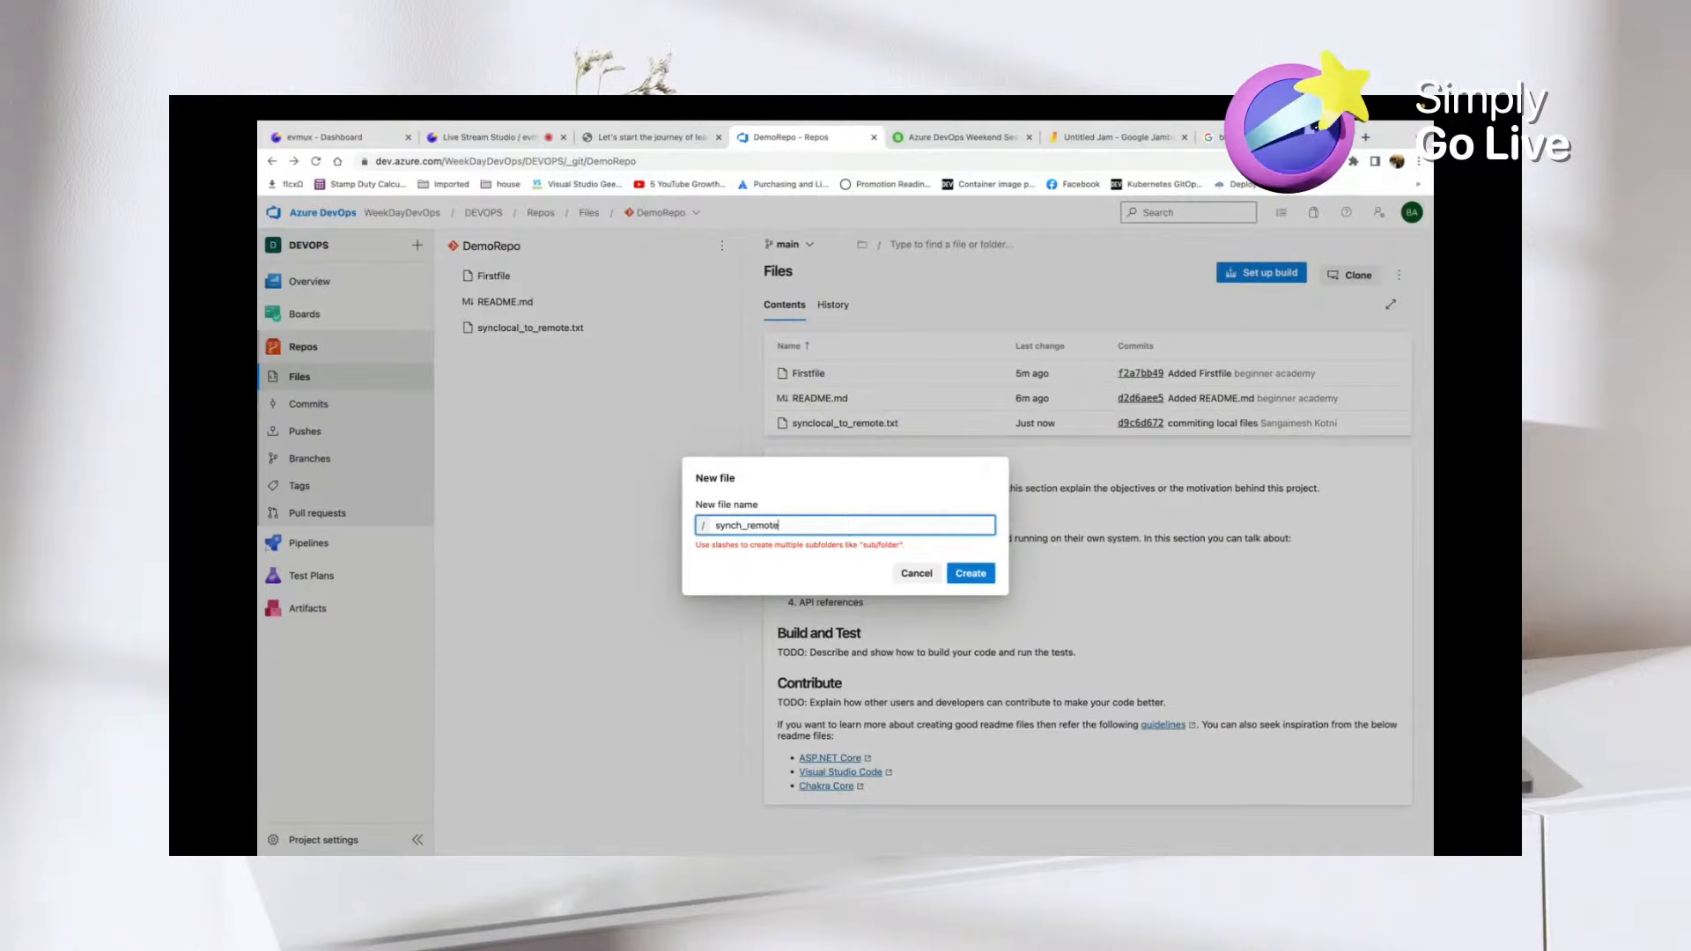
type("_local_")
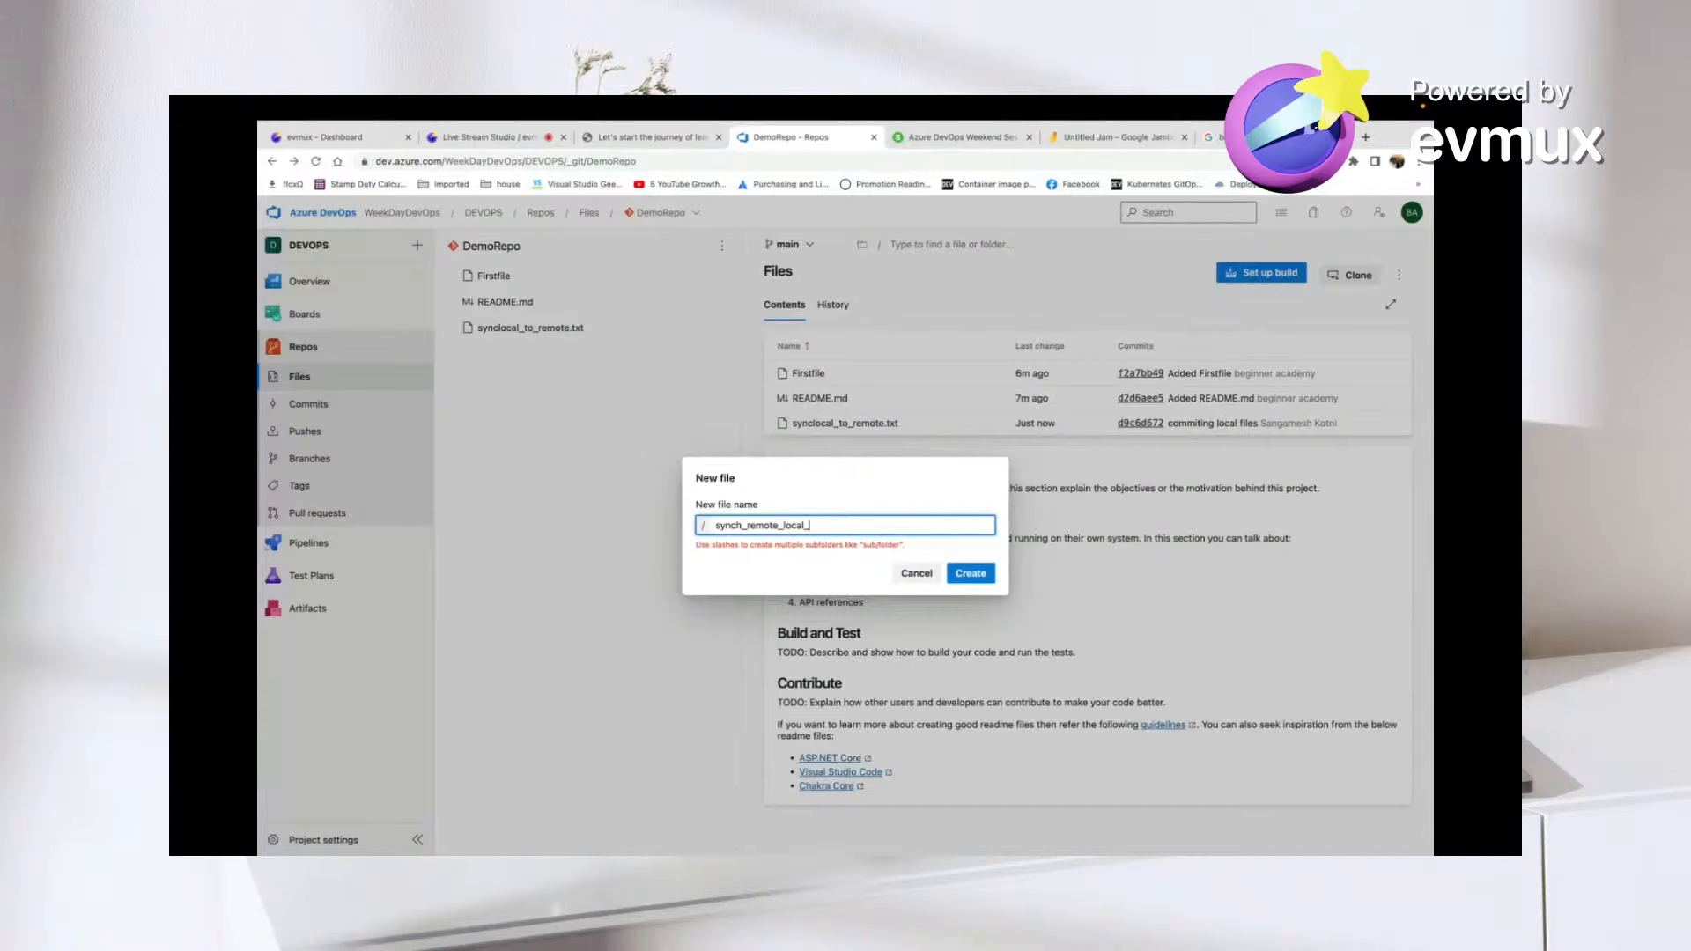
type(".txt")
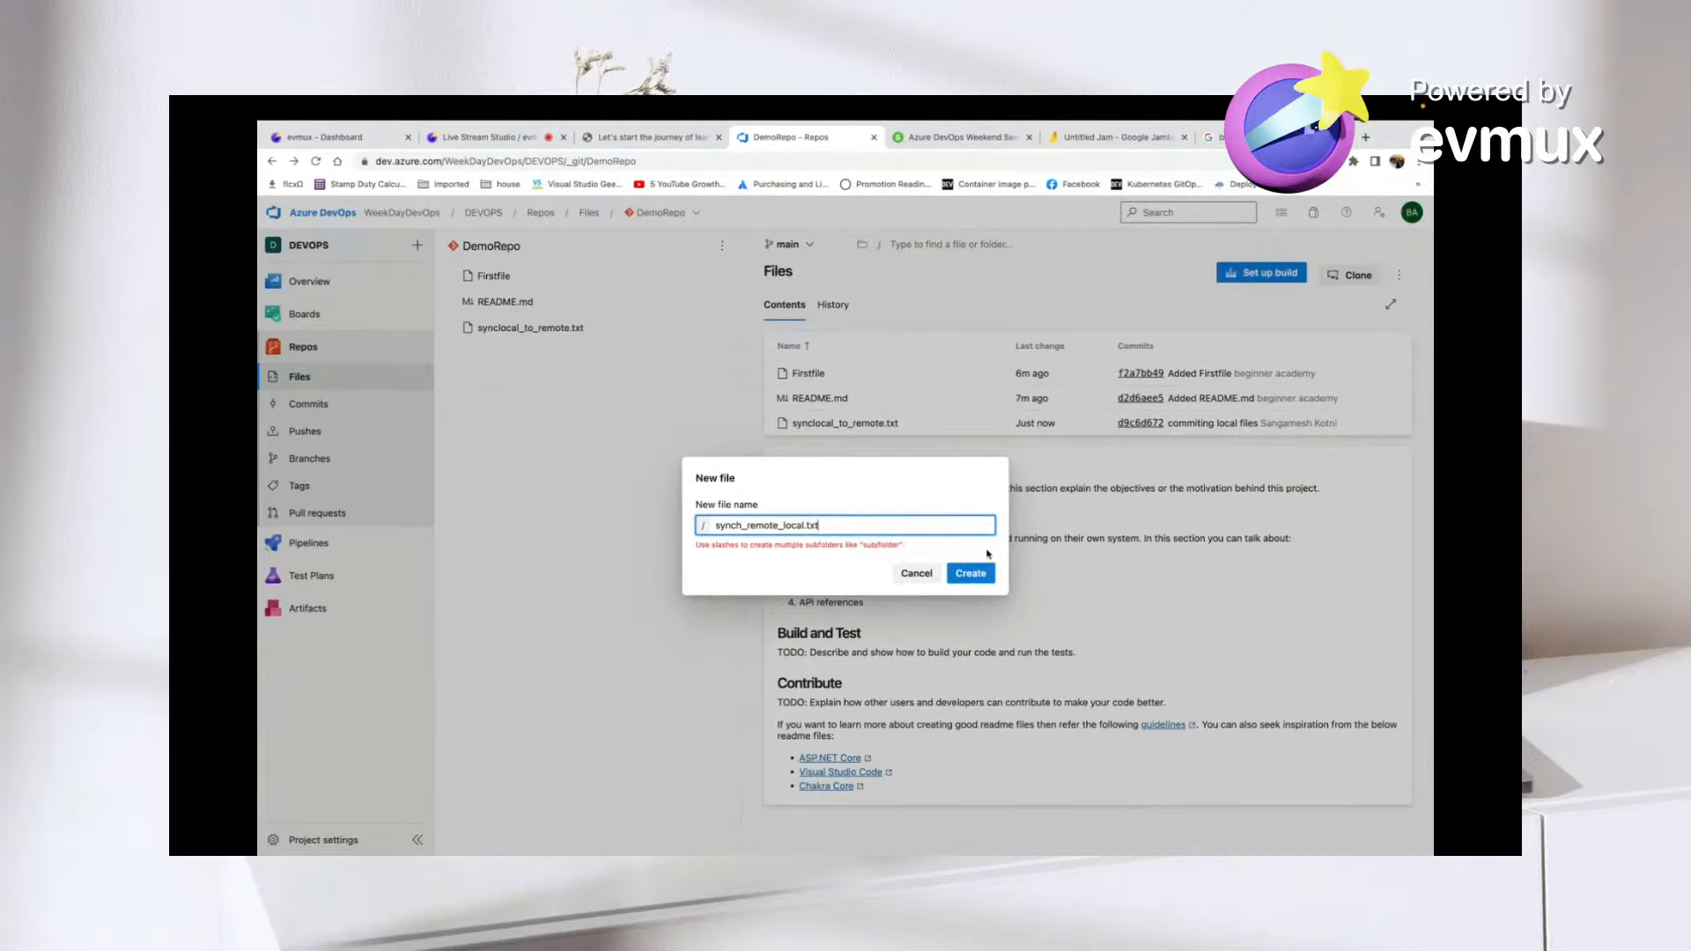
left_click(976, 573)
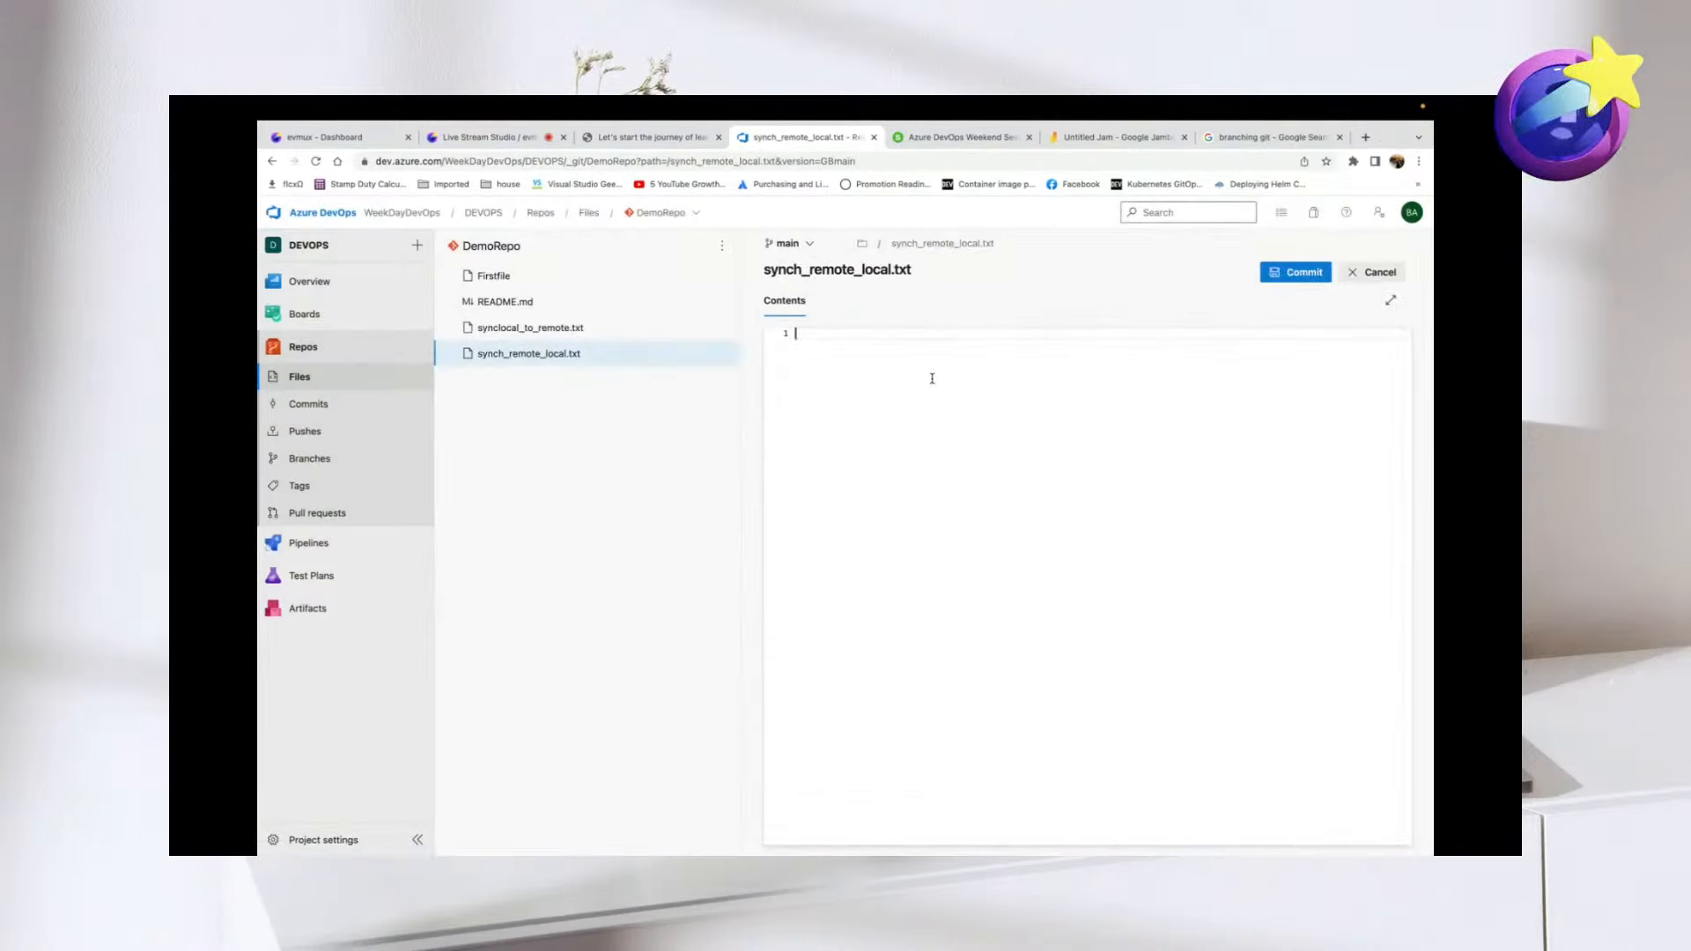
- Enter "Sync remote to local" as the contents of synch_remote_local.txt
type("Sync l")
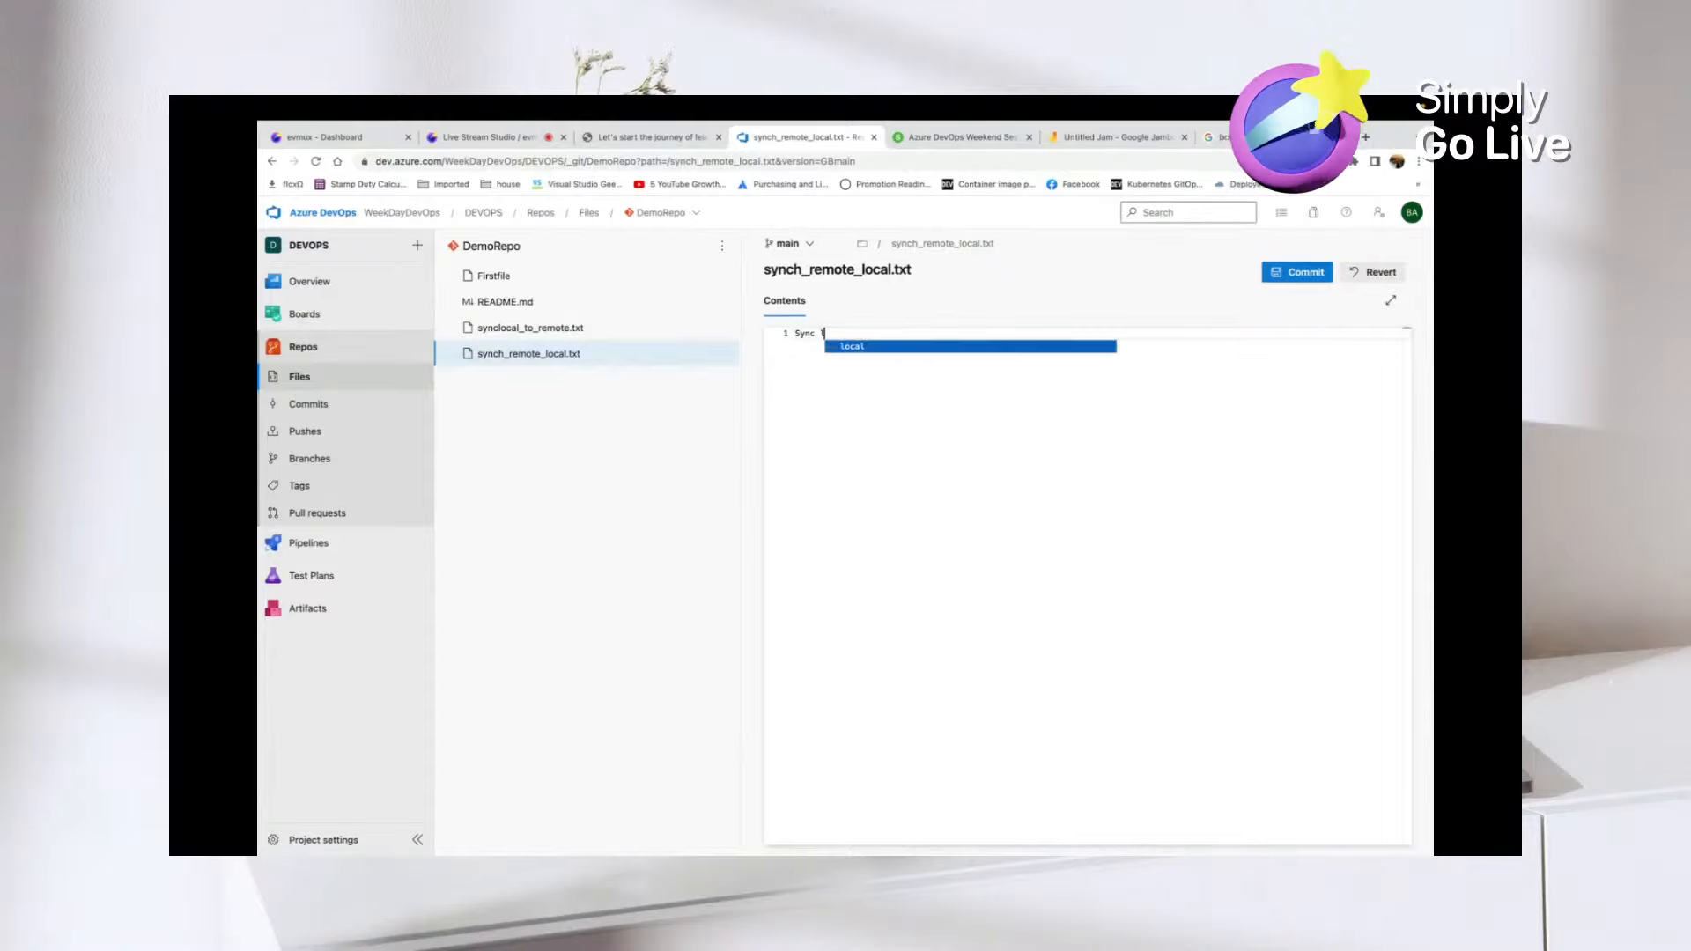
type("ocal to remo")
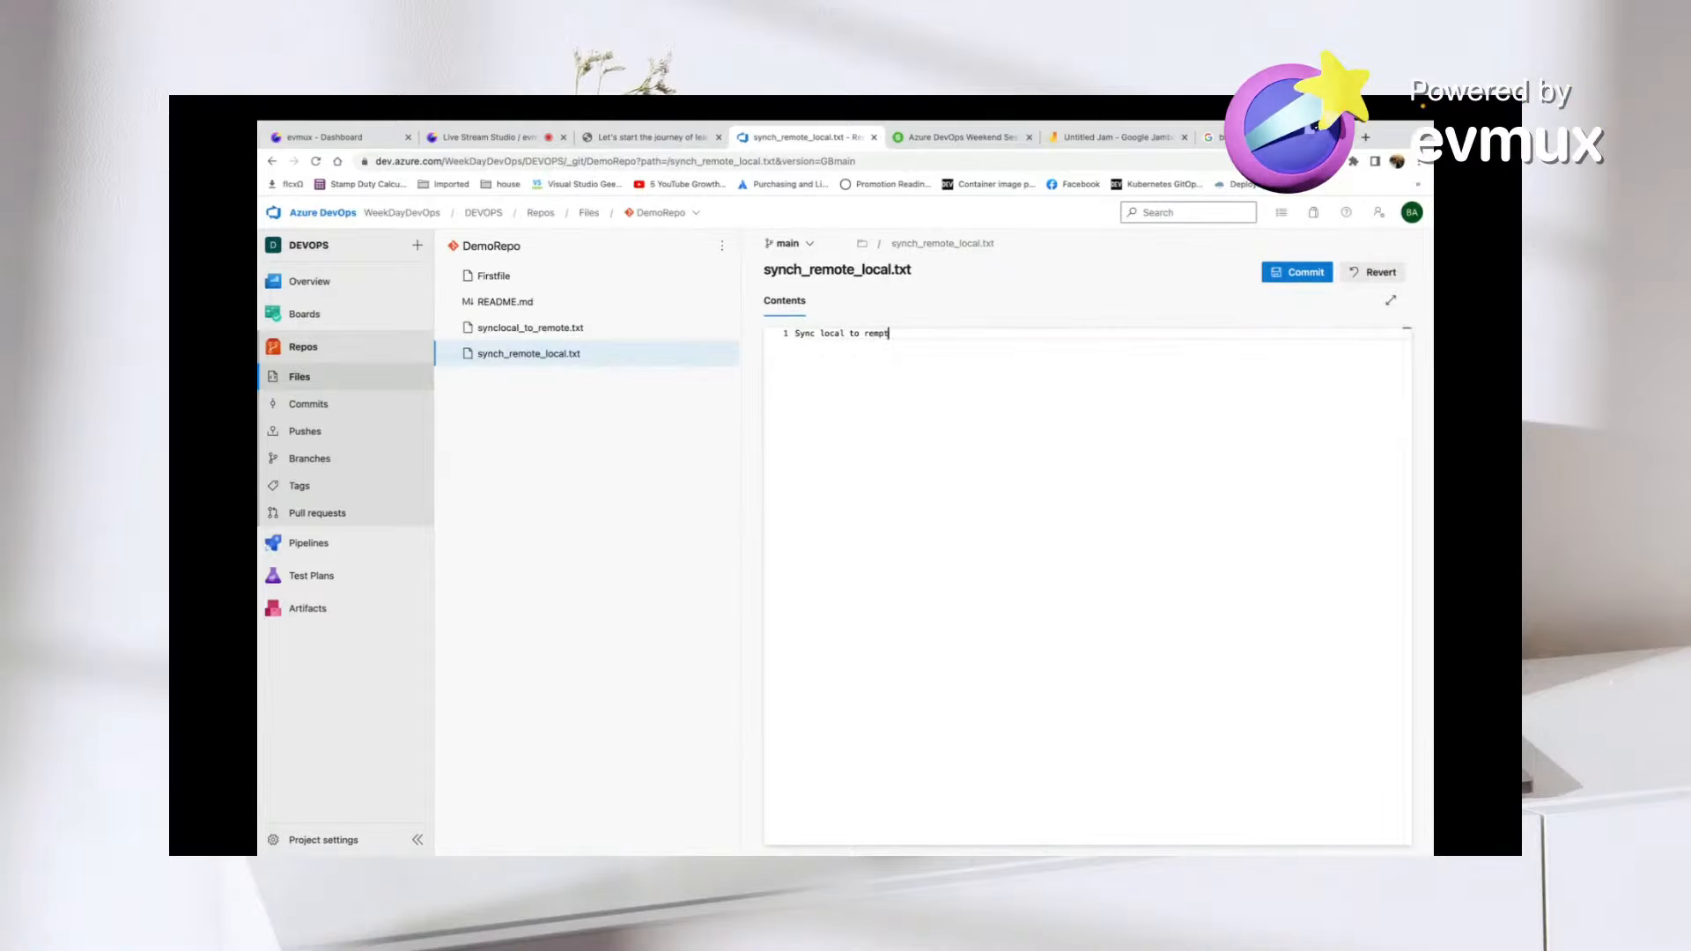
type("te")
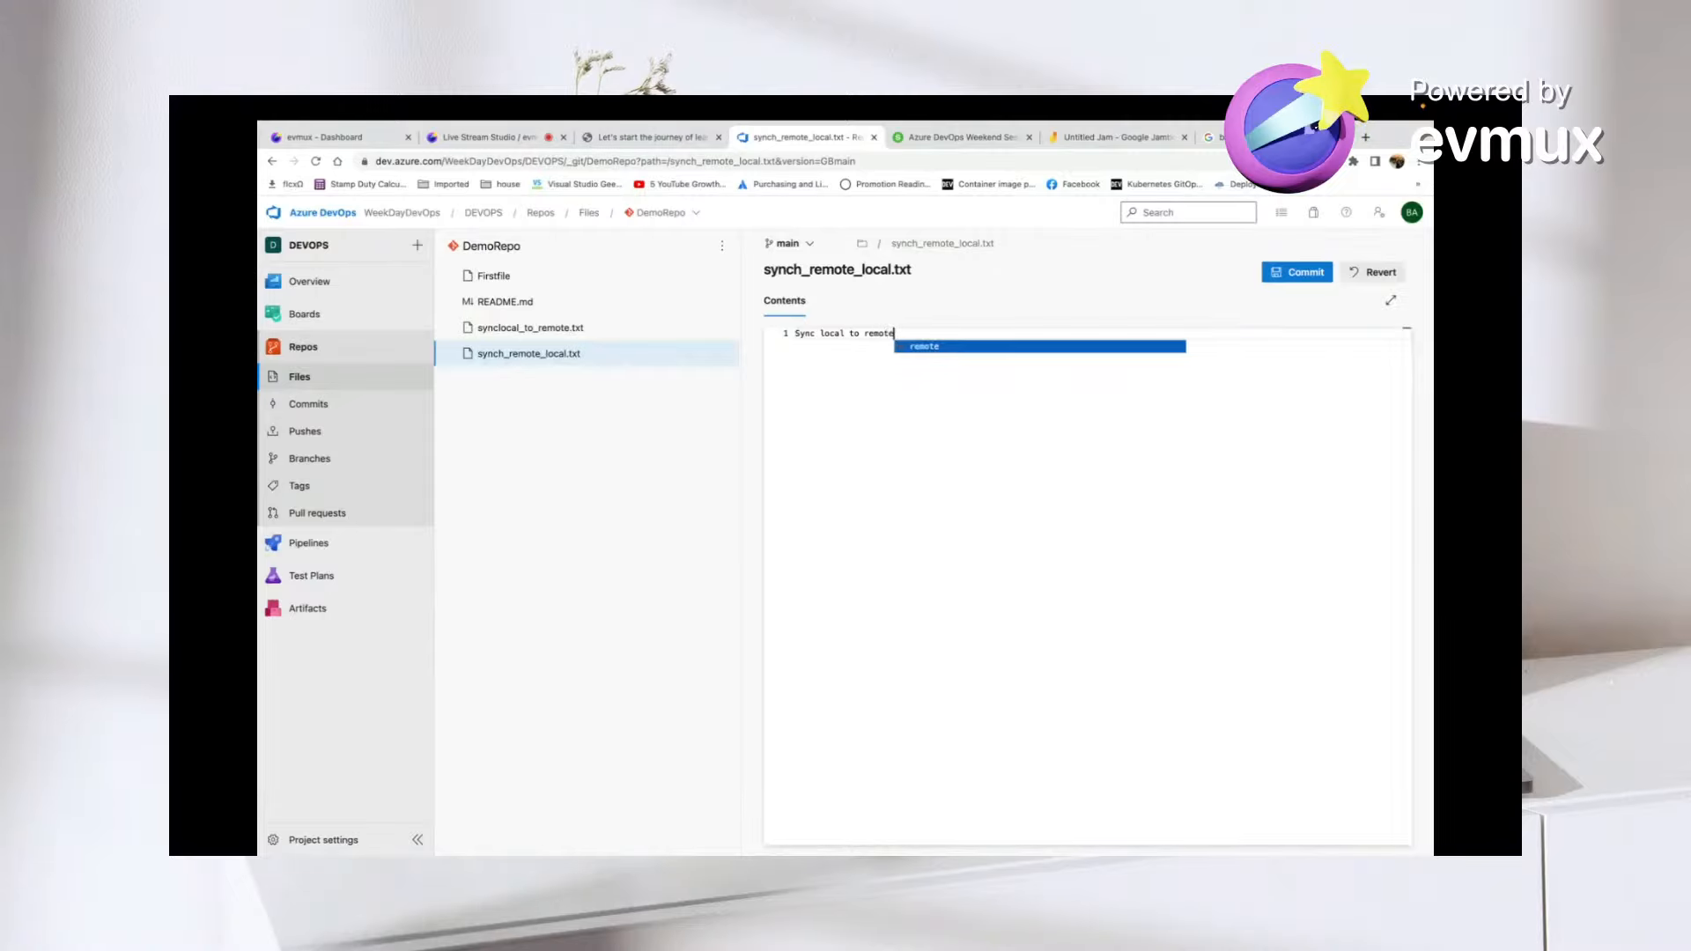
double_click(831, 334)
key("BackSpace")
key("Right")
key("Right")
key("Right")
key("Right")
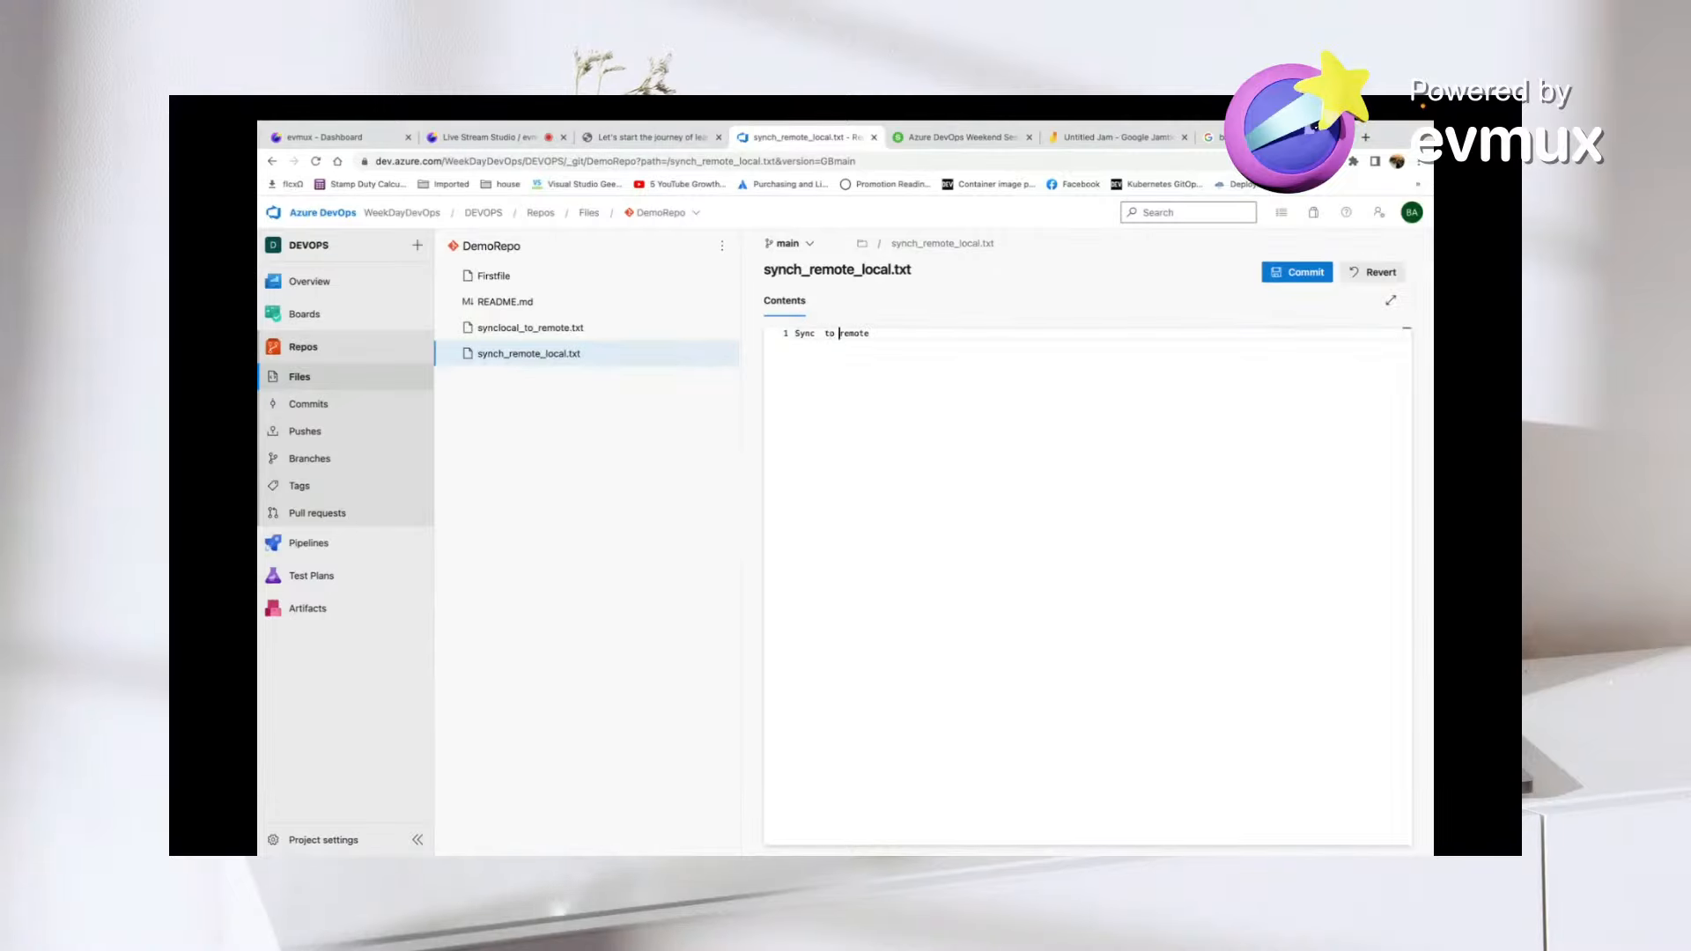
key("BackSpace")
key("BackSpace")
key("BackSpace")
key("BackSpace")
type("to lo")
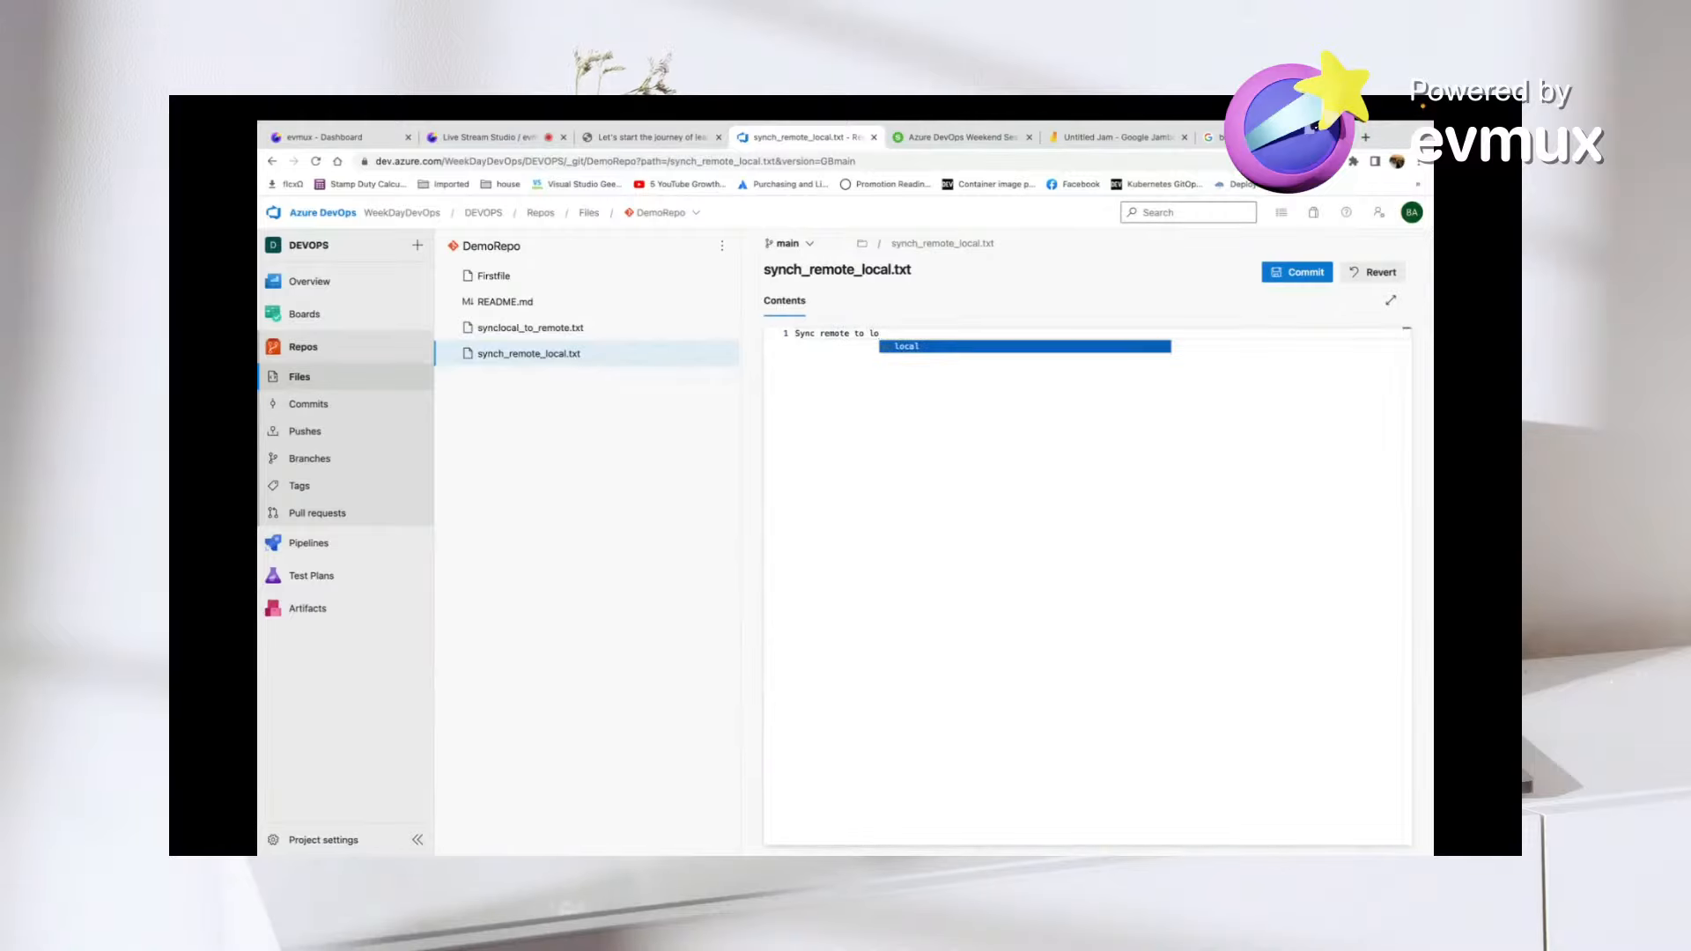
type("cal")
left_click(1015, 291)
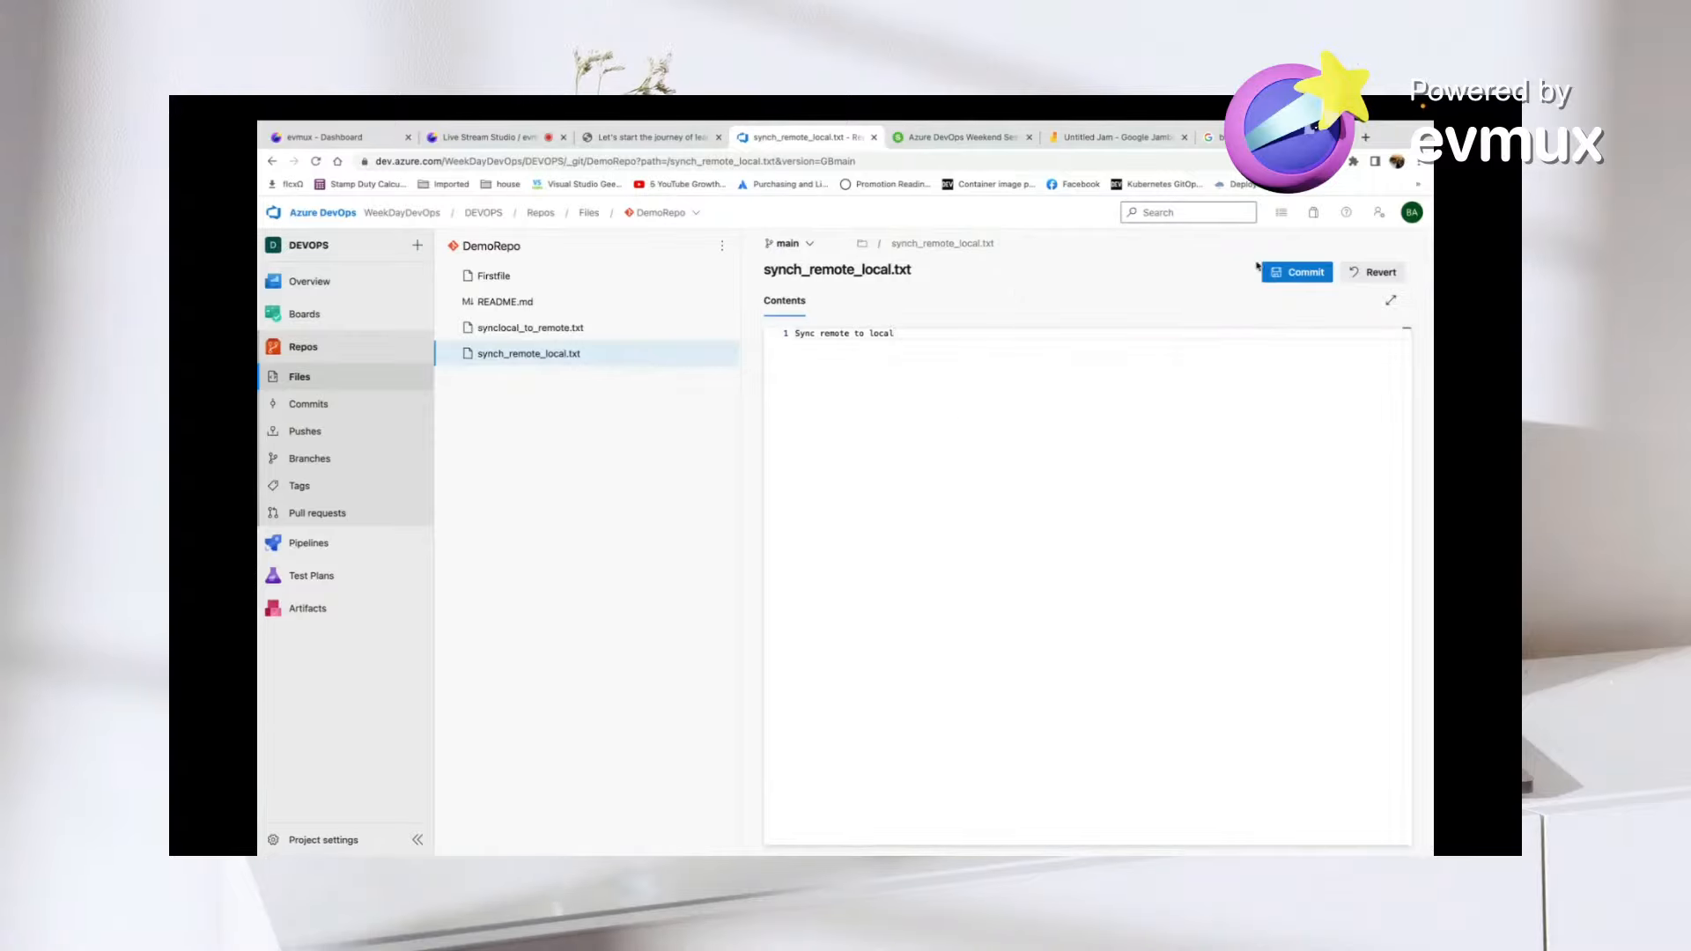
- Commit synch_remote_local.txt to the main branch with the comment "Added synch_remote_local.txt"
left_click(1286, 271)
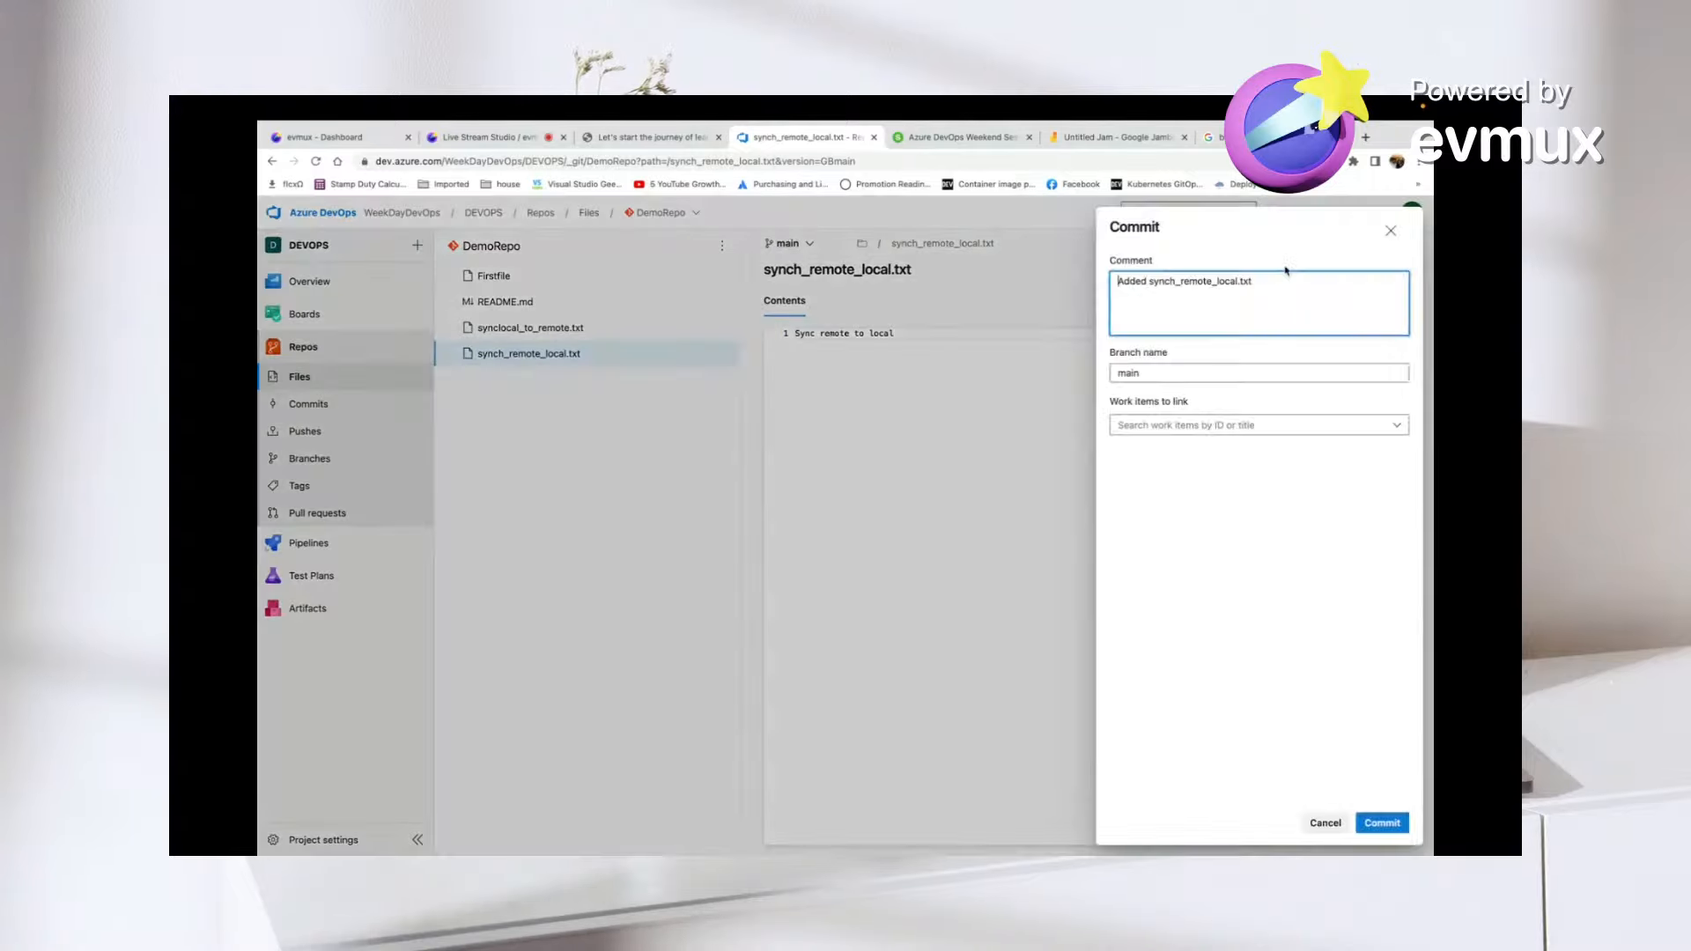
left_click(1381, 828)
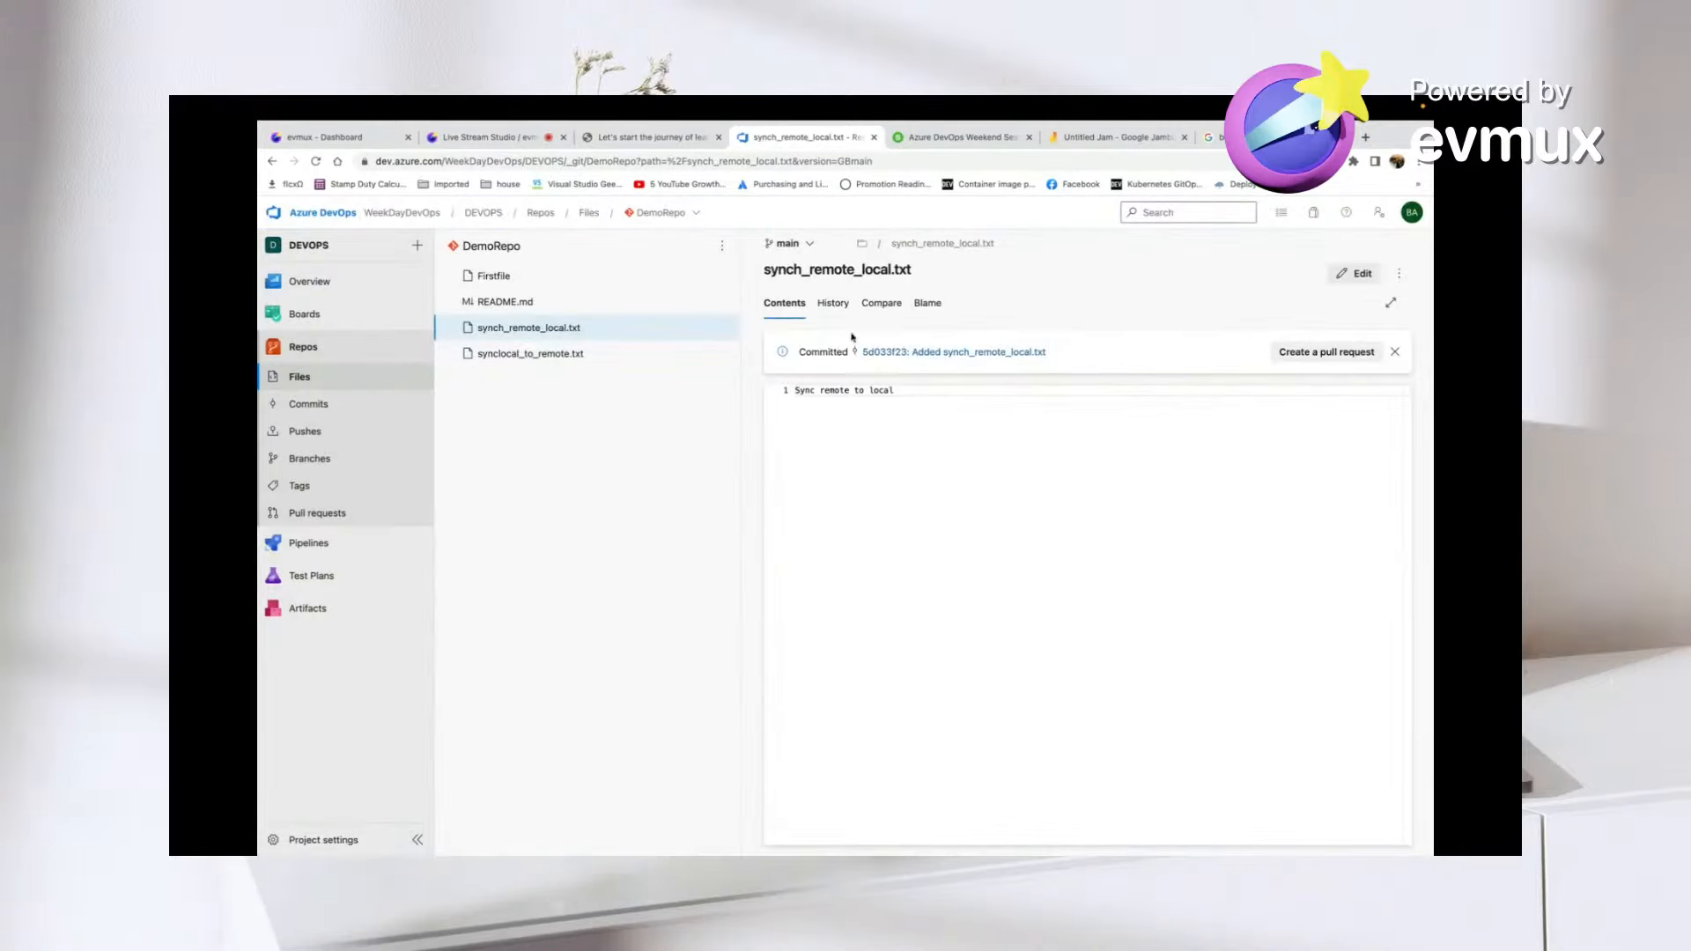
left_click(838, 390)
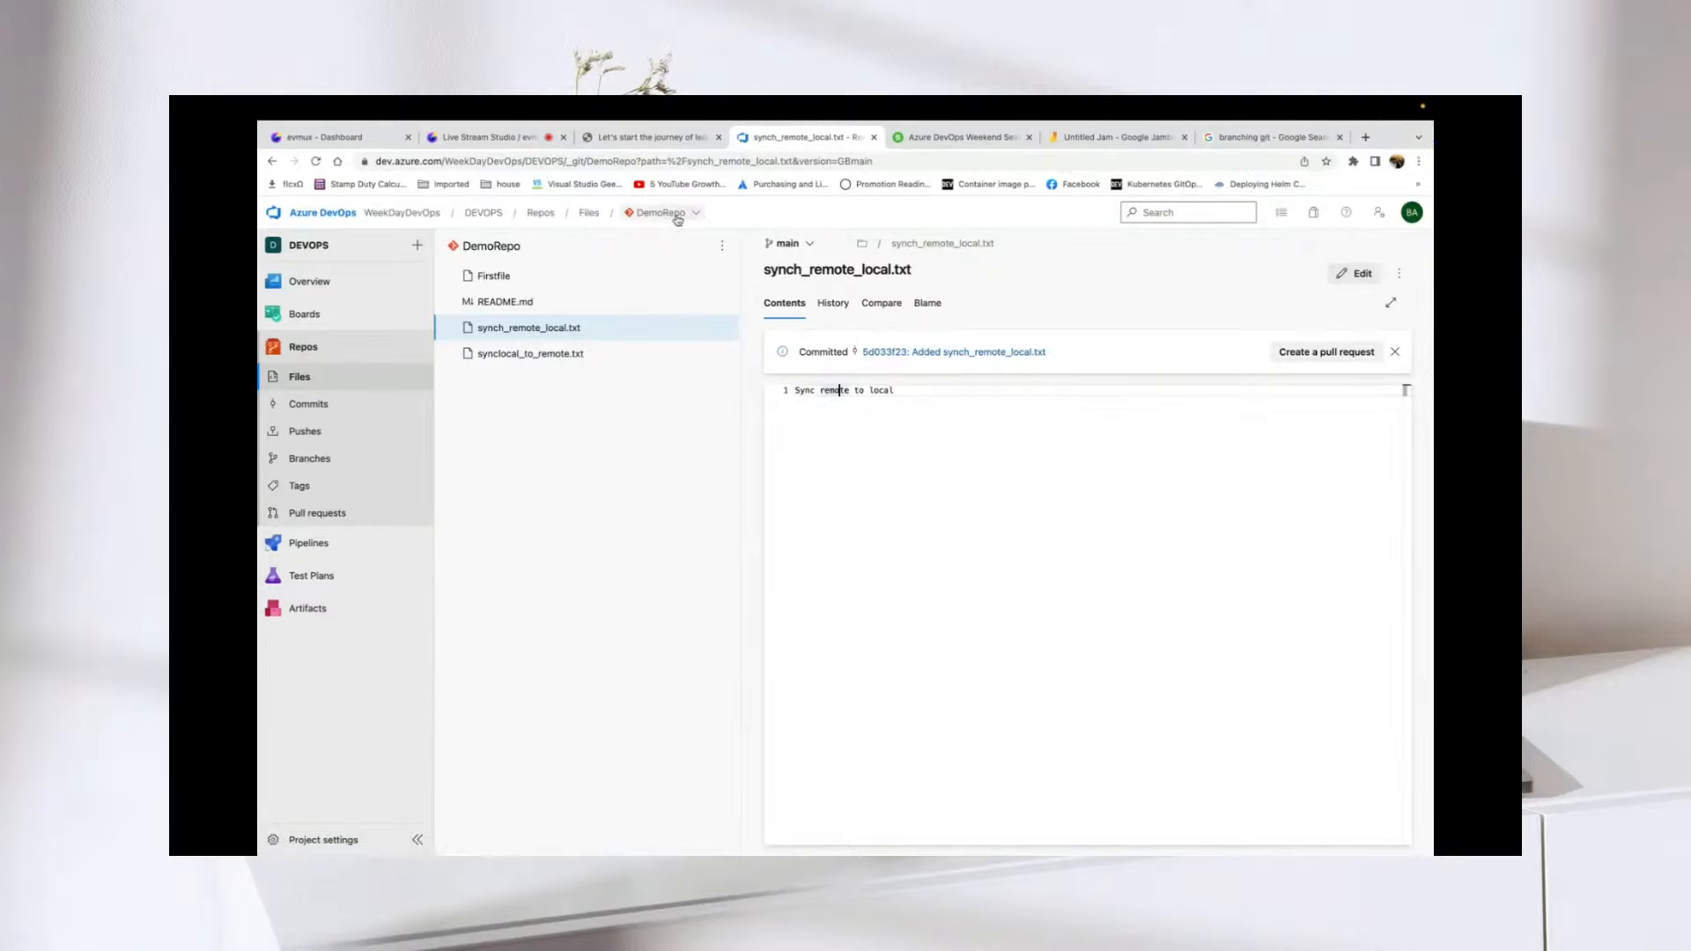
- Switch to the terminal, clear it, and list the files in the local DemoRepo folder with ls
key("ctrl+Left")
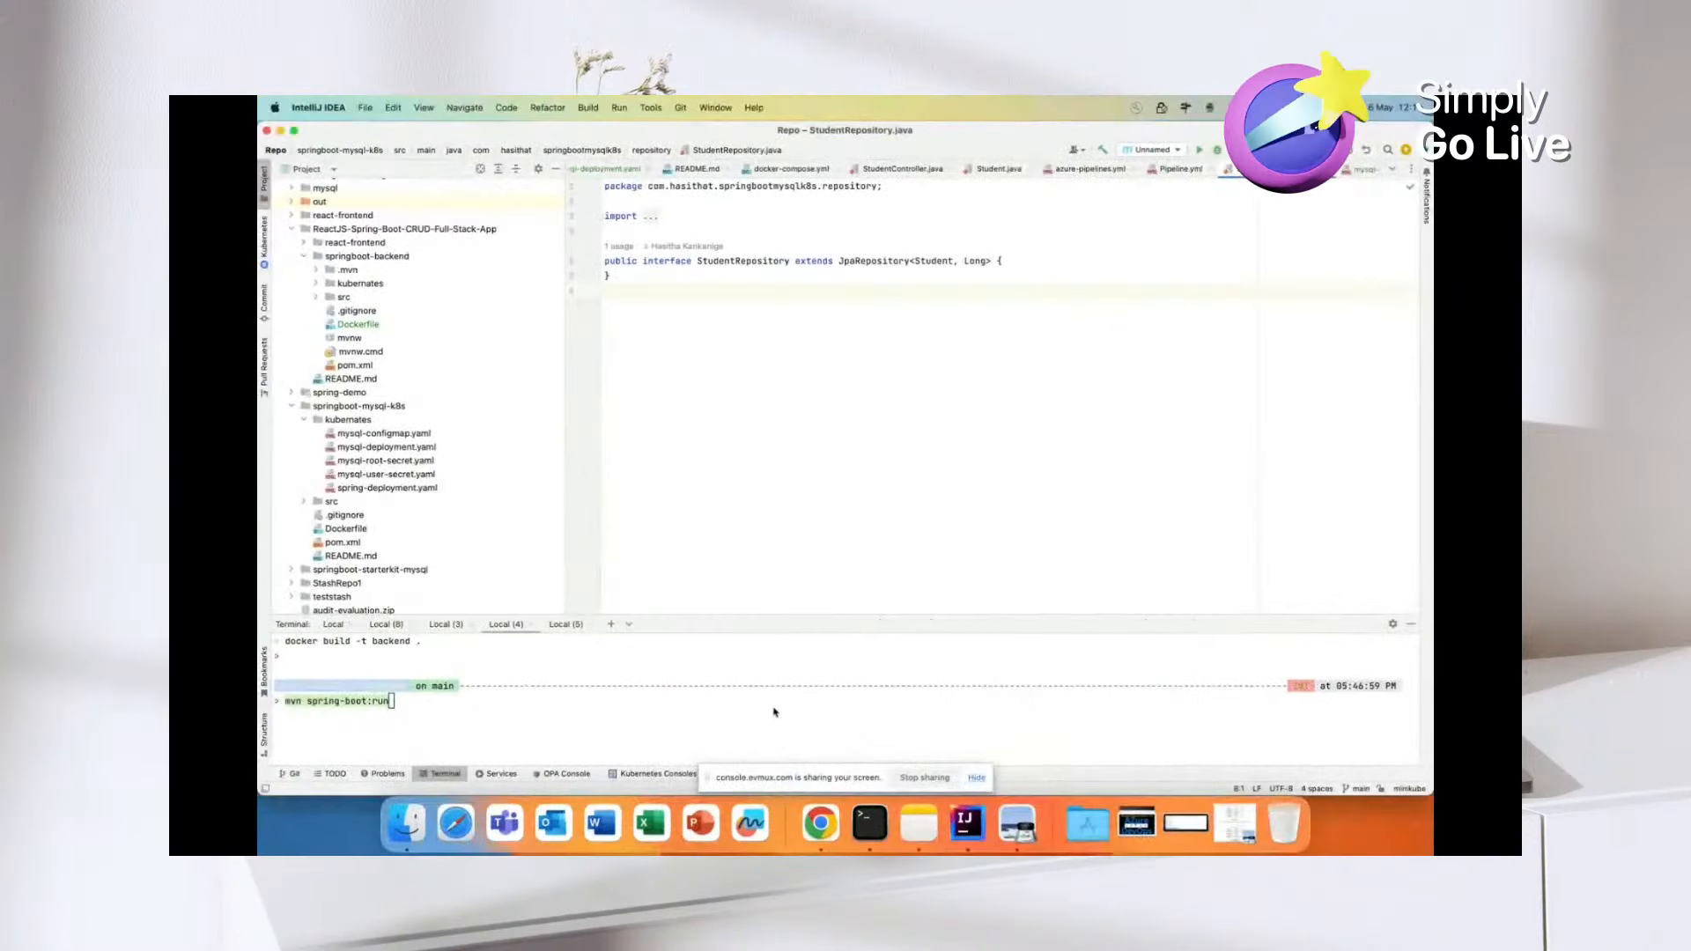
left_click(861, 833)
type("clear")
key("Return")
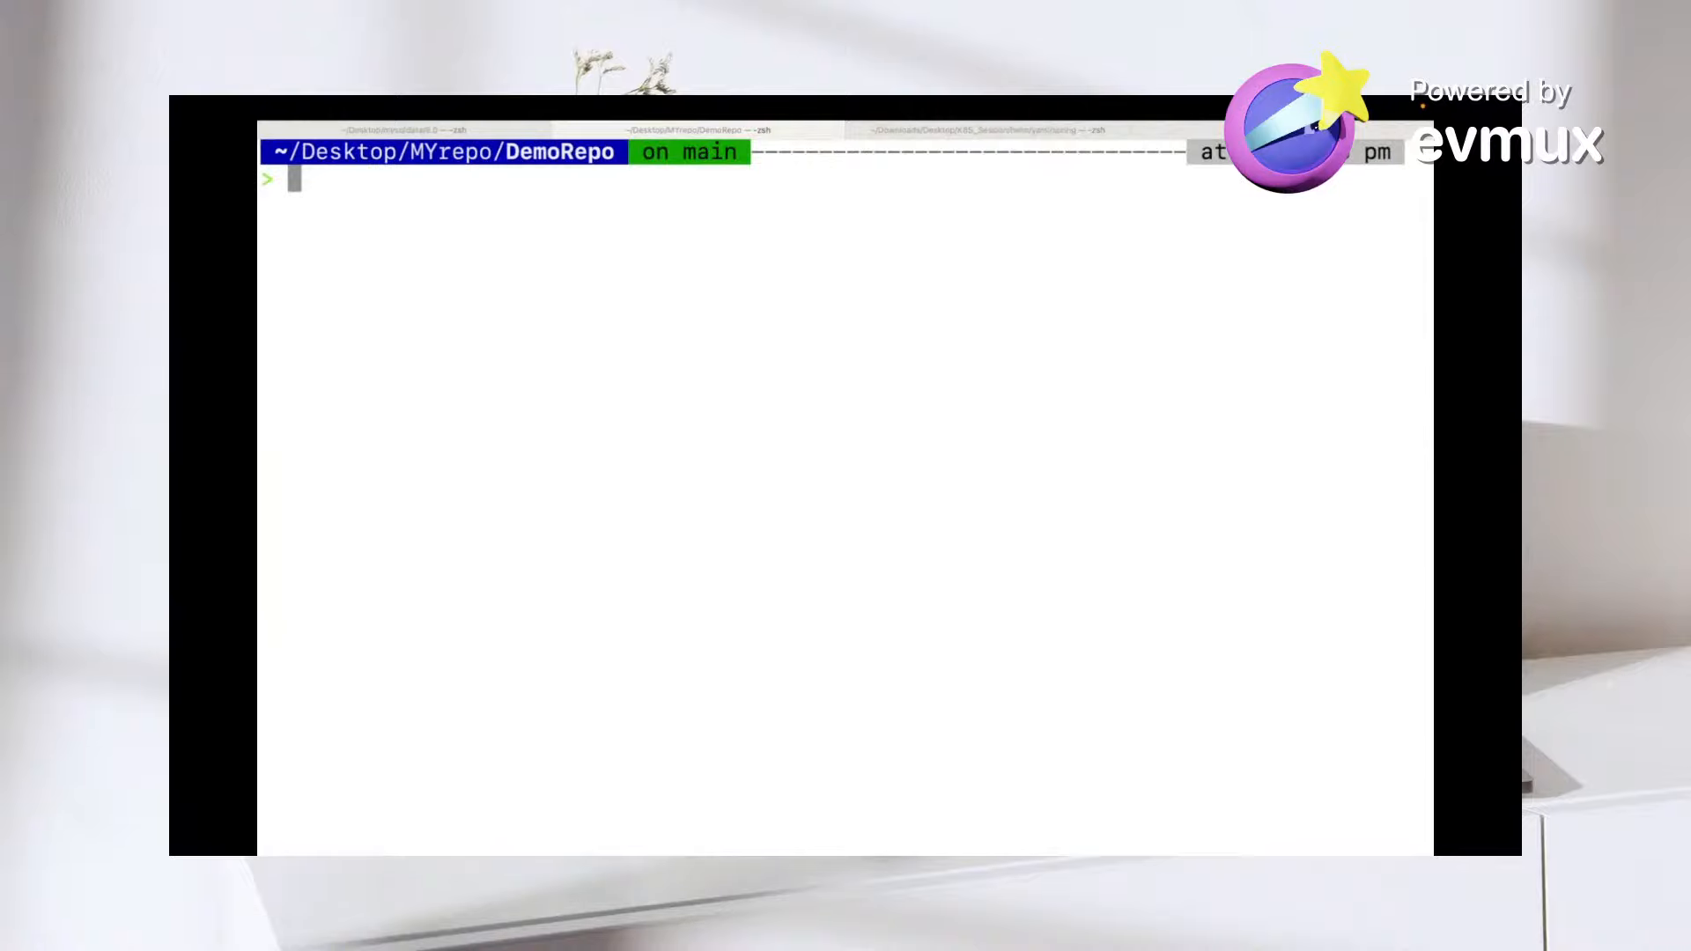
type("ls")
key("Return")
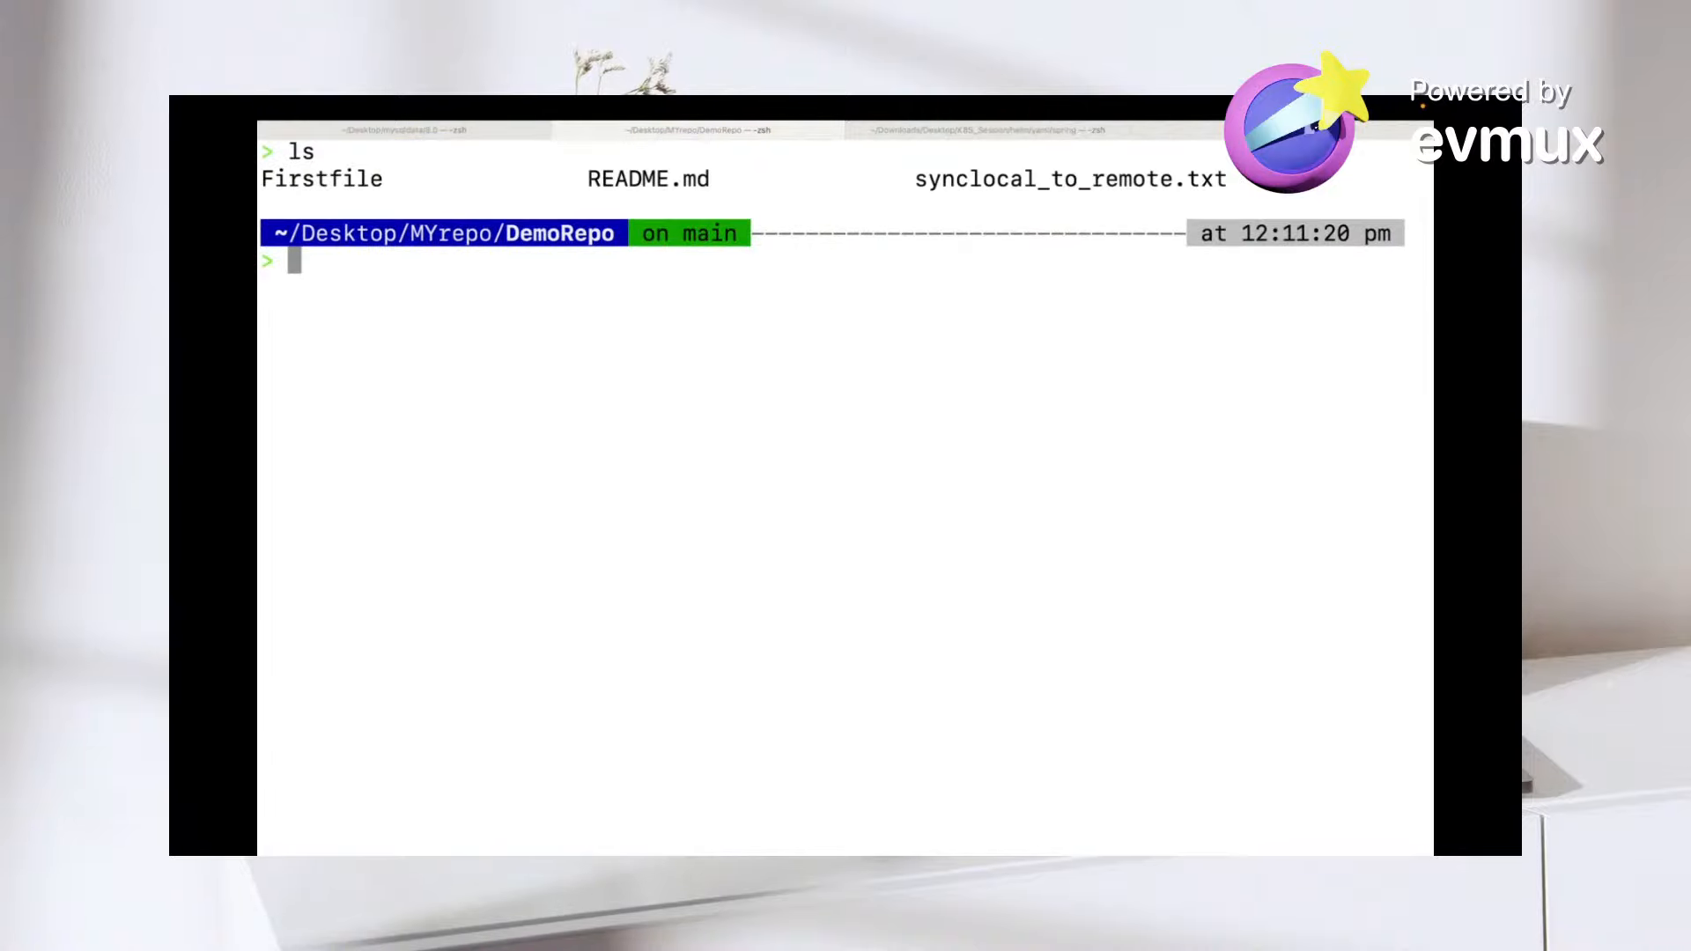
- Pull the remote changes into the local DemoRepo with git pull
type("git")
type("pull")
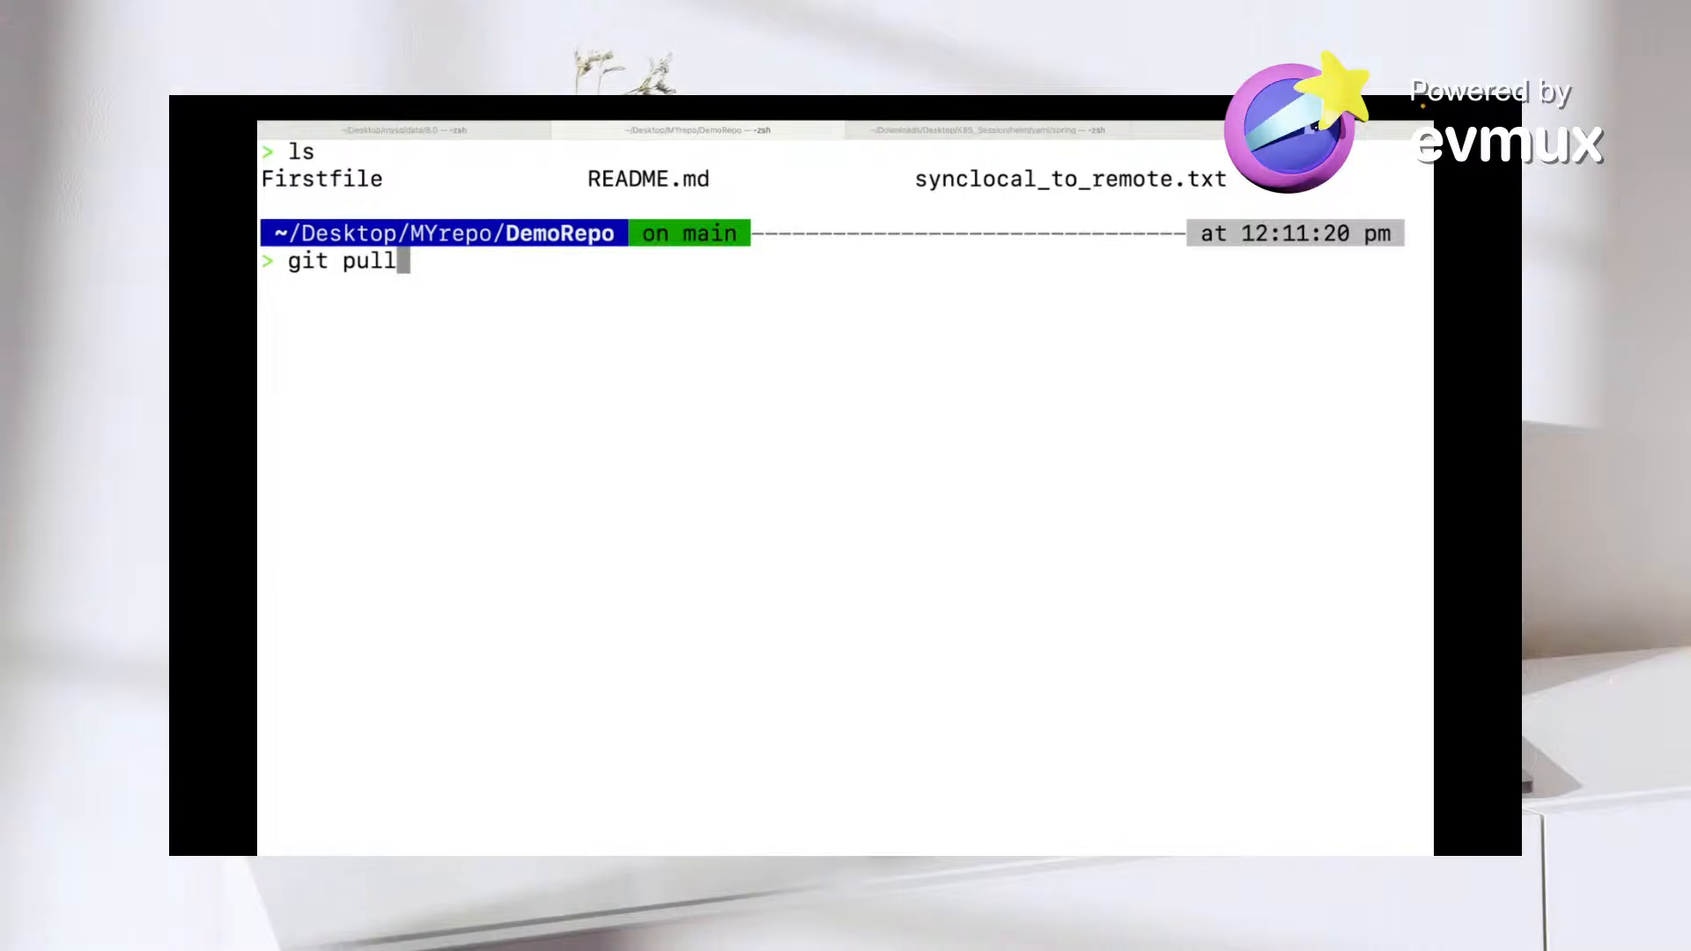
key("Return")
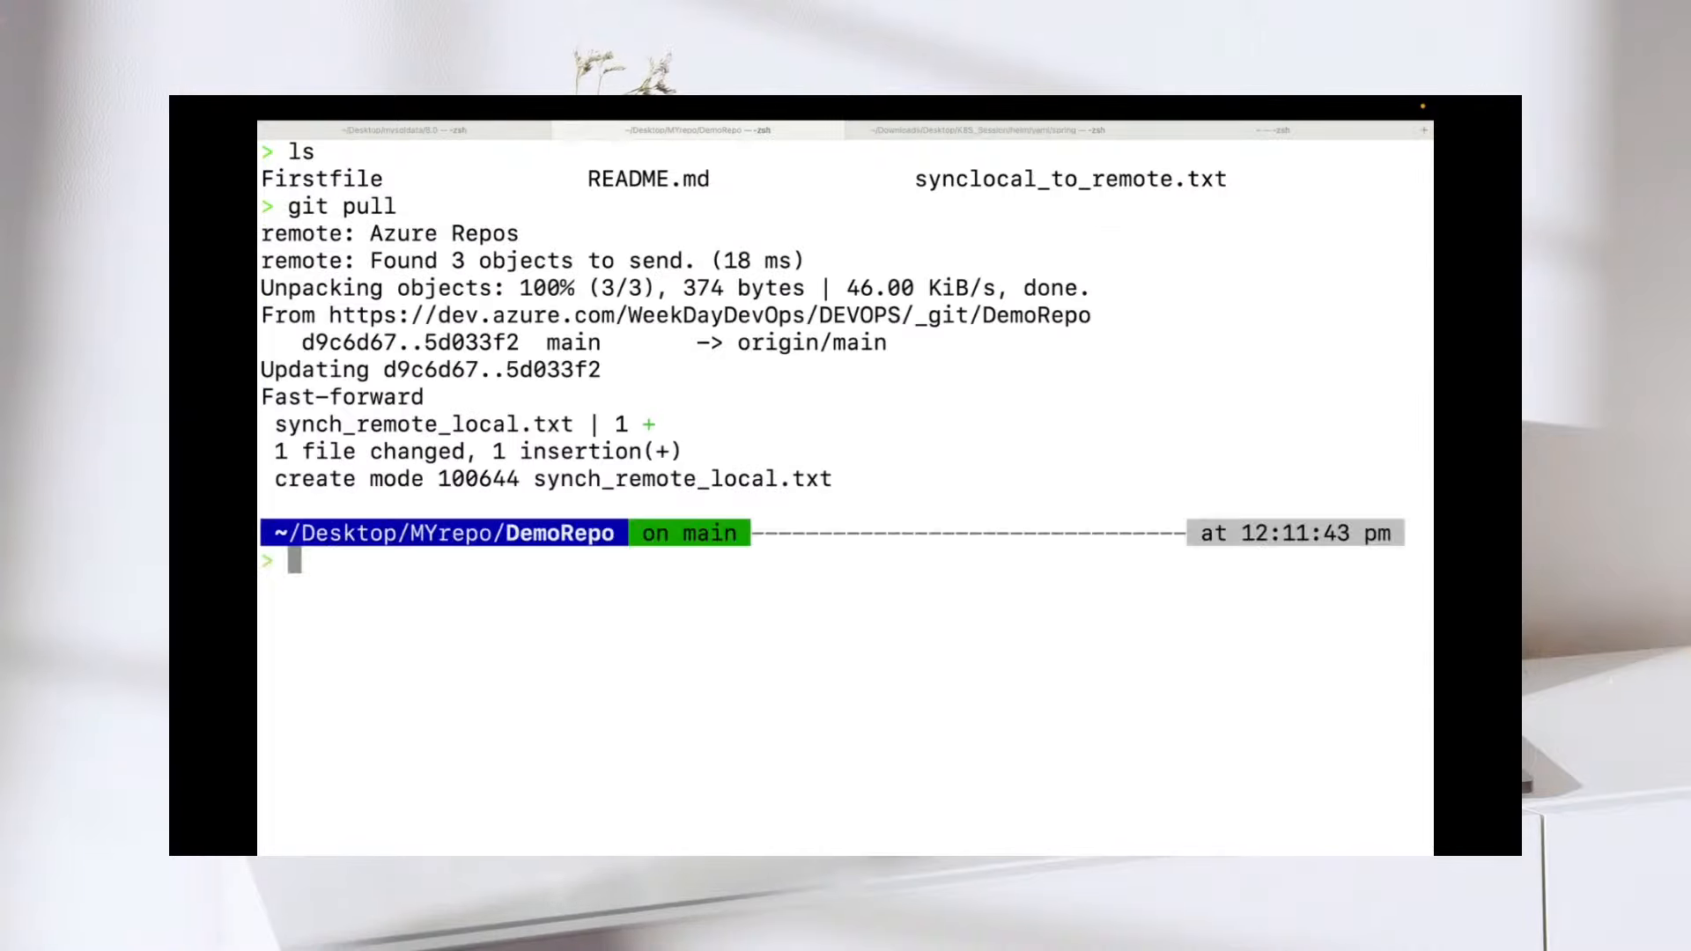
- Clear the terminal and list all files in the local DemoRepo in detail with ls -lrta
type("clear")
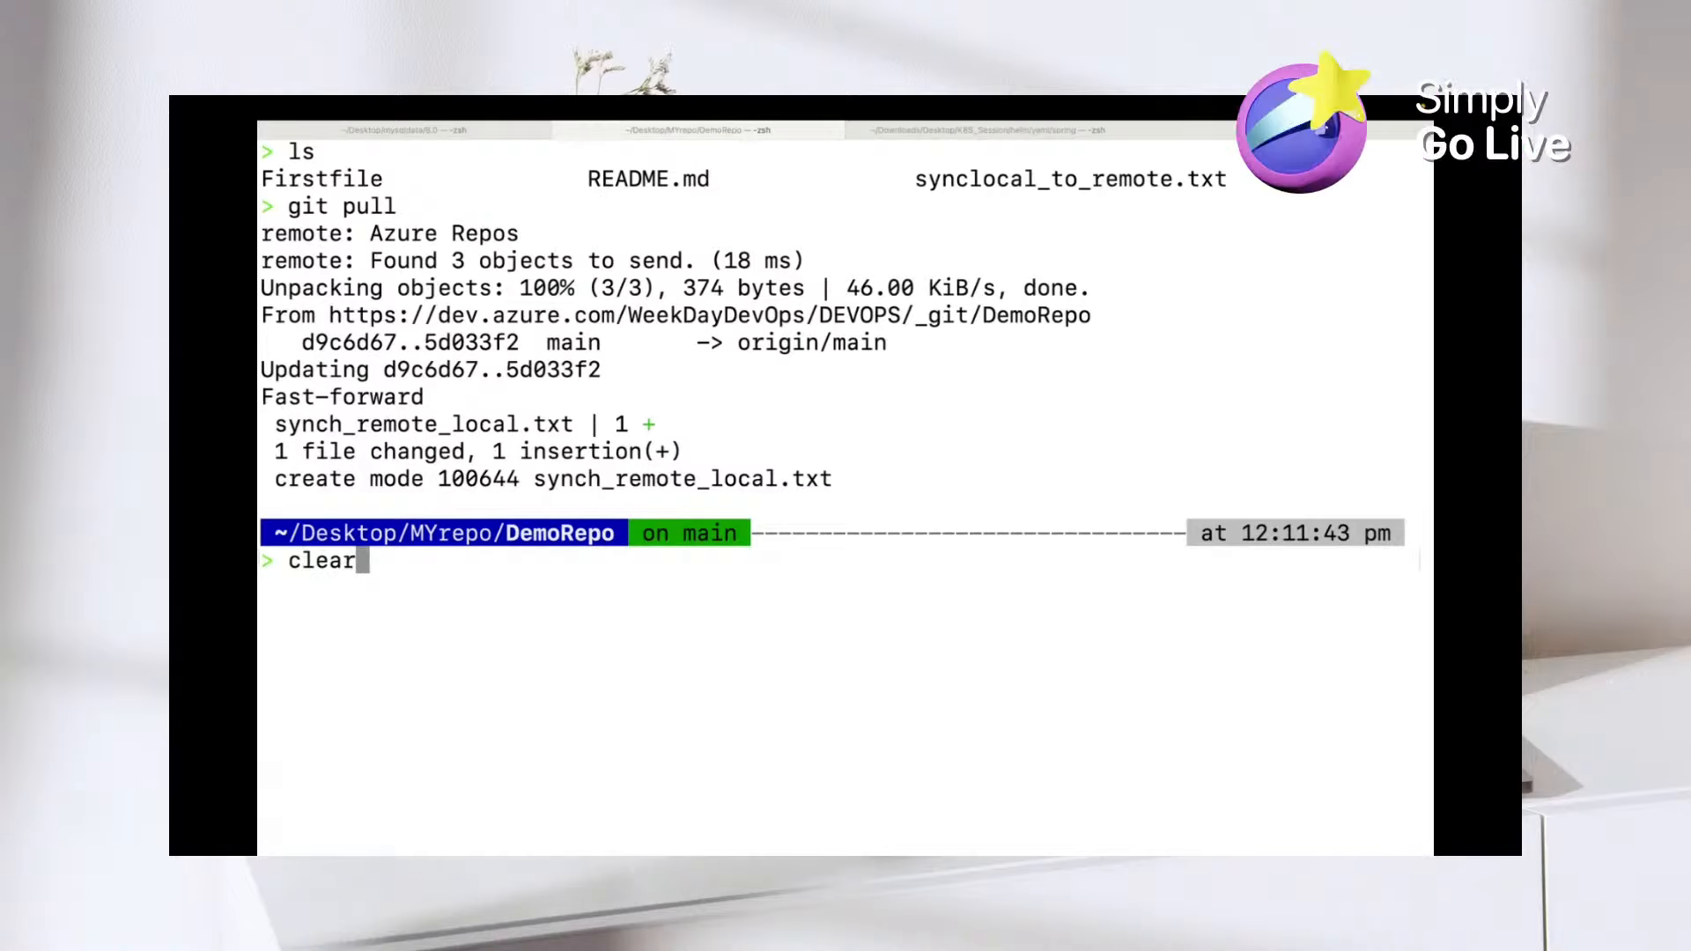
key("Return")
type("ls -lrta")
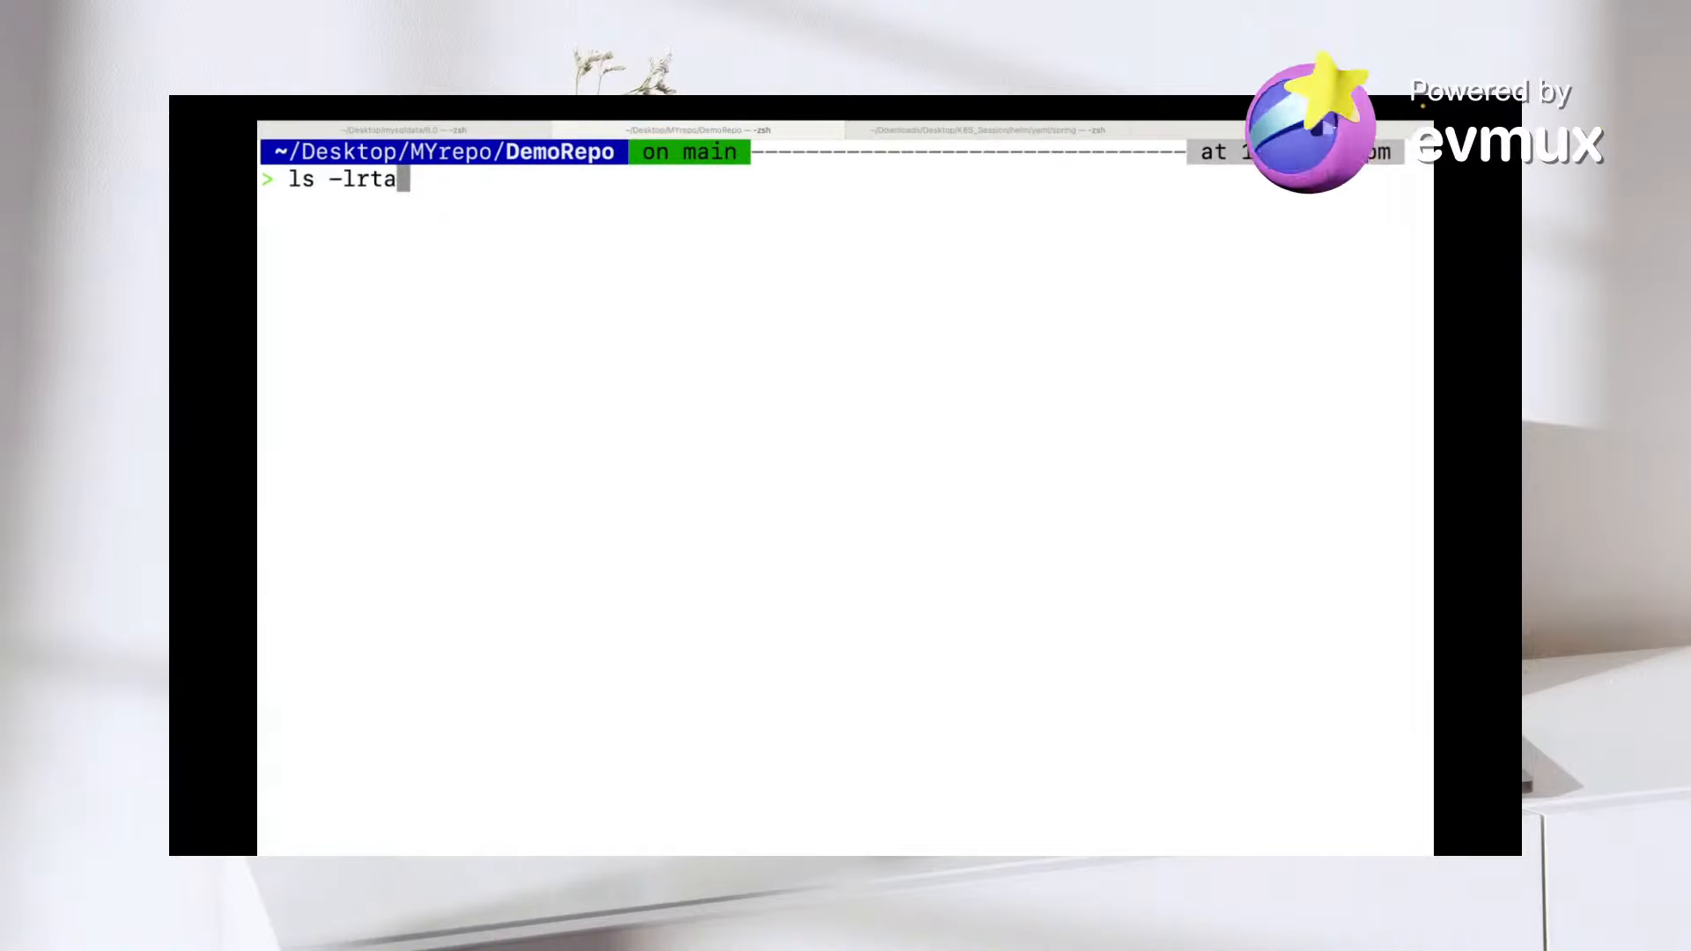
key("Return")
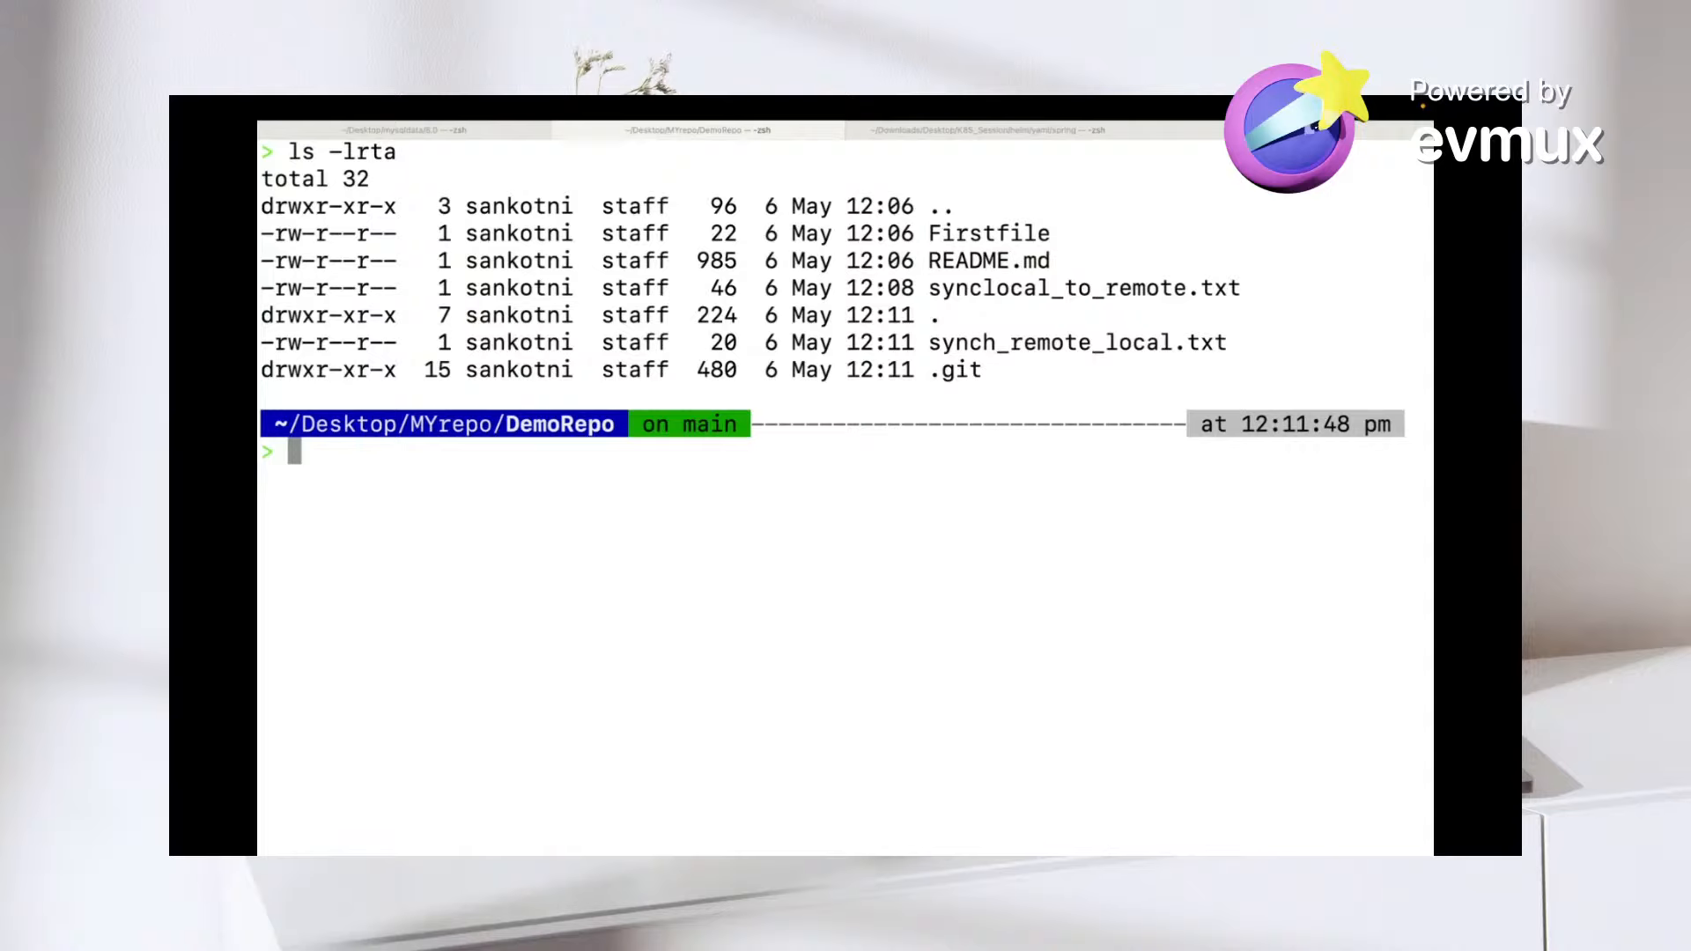
- Show the contents of the local synch_remote_local.txt with cat, using the file name copied from the listing
left_click_drag(933, 343, 1230, 345)
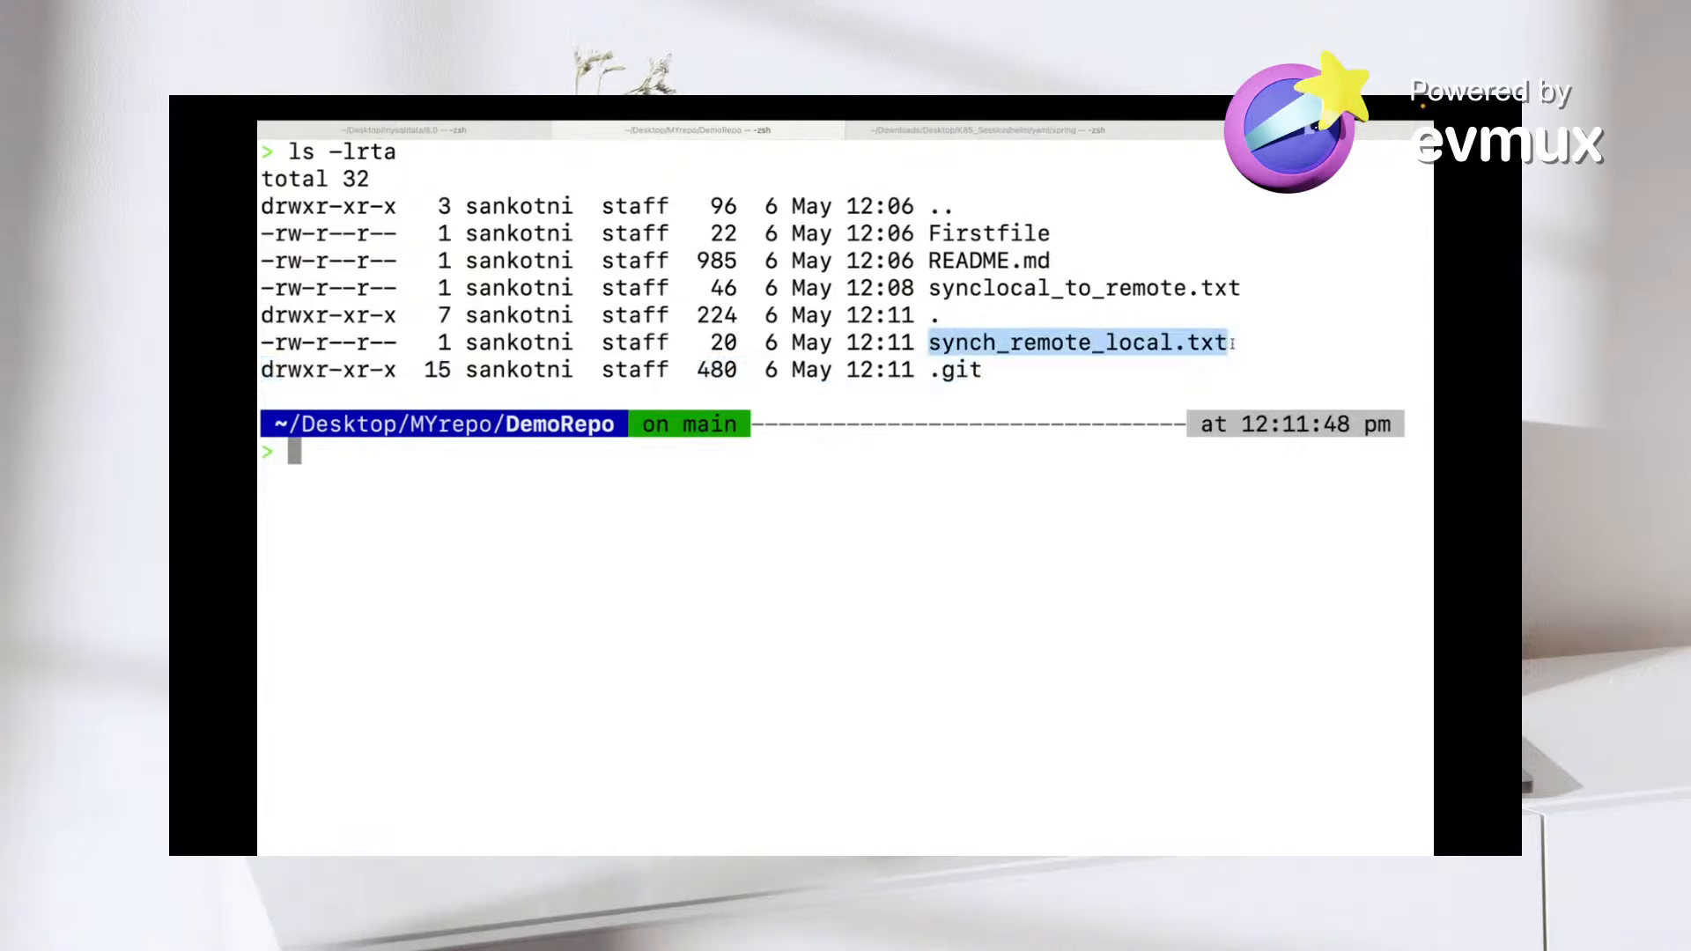
double_click(1076, 344)
key("super+c")
type("cat")
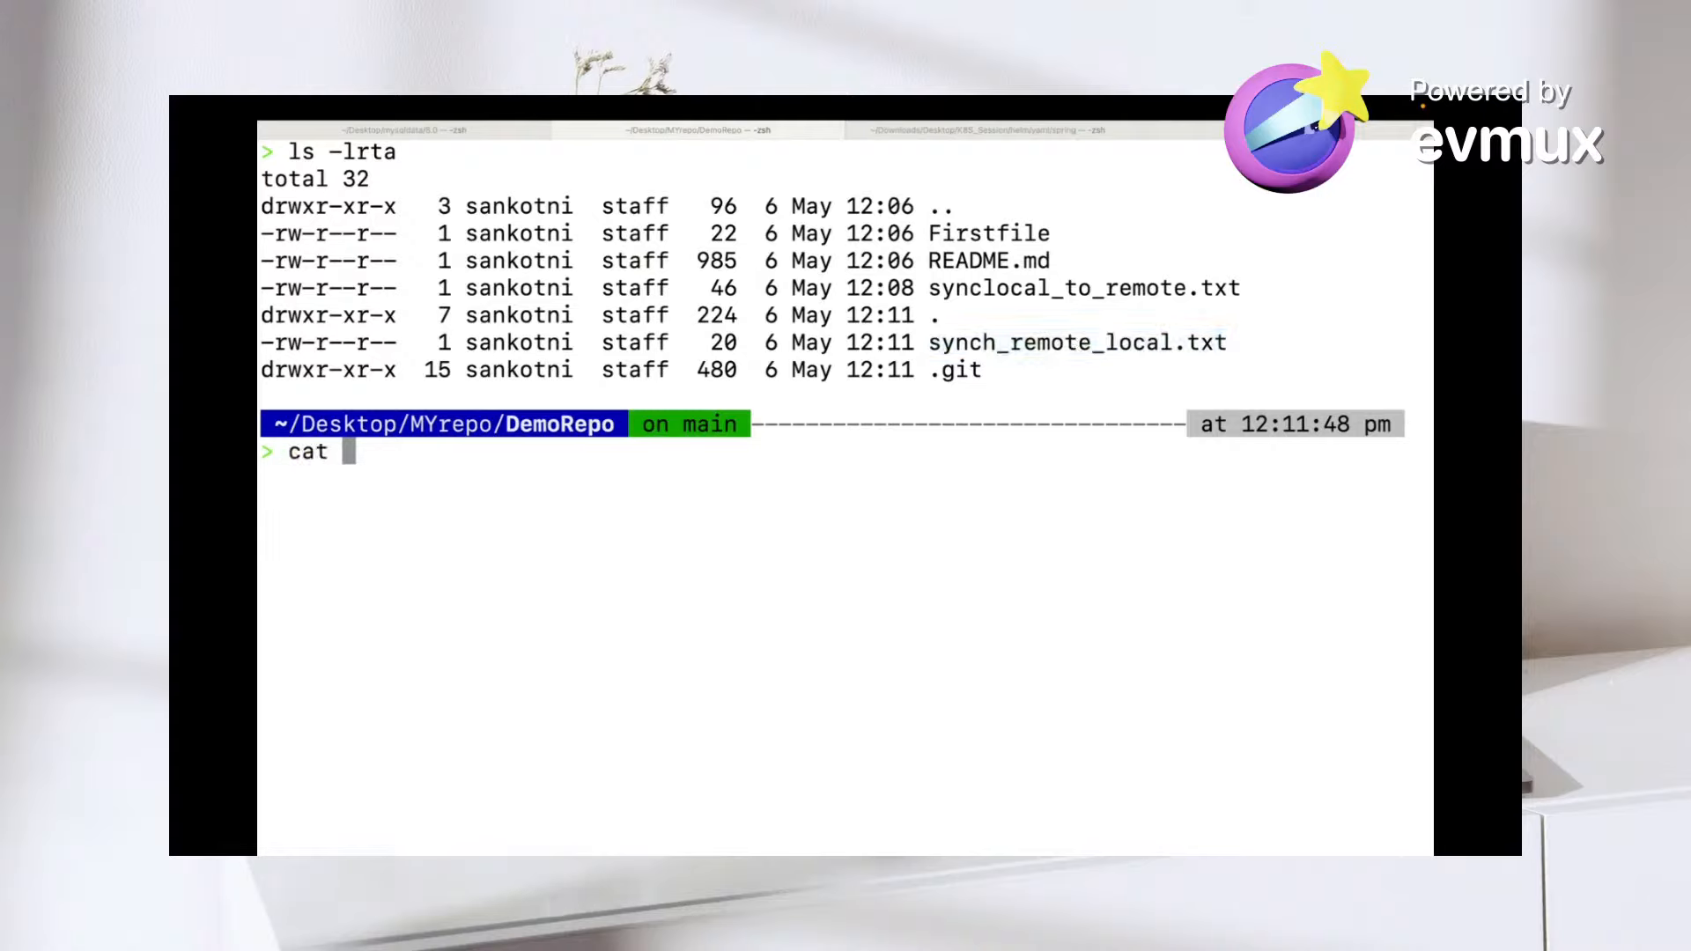
key("super+v")
key("Return")
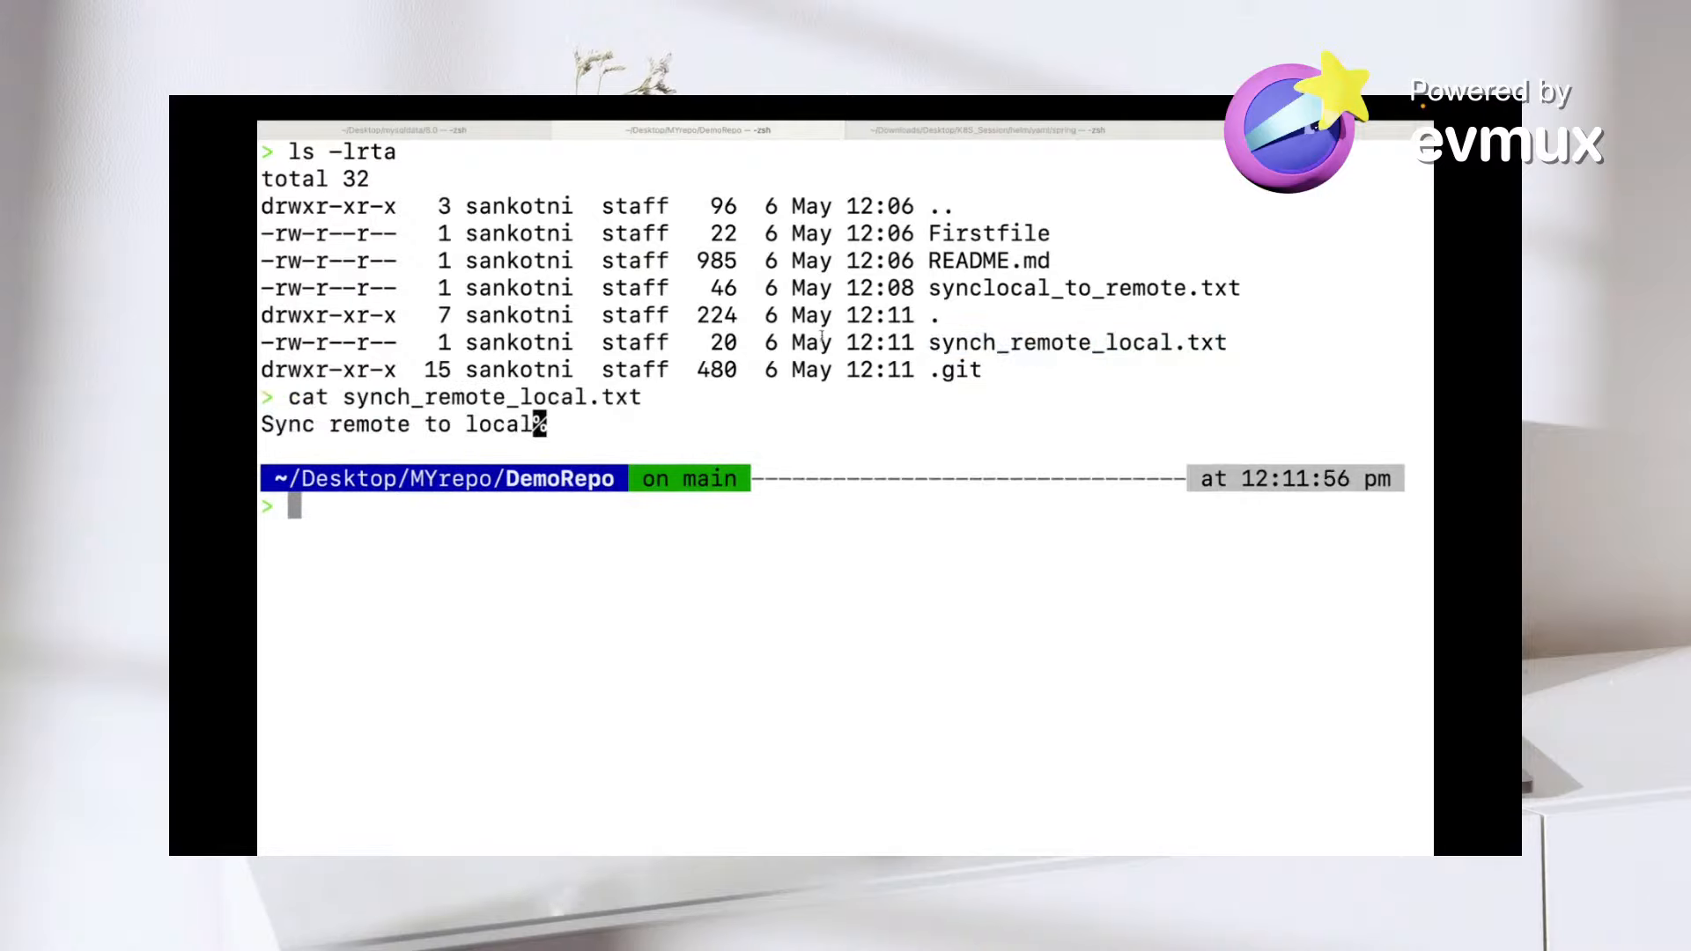
left_click_drag(384, 421, 616, 425)
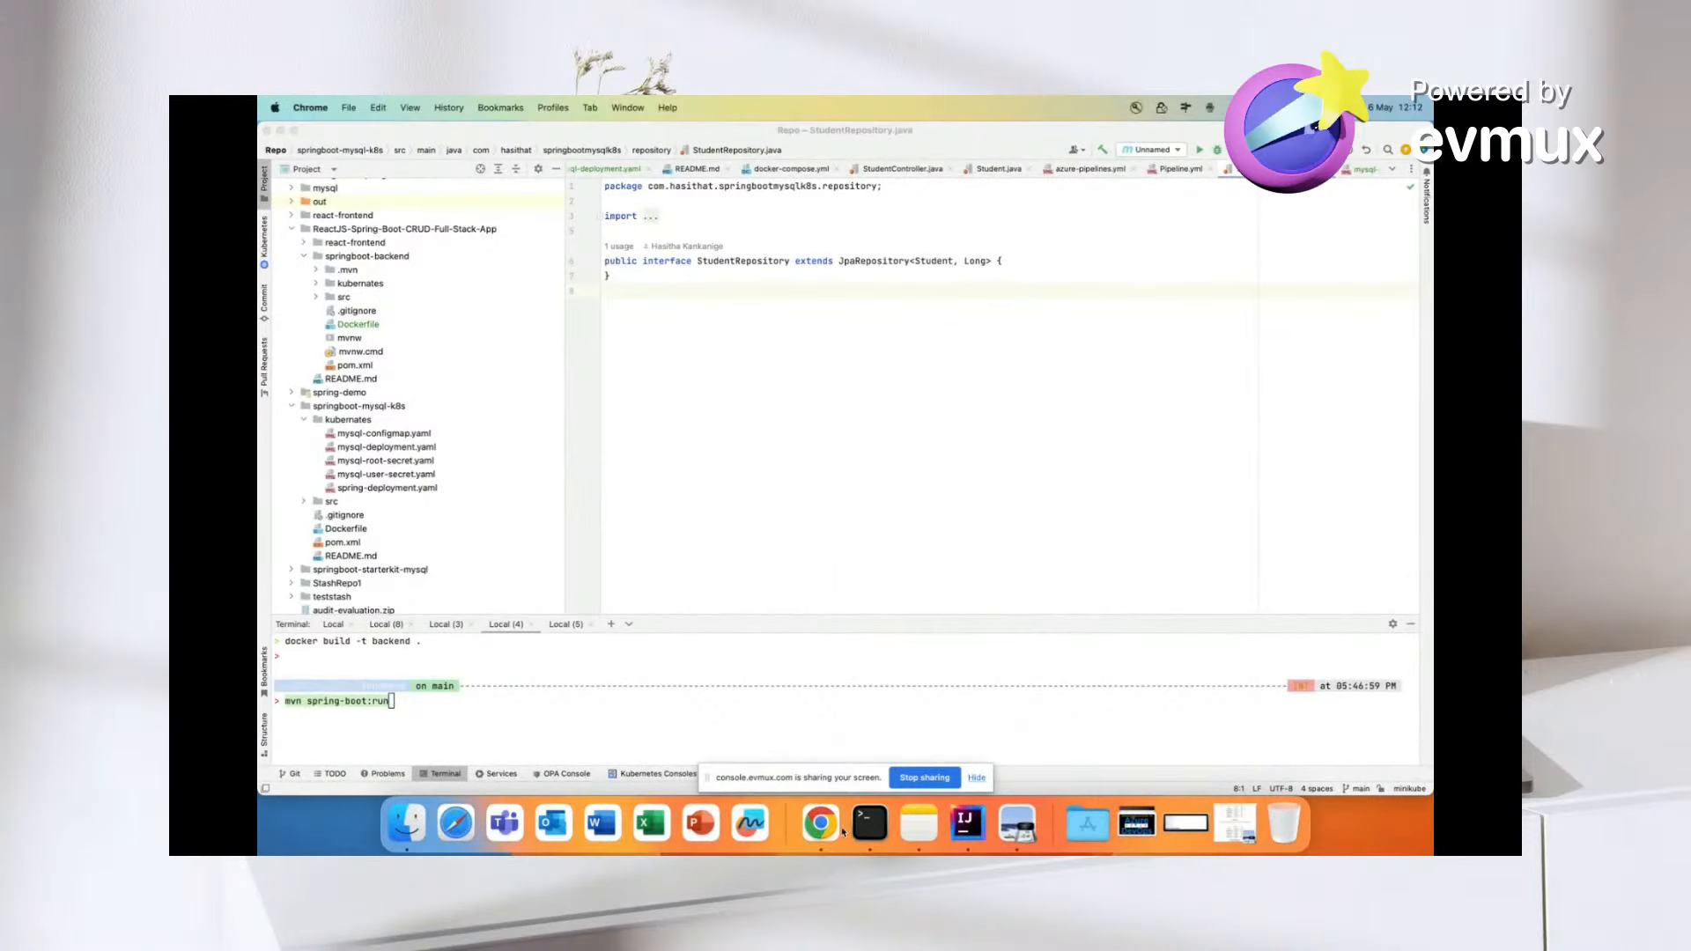
- Switch to the browser and check the contents of the remote synch_remote_local.txt against the local copy
left_click(820, 824)
left_click_drag(816, 392, 936, 392)
left_click(936, 393)
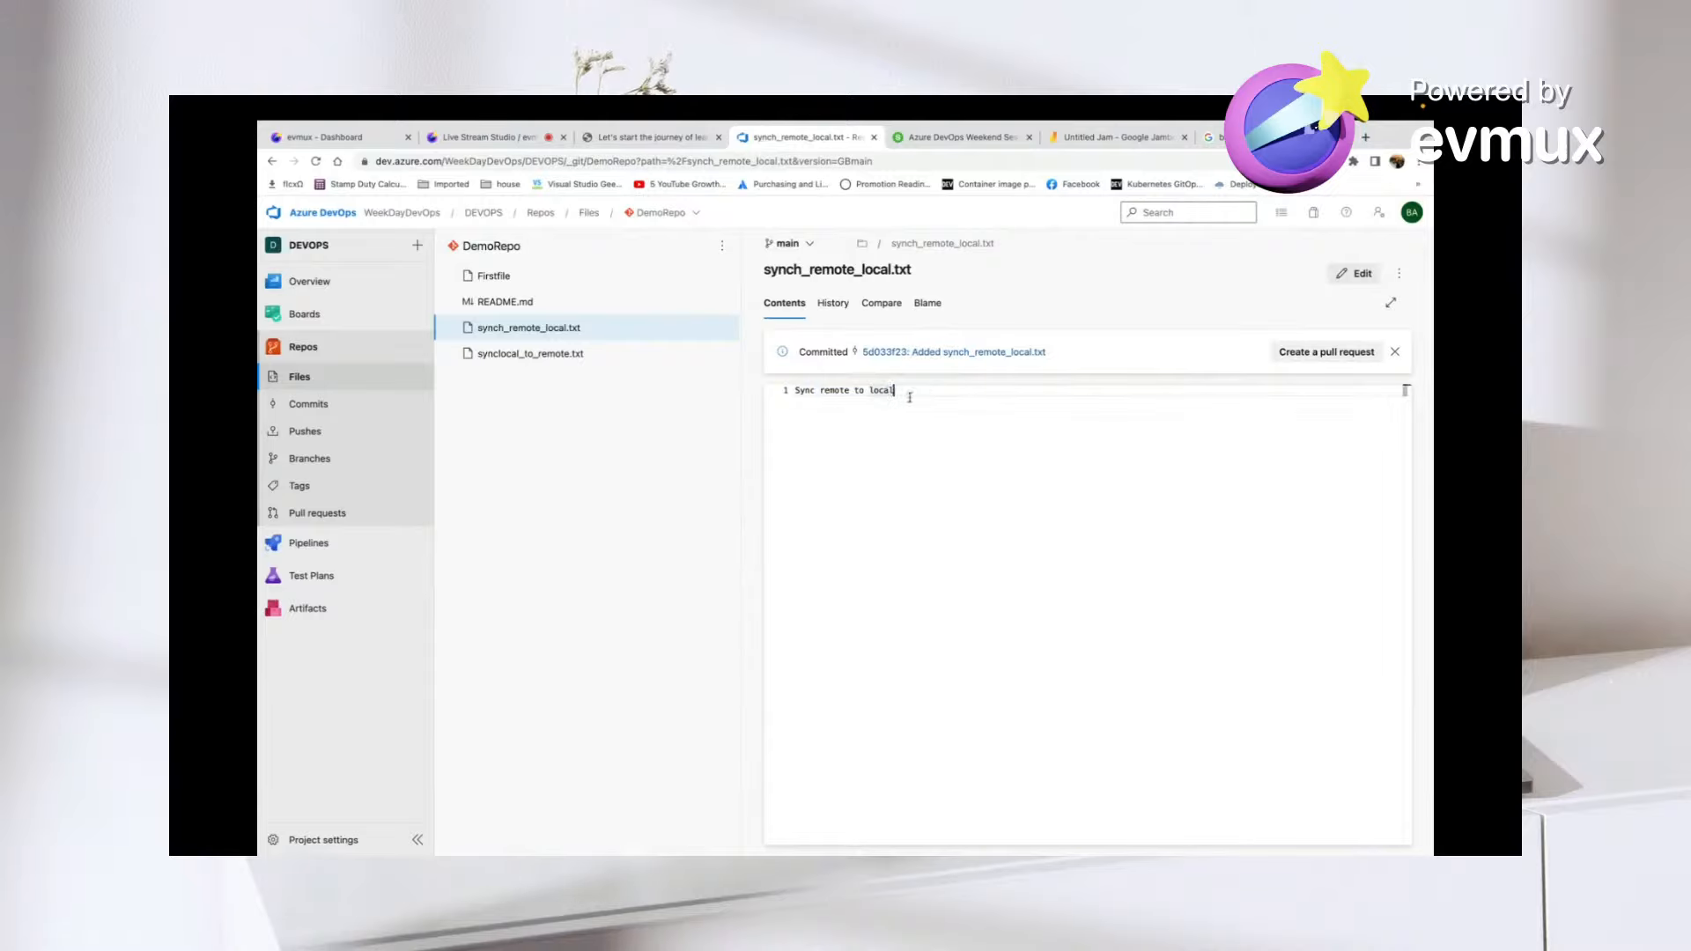
left_click_drag(912, 394, 791, 389)
left_click(920, 416)
- On the beginner.academy course page, review the Azure Repos – Week2 topics on managing, cloning and syncing repositories, and on branching and merging strategies
left_click(652, 136)
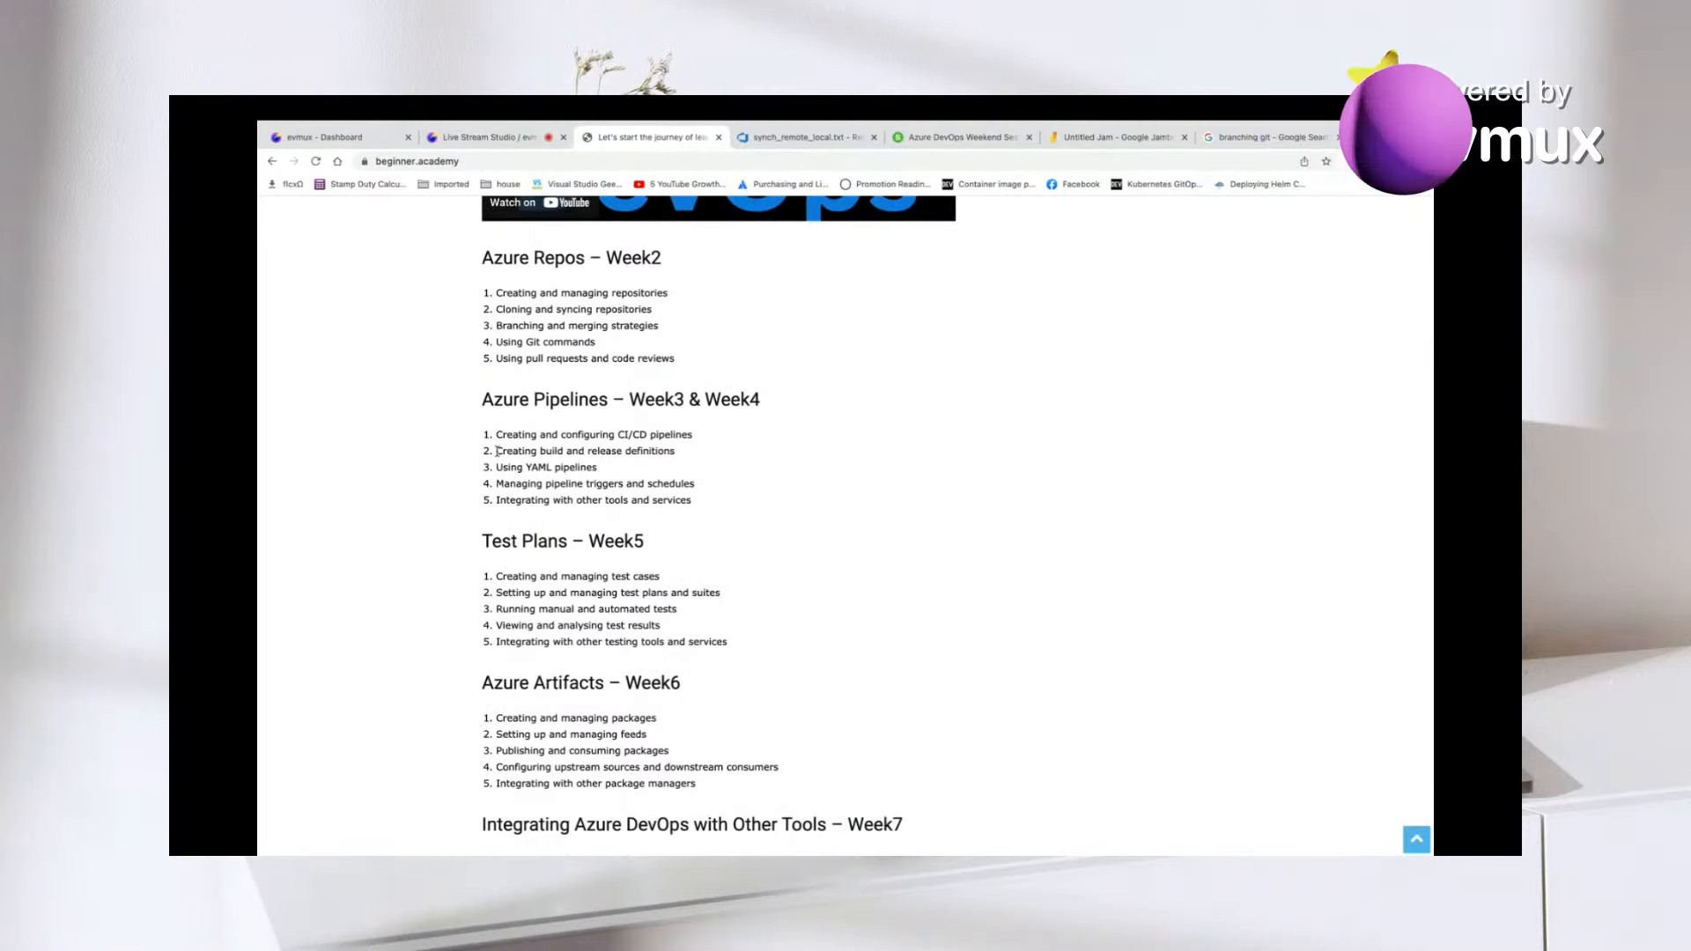
left_click_drag(503, 436, 647, 435)
left_click_drag(538, 292, 670, 292)
left_click_drag(526, 309, 672, 311)
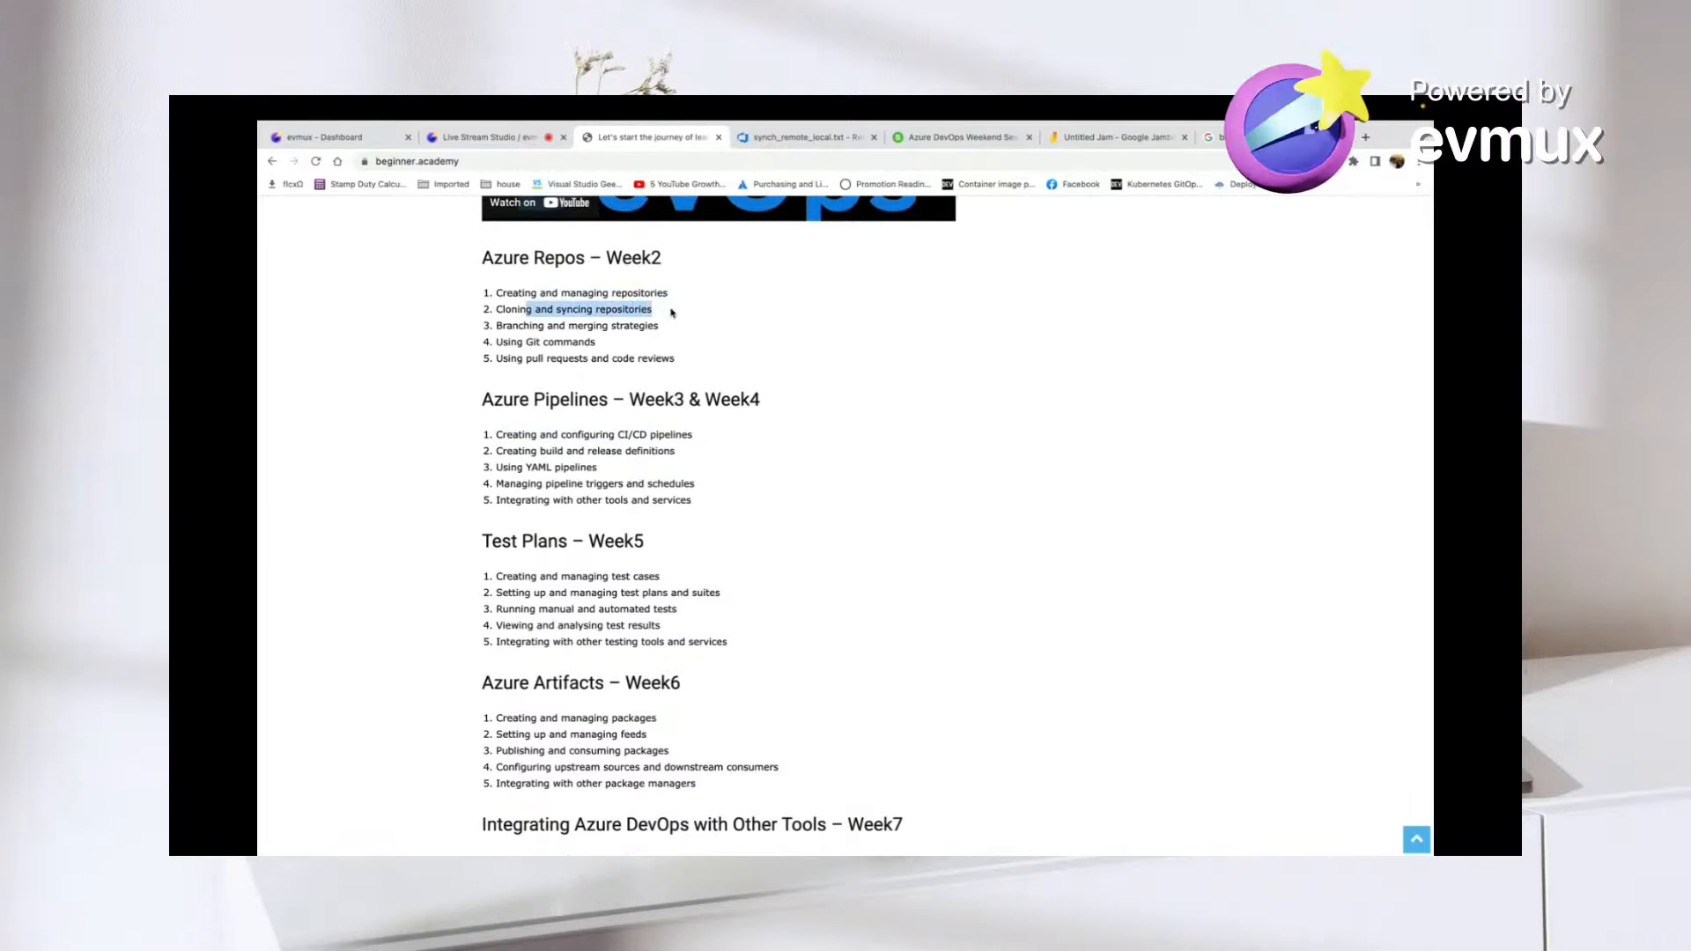
left_click(670, 312)
left_click_drag(652, 309, 486, 299)
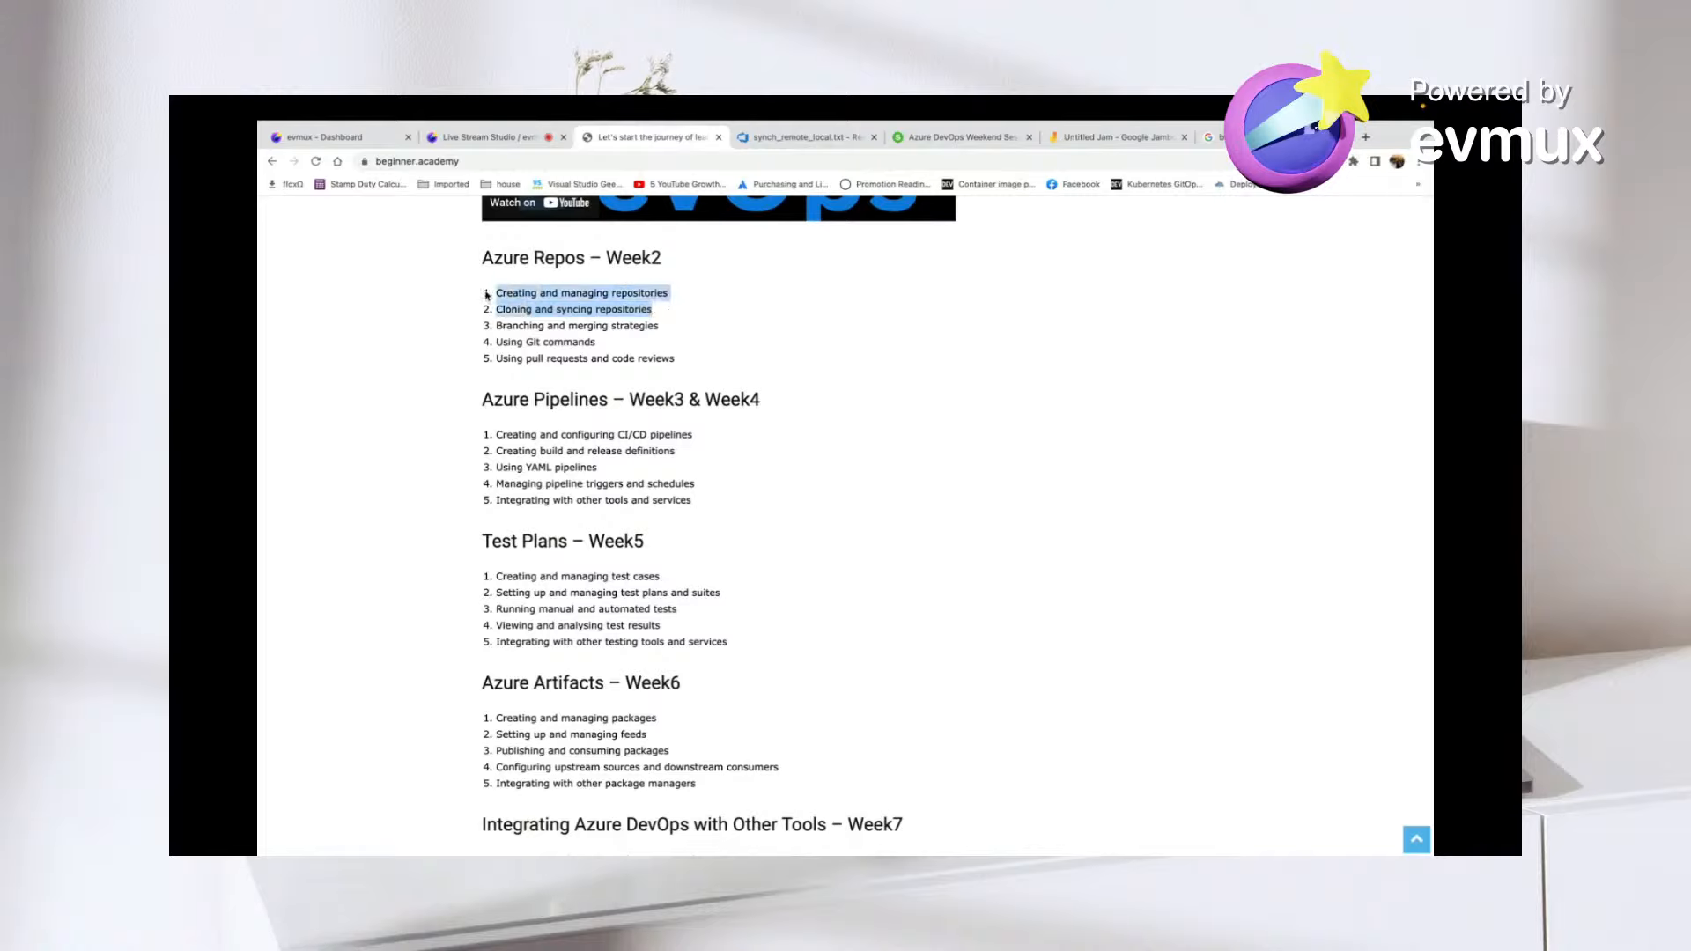
left_click(508, 310)
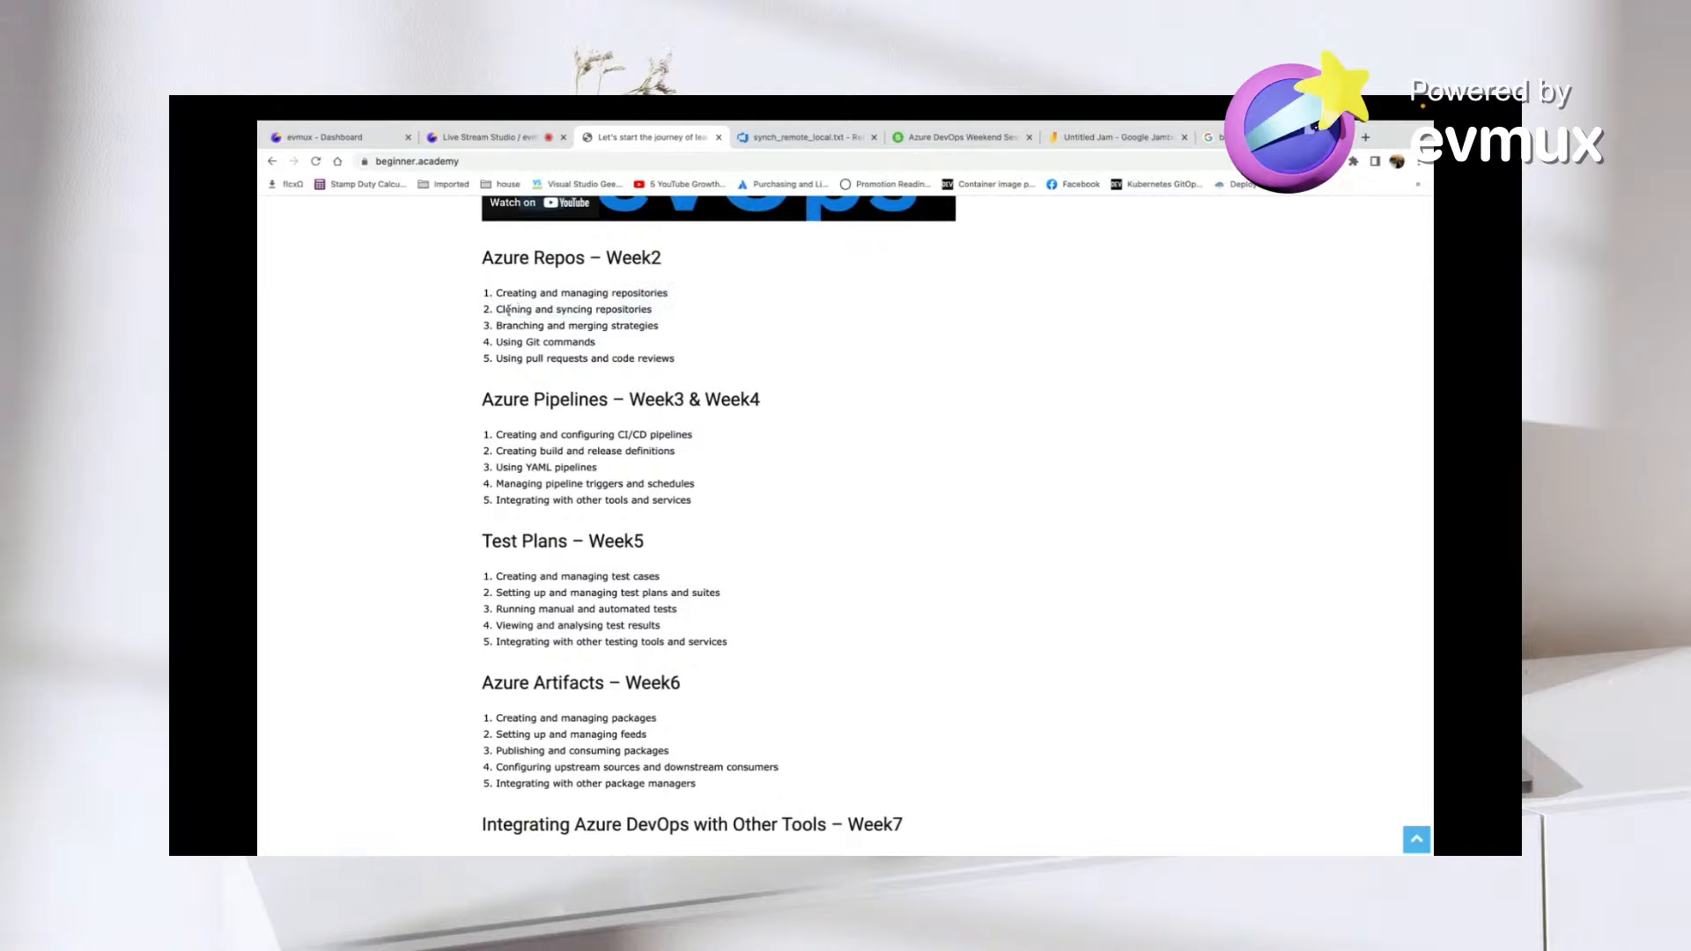
left_click_drag(497, 310, 676, 308)
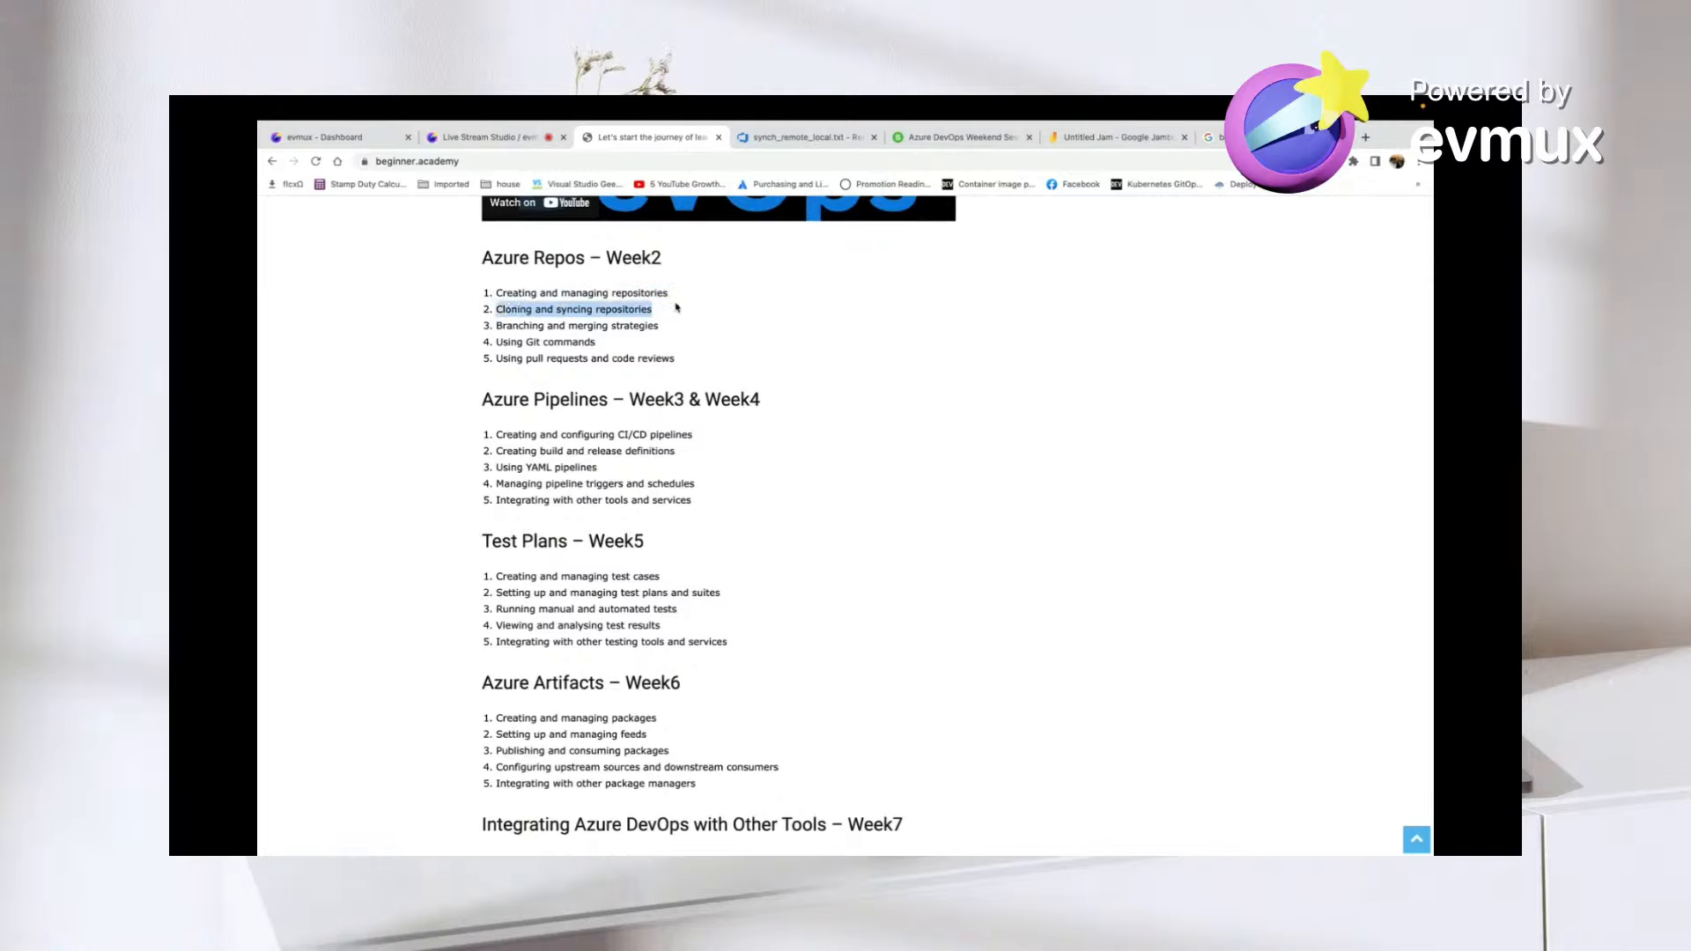
left_click(526, 320)
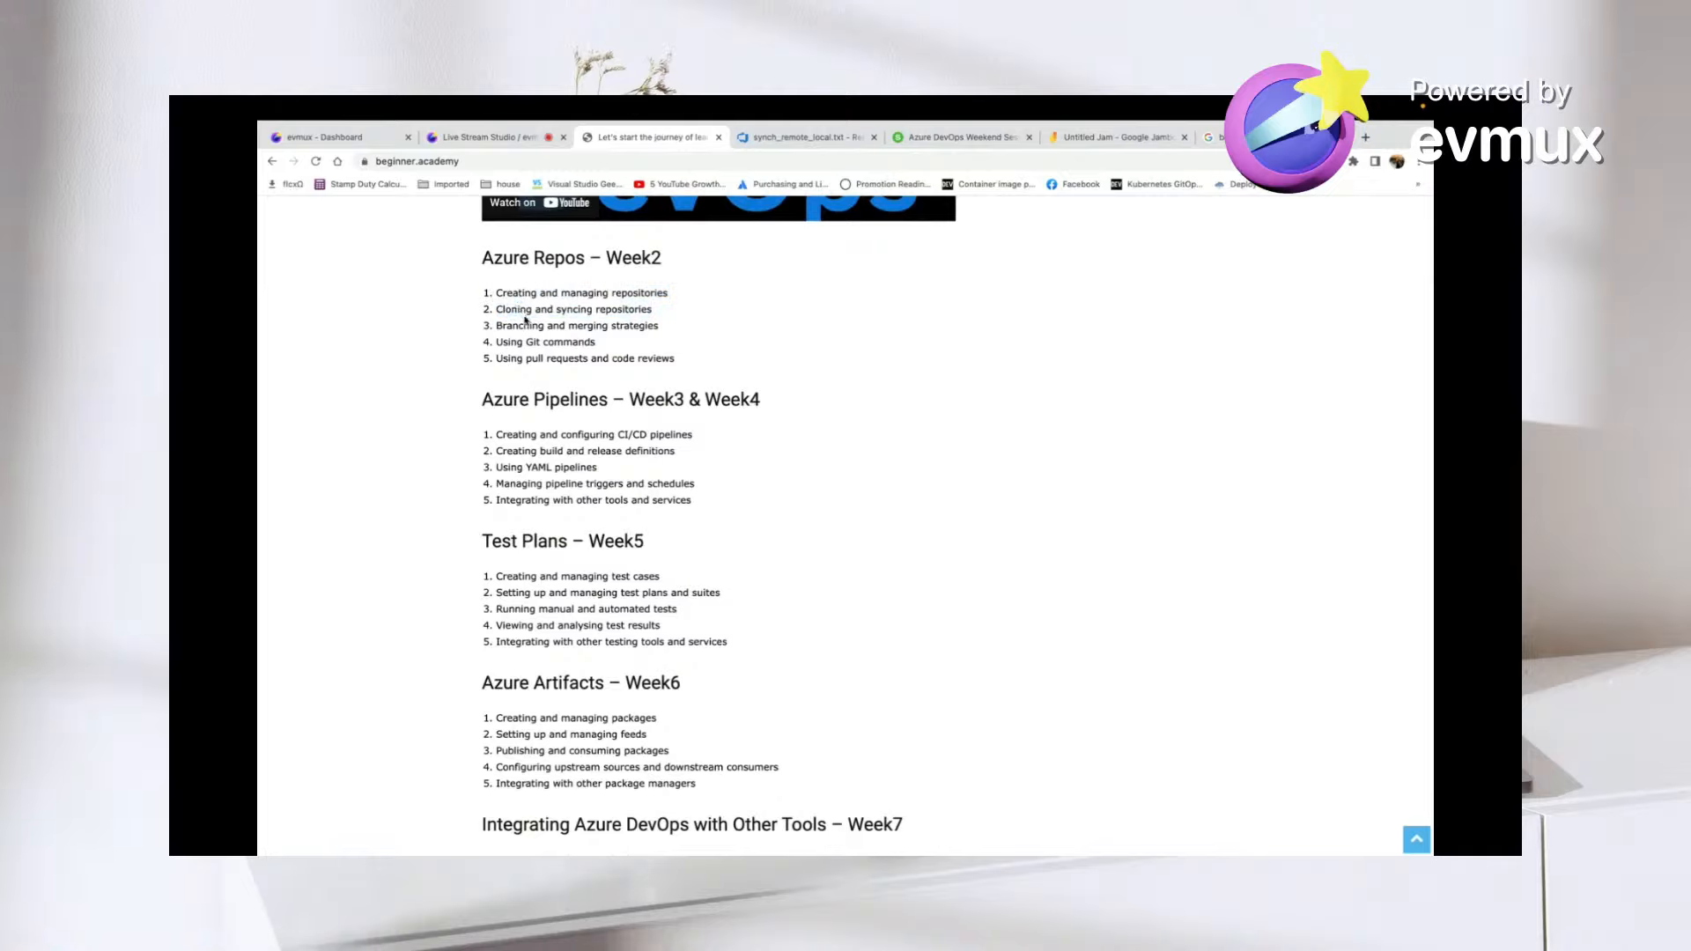
mouse_move(496, 325)
left_mouse_down()
mouse_move(674, 336)
mouse_move(490, 336)
left_mouse_up()
left_click(658, 335)
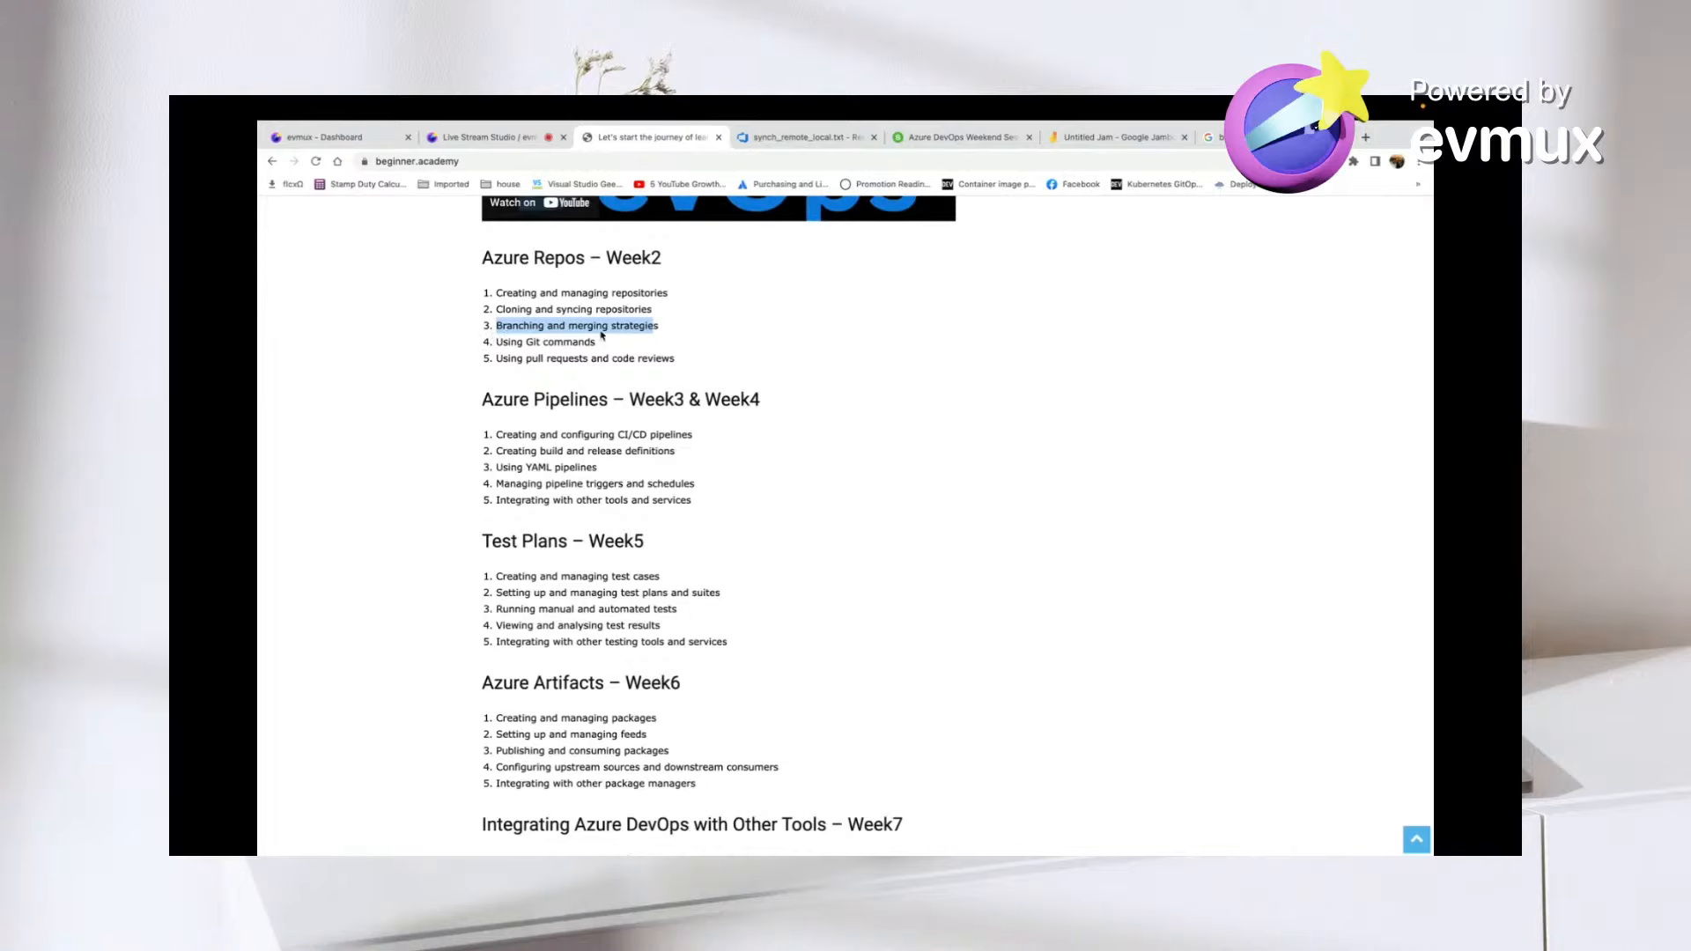
double_click(589, 329)
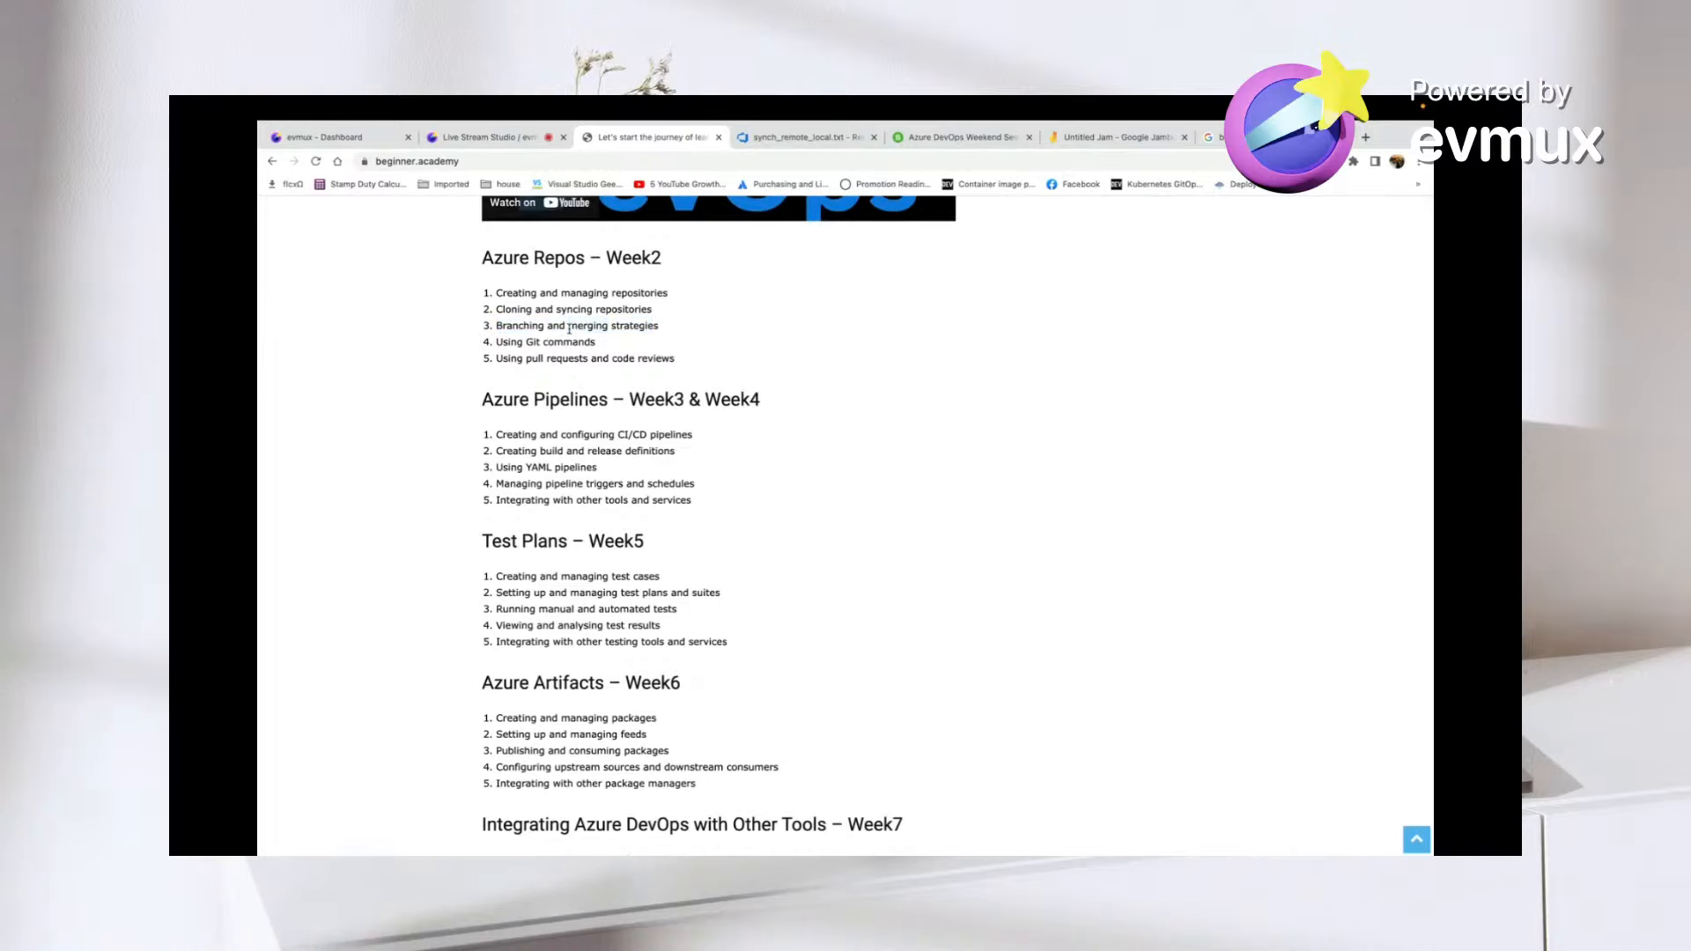
- On the Jamboard branching diagram, use a red pen to strike through and outline the first Master commit and trace the branch to Your Work
left_click(1108, 142)
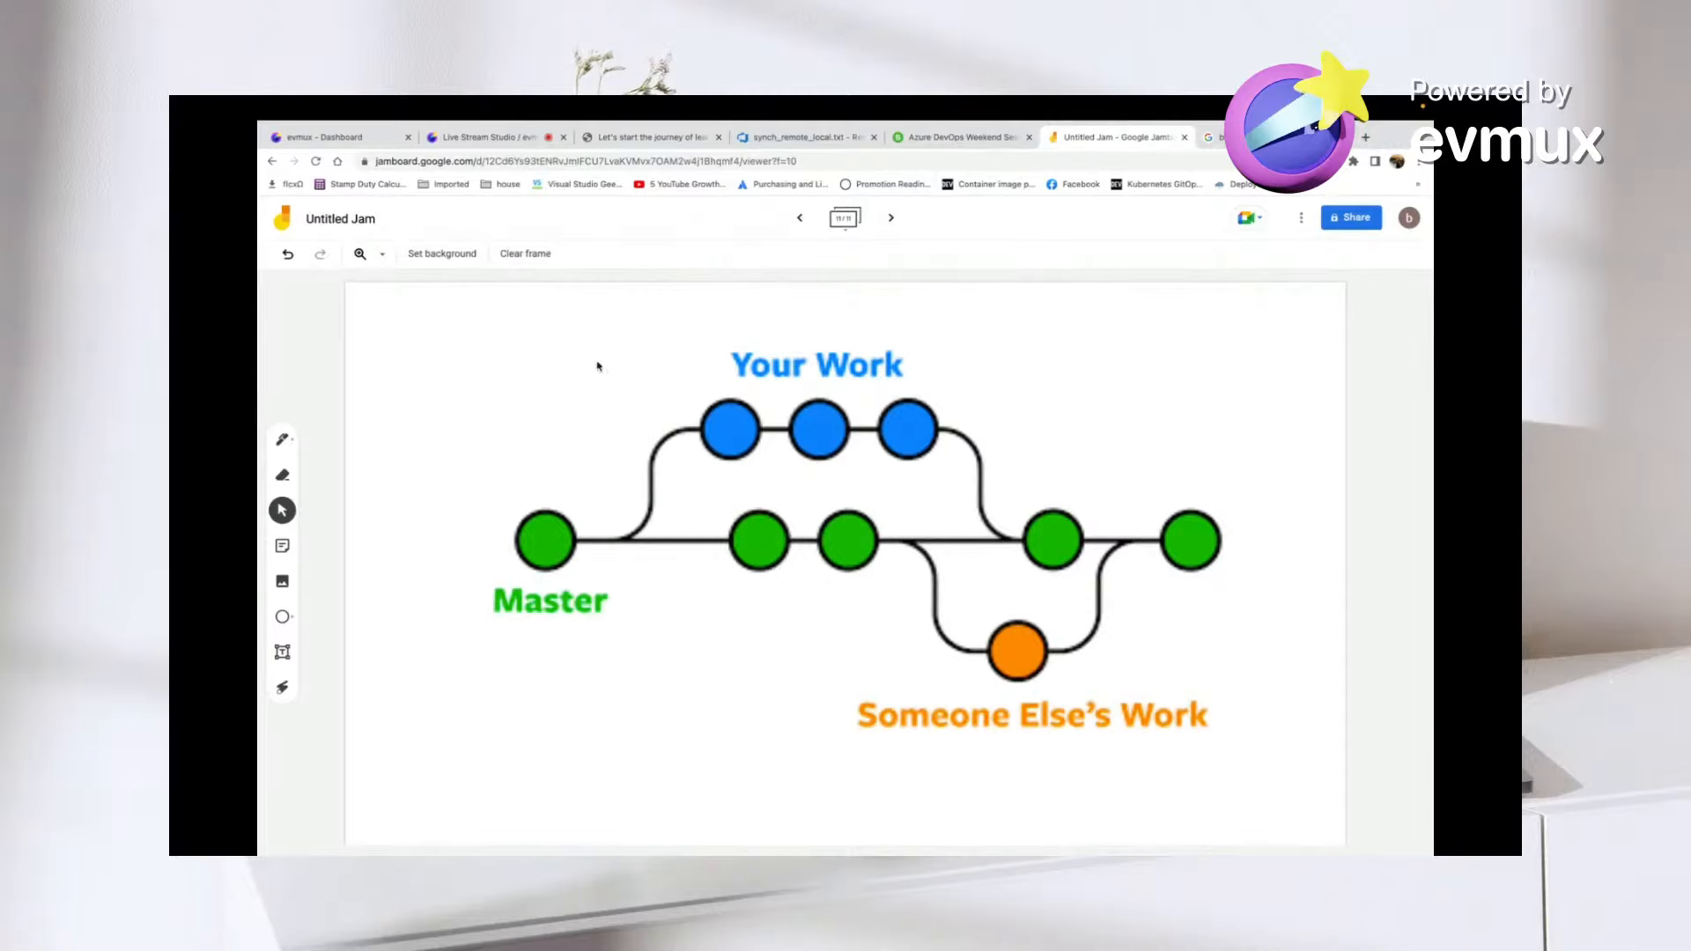
left_click(291, 443)
left_click(294, 443)
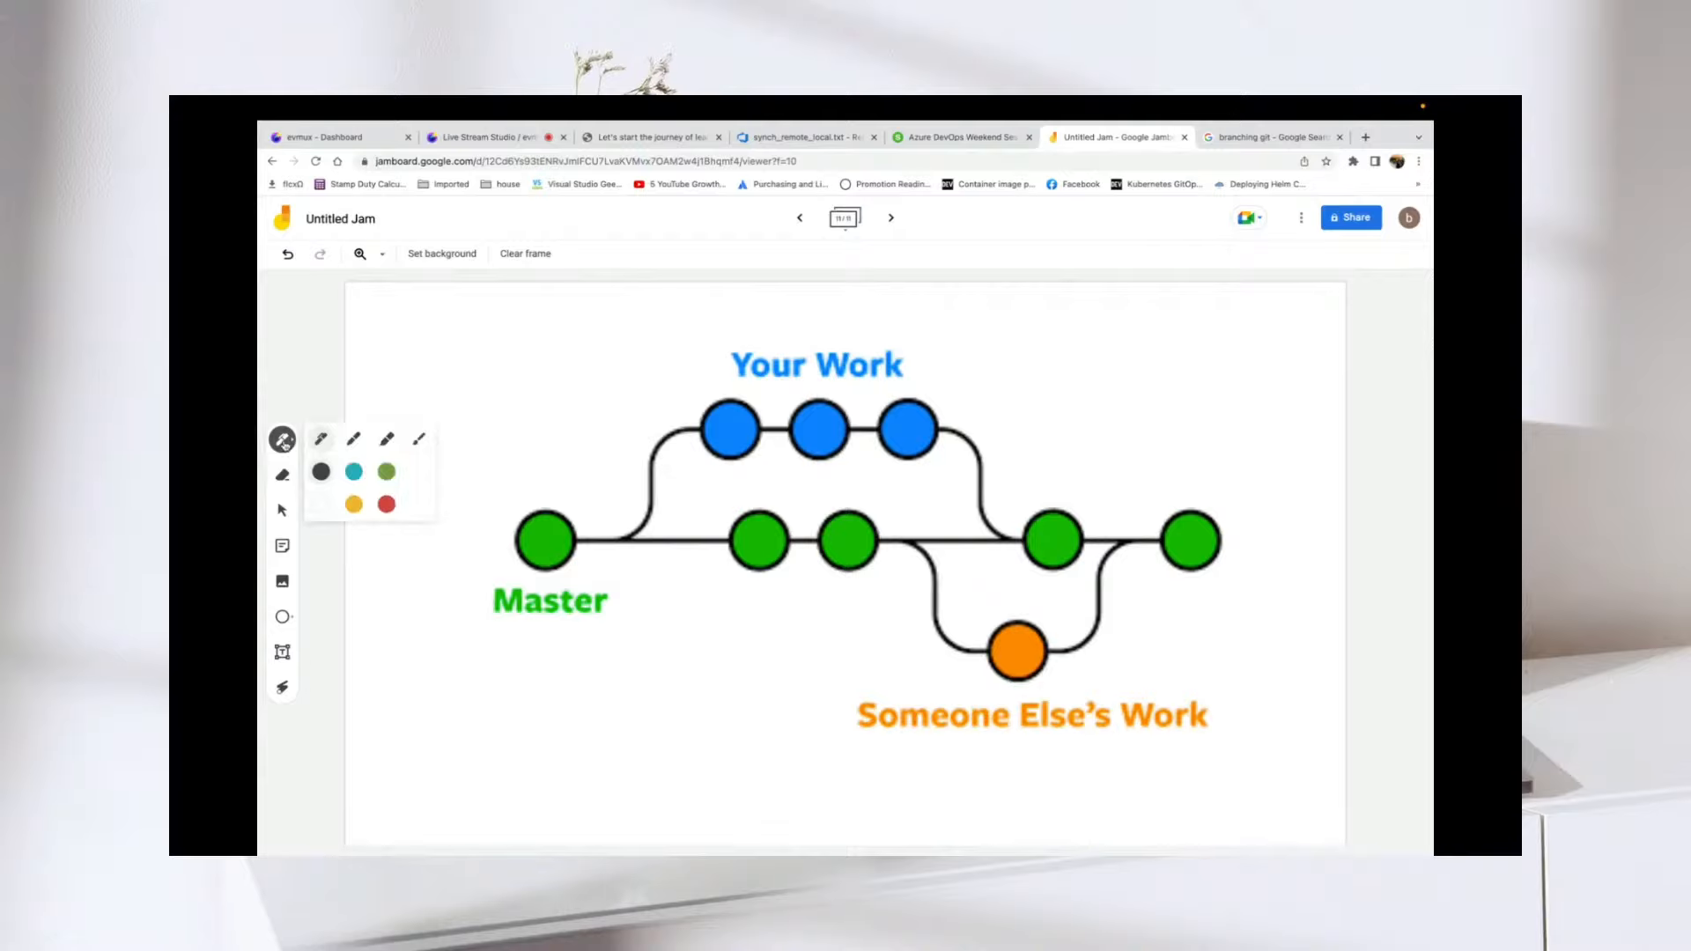
left_click(386, 504)
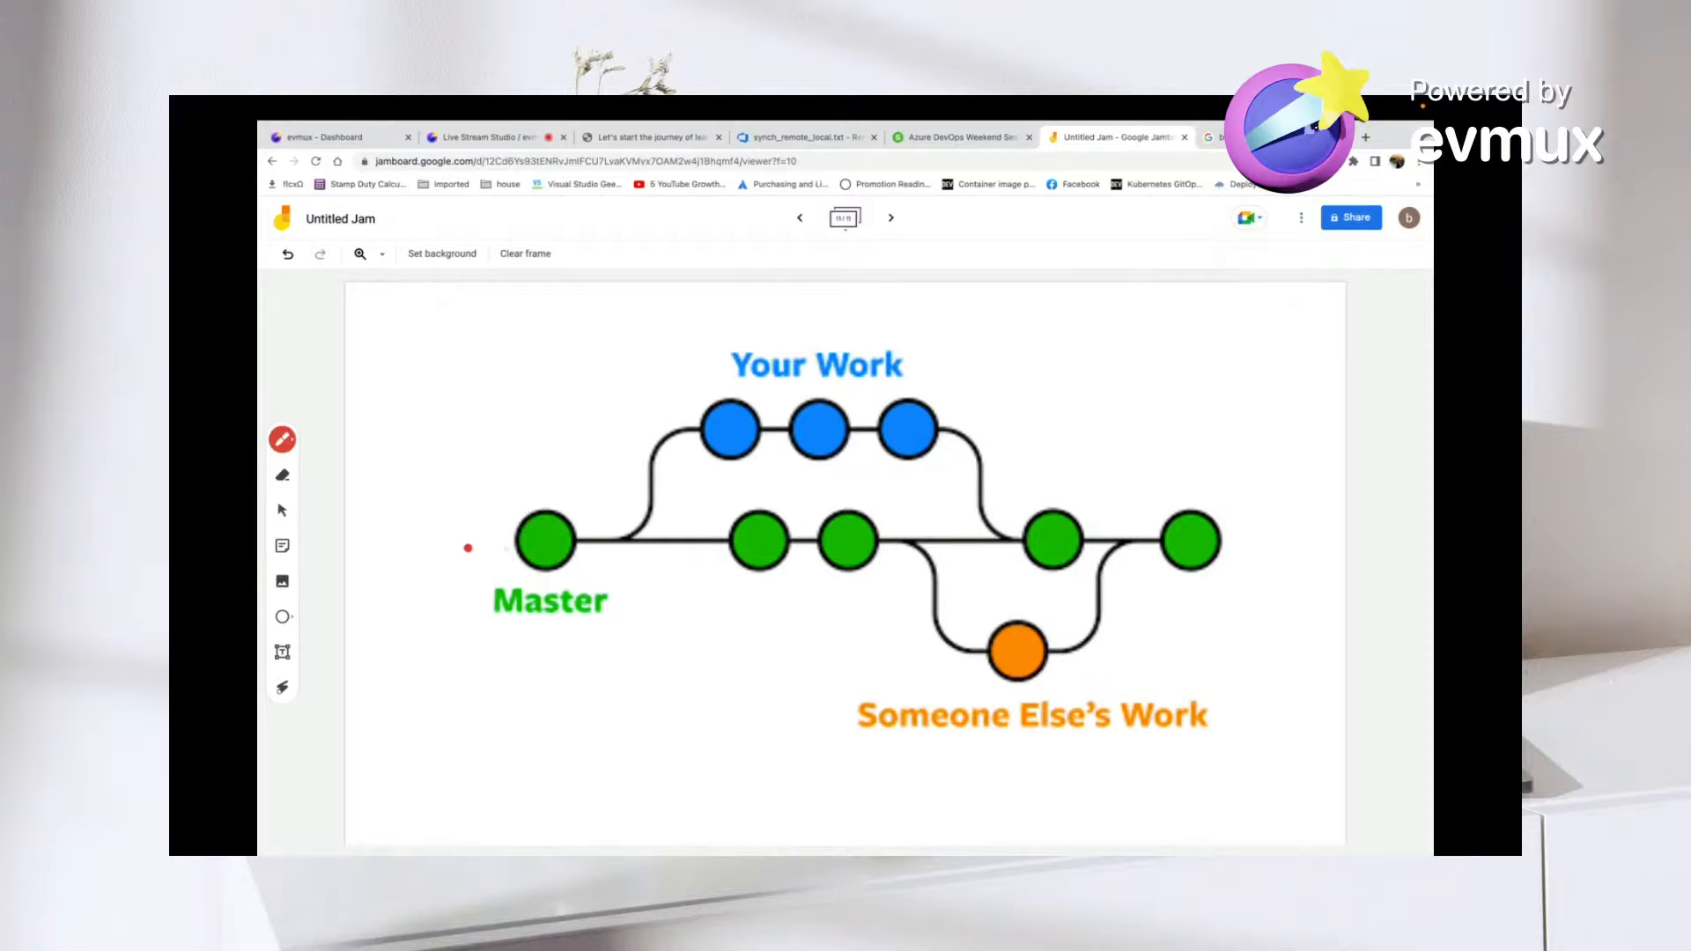
left_click_drag(468, 548, 577, 548)
mouse_move(616, 541)
left_mouse_down()
mouse_move(671, 441)
mouse_move(702, 430)
left_mouse_up()
mouse_move(608, 480)
left_mouse_down()
mouse_move(614, 570)
mouse_move(511, 586)
mouse_move(492, 524)
mouse_move(609, 481)
left_mouse_up()
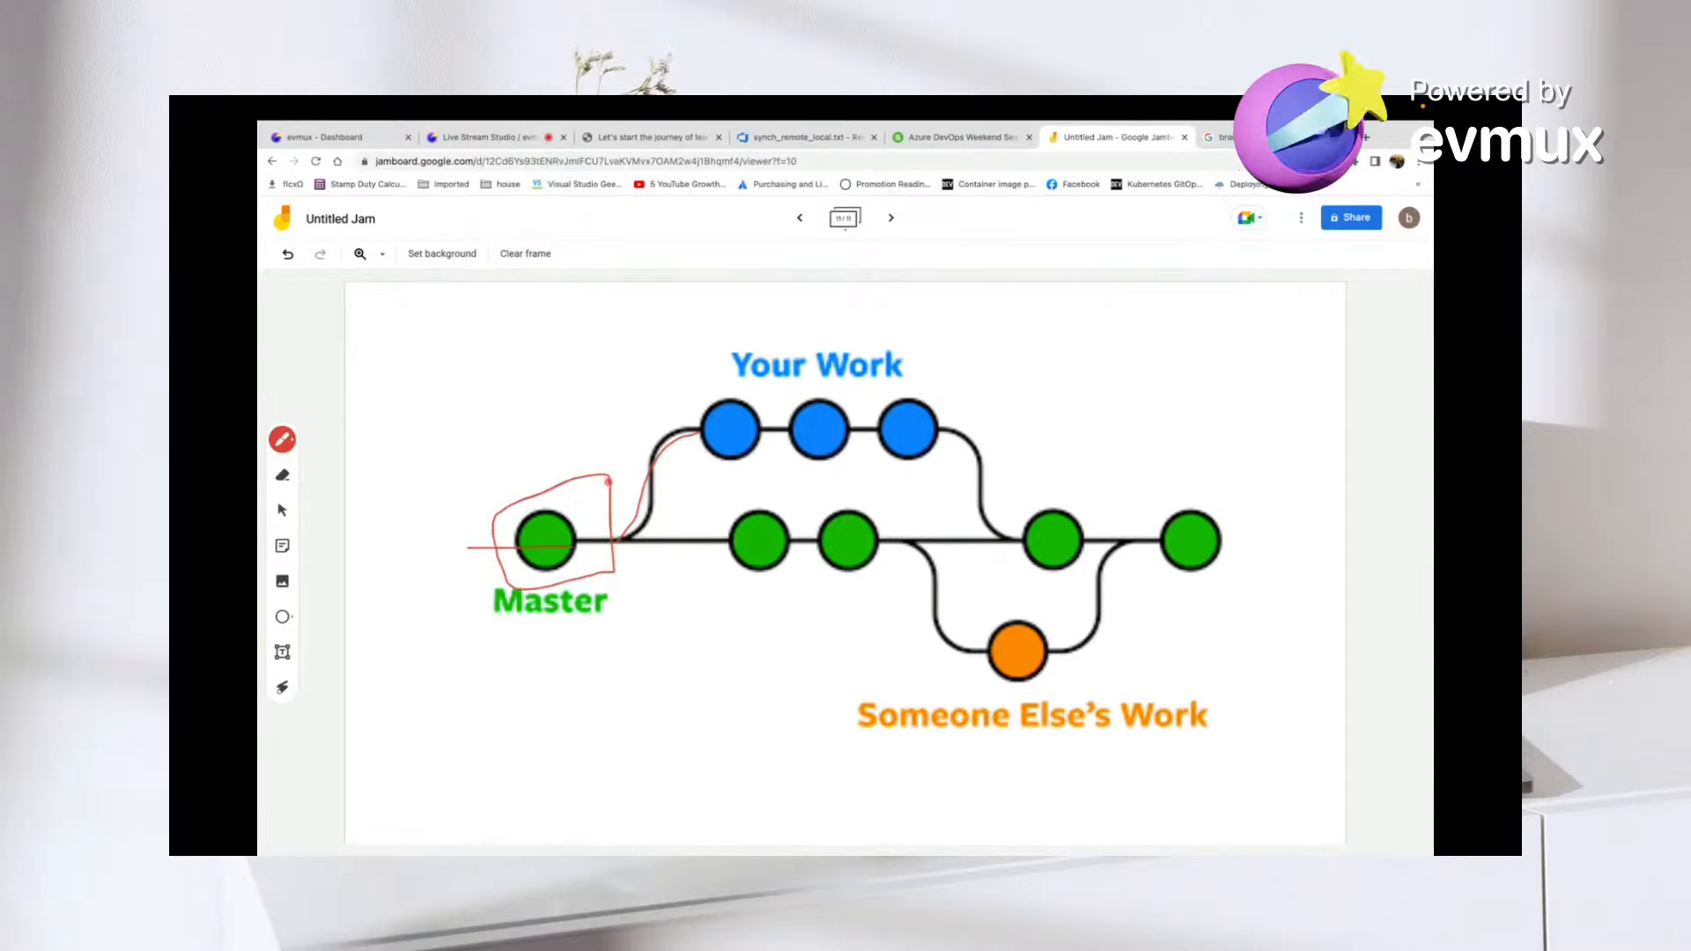